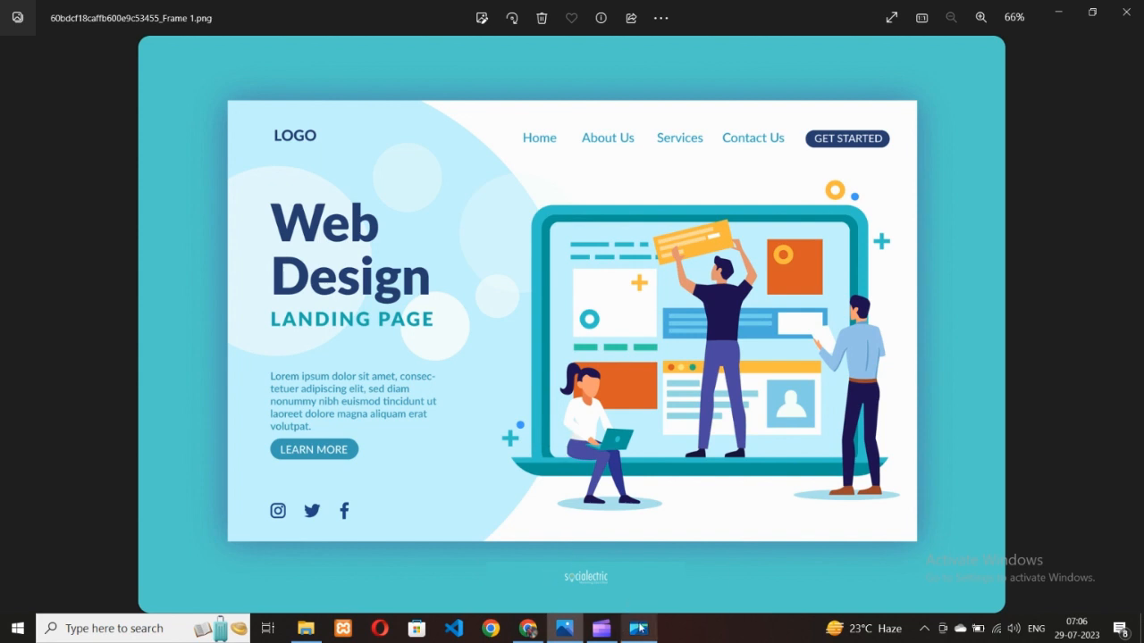
Step: Switch to Chrome and look over the WordPress site's front page, its Plugins page and the InstaWP dashboard
left_click(528, 628)
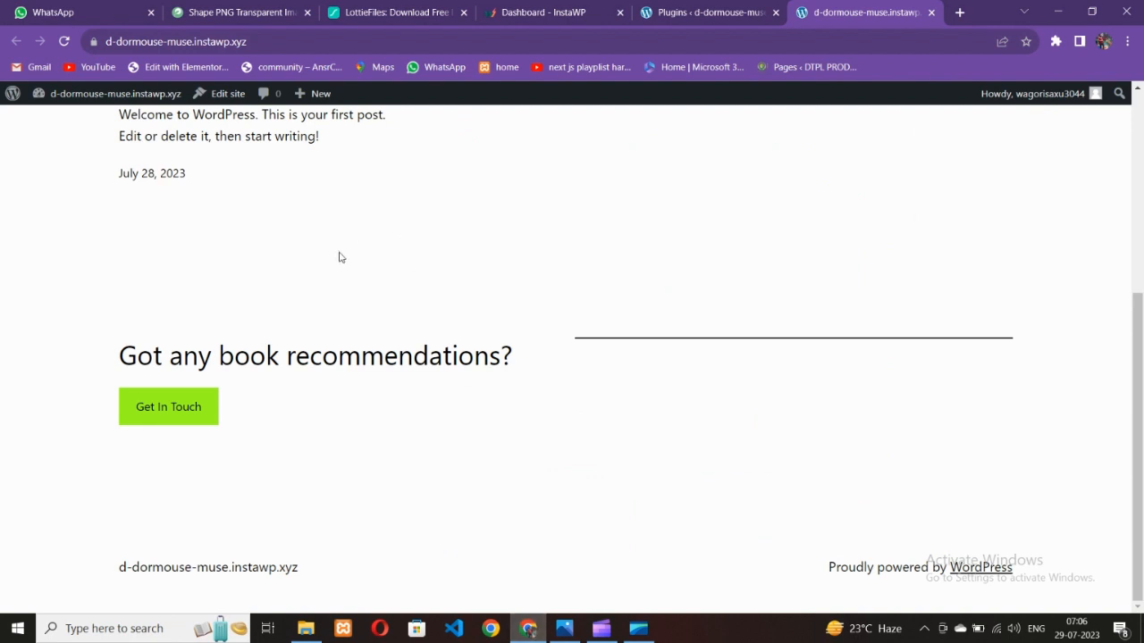
left_click(673, 11)
left_click(831, 14)
scroll(281, 283, "up", 2)
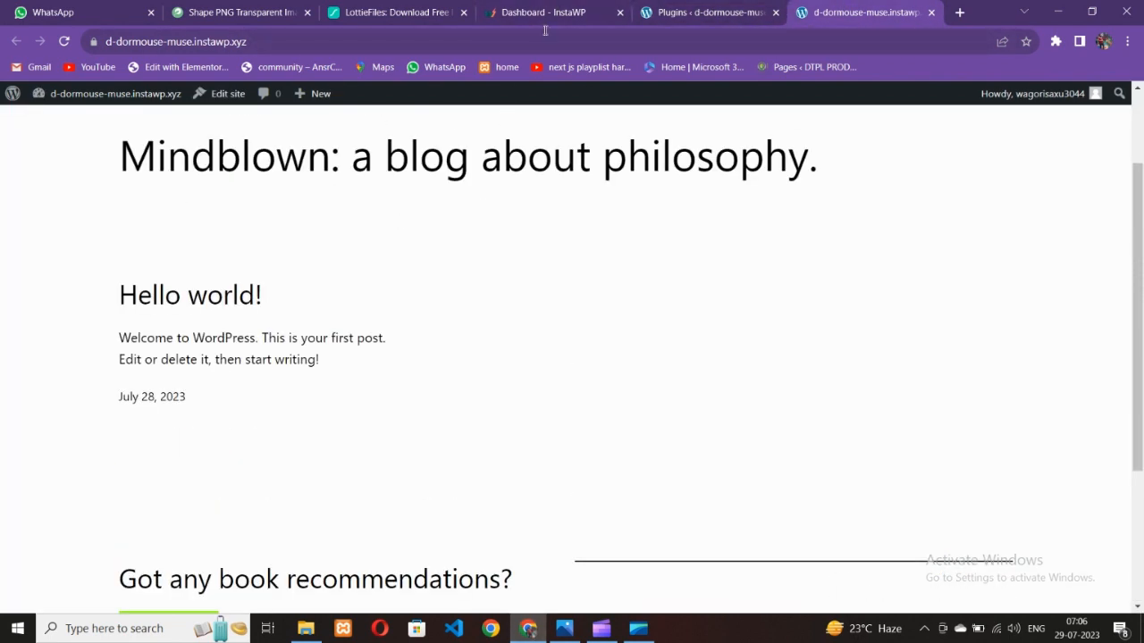
left_click(553, 11)
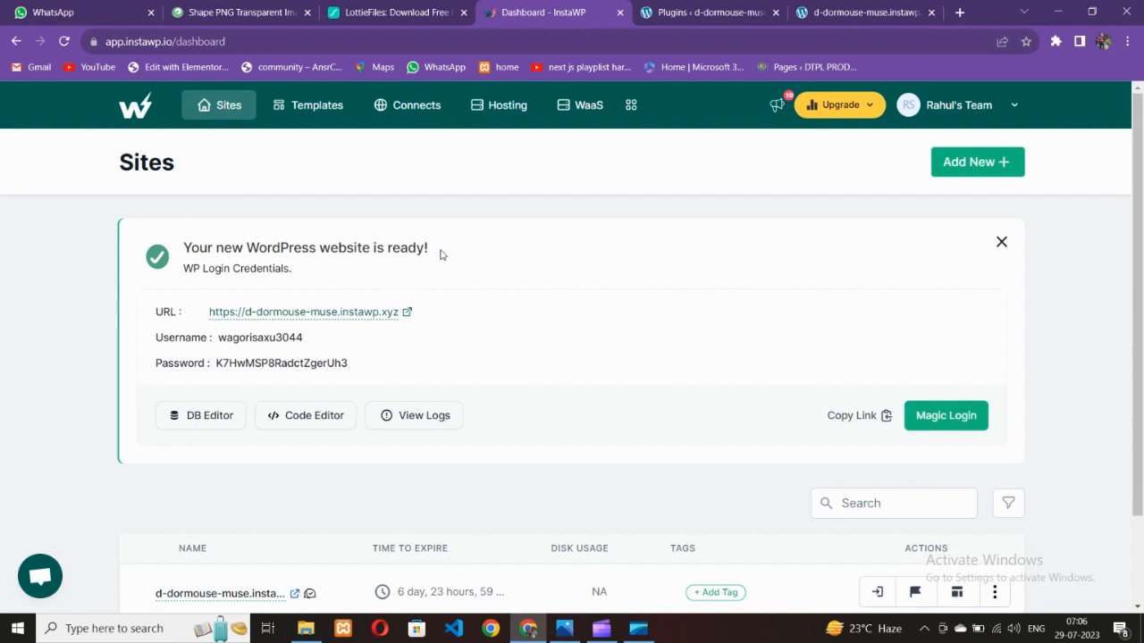
left_click(681, 7)
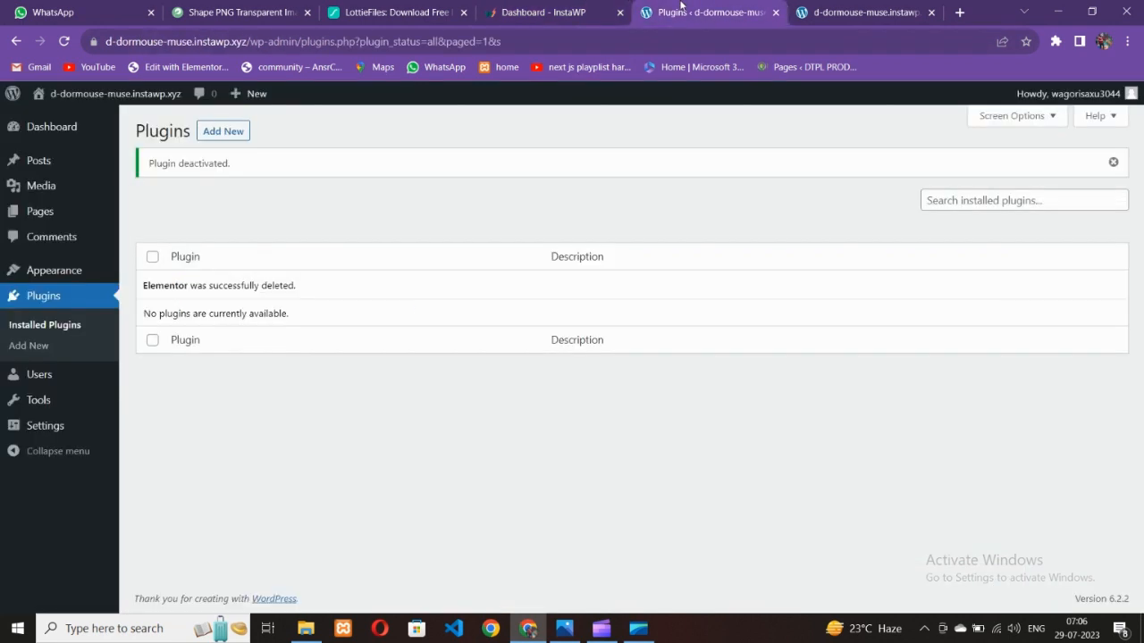
left_click(824, 9)
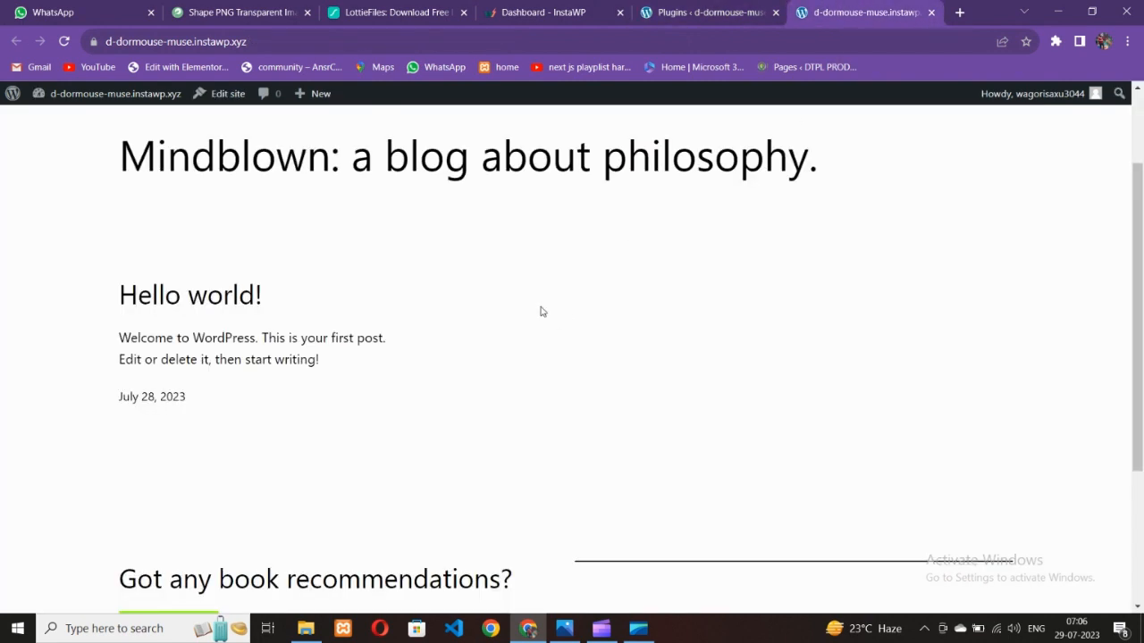
Step: Compare the landing page design image in Photos with the site's current front page and installed plugins list
left_click(566, 634)
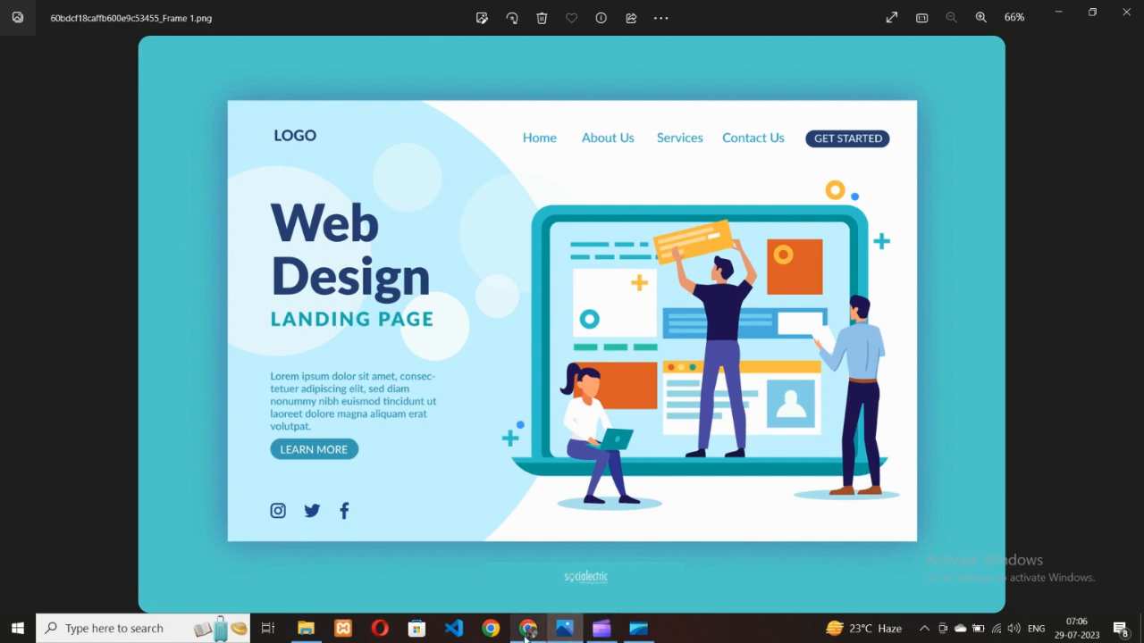
left_click(528, 629)
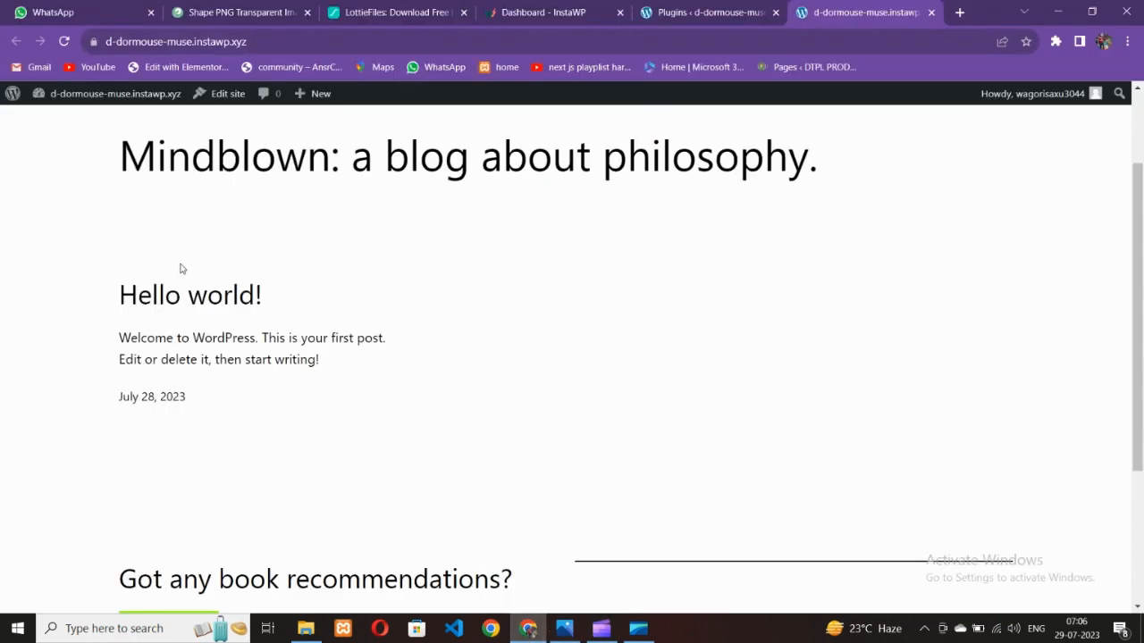
scroll(180, 269, "up", 1)
left_click(665, 23)
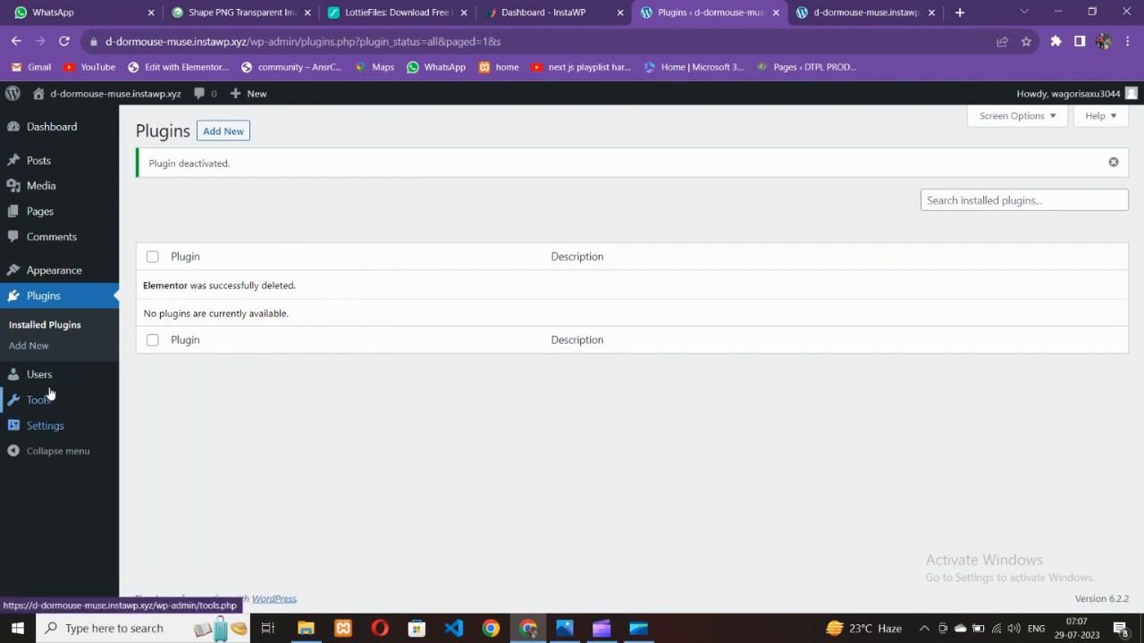
key("ctrl+Tab")
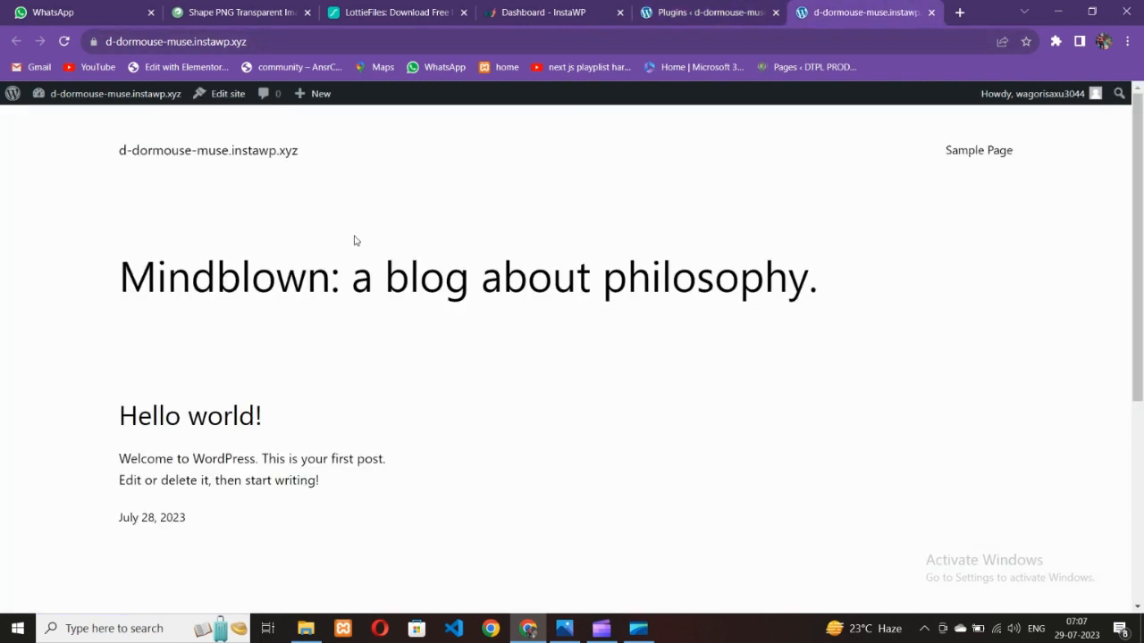
scroll(626, 327, "down", 3)
scroll(625, 327, "up", 2)
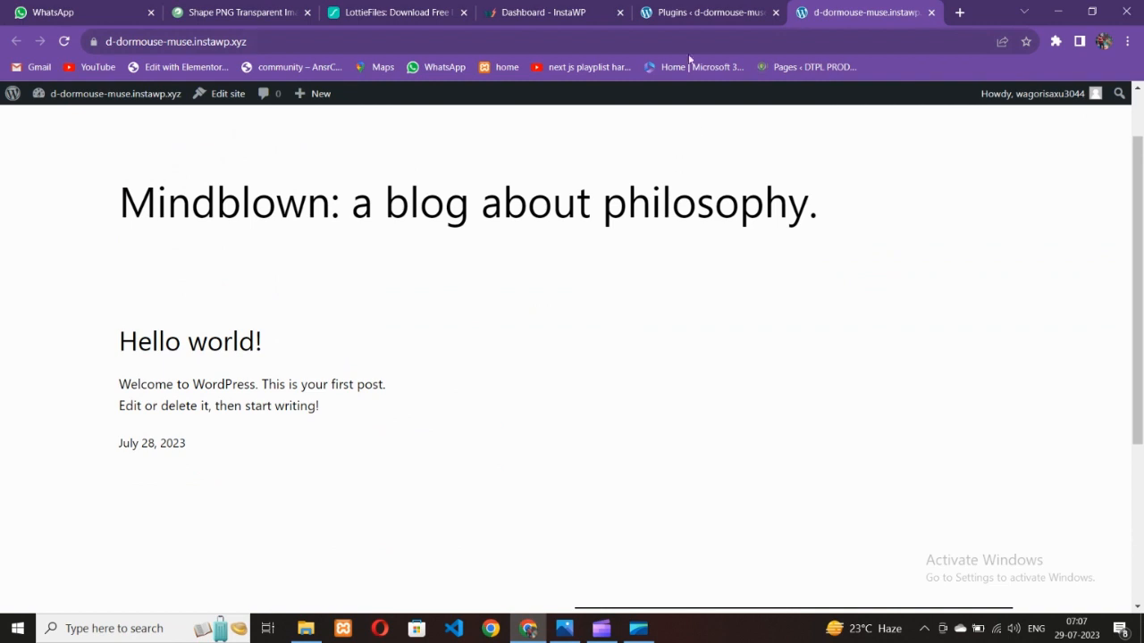
left_click(693, 8)
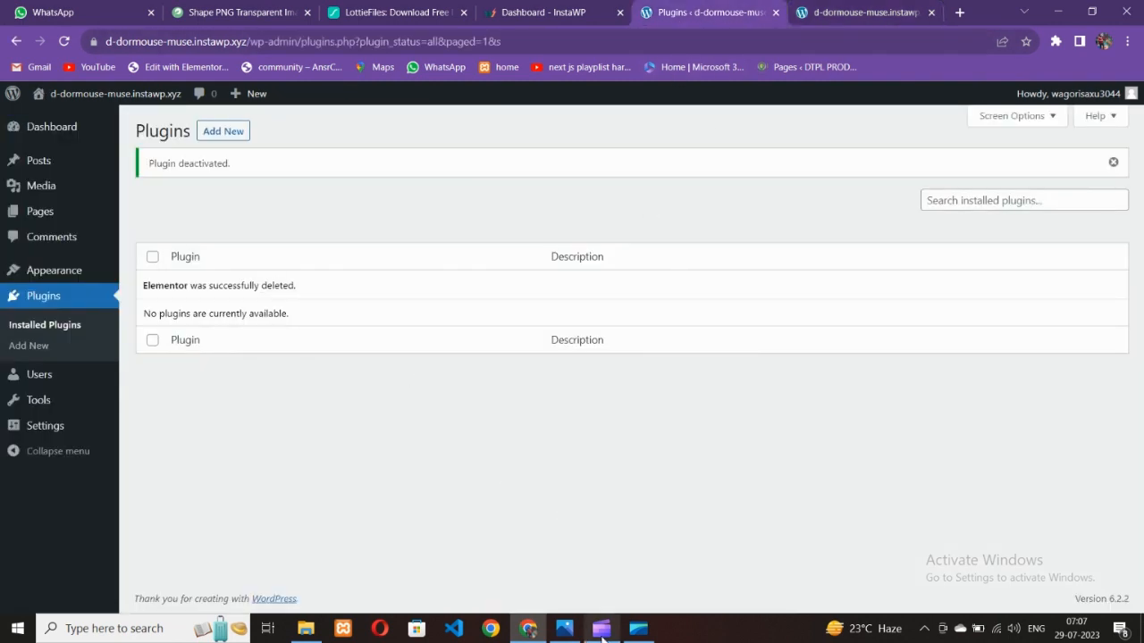
left_click(564, 628)
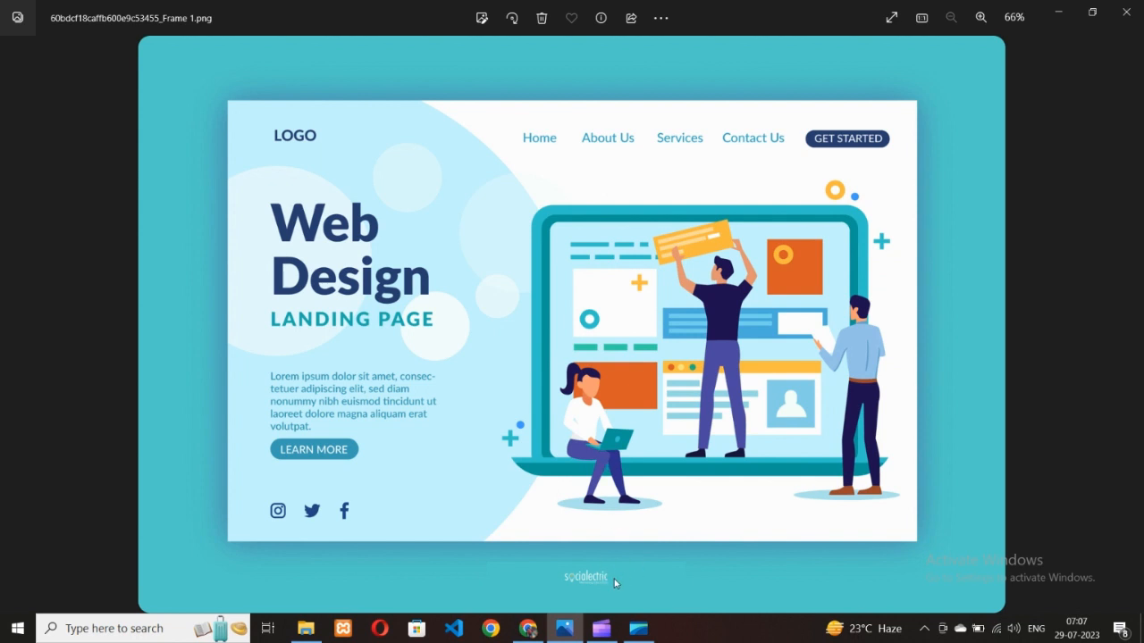
Step: Return to the Plugins page in Chrome, search for "elementor" among new plugins and install Elementor Website Builder
left_click(527, 628)
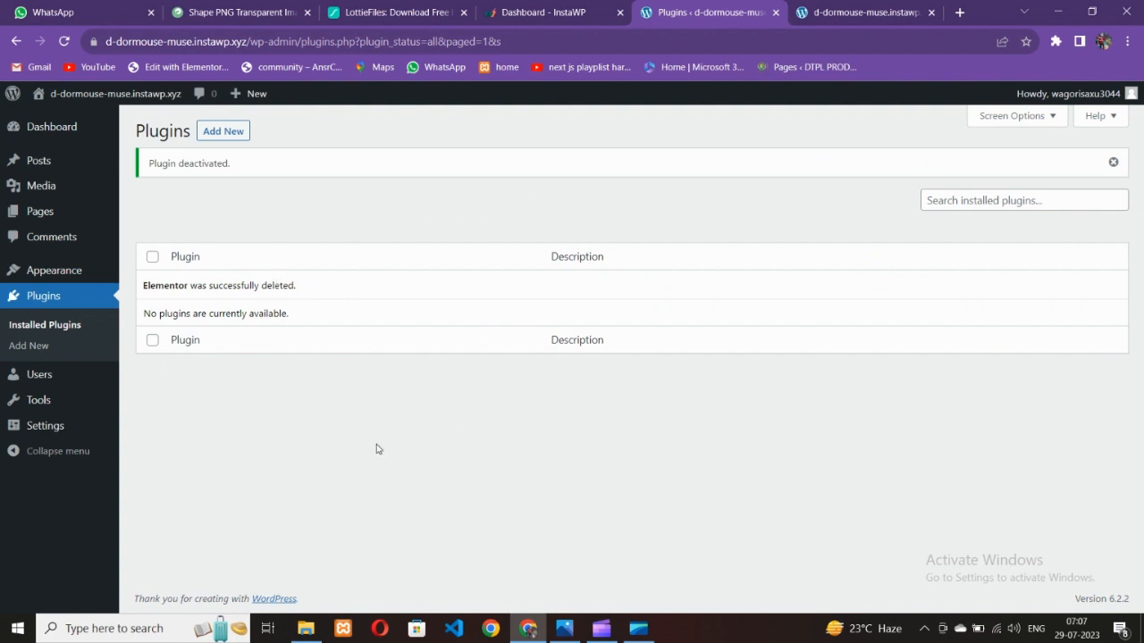
left_click(230, 134)
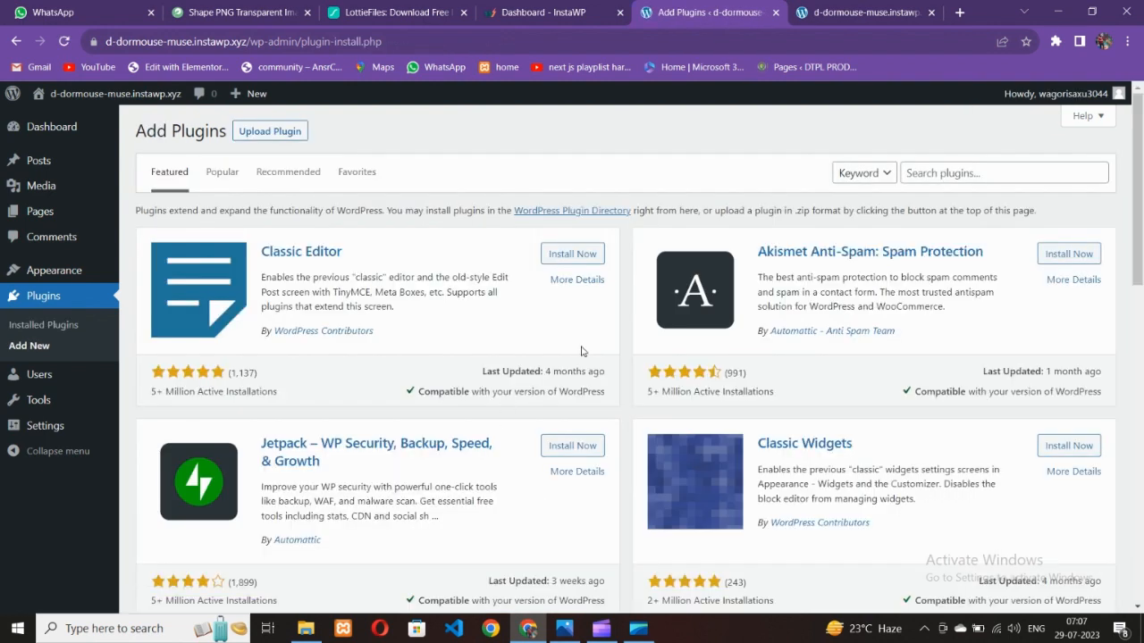
left_click(925, 175)
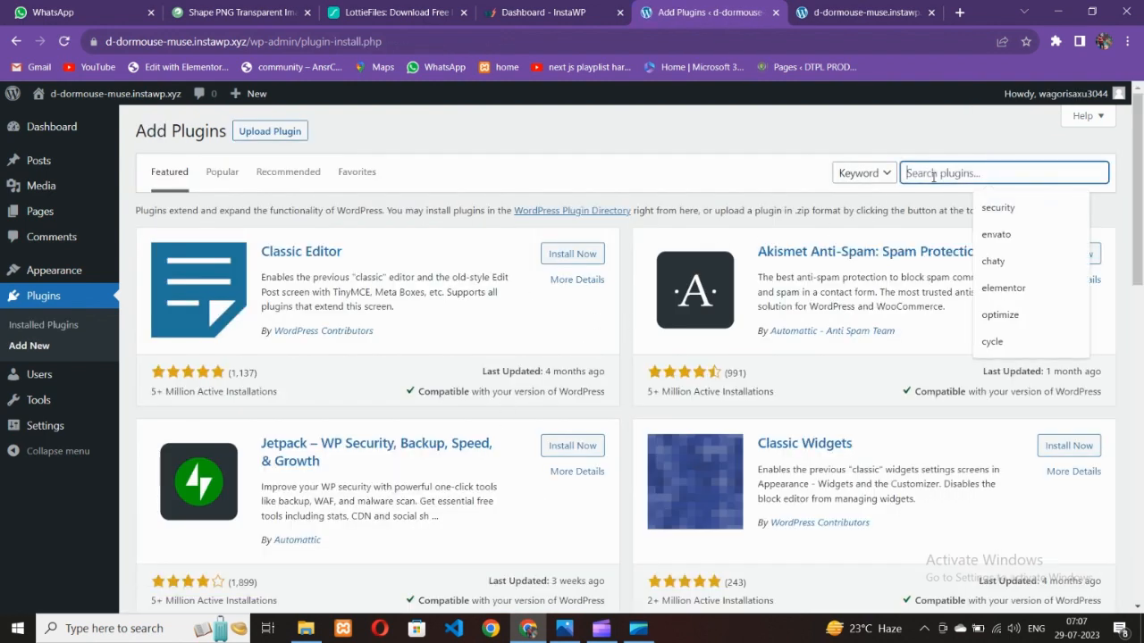
type("elementor")
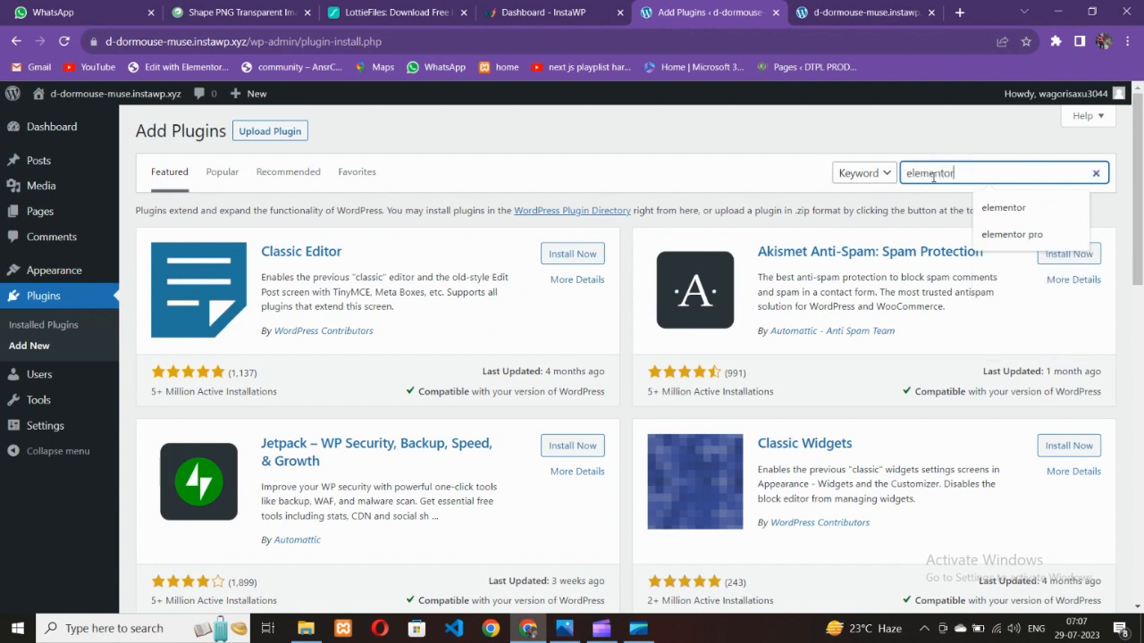
key("Return")
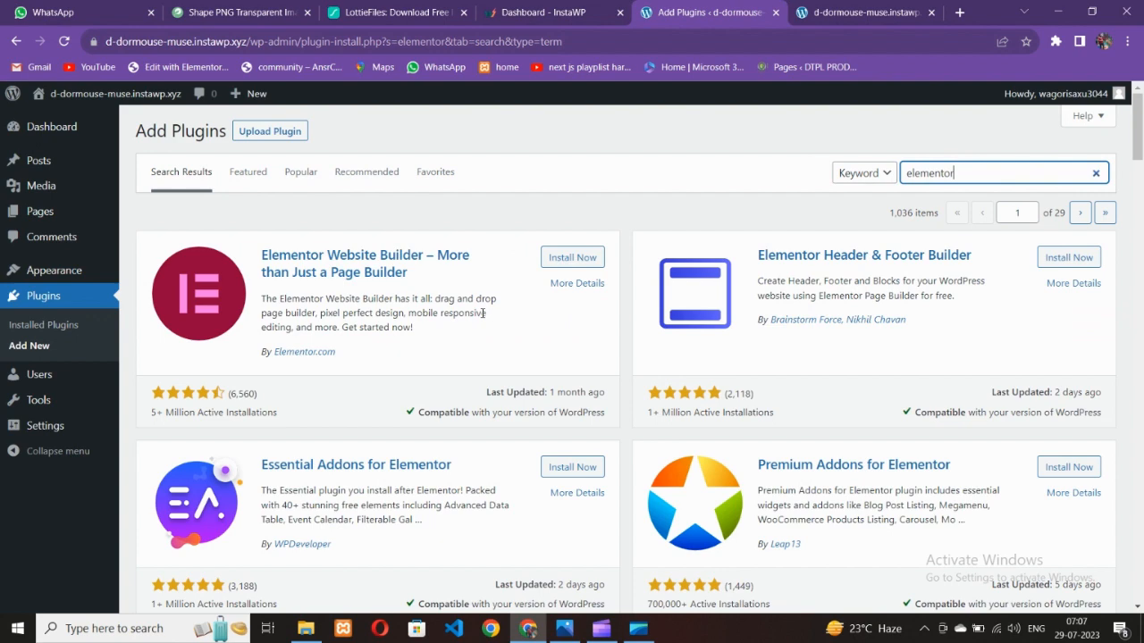
left_click(572, 257)
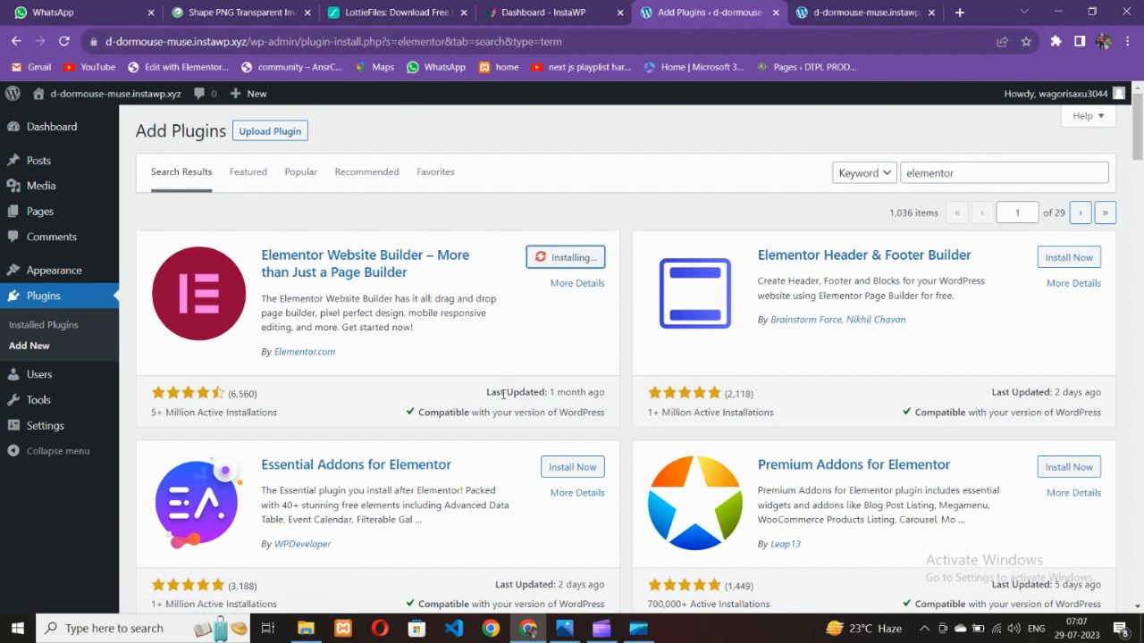
Step: Review the site's front page and the landing page design image, and activate the Elementor Website Builder plugin
left_click(840, 7)
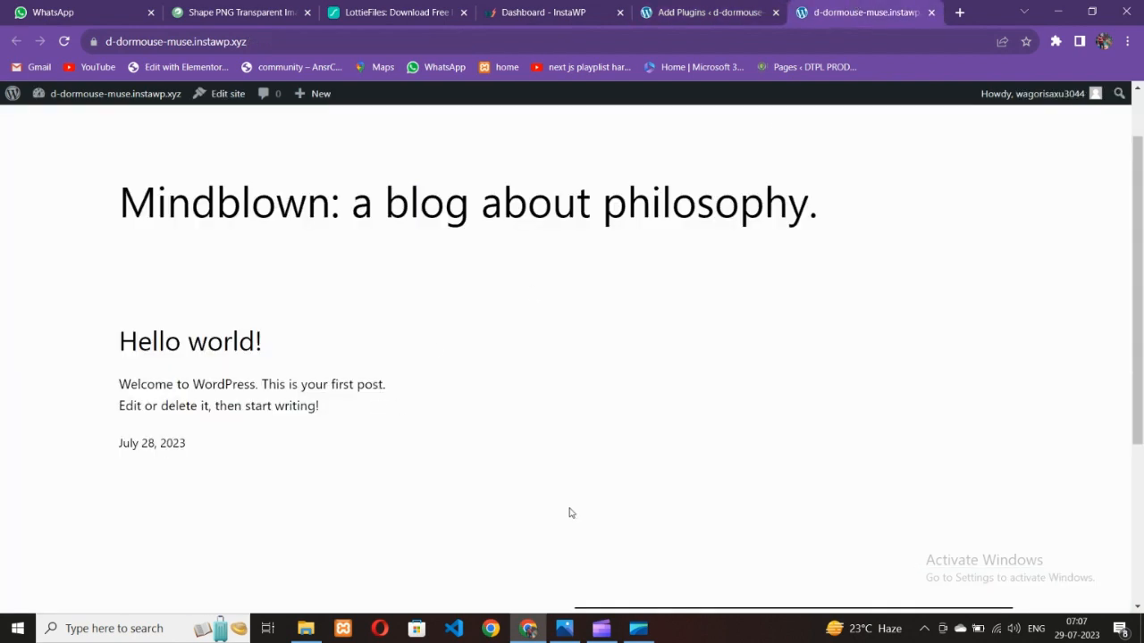
left_click(571, 627)
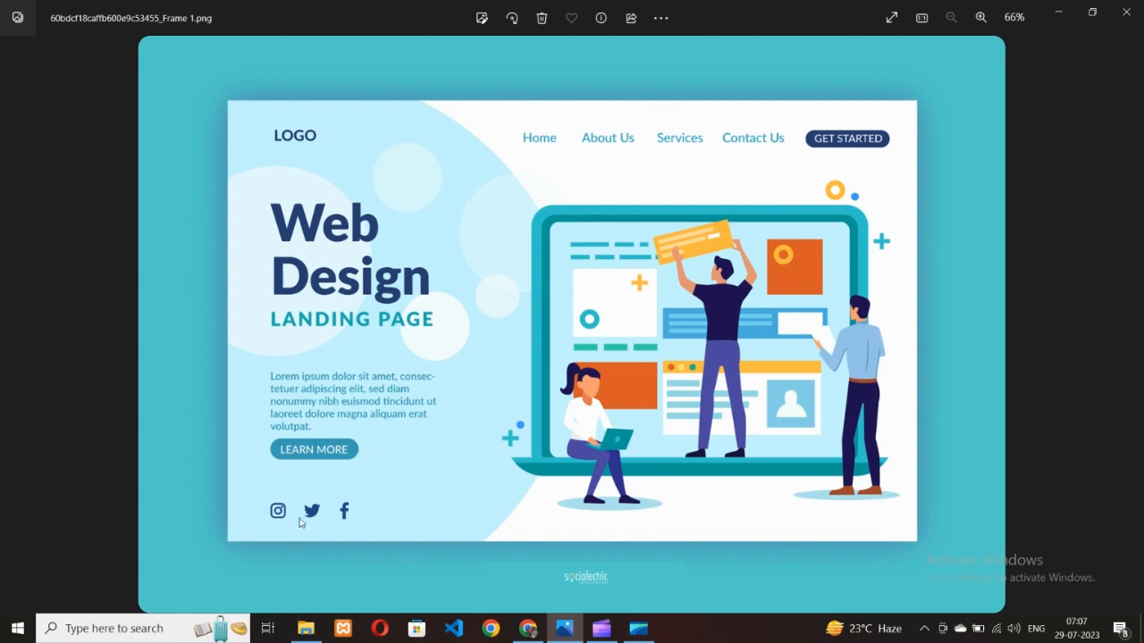
left_click(528, 628)
left_click(665, 12)
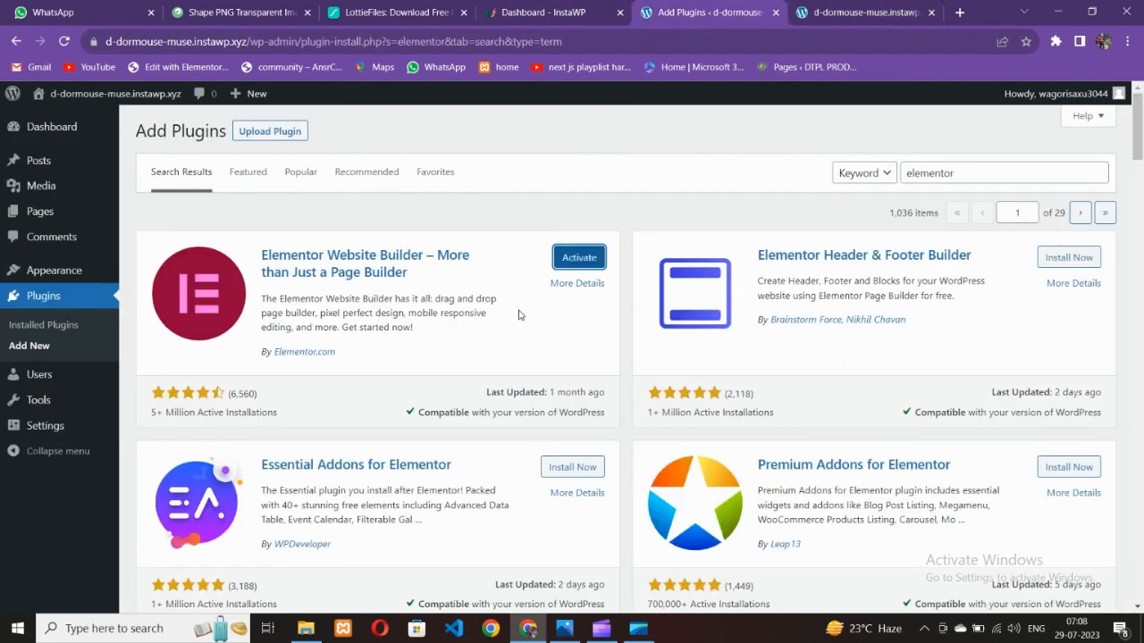
left_click(576, 257)
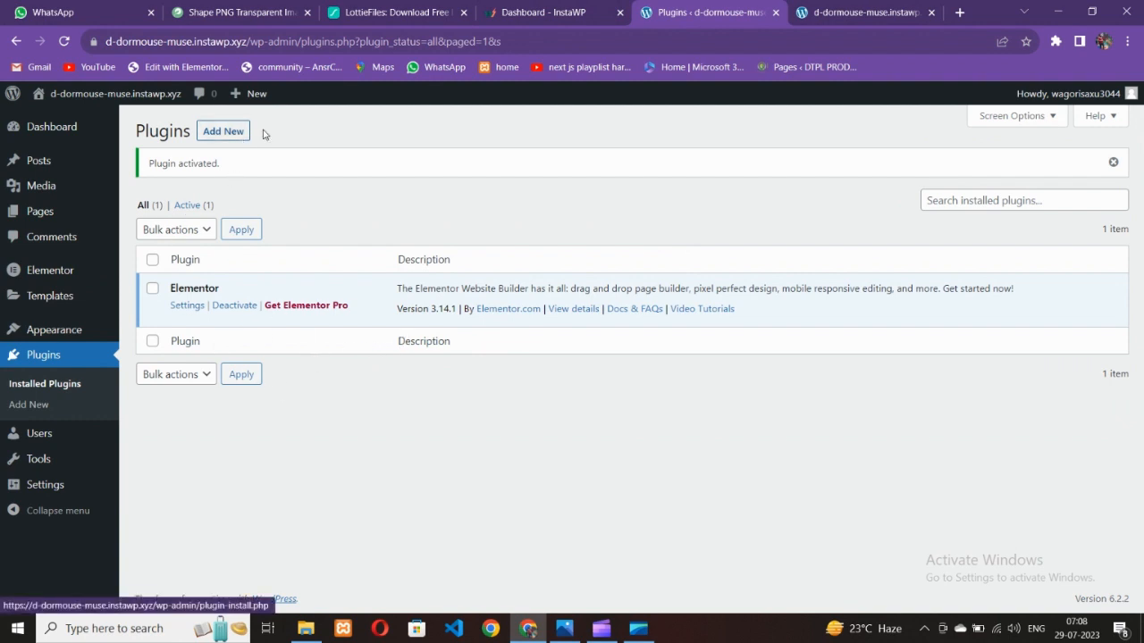
Step: Check the site's front page and the landing page design image again, returning to the installed plugins list
left_click(872, 13)
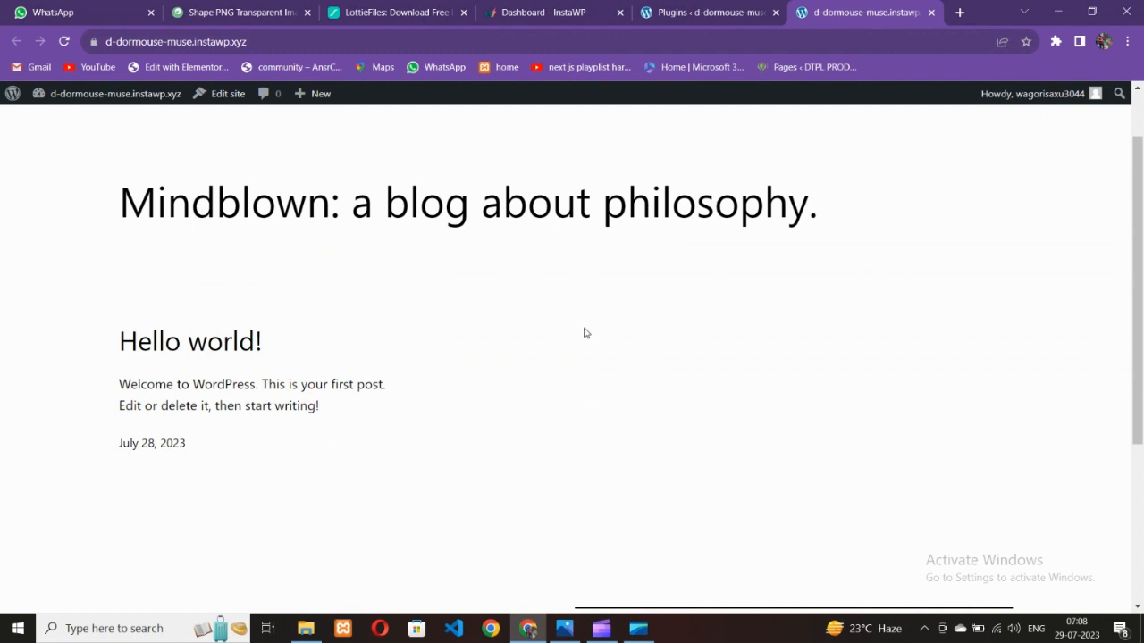
left_click(719, 9)
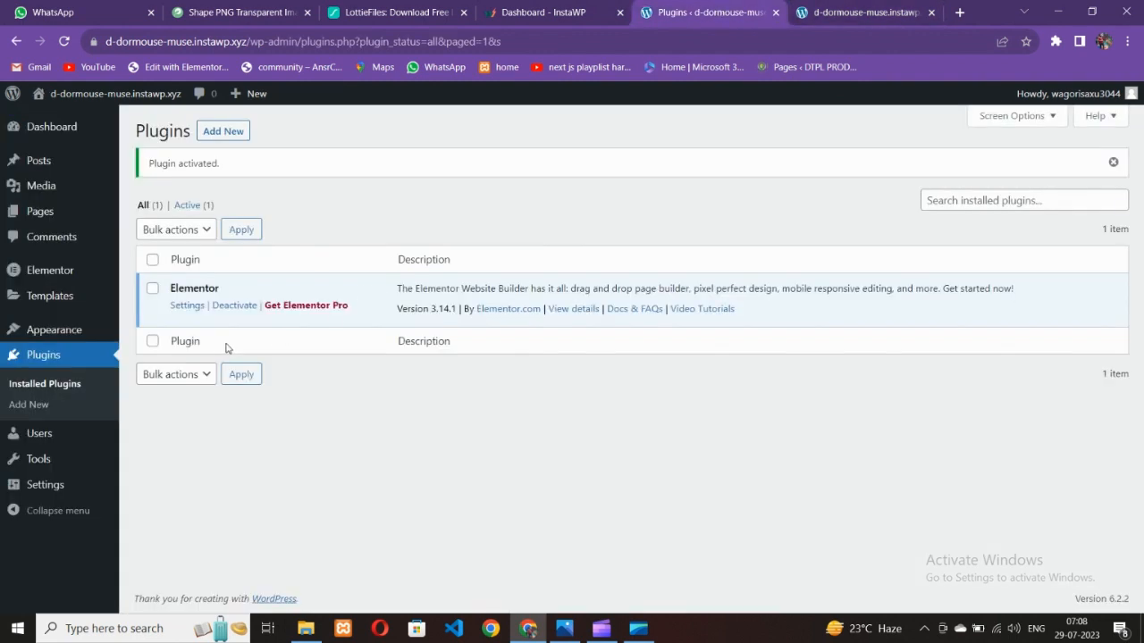
left_click(859, 7)
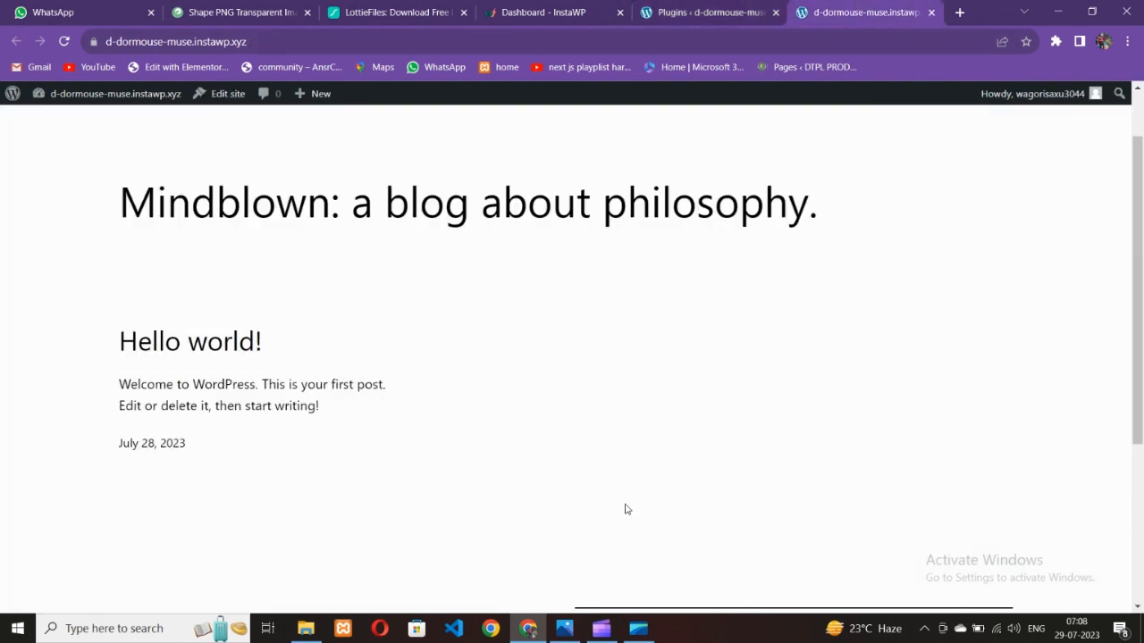
left_click(567, 626)
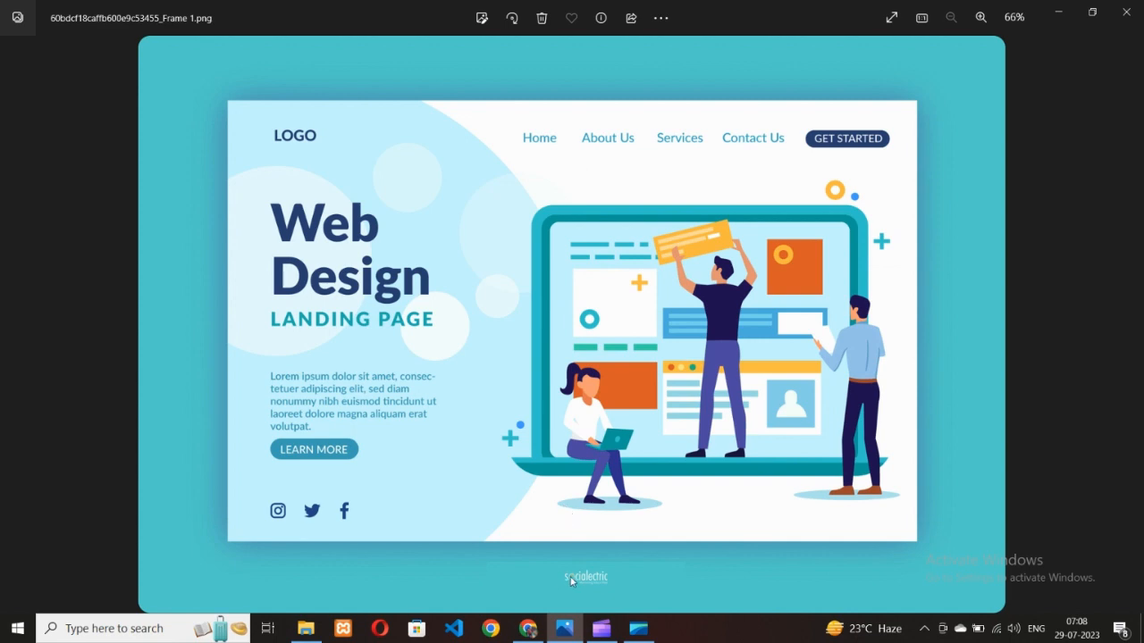
left_click(528, 628)
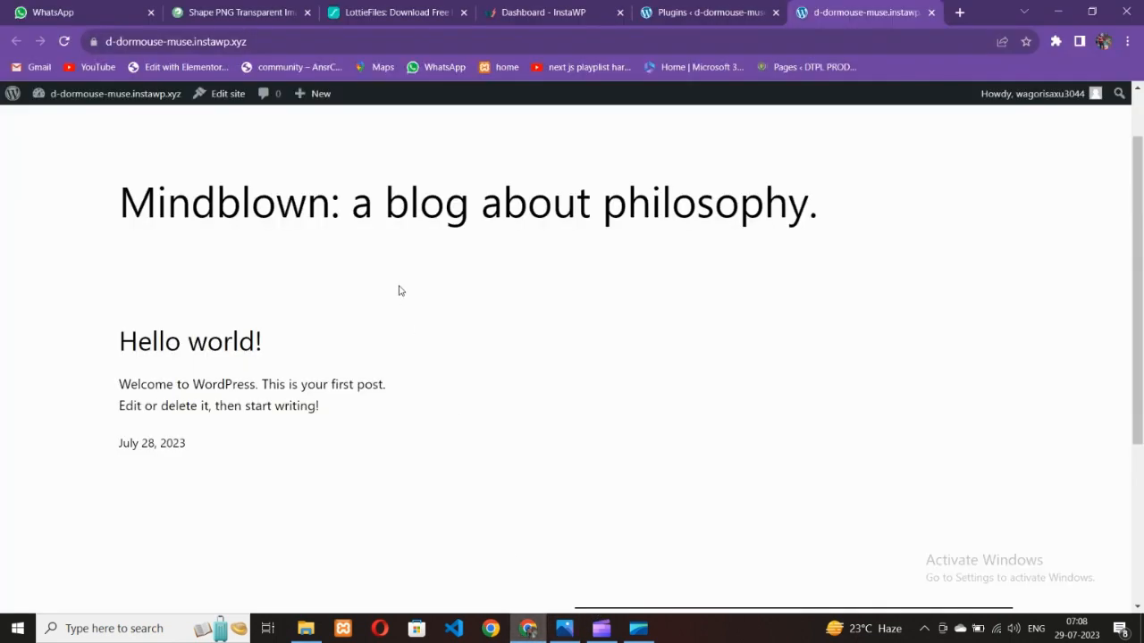
left_click(691, 10)
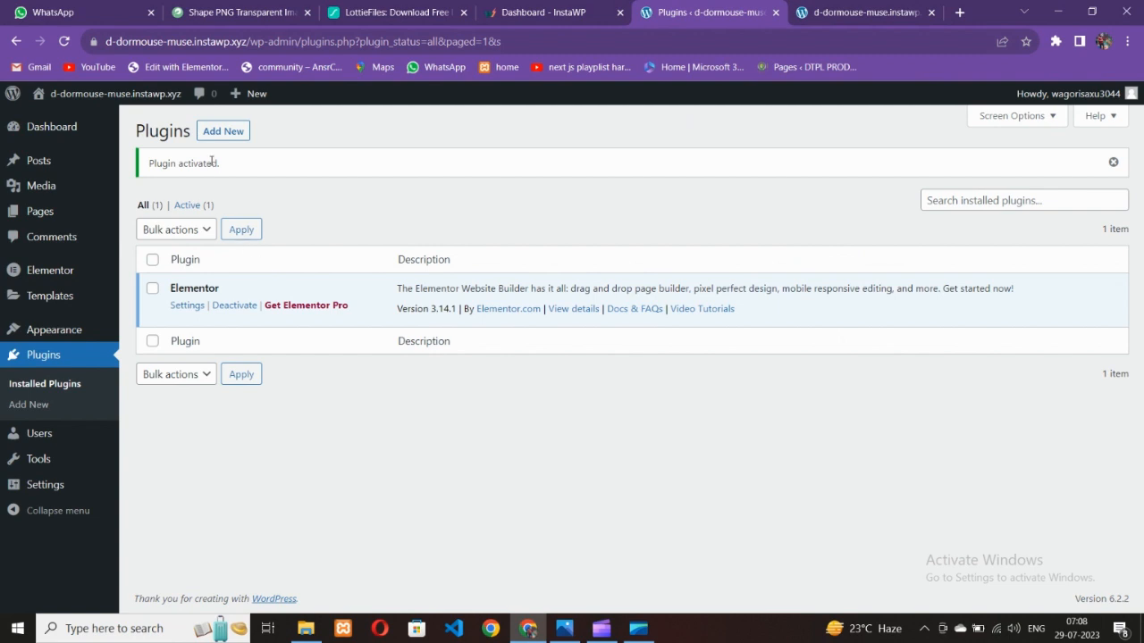
Step: Search for "elementor" among new plugins, then install and activate Elementor Header & Footer Builder
left_click(224, 136)
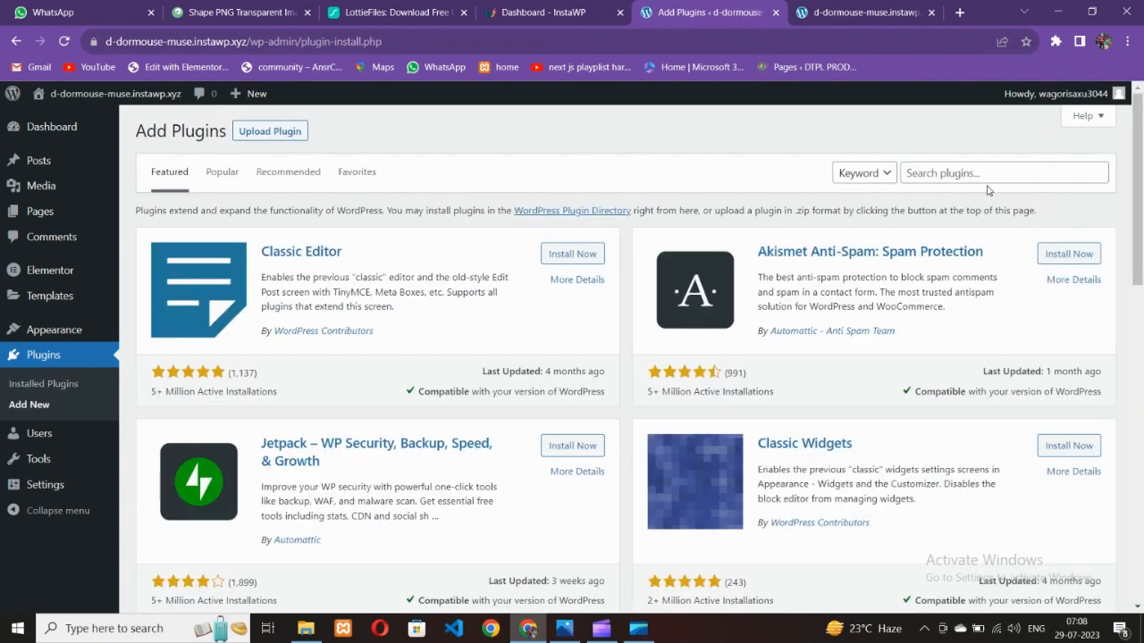
left_click(970, 175)
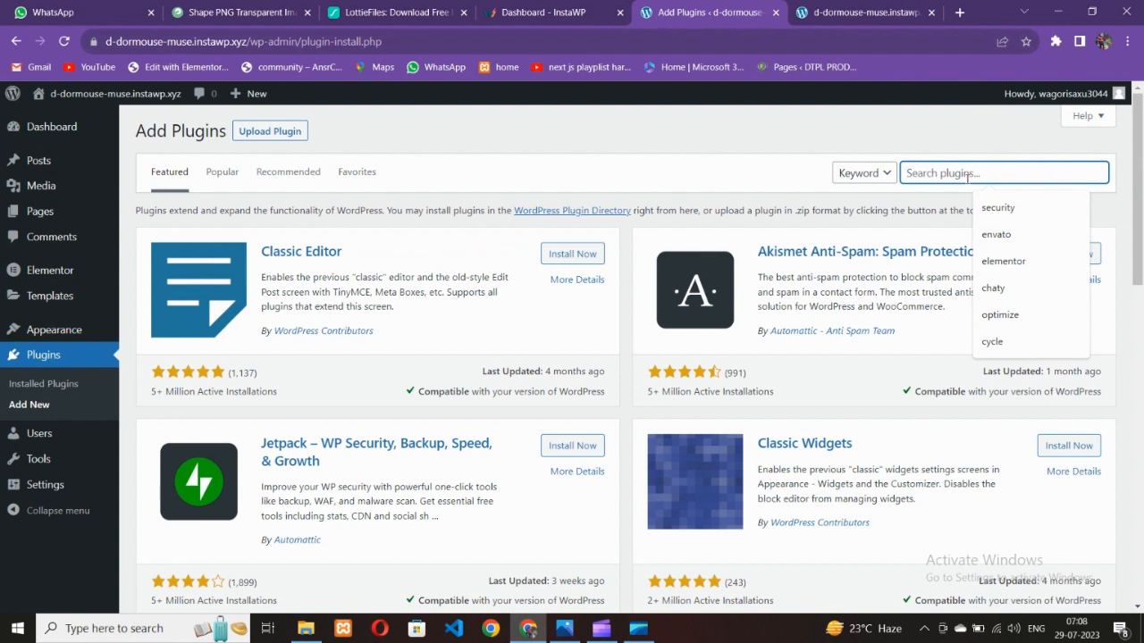
type("el")
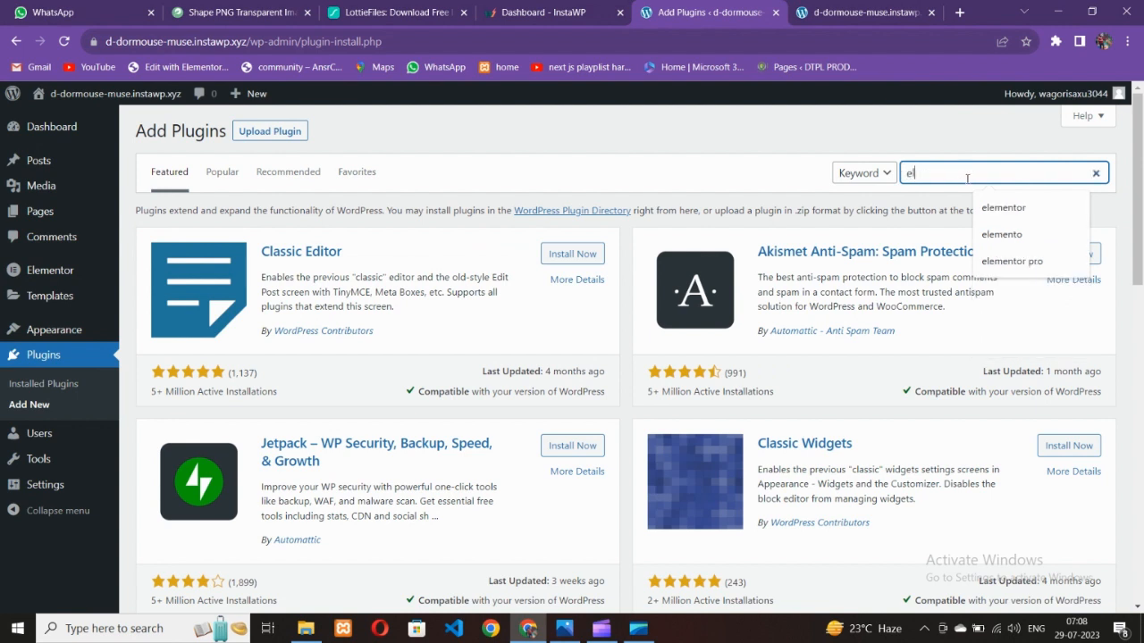
type("emento")
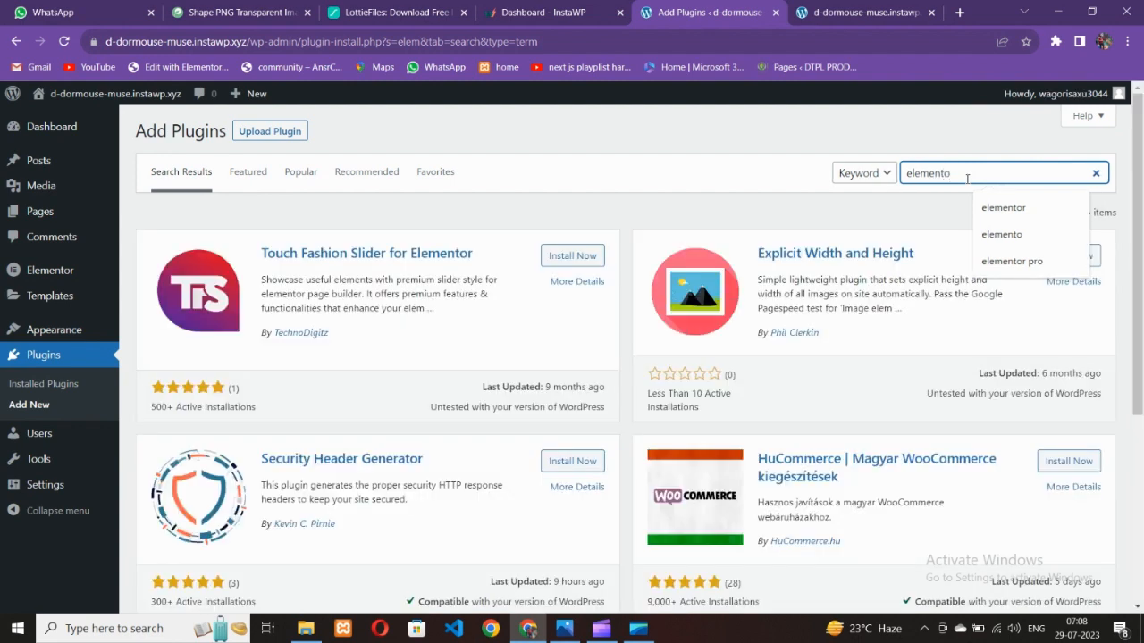
type("r")
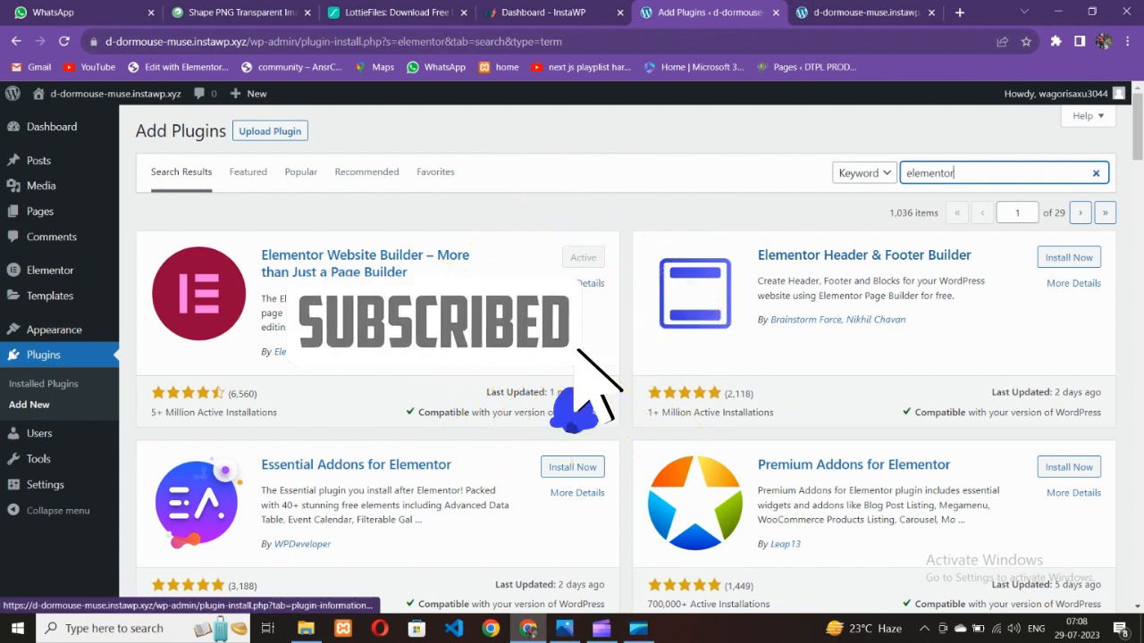
left_click(1069, 257)
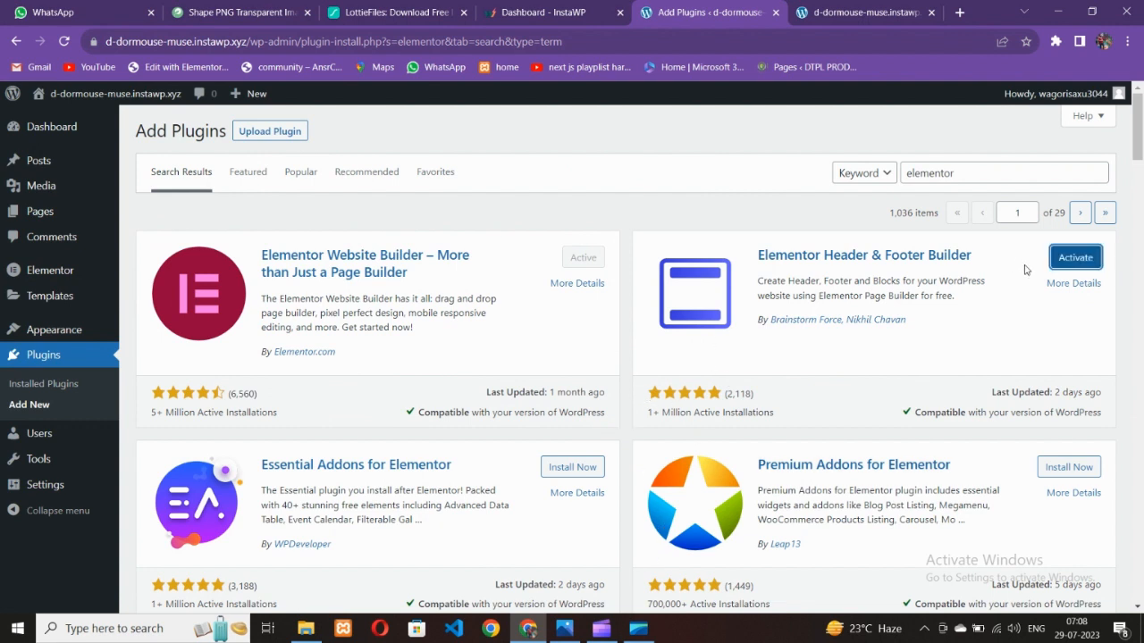
left_click(1075, 260)
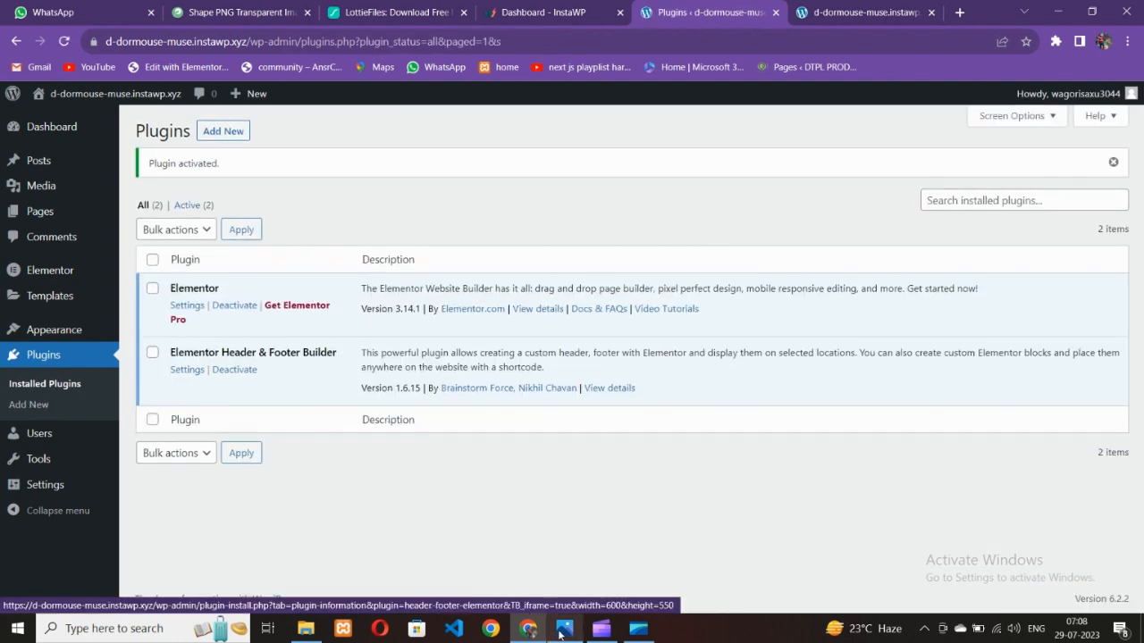
Step: Glance at the landing page design image, return to Chrome and move the Privacy Policy and Sample Page pages to the trash
left_click(562, 629)
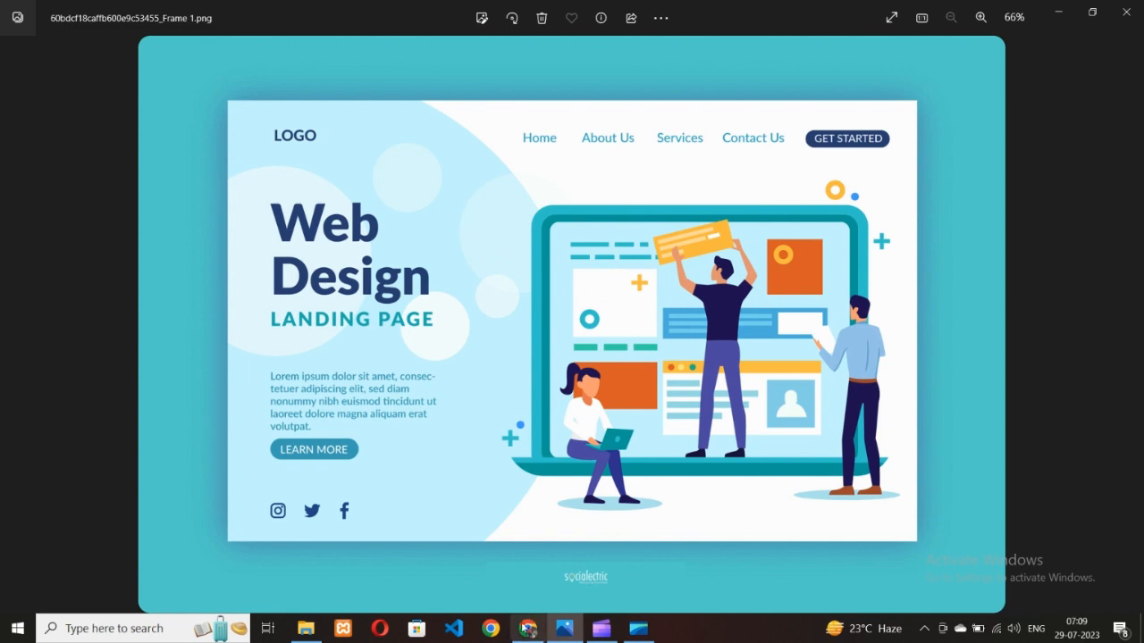
left_click(528, 628)
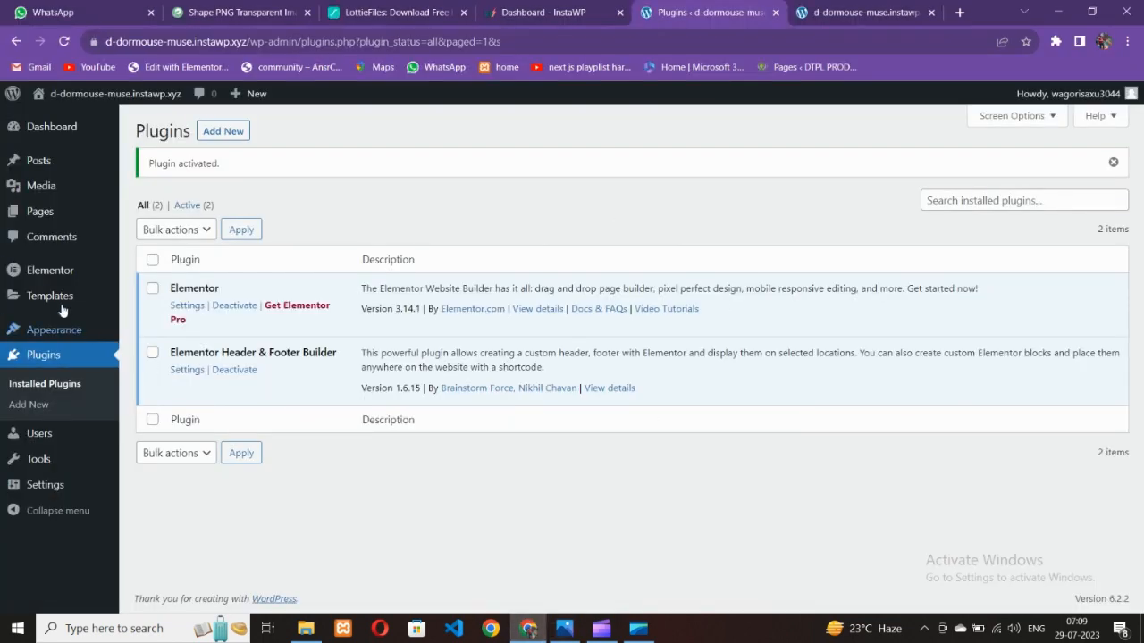
mouse_move(46, 220)
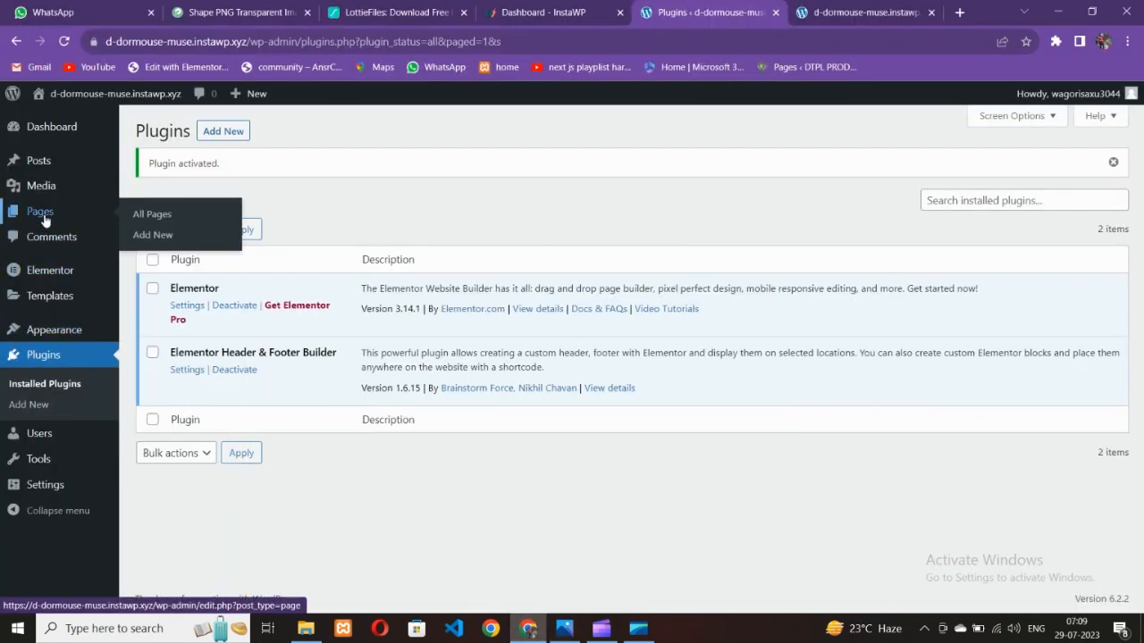
left_click(141, 219)
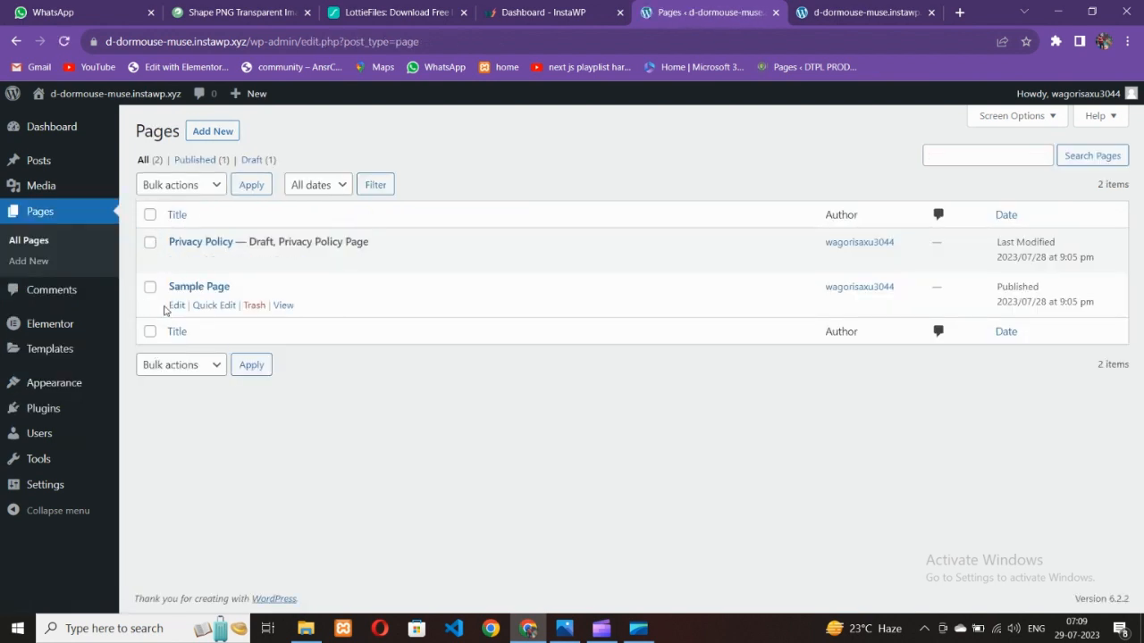
left_click(150, 215)
left_click(181, 185)
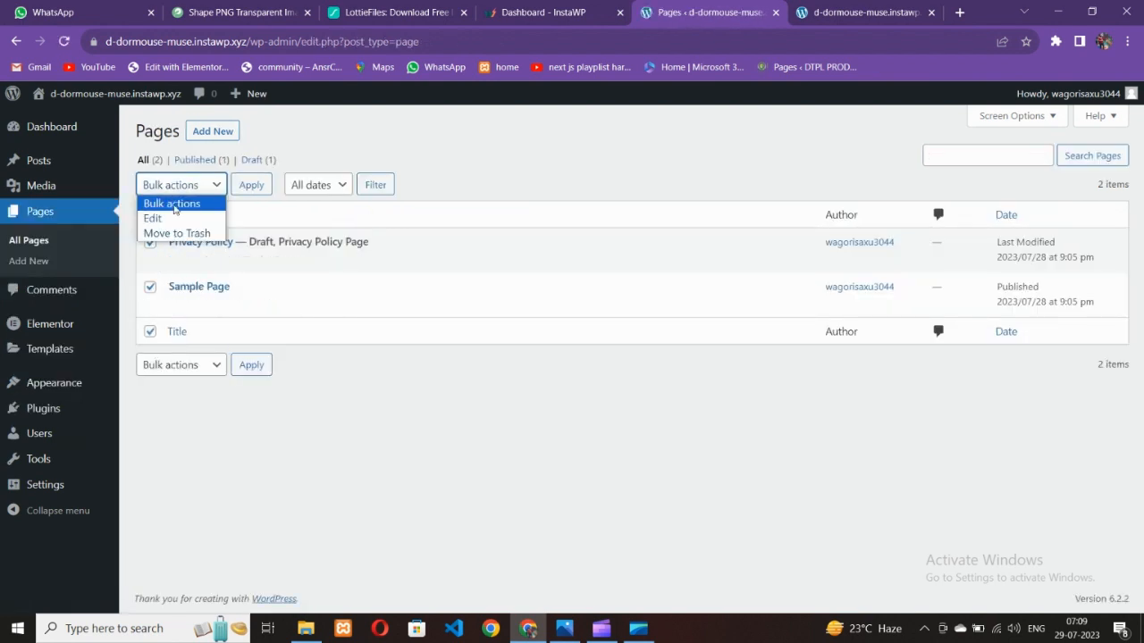
left_click(177, 234)
left_click(251, 185)
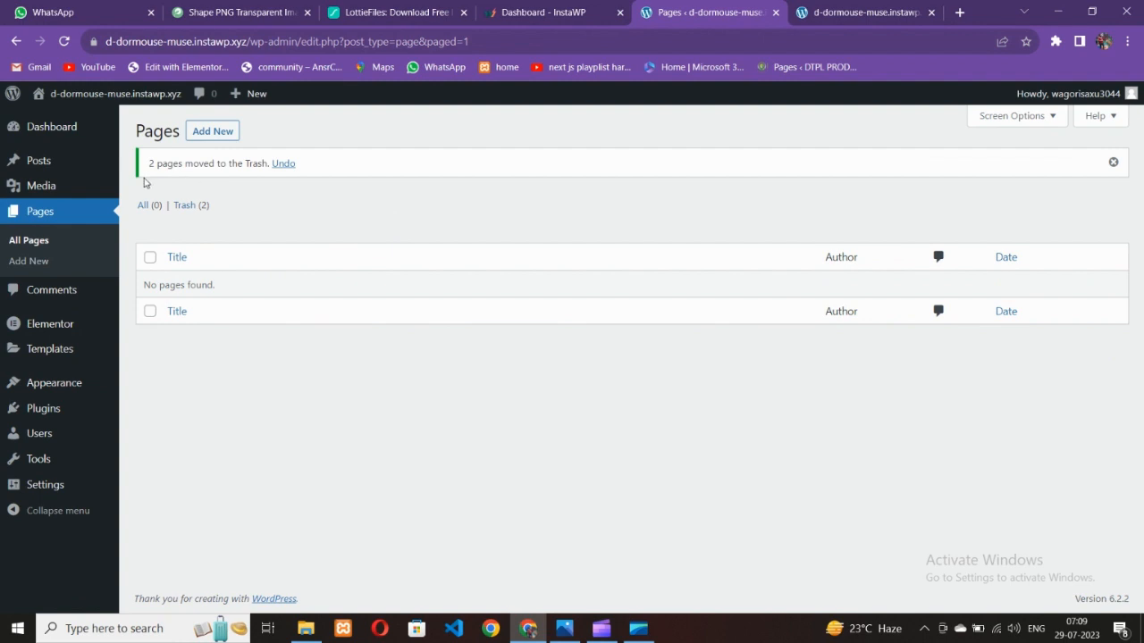
left_click(212, 131)
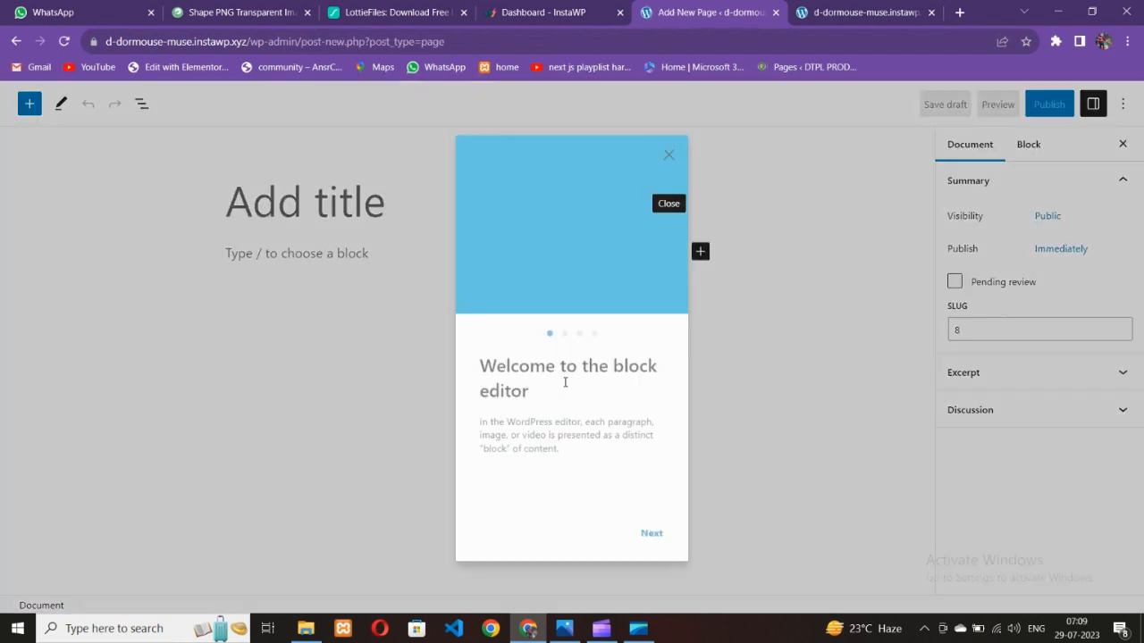
left_click(669, 155)
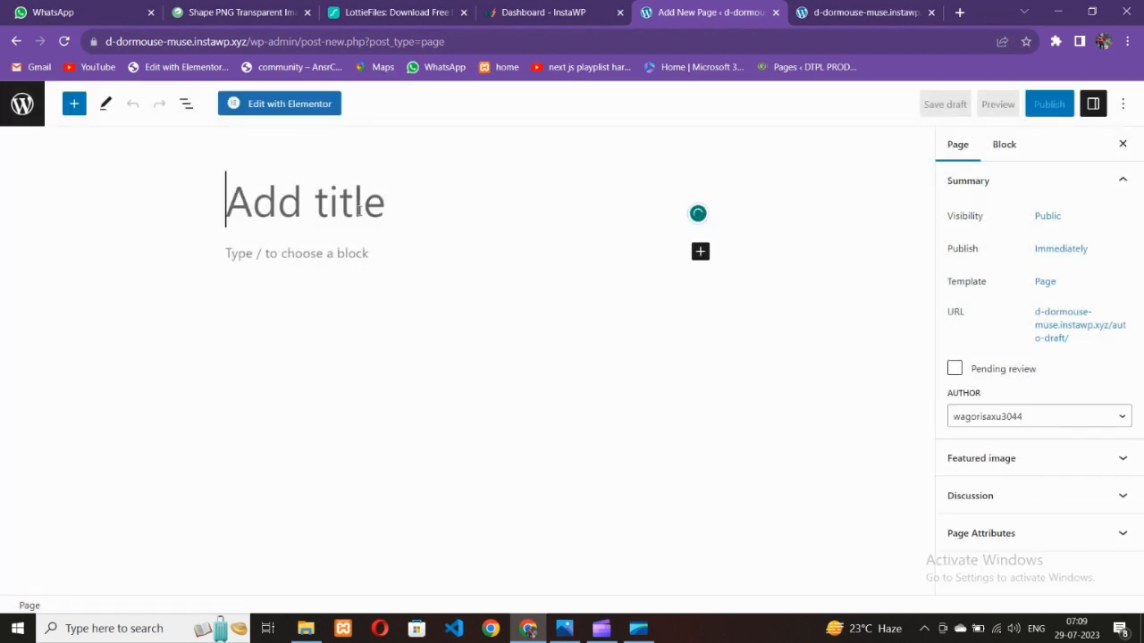
type("Home")
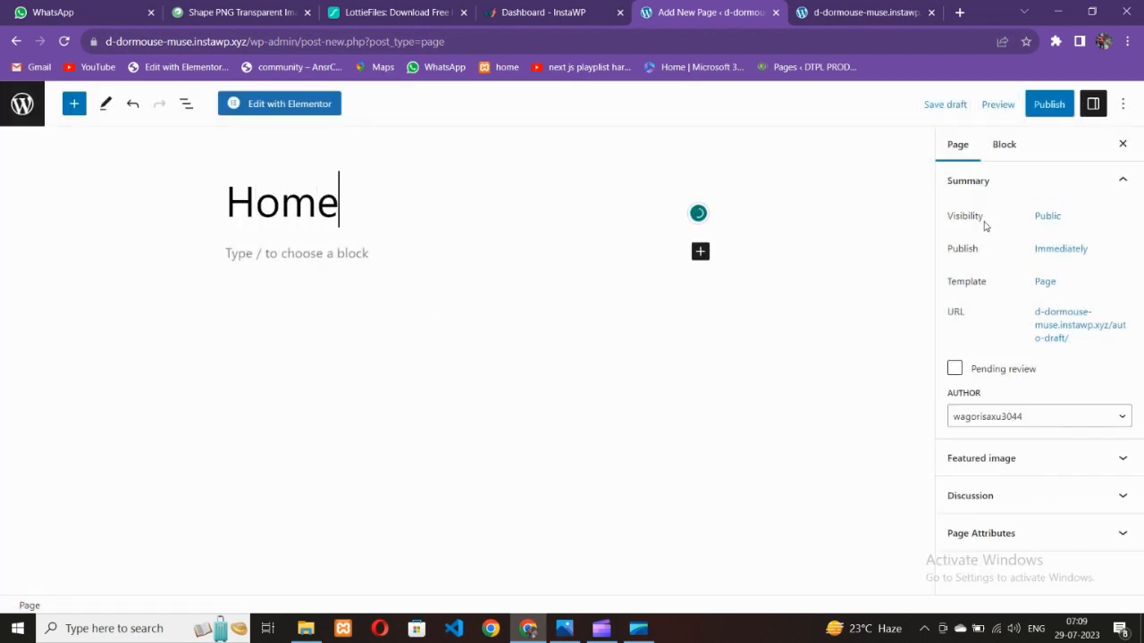
left_click(23, 106)
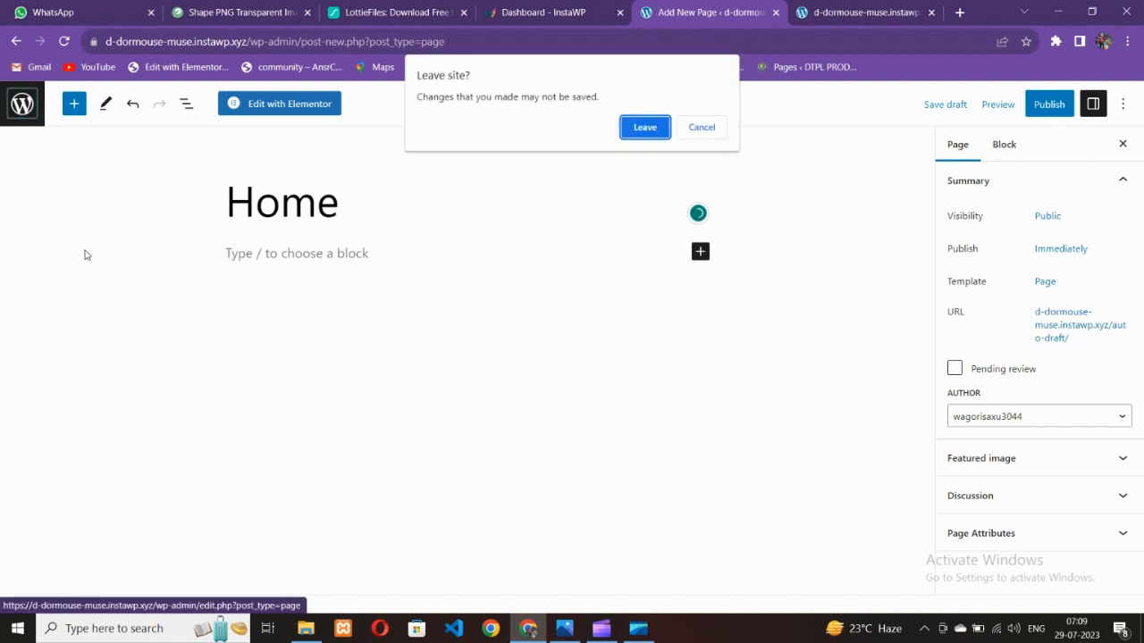
left_click(644, 127)
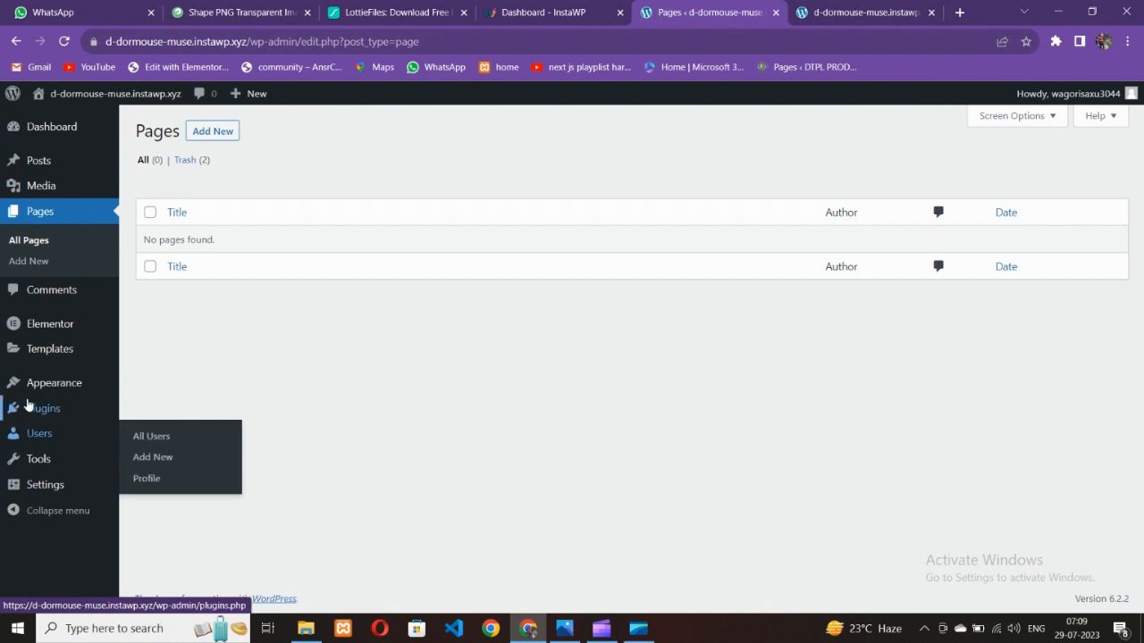
Step: Add the Hello Elementor theme from the popular themes, installing and activating it
mouse_move(50, 395)
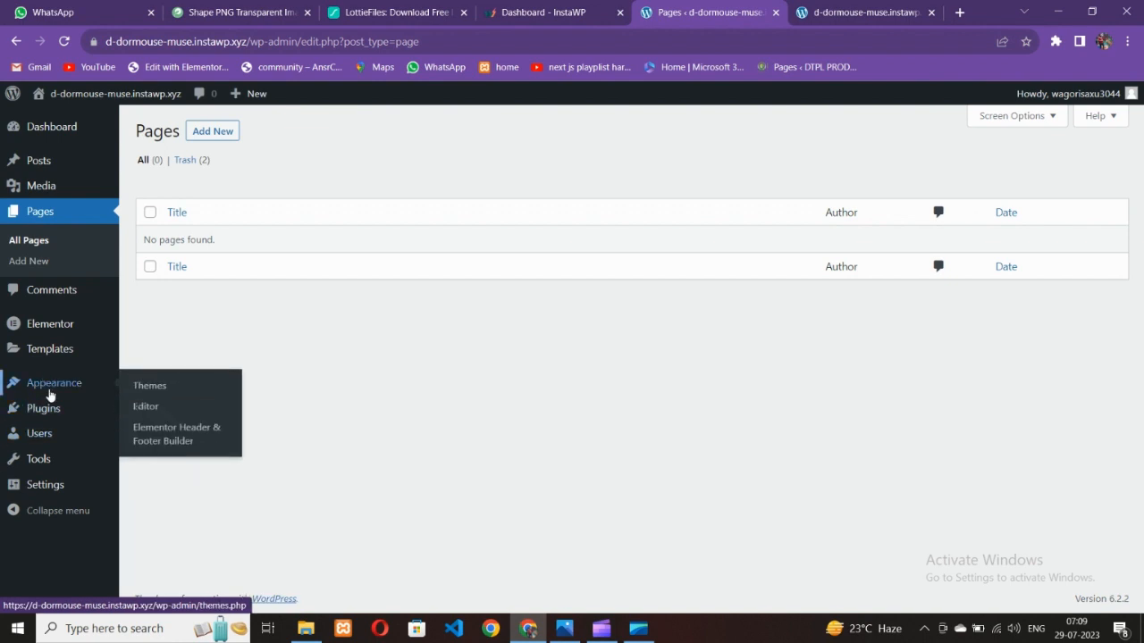
left_click(165, 387)
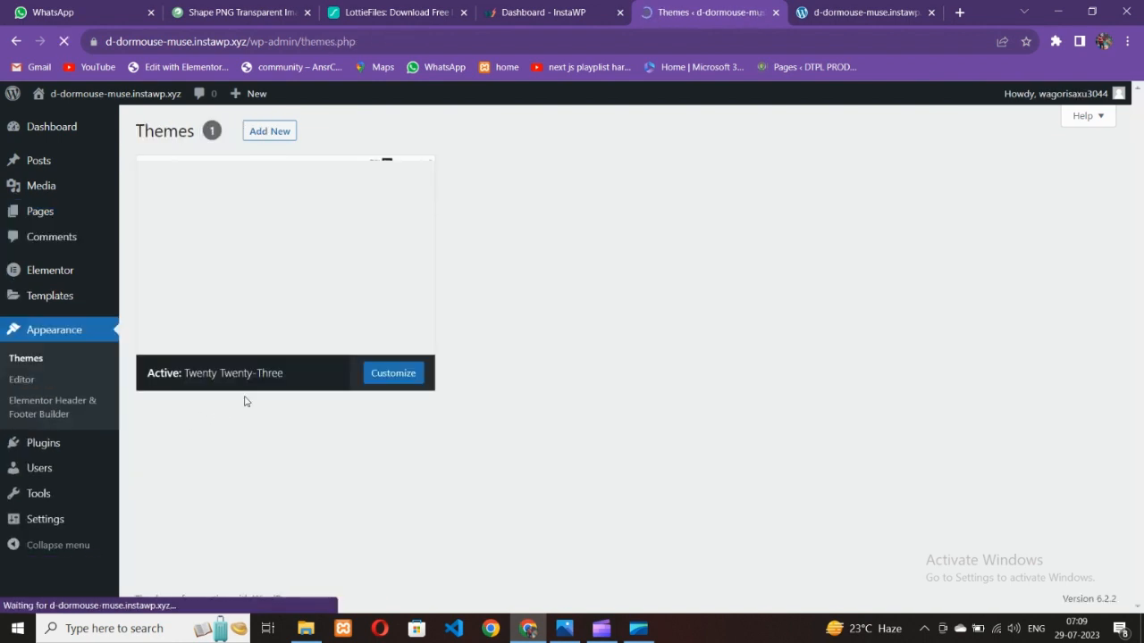
scroll(429, 259, "up", 1)
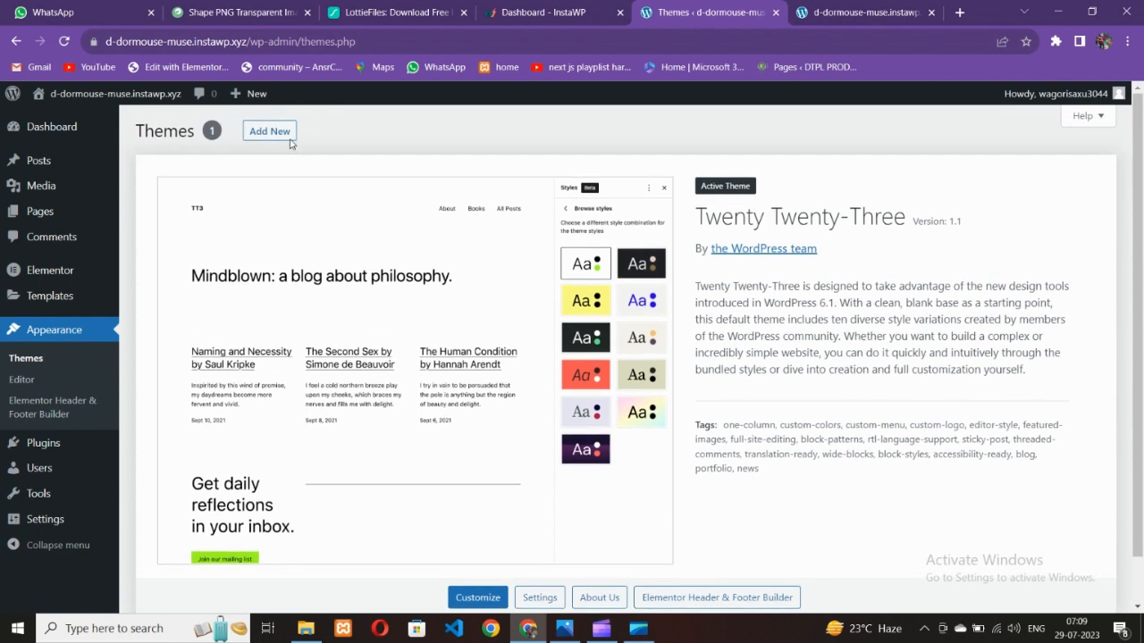
left_click(289, 141)
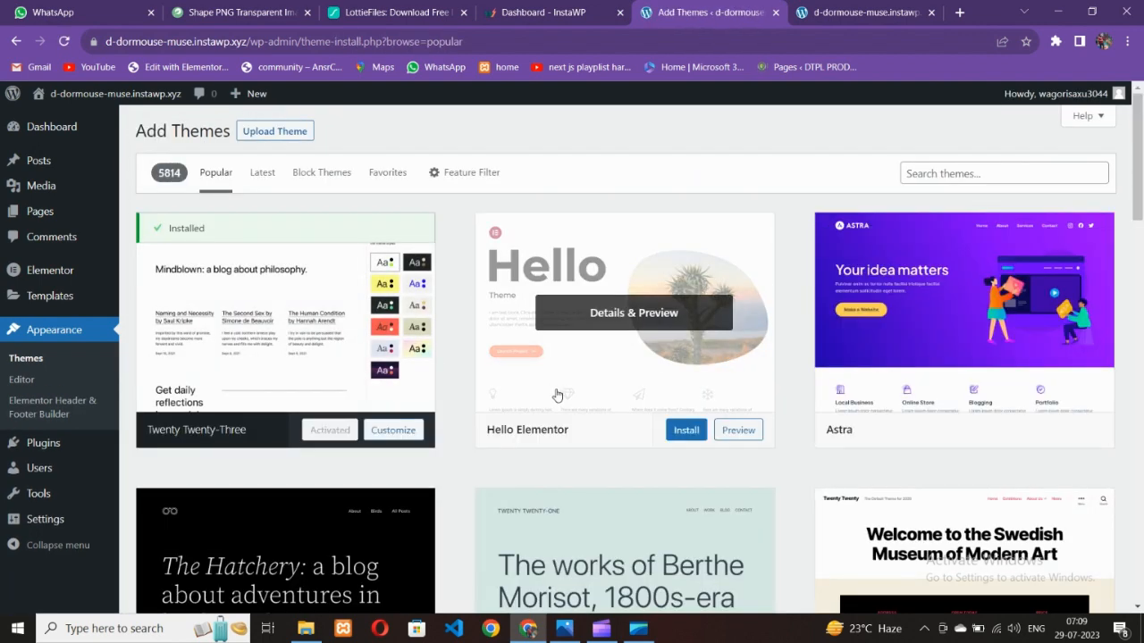
mouse_move(645, 437)
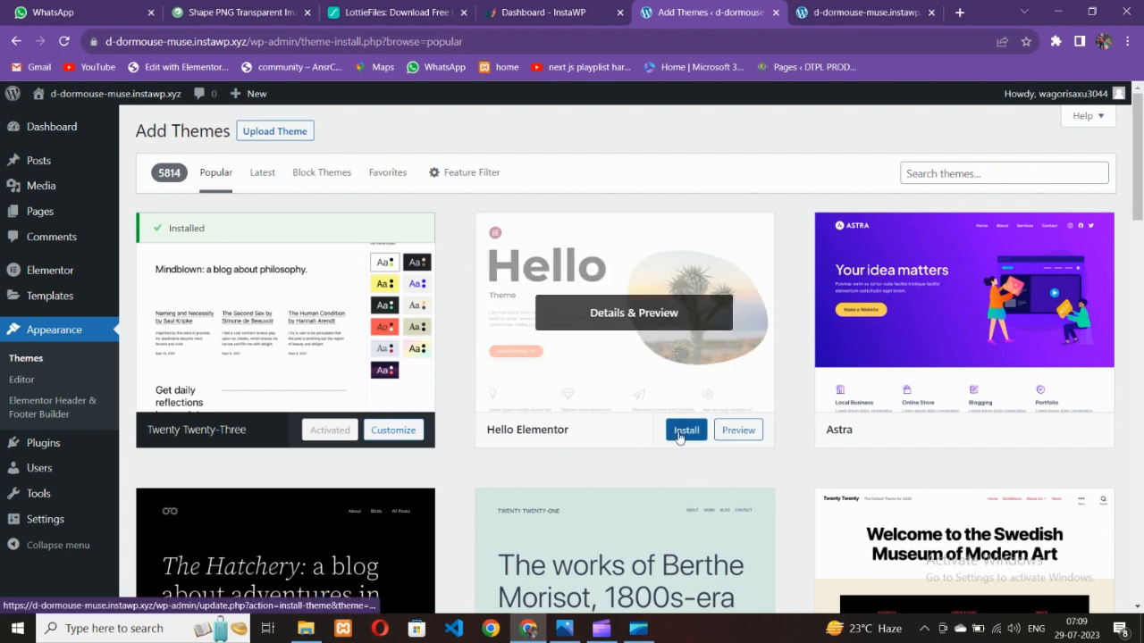
scroll(561, 423, "down", 1)
scroll(557, 426, "up", 1)
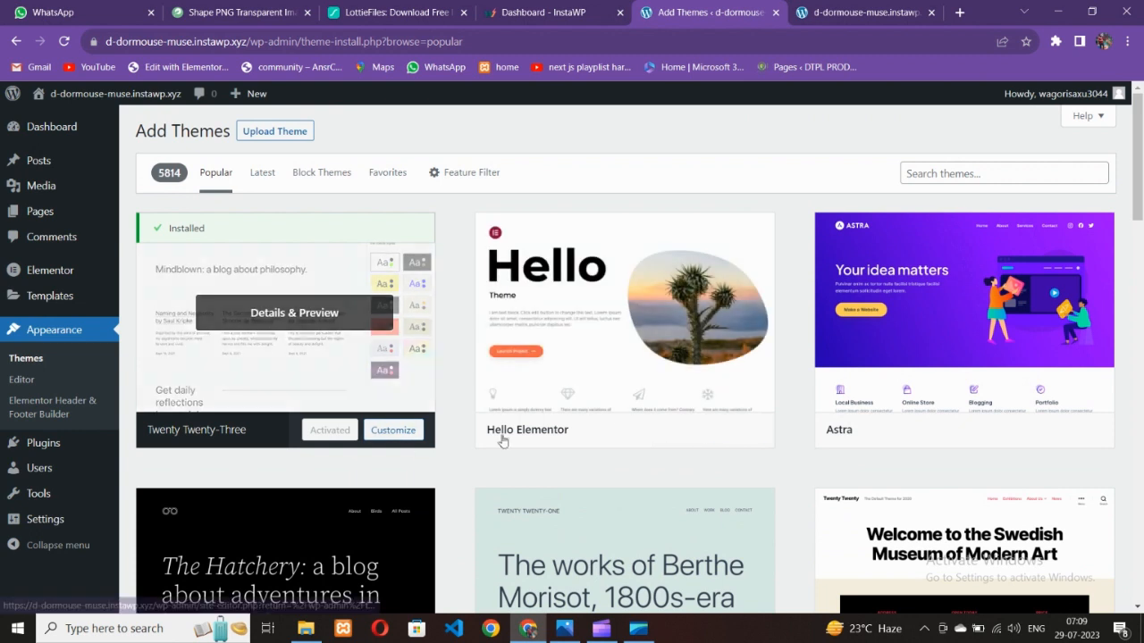
left_click(678, 432)
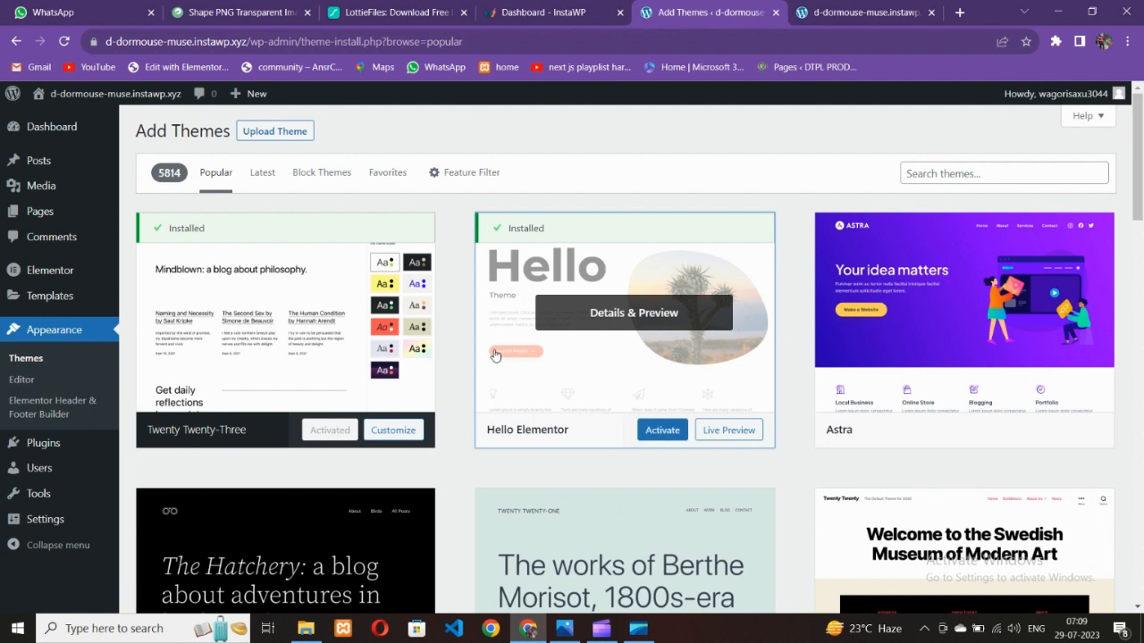
left_click(650, 430)
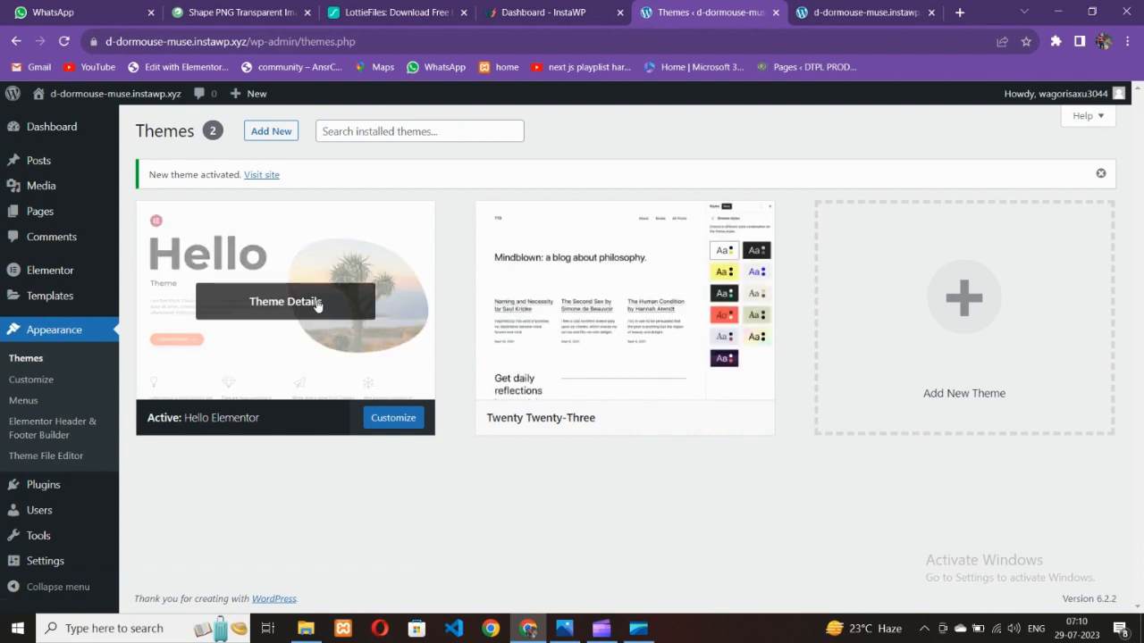
Step: Delete the inactive Twenty Twenty-Three theme from the site
left_click(597, 304)
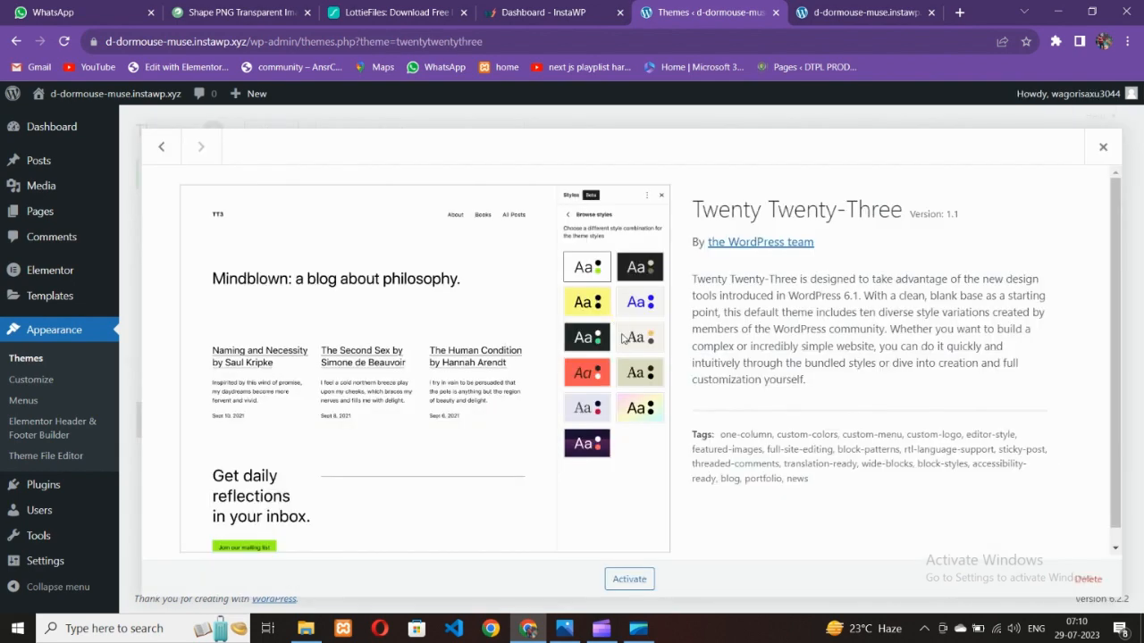
left_click(1088, 578)
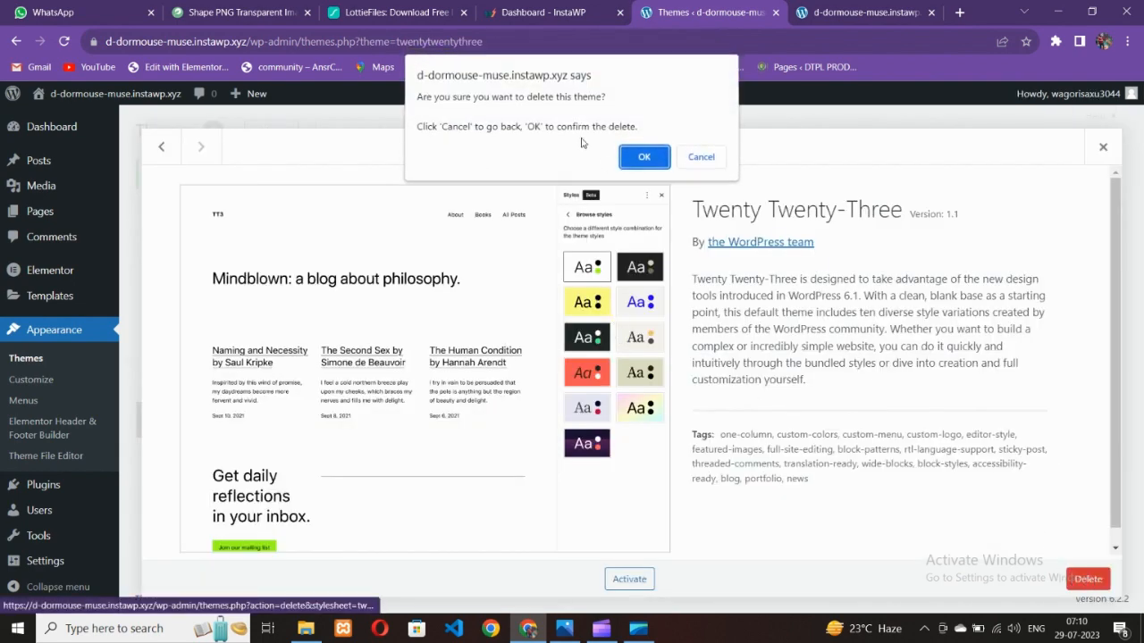
left_click(645, 159)
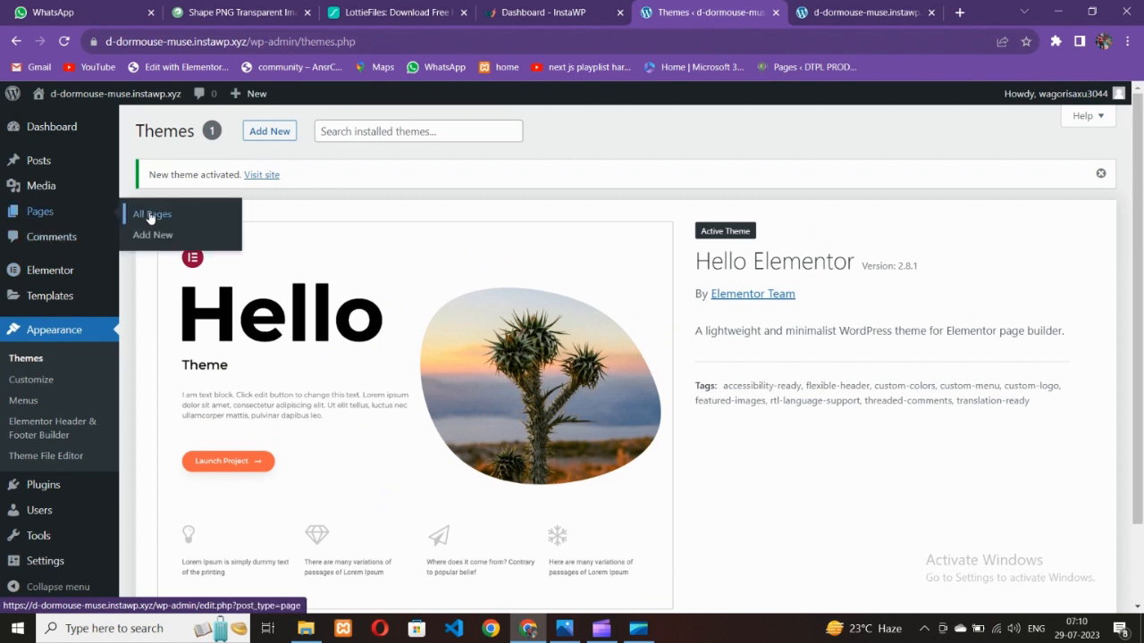
Step: Create a new page titled "Home", checking the site's front page and the landing page design image while it loads
left_click(147, 233)
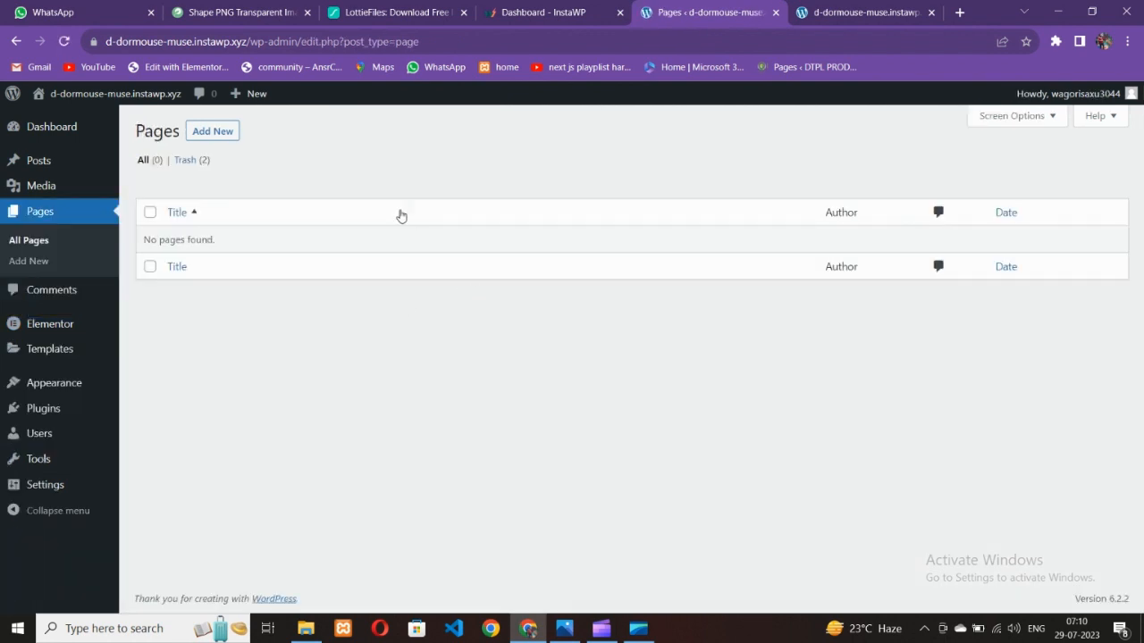
left_click(215, 135)
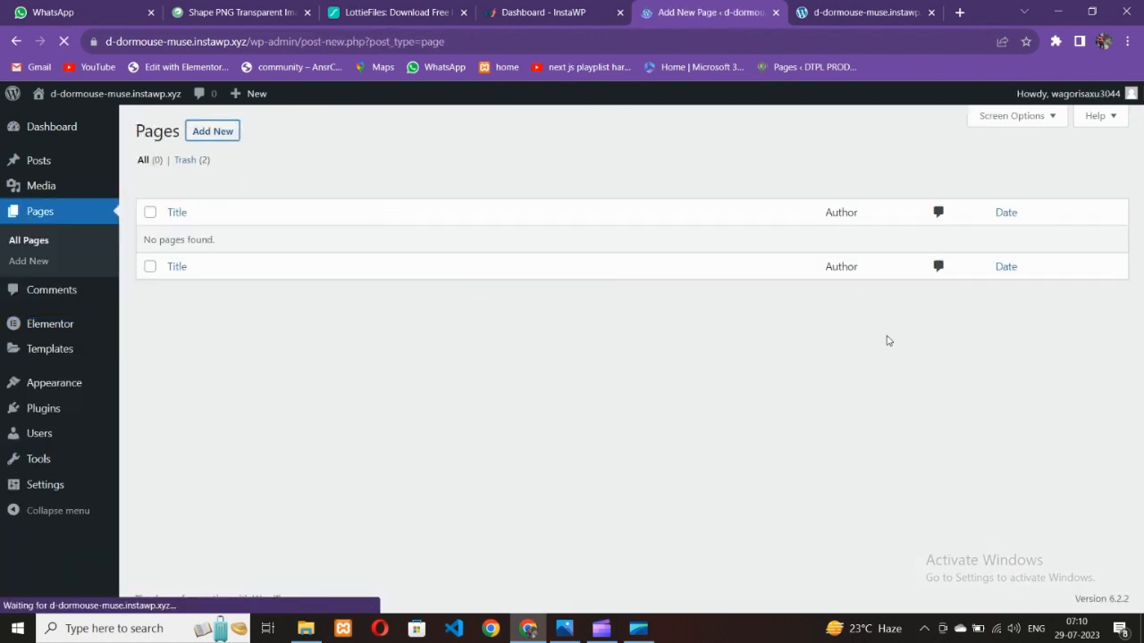
left_click(865, 11)
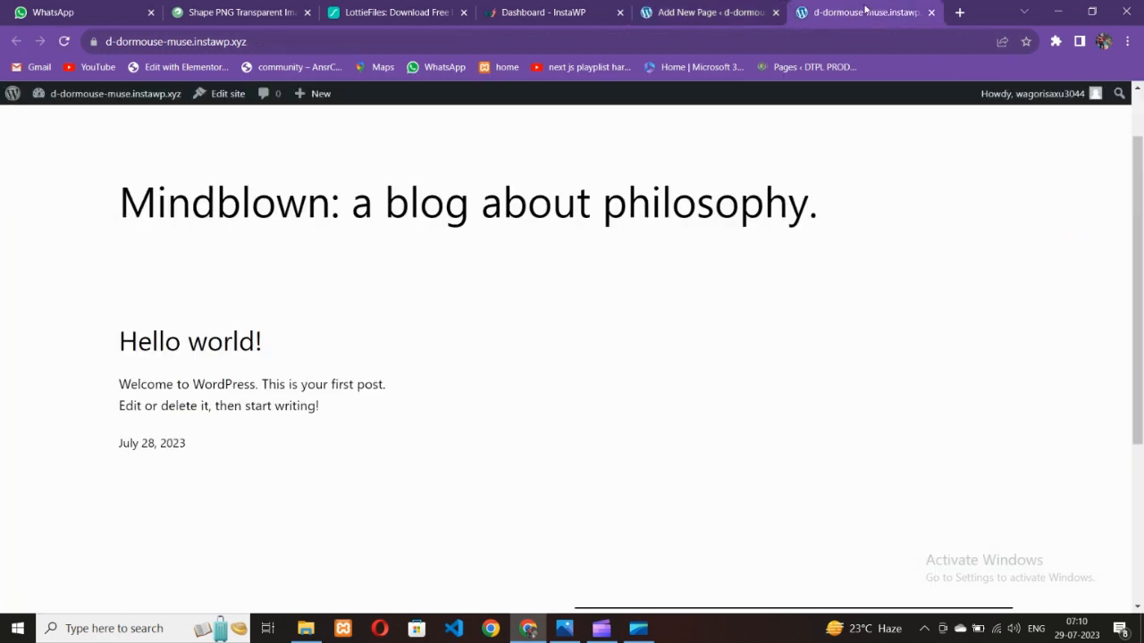
left_click(747, 7)
left_click(824, 11)
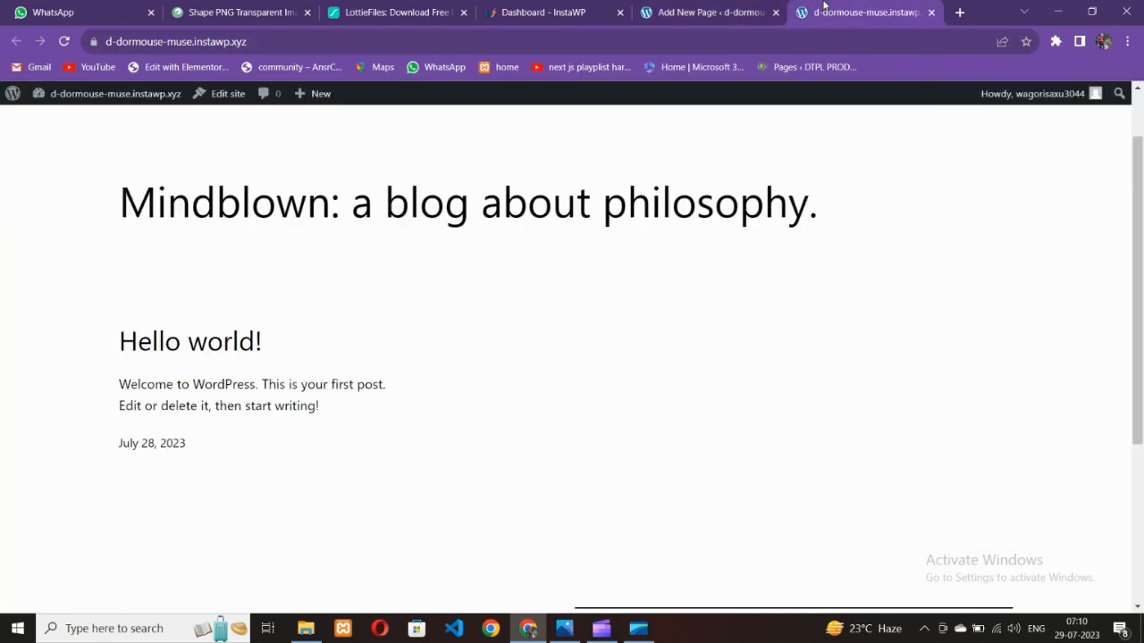
left_click(564, 628)
left_click(527, 629)
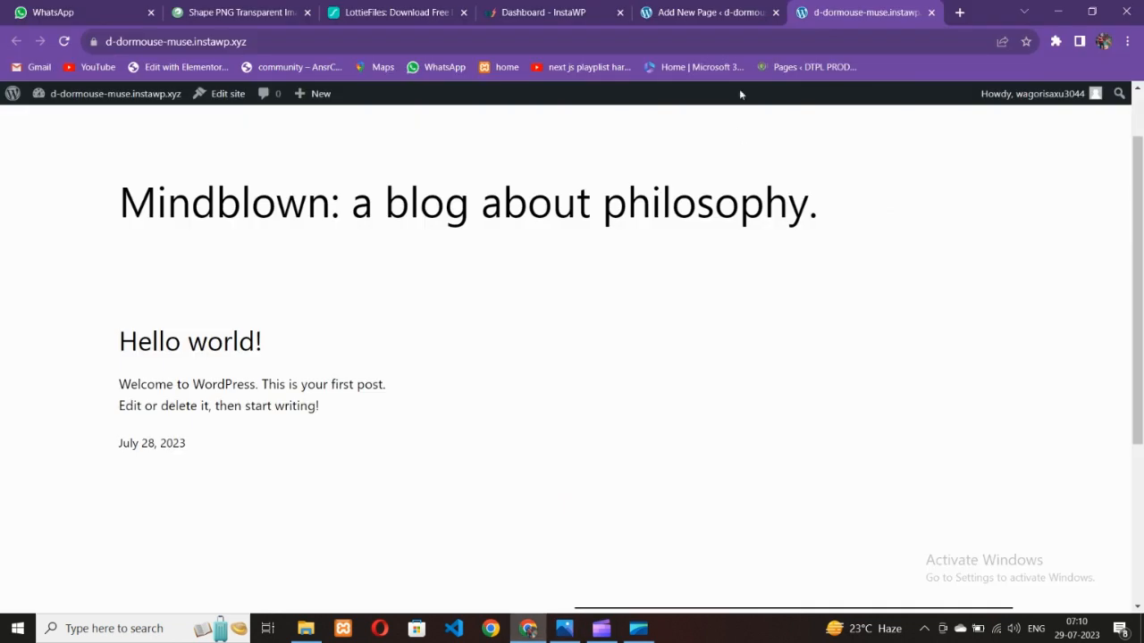
left_click(717, 9)
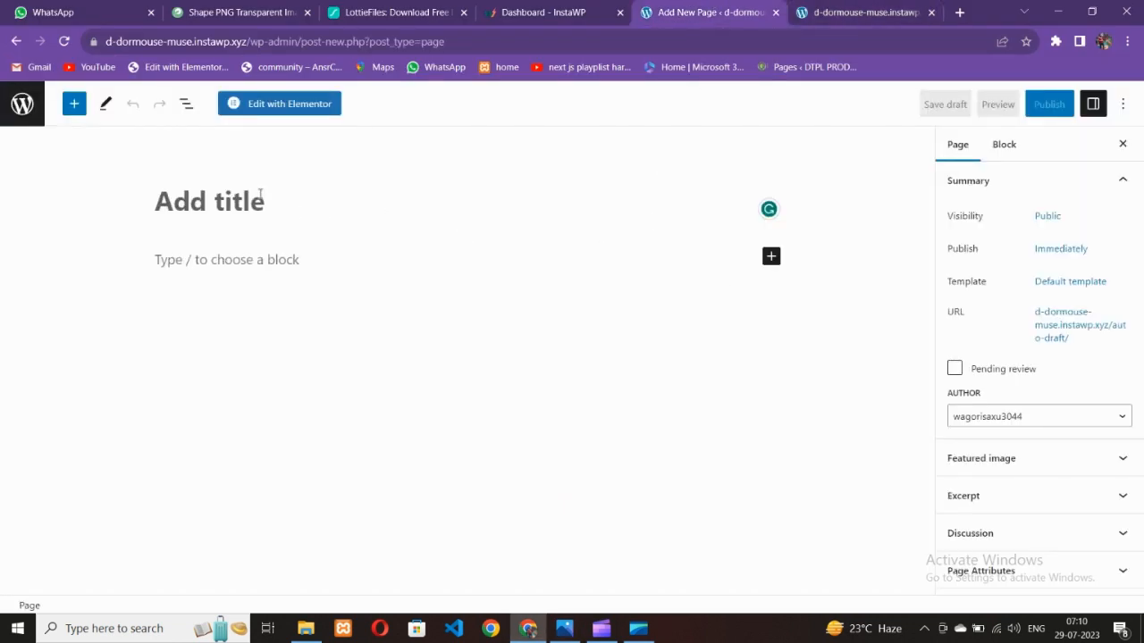
type("Home")
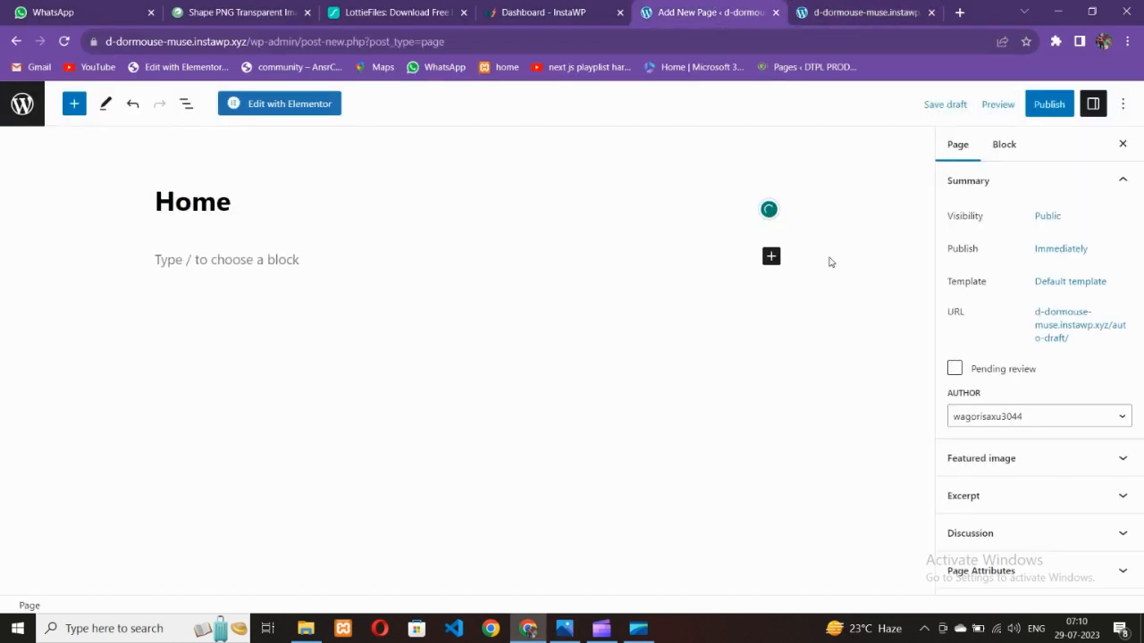
Step: Set the Home page's template to Elementor Full Width and publish the page
left_click(1044, 283)
left_click(1013, 395)
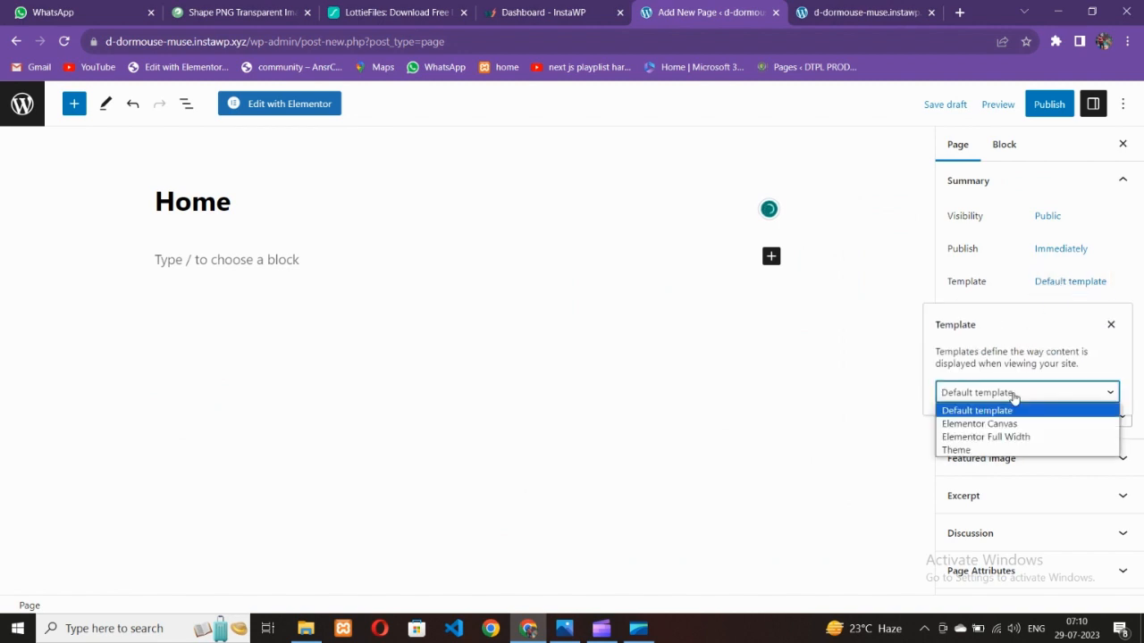
left_click(1008, 438)
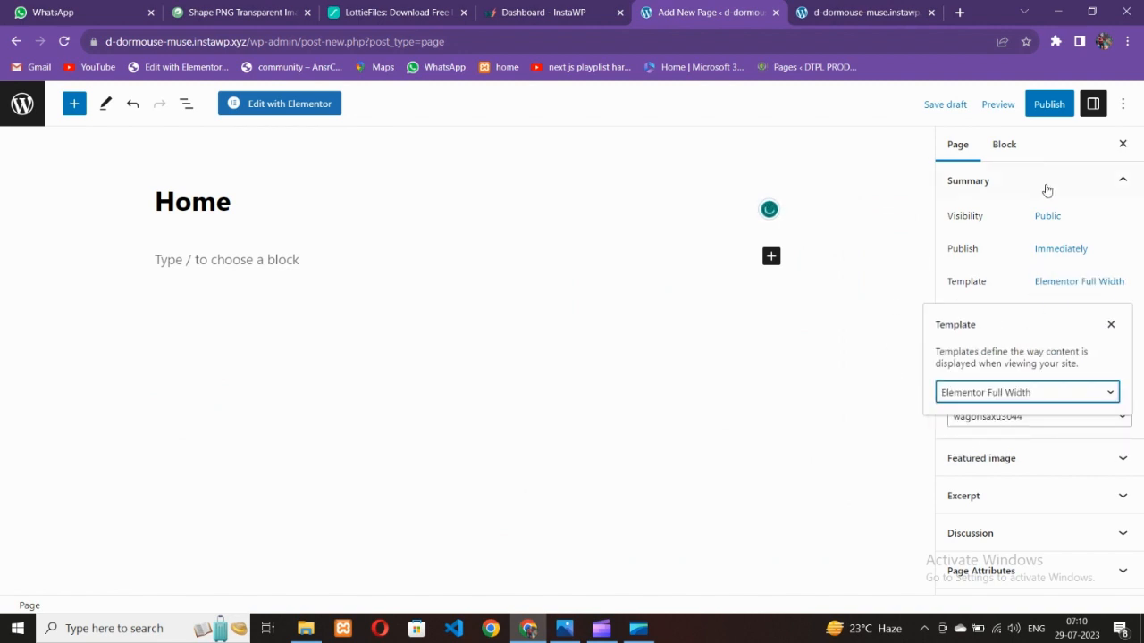
left_click(1048, 106)
left_click(991, 103)
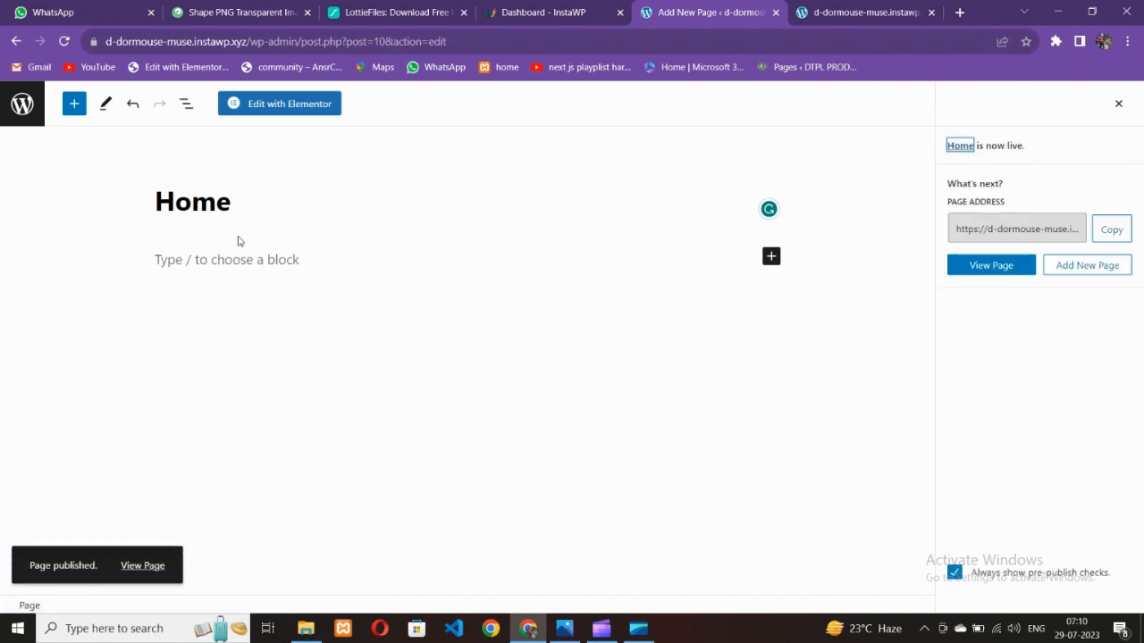
Step: Set the site's homepage to the static page Home in the reading settings and save the changes
left_click(22, 105)
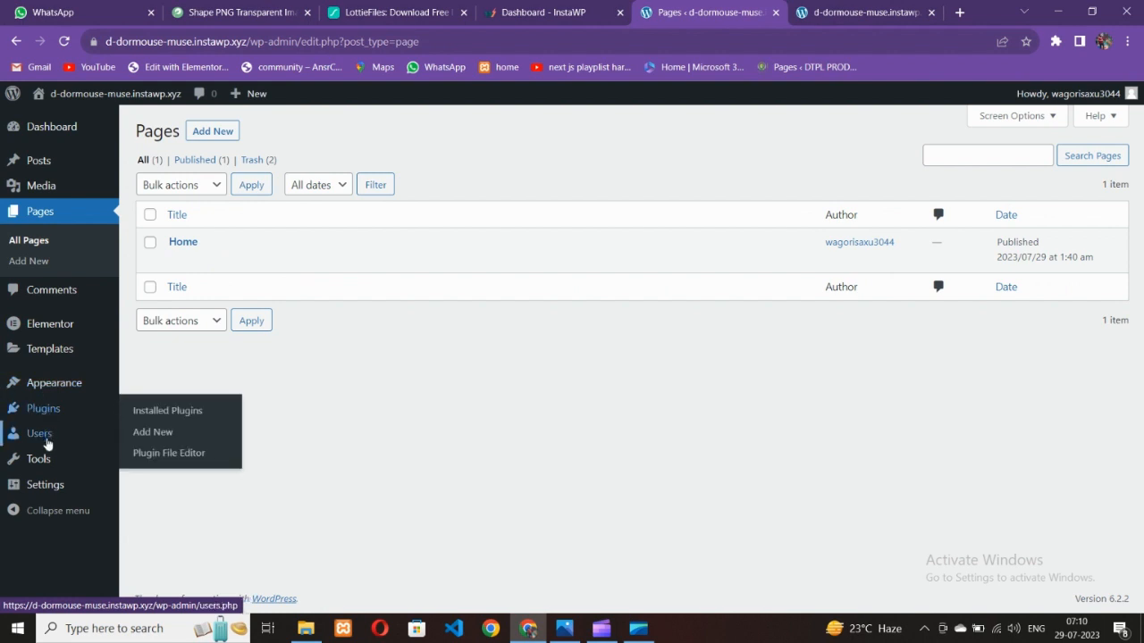
mouse_move(48, 474)
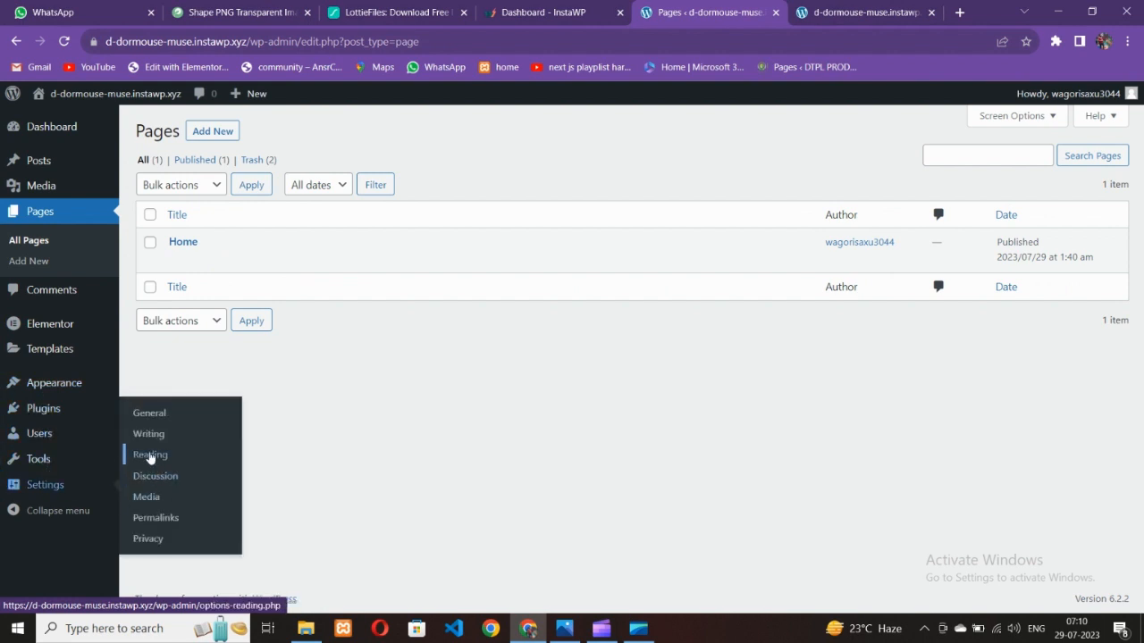
left_click(149, 458)
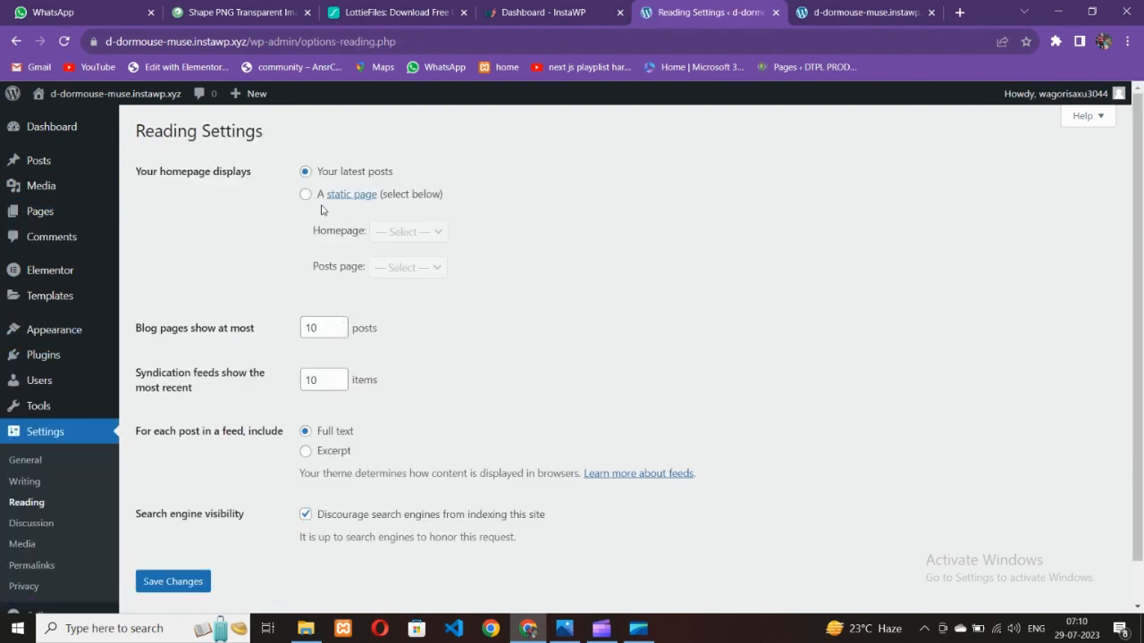
left_click(307, 197)
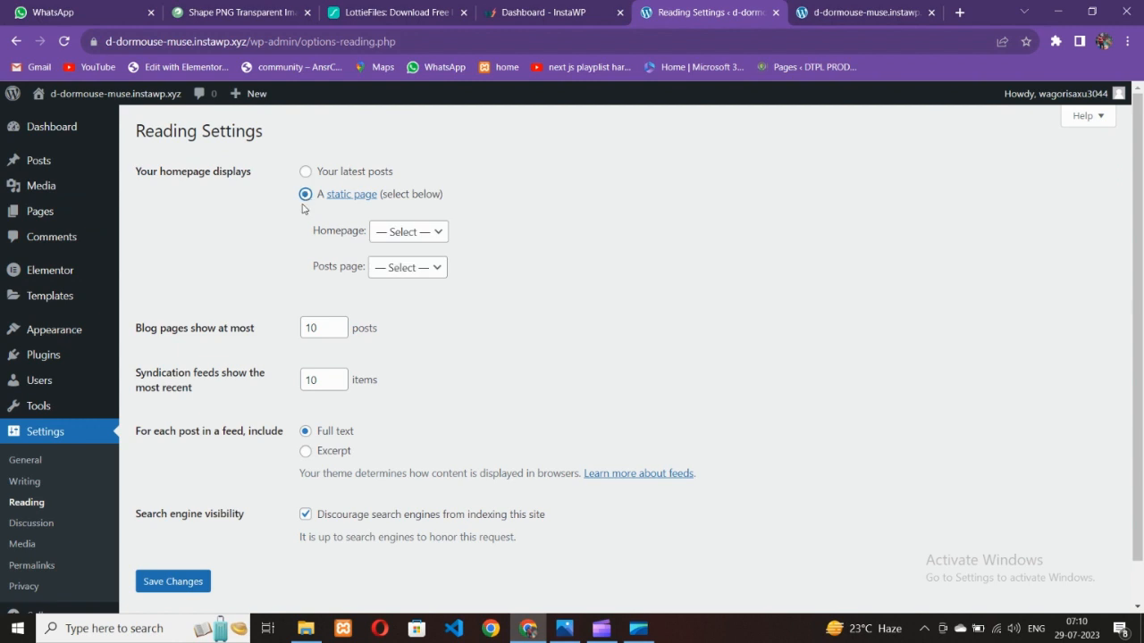
left_click(403, 232)
left_click(388, 263)
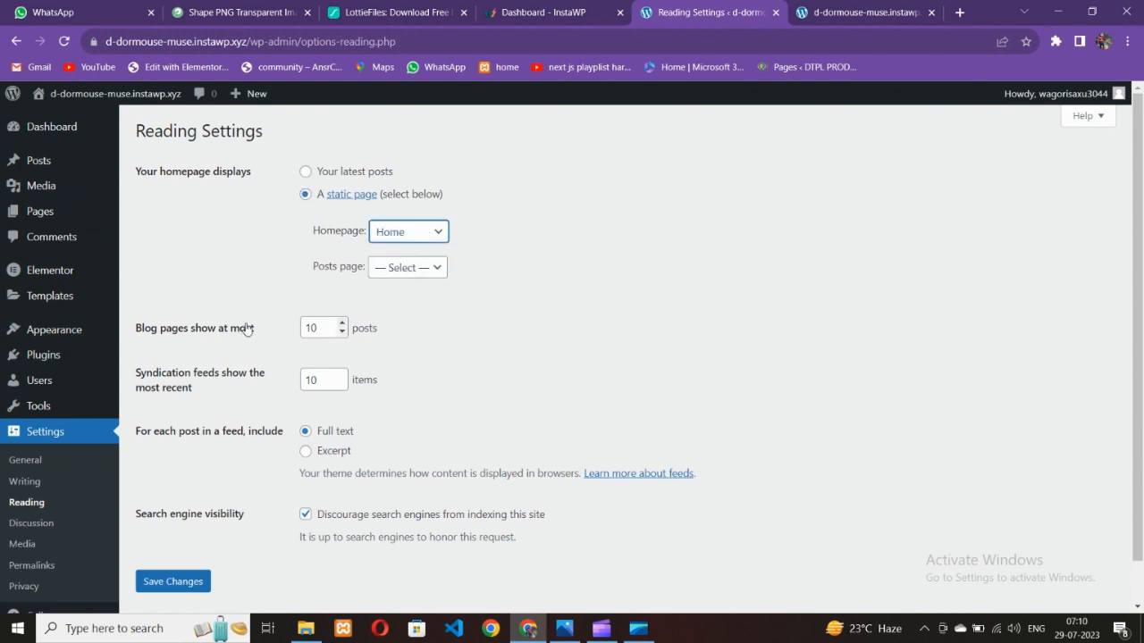
scroll(248, 329, "down", 1)
left_click(163, 539)
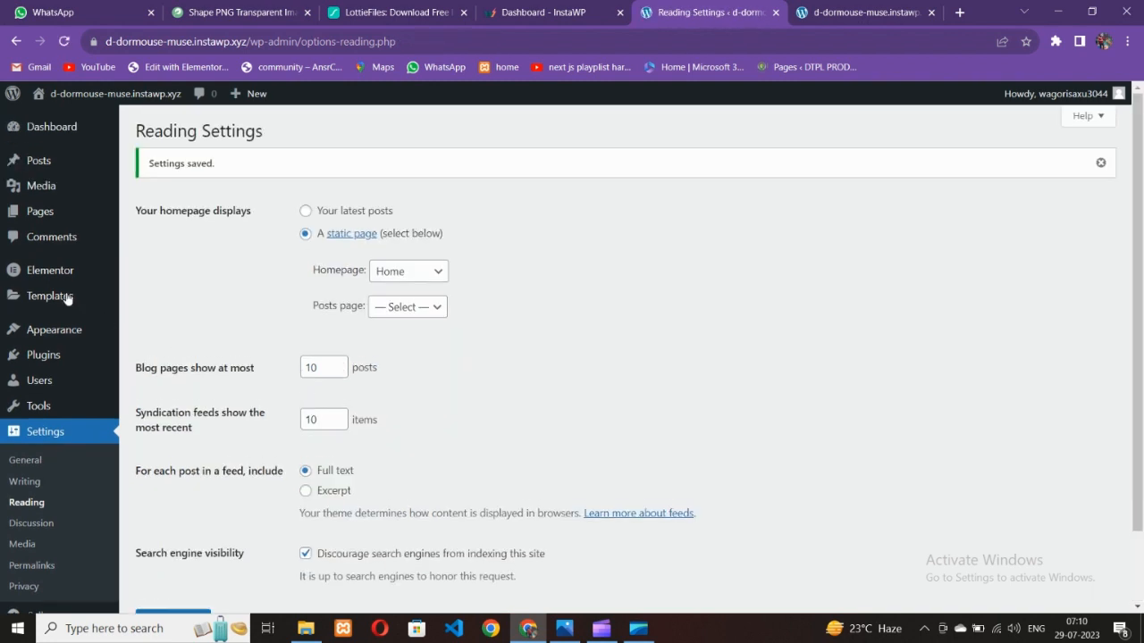
Step: View the site's front page in a fresh browser tab, close the outdated one, and review the landing page design image
mouse_move(94, 104)
right_click(65, 117)
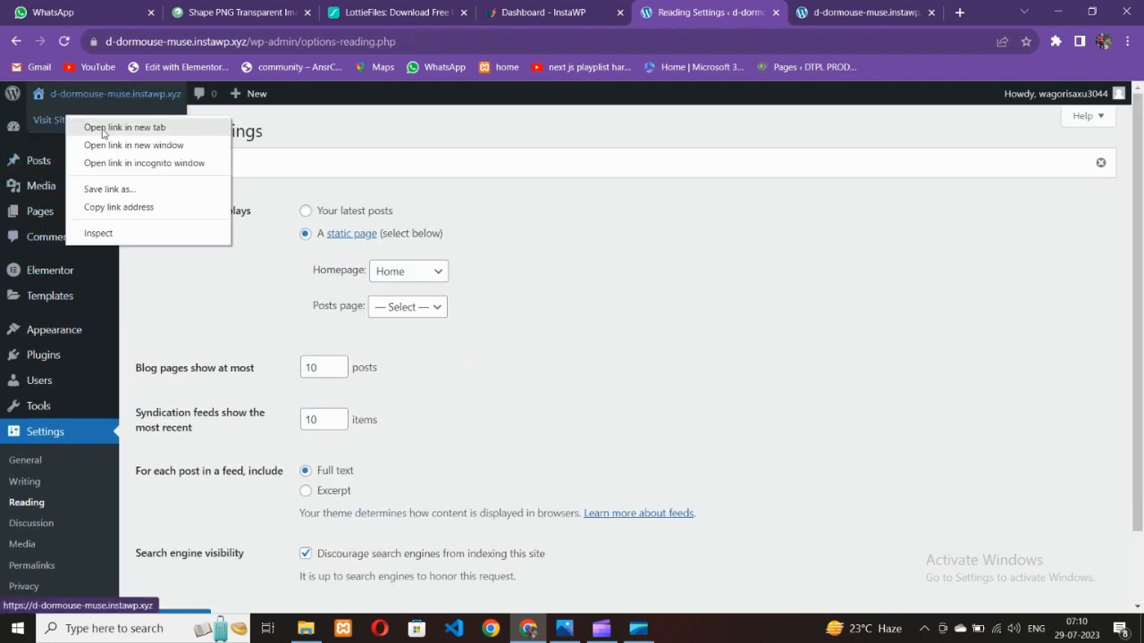
left_click(85, 130)
left_click(833, 12)
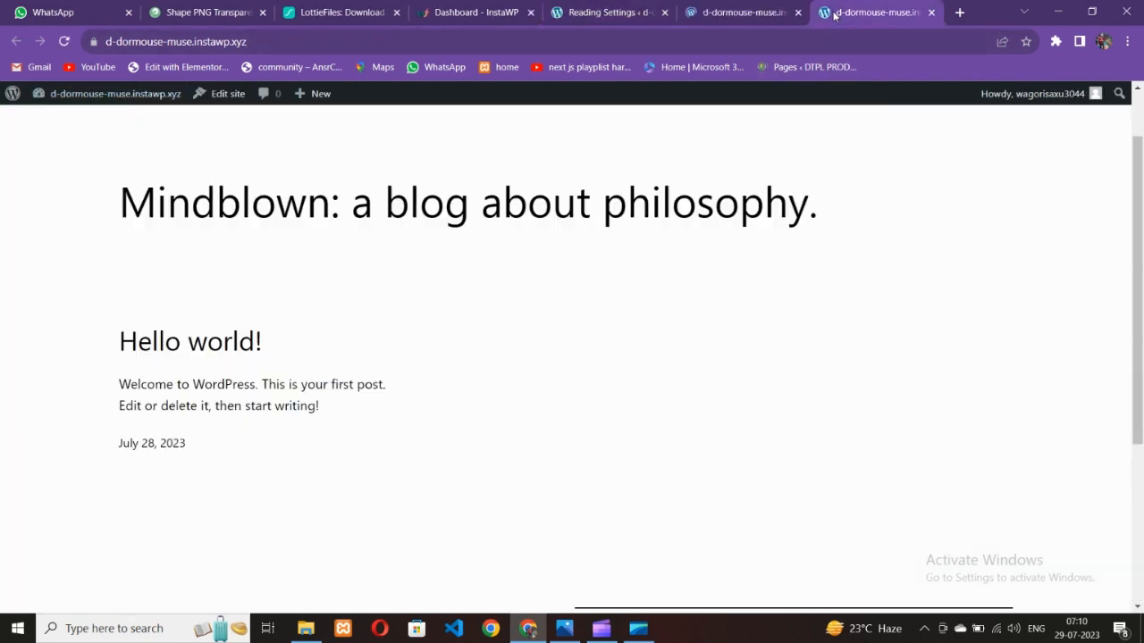
left_click(931, 13)
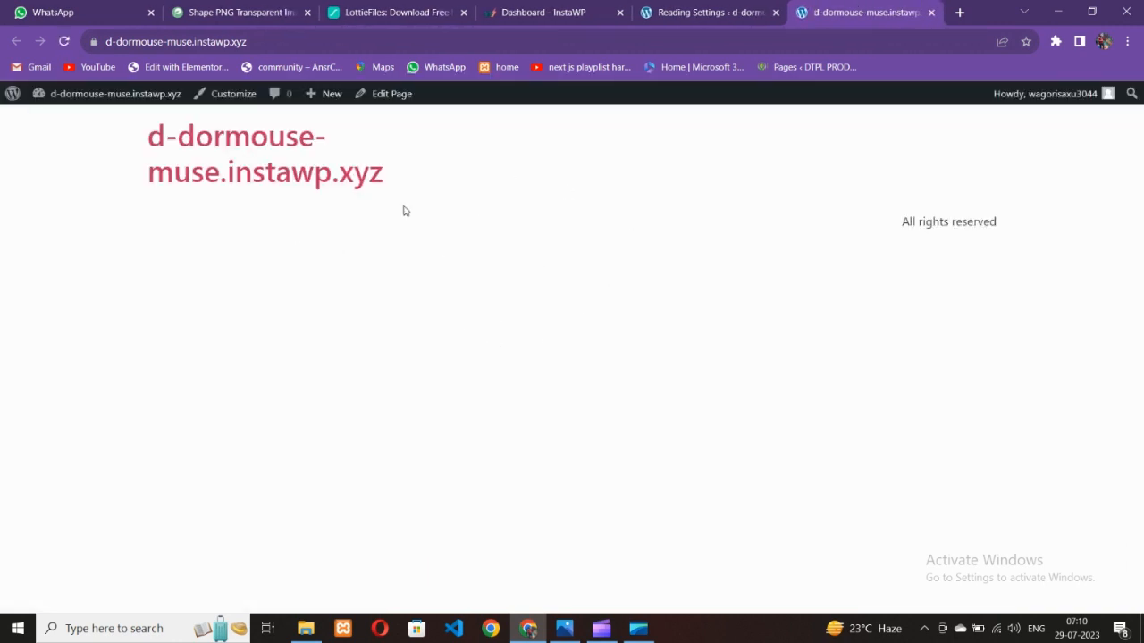
left_click(564, 628)
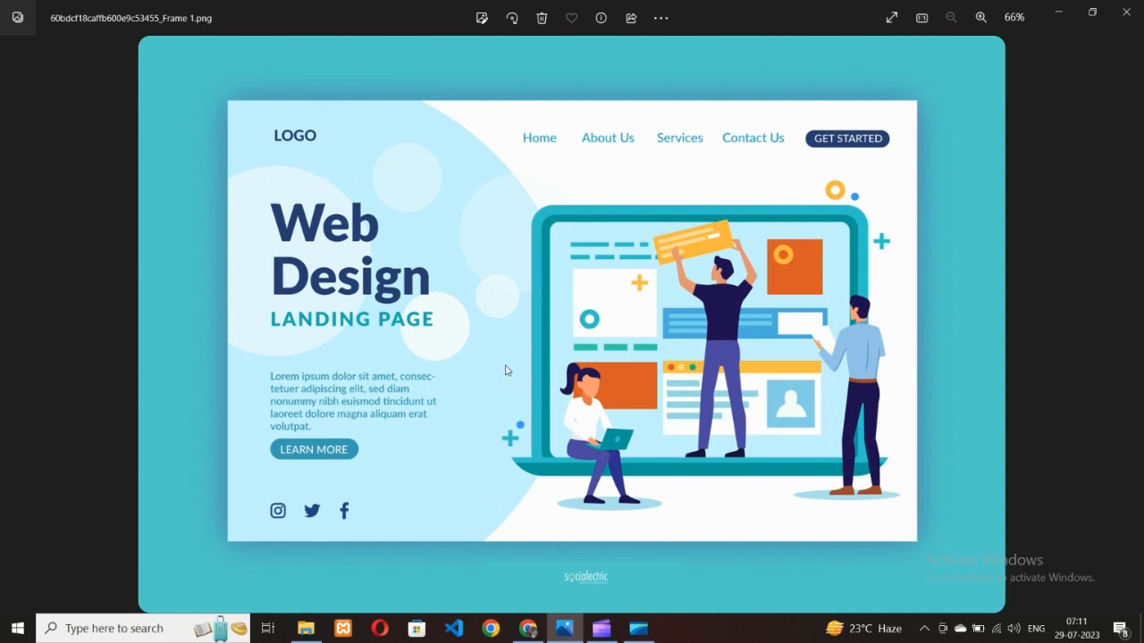
left_click(528, 628)
Step: Open the Home page in the Elementor editor in its own browser tab and dismiss the AI image generator announcement
left_click(659, 14)
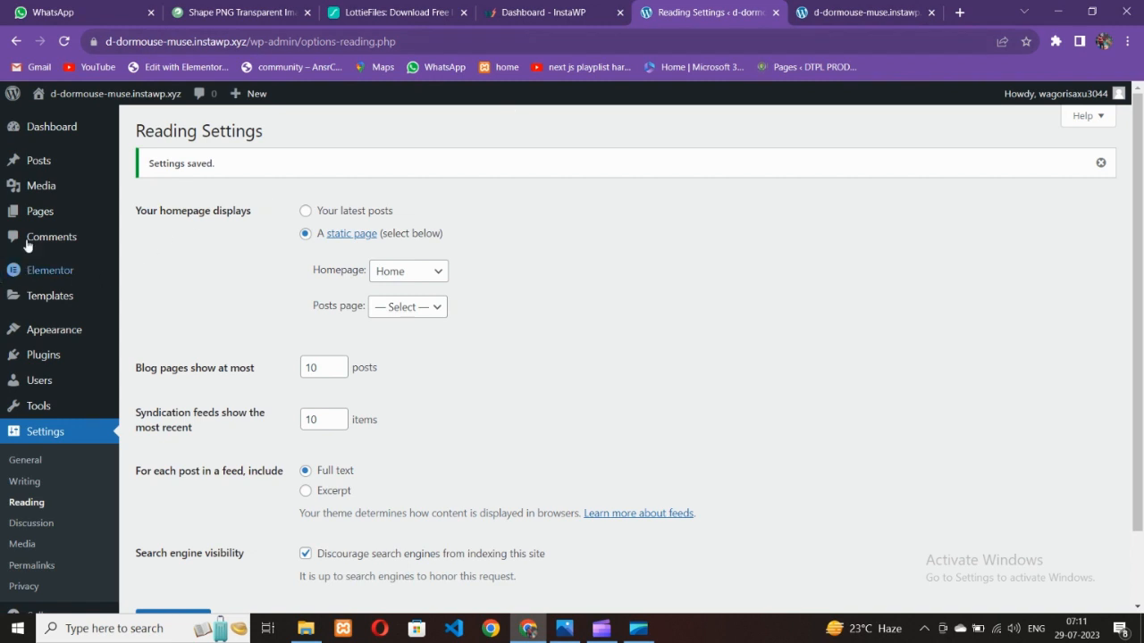
mouse_move(64, 217)
left_click(148, 215)
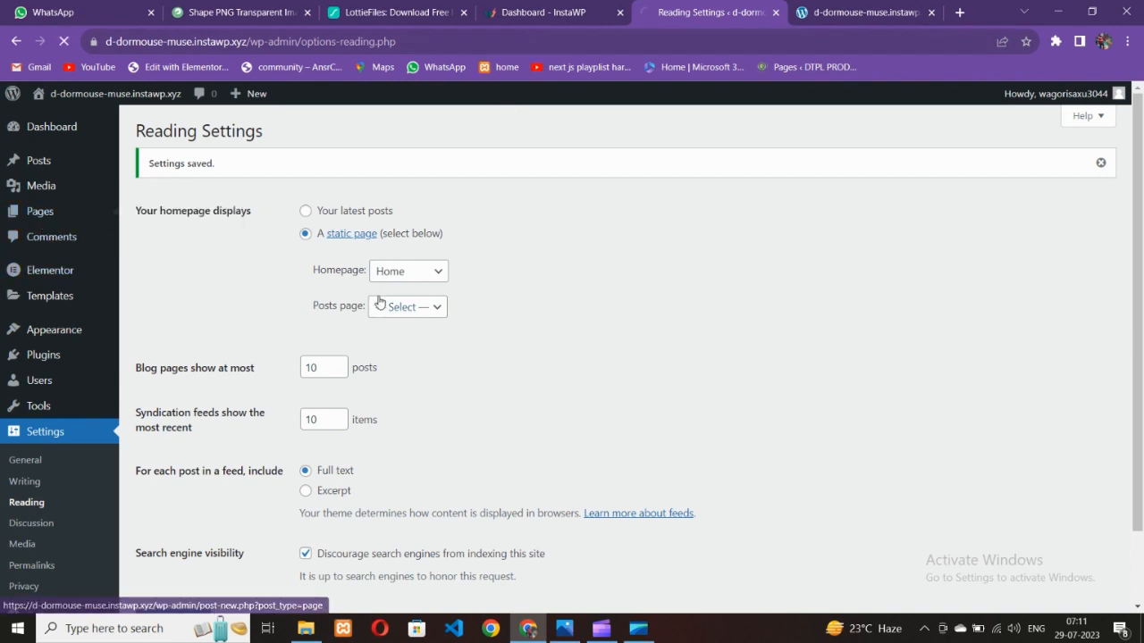
mouse_move(211, 260)
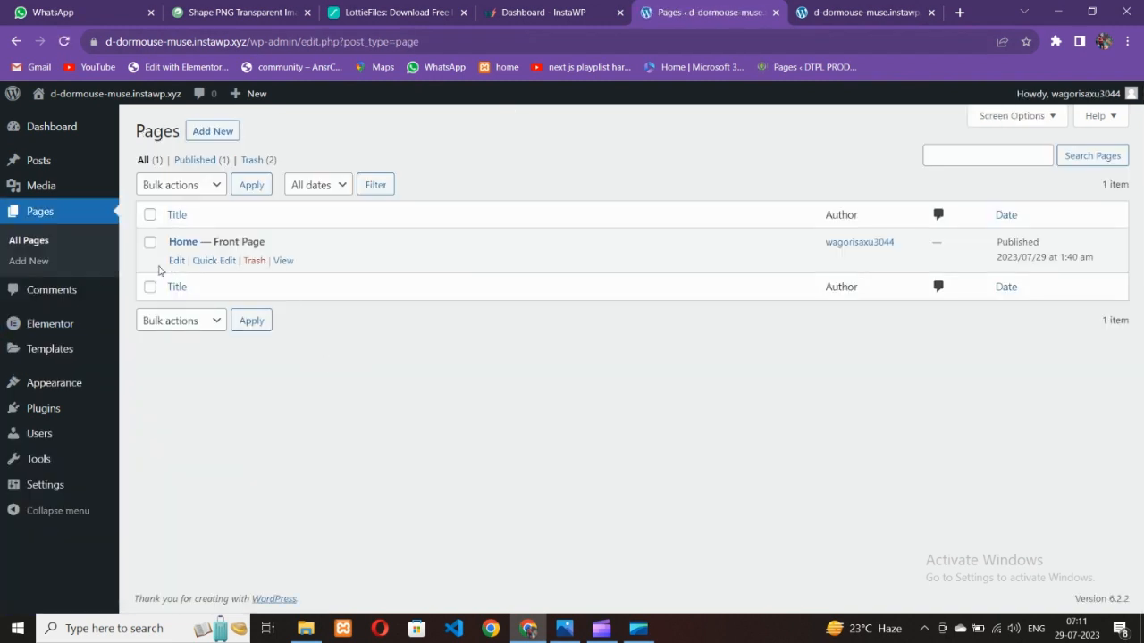
right_click(177, 265)
left_click(201, 270)
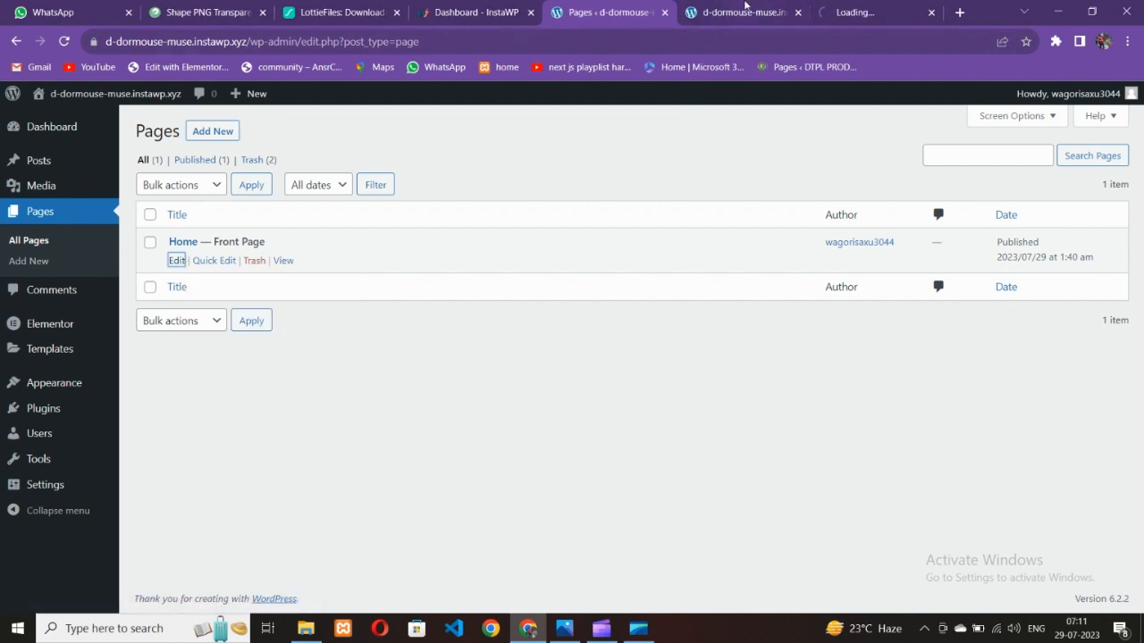
left_click_drag(834, 9, 738, 12)
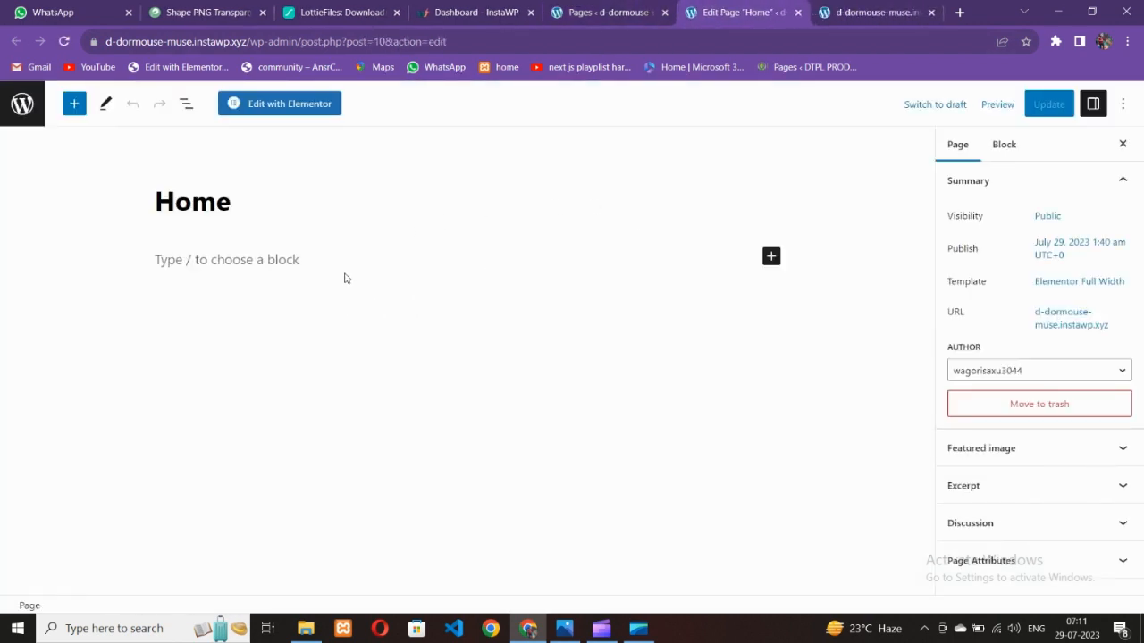
left_click(307, 105)
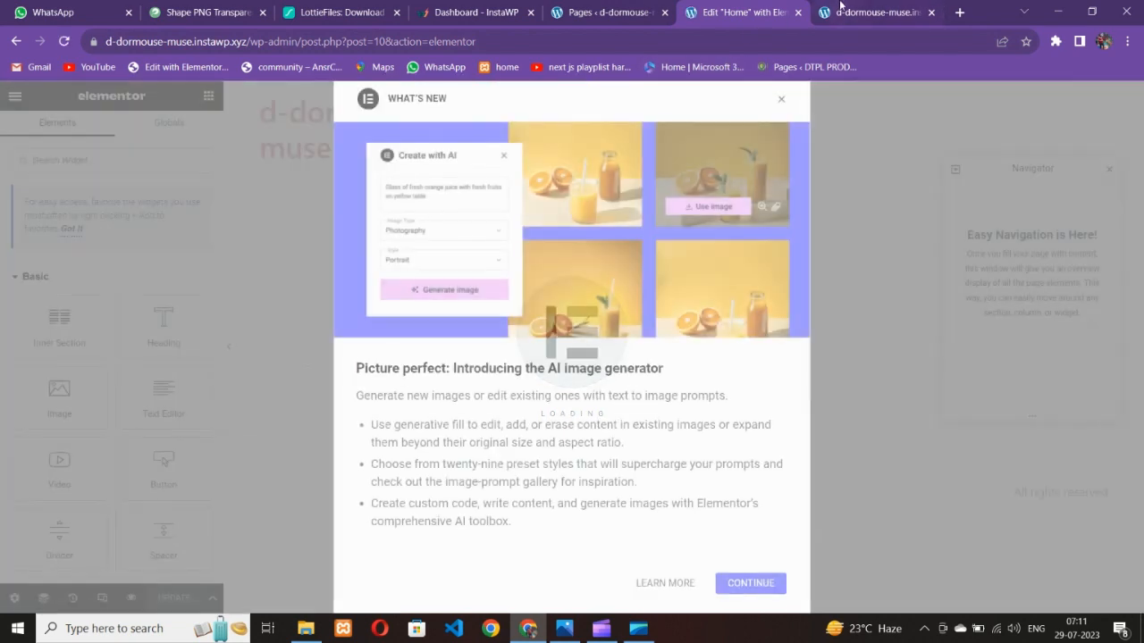
left_click(833, 11)
left_click(733, 13)
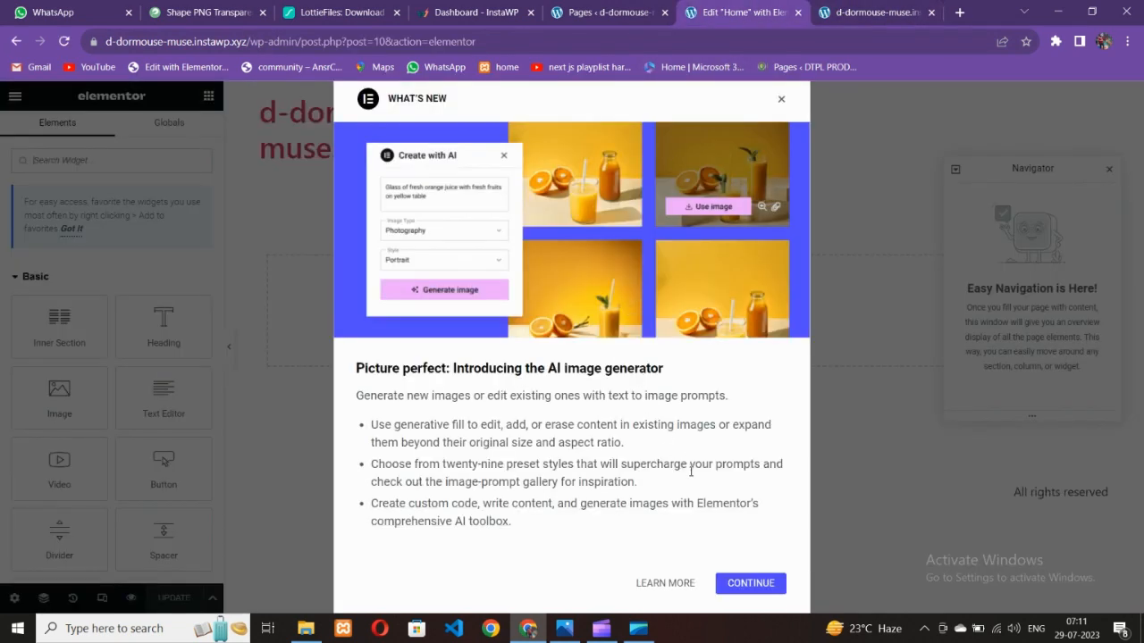
left_click(782, 101)
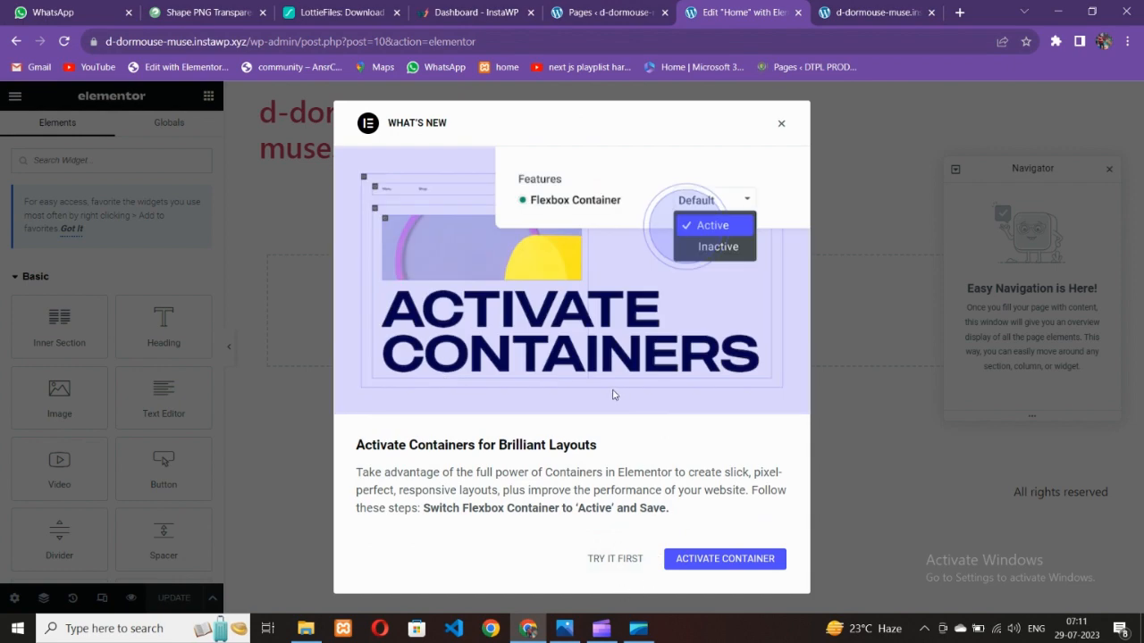
Step: Open Elementor's experiments settings from the container announcement and set Flexbox Container to Active
left_click(699, 561)
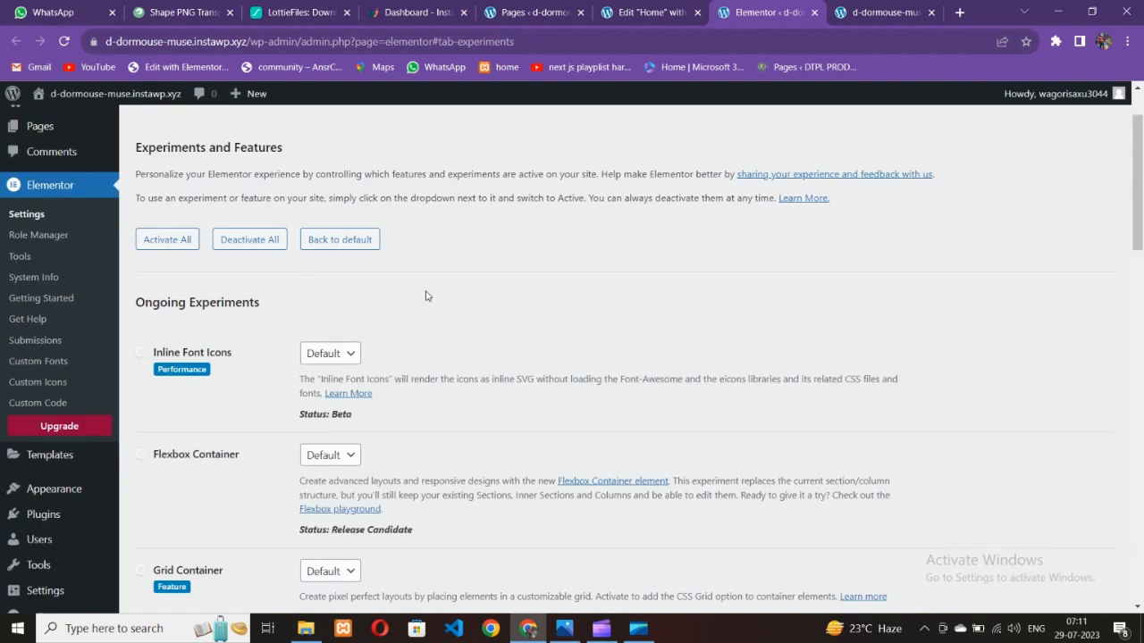
scroll(242, 394, "down", 1)
left_click(311, 383)
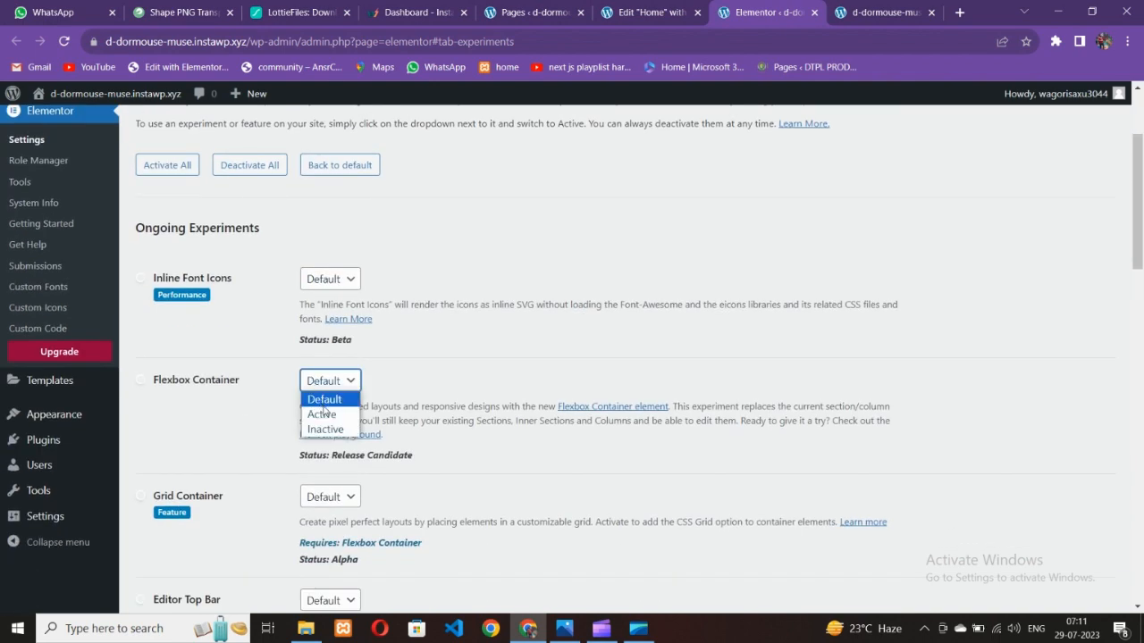
left_click(325, 410)
Step: Set the Nested Elements experiment to Active and save the Elementor feature settings
scroll(246, 397, "down", 3)
scroll(218, 390, "down", 2)
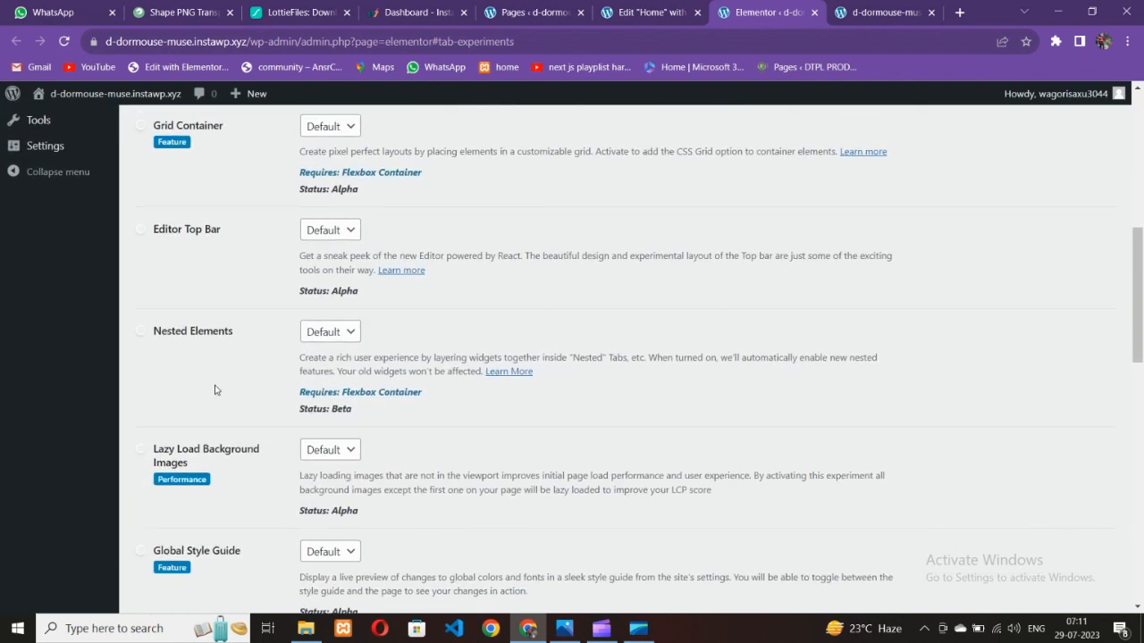
left_click(308, 336)
left_click(323, 364)
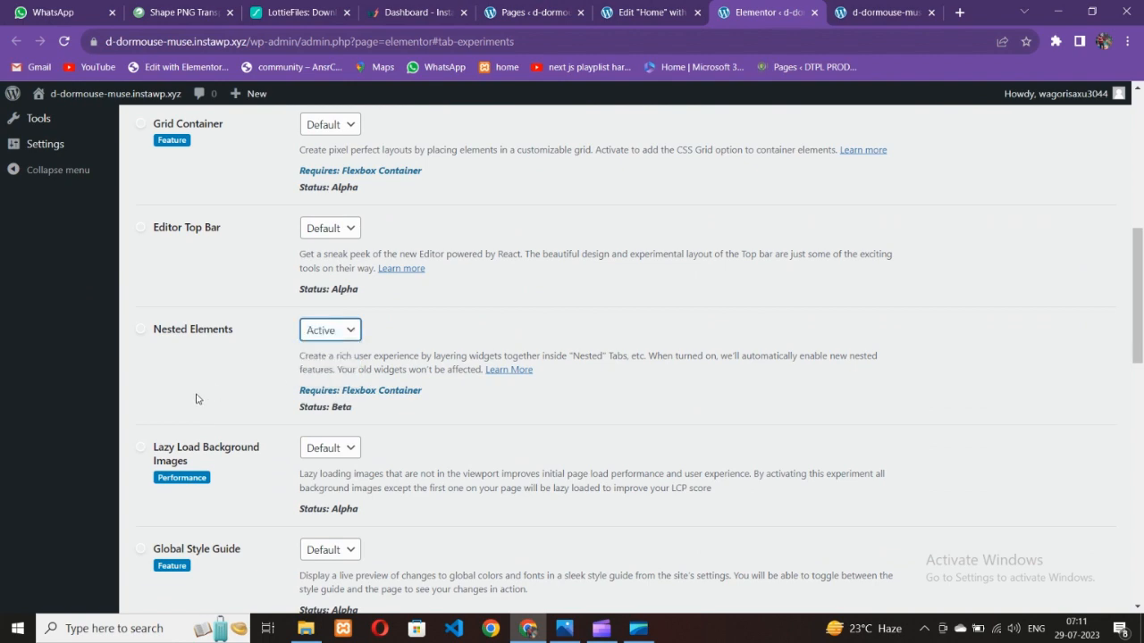
scroll(229, 394, "down", 4)
scroll(222, 366, "down", 9)
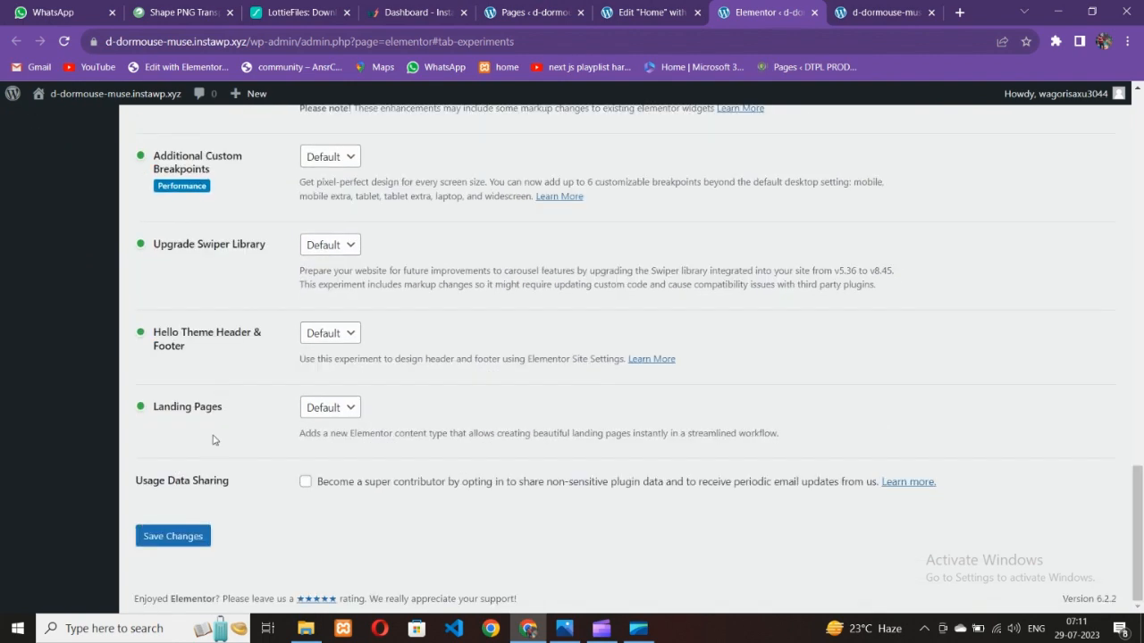
left_click(173, 536)
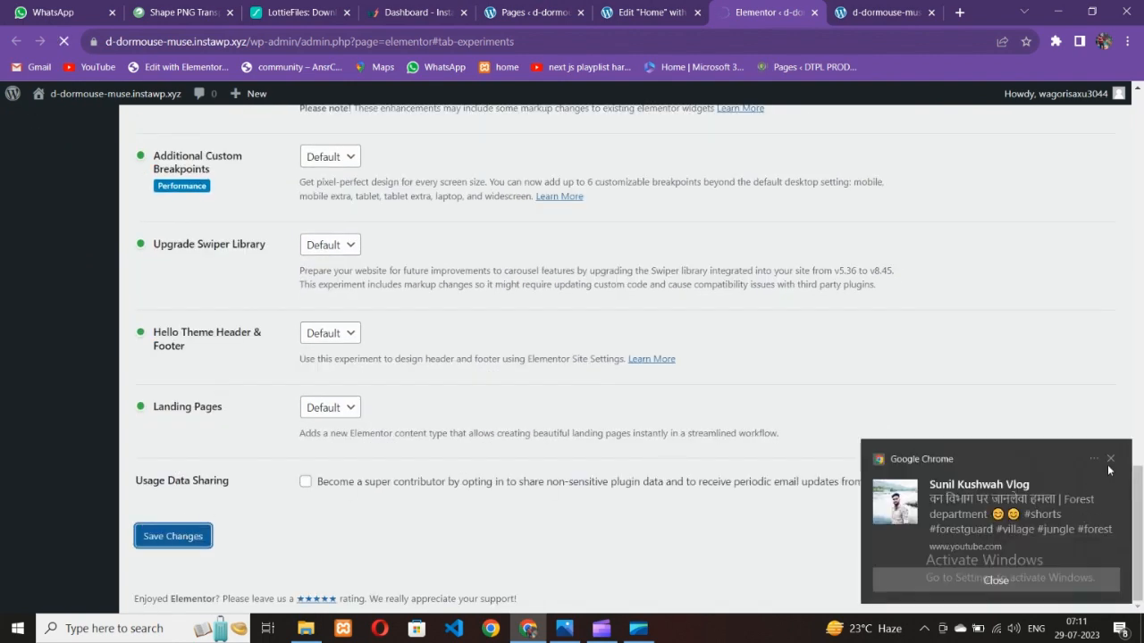
left_click(1110, 460)
scroll(408, 373, "up", 3)
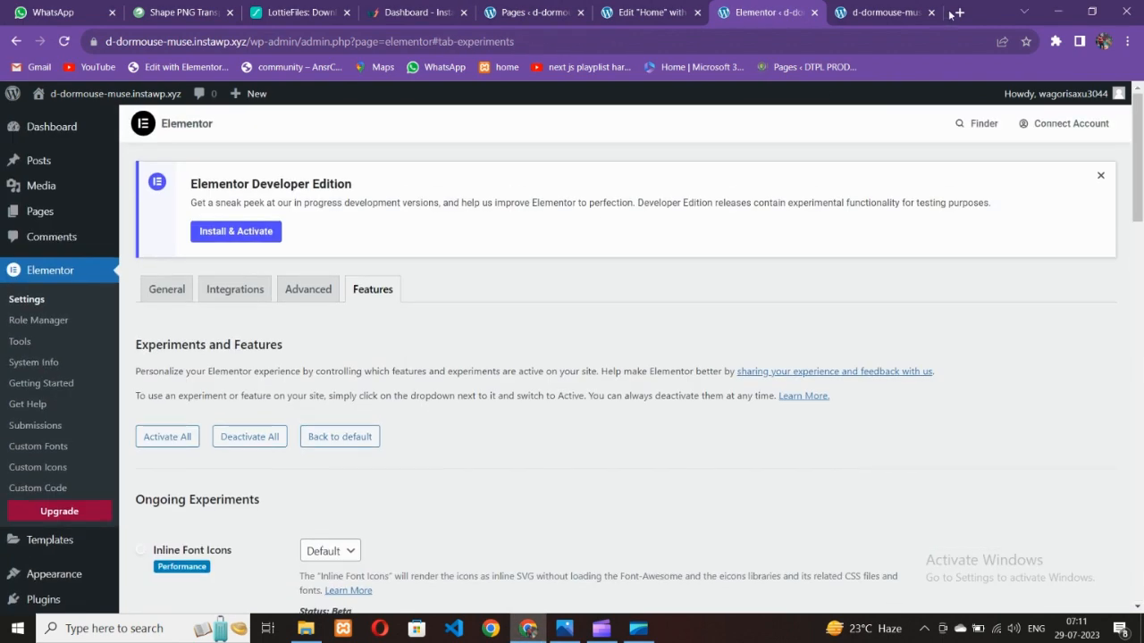
Step: Return to the Home page's Elementor editor, reposition the Navigator, and check the landing page design image
left_click(894, 13)
left_click(666, 13)
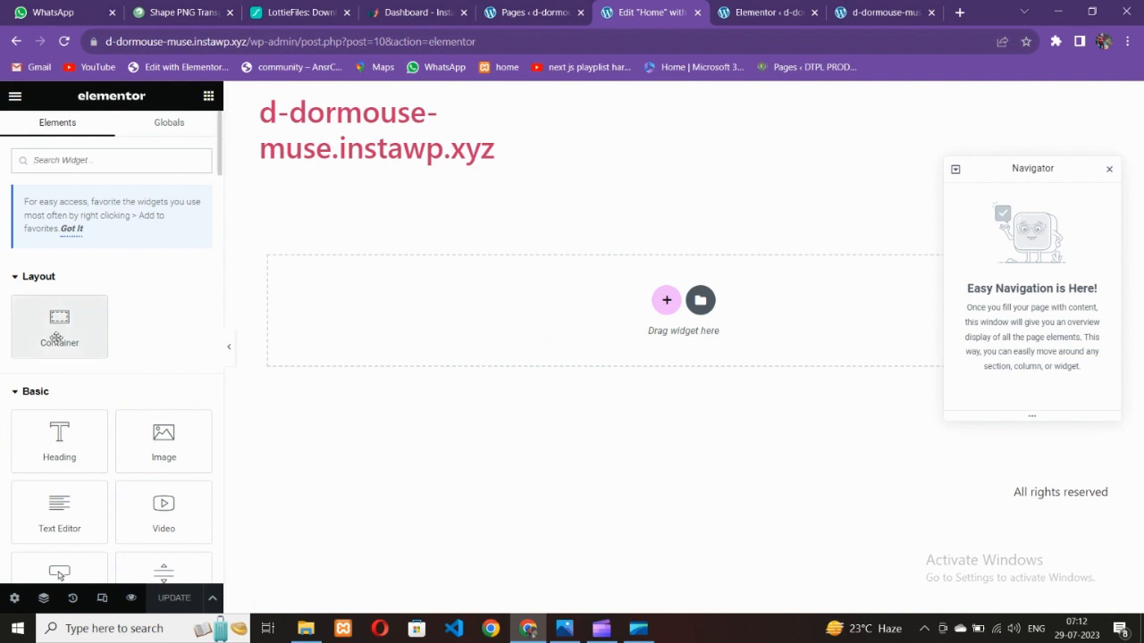
left_click_drag(1051, 169, 1024, 229)
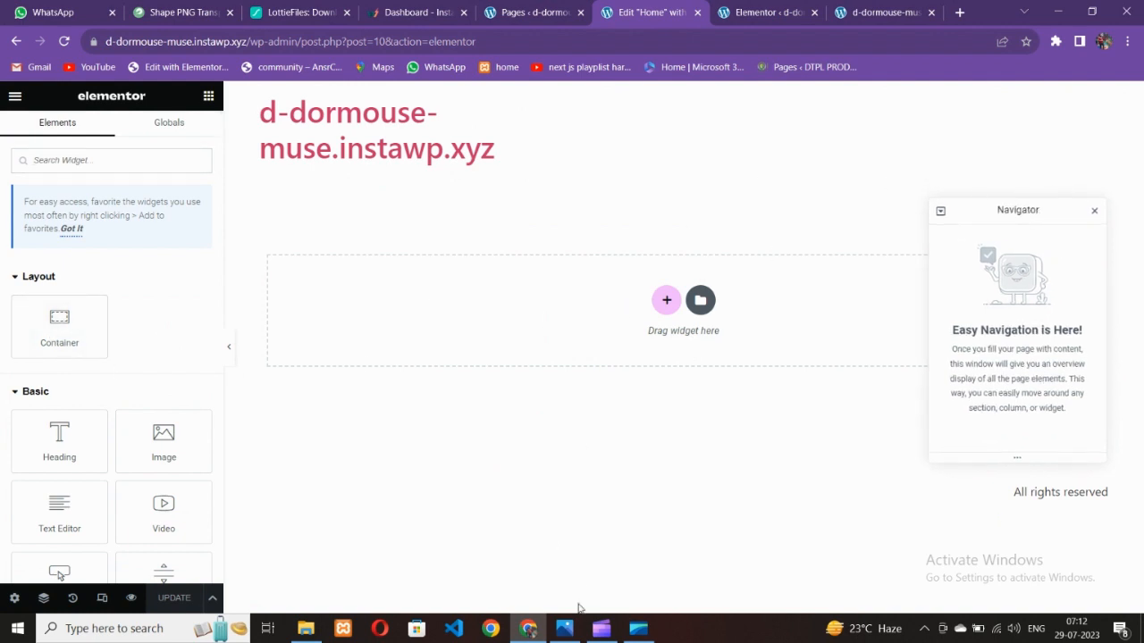
left_click(564, 628)
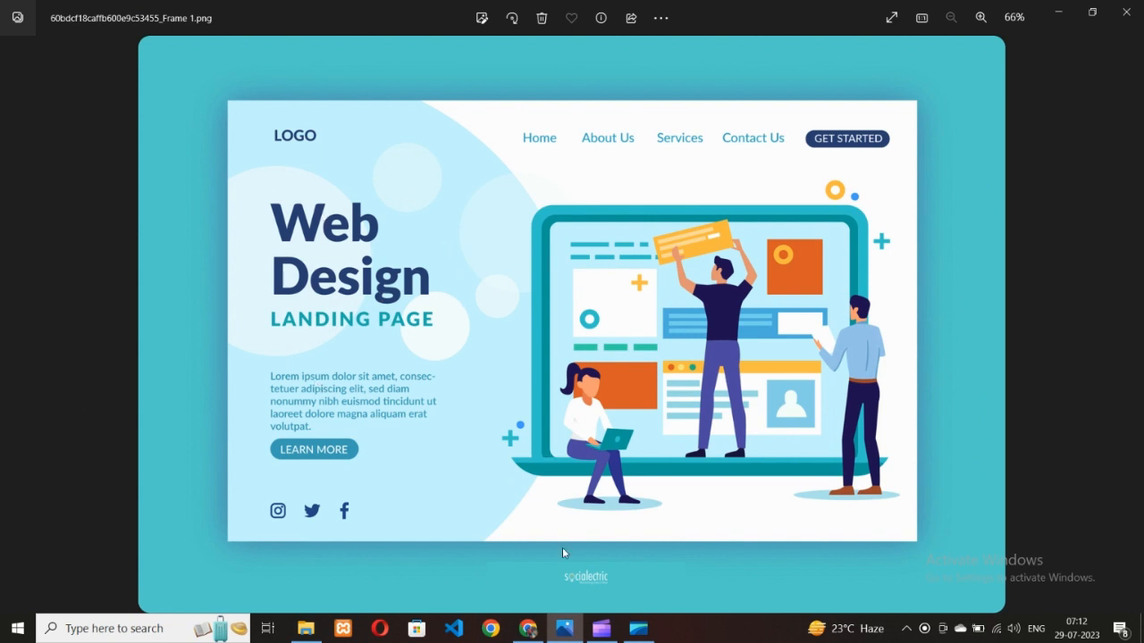
left_click(527, 628)
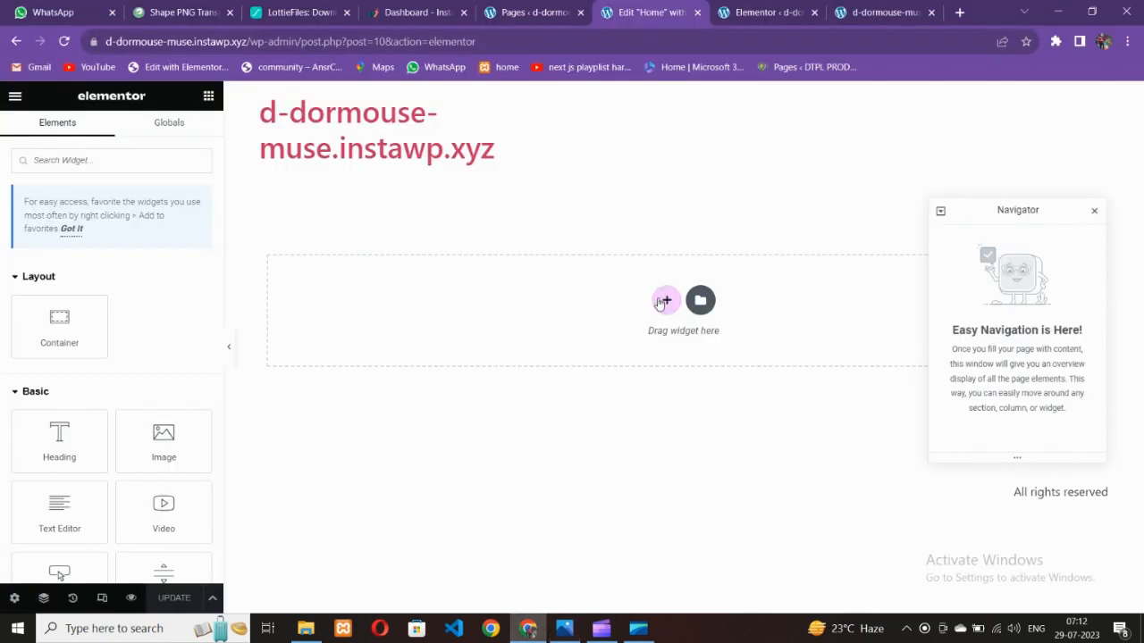
Step: Add a horizontal-row container to the page and fill it with a nested container and its duplicate
left_click(663, 301)
left_click(558, 345)
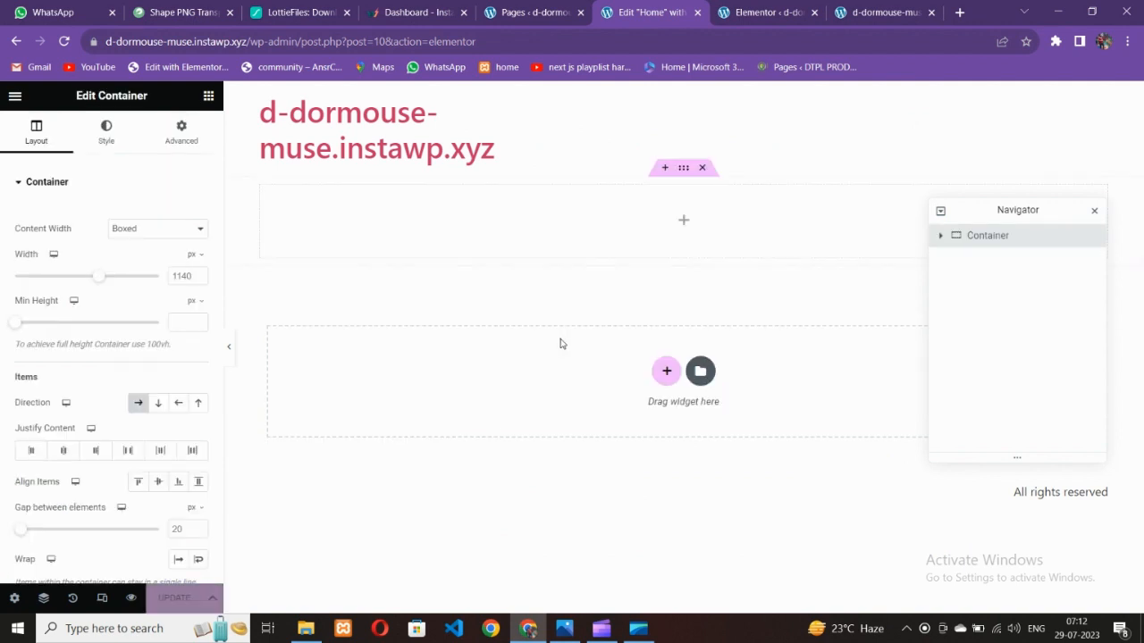
left_click(208, 96)
left_click_drag(80, 334, 438, 235)
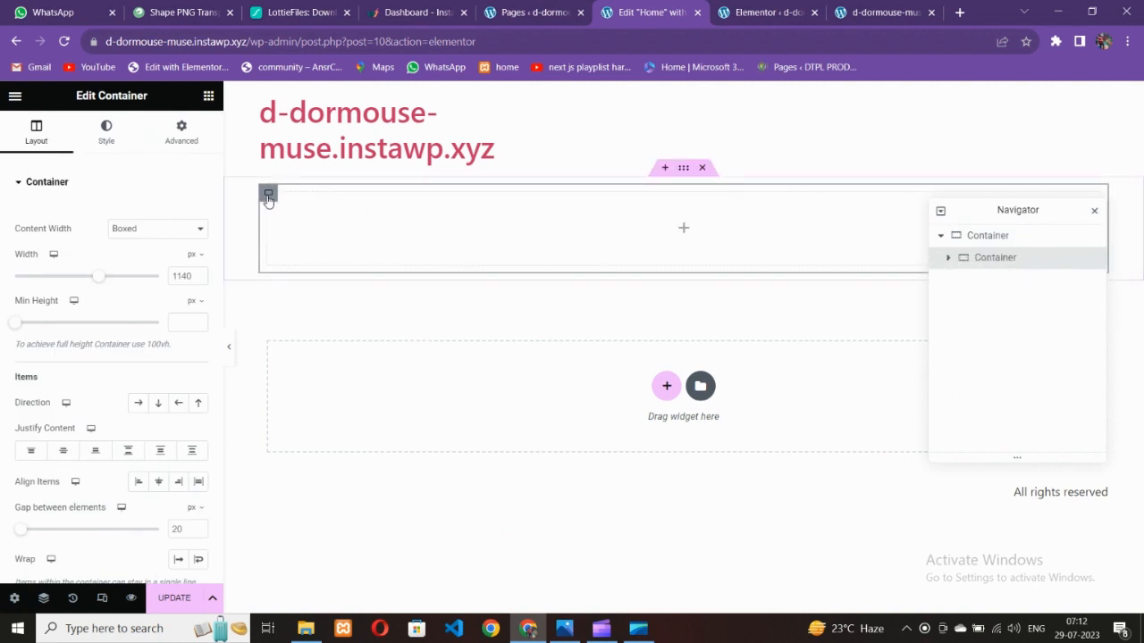
right_click(268, 200)
left_click(304, 231)
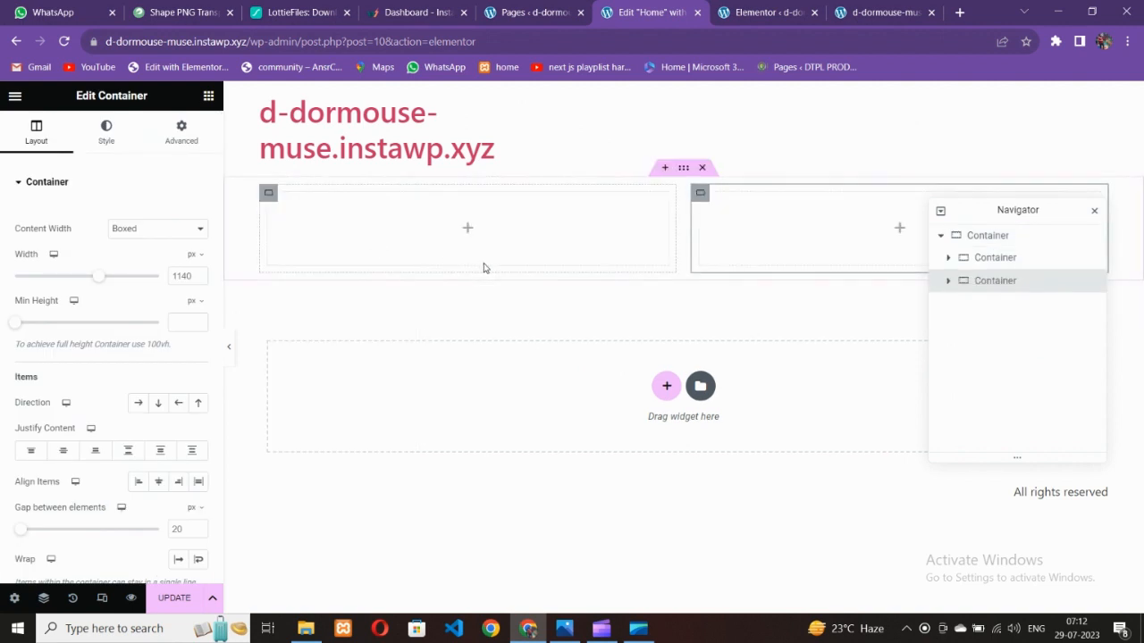
Step: Try the column direction on the outer container and return it to the horizontal row direction
left_click(683, 170)
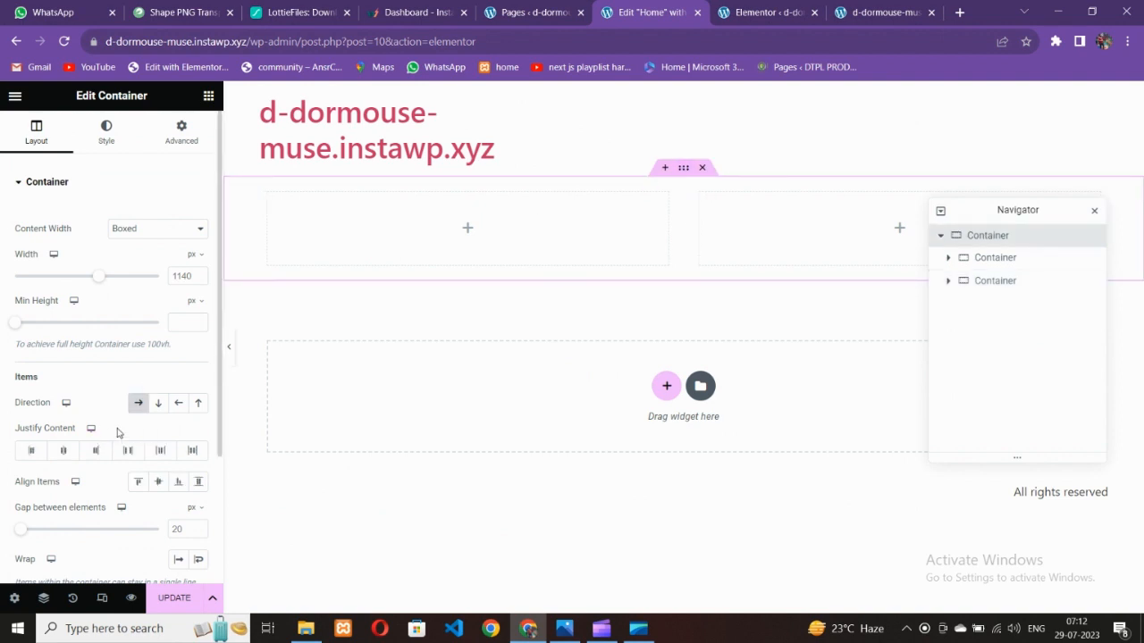
left_click(159, 403)
left_click(182, 404)
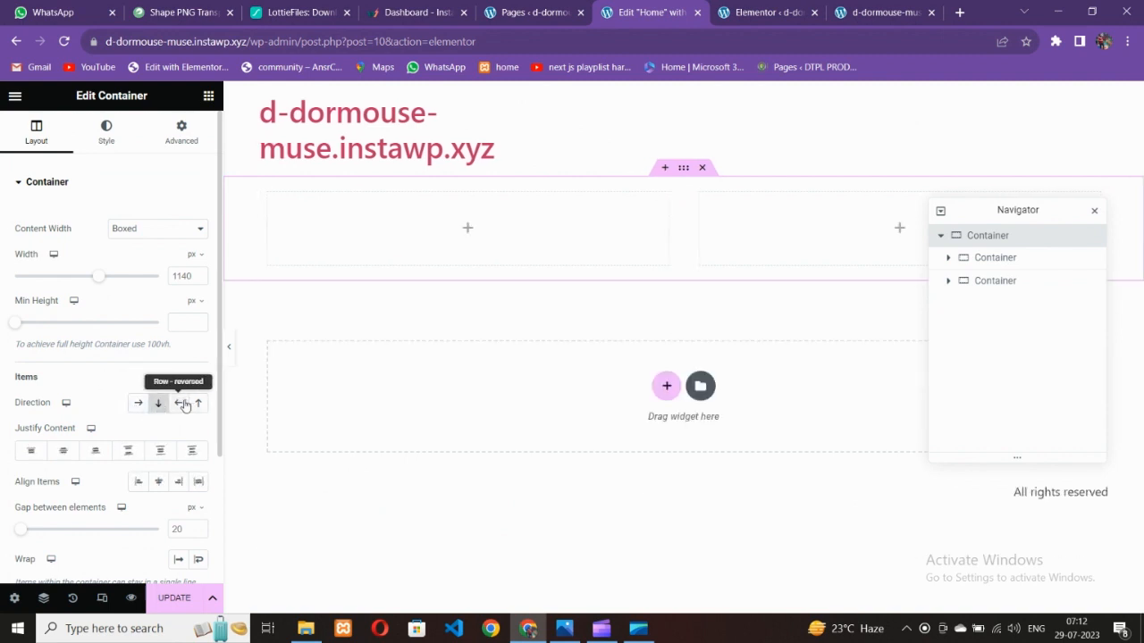
left_click(139, 404)
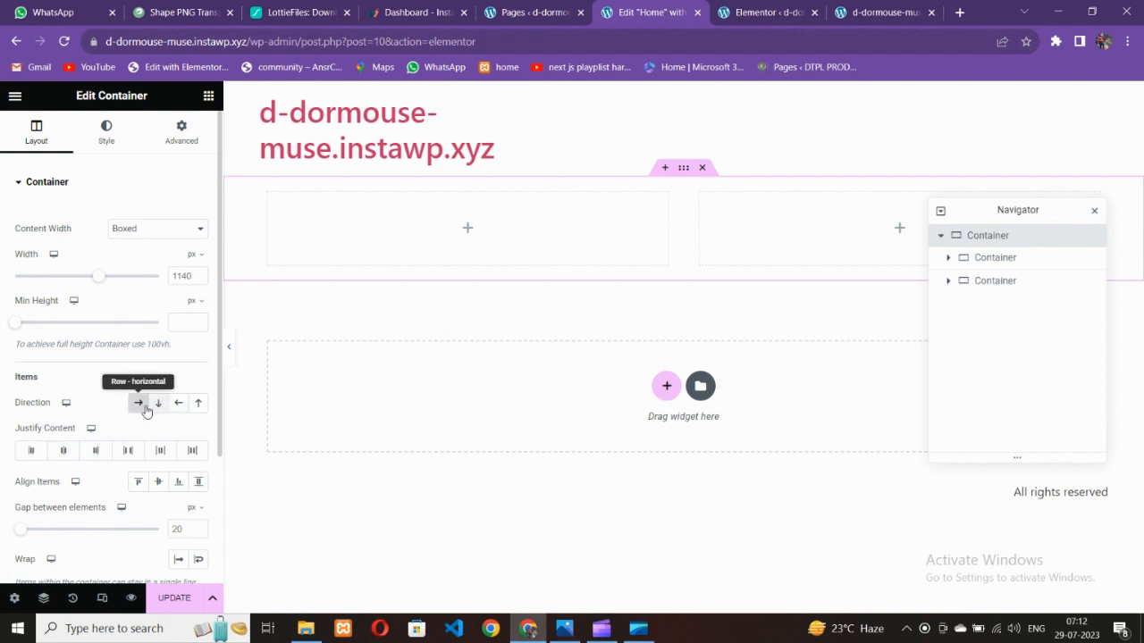
Step: Center the outer container's items with Justify Content and keep its direction as horizontal row
left_click(141, 405)
left_click(63, 451)
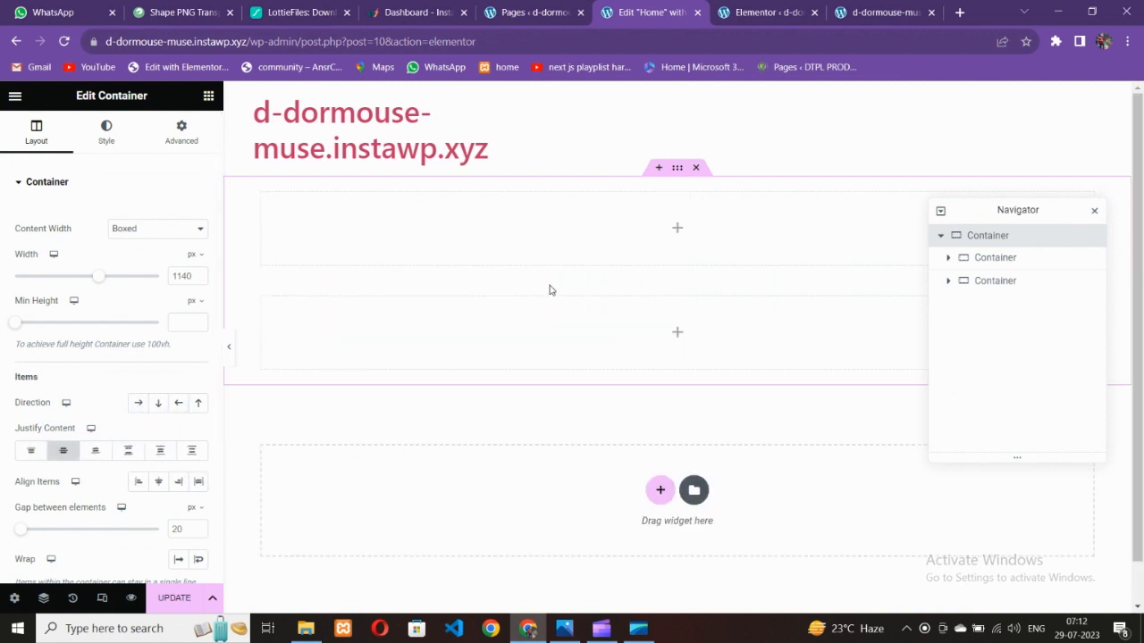
left_click(138, 403)
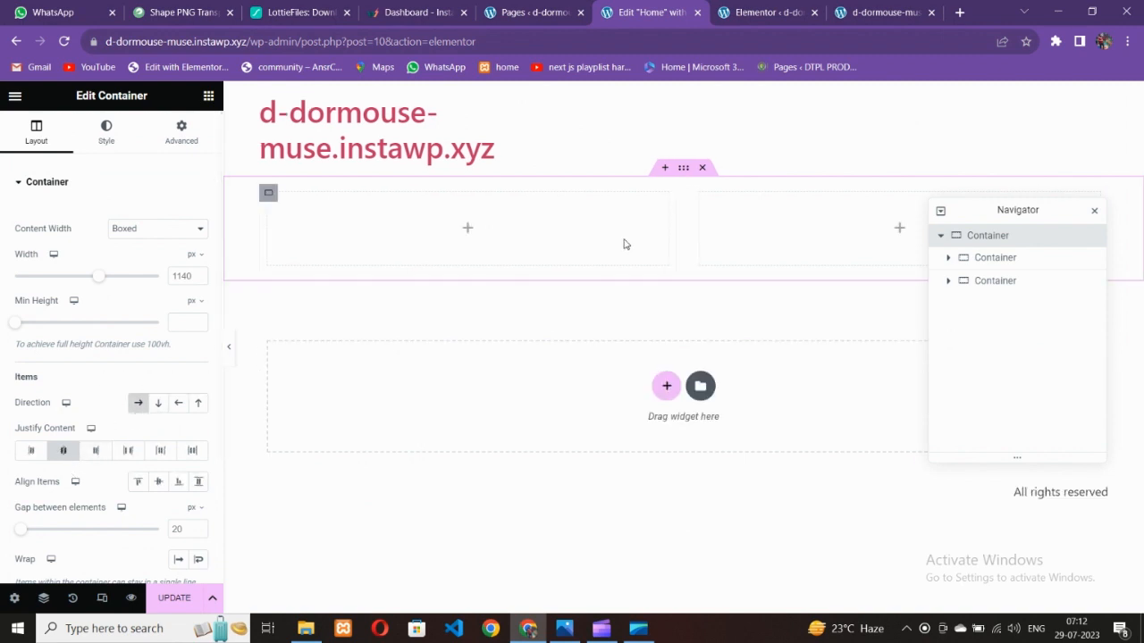
Step: Check the landing page design image and add a Heading widget to the first nested container
left_click(572, 627)
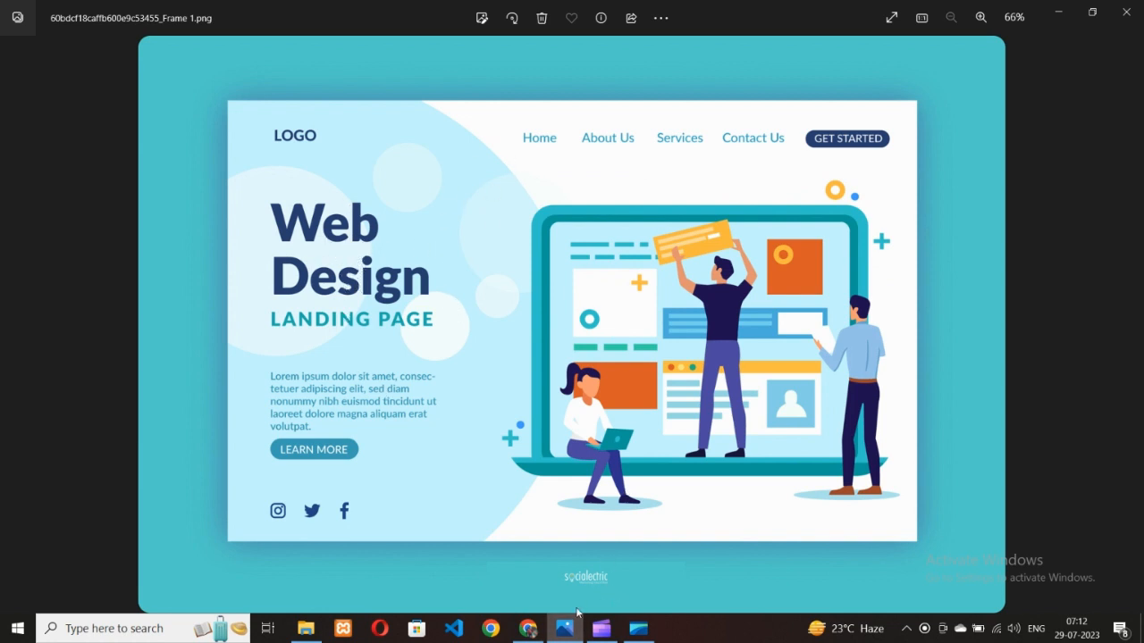
left_click(527, 628)
left_click(207, 97)
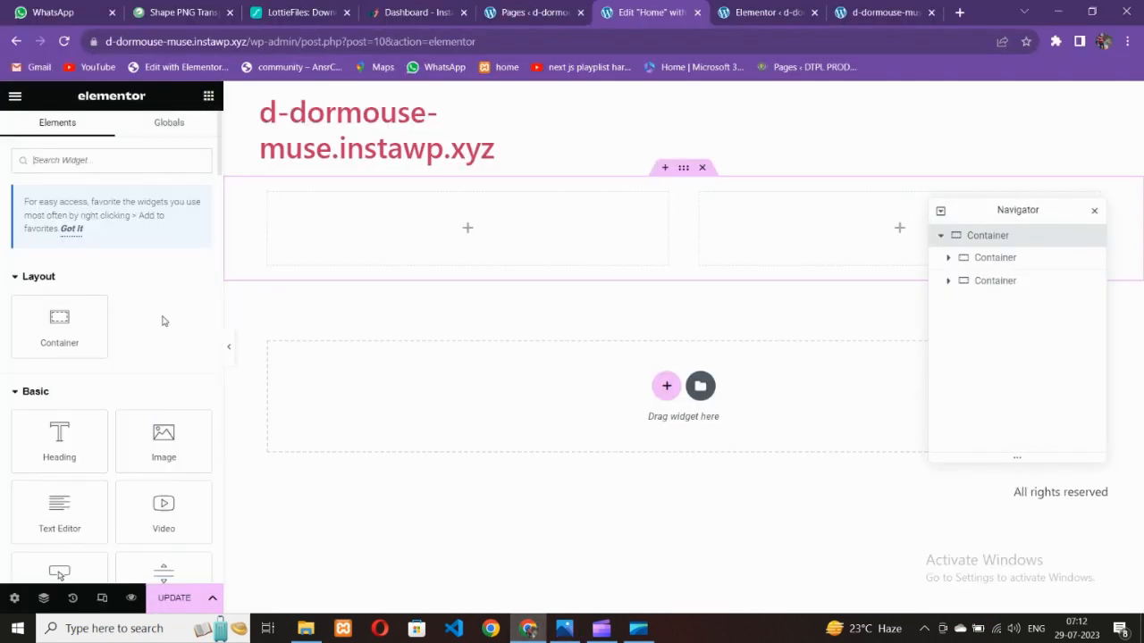
left_click_drag(80, 459, 388, 276)
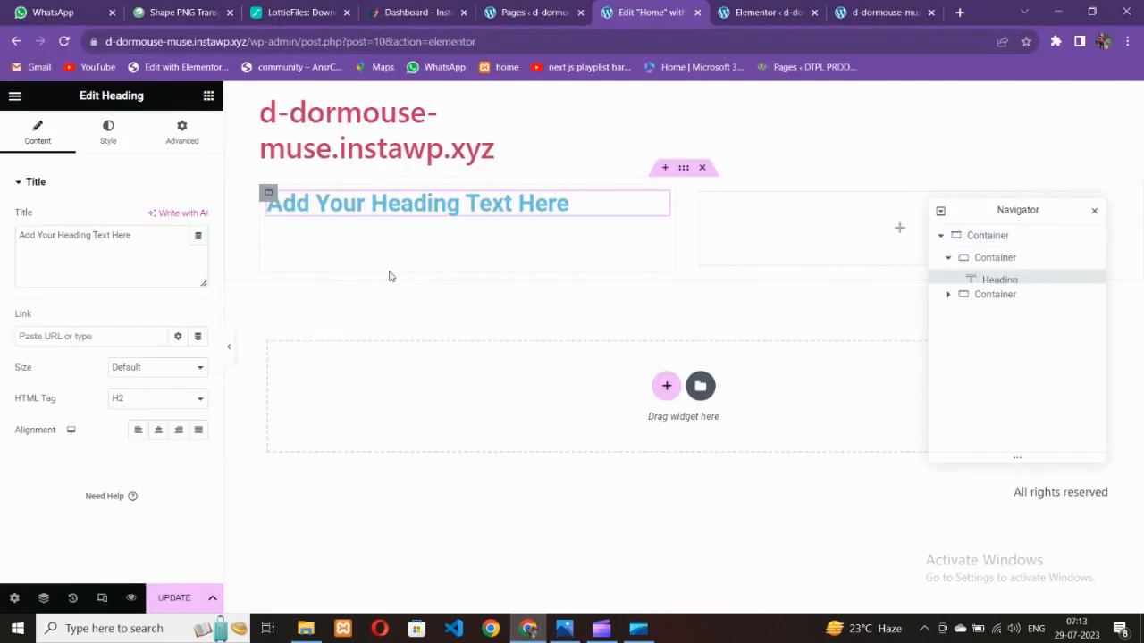
Step: Following the design image, set the heading's title to "Web <br>Design" so it breaks over two lines
left_click(559, 637)
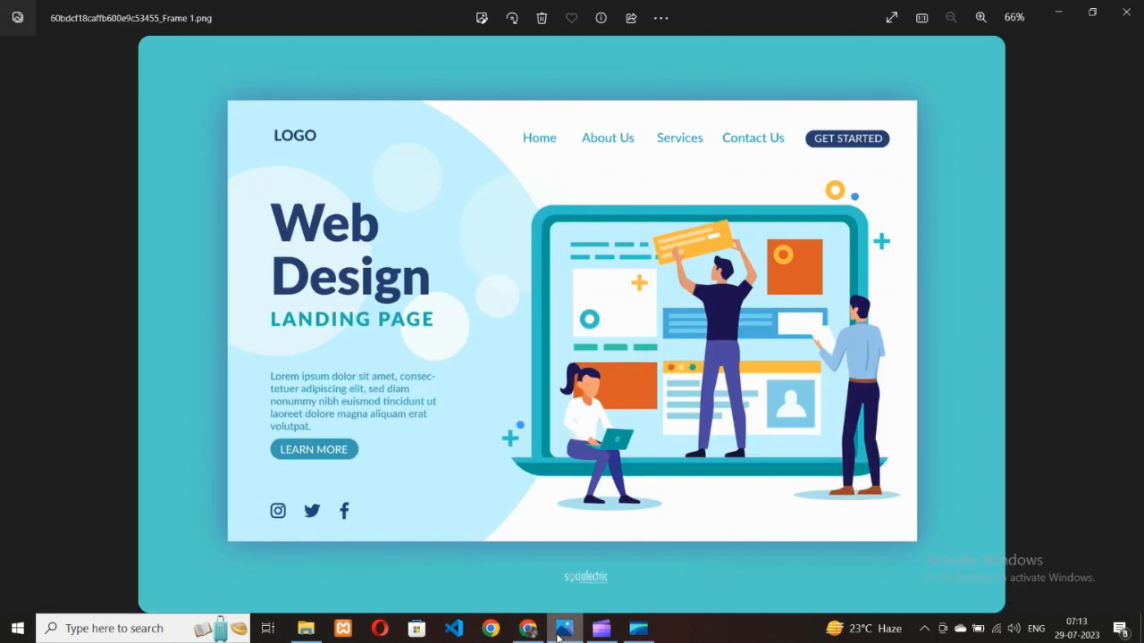
left_click(560, 635)
left_click(409, 214)
left_click_drag(169, 279, 11, 217)
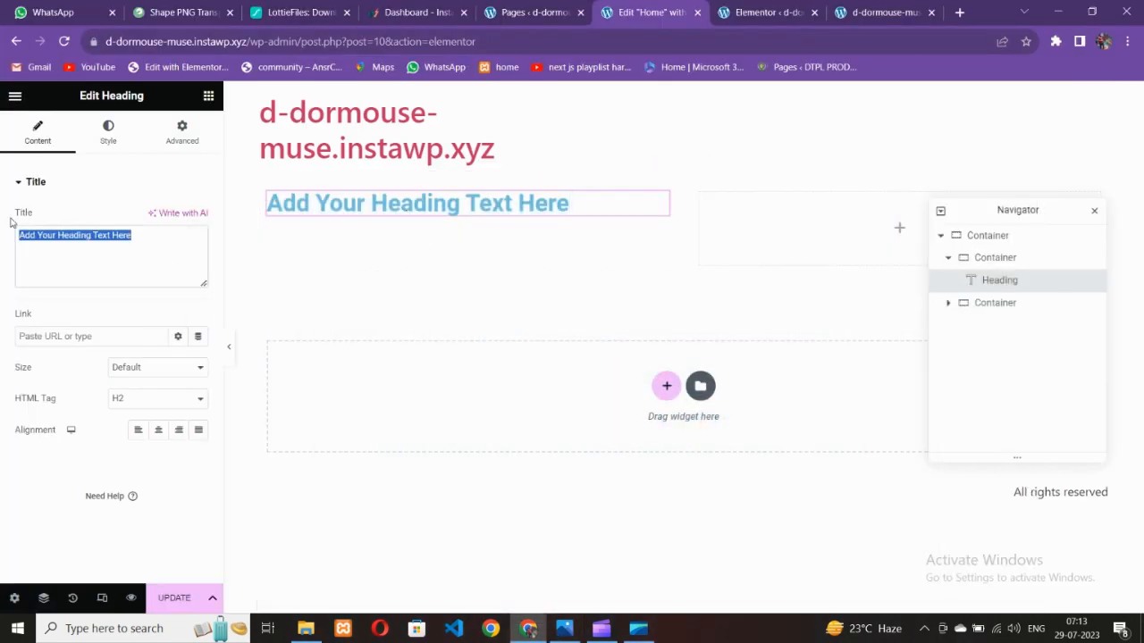
type("Web De")
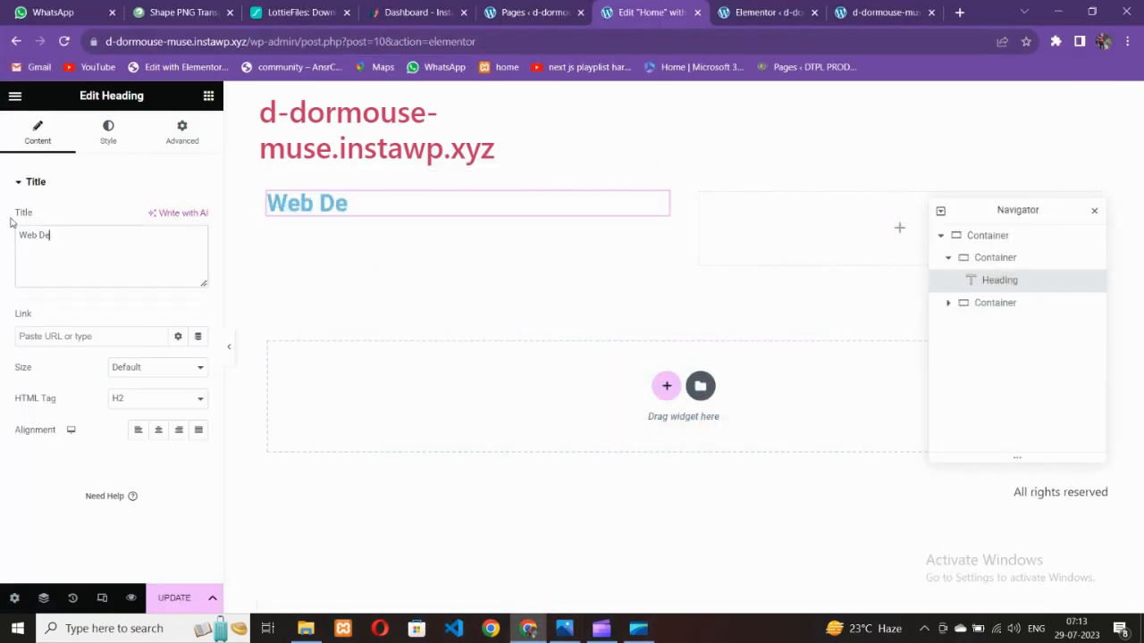
type("sign")
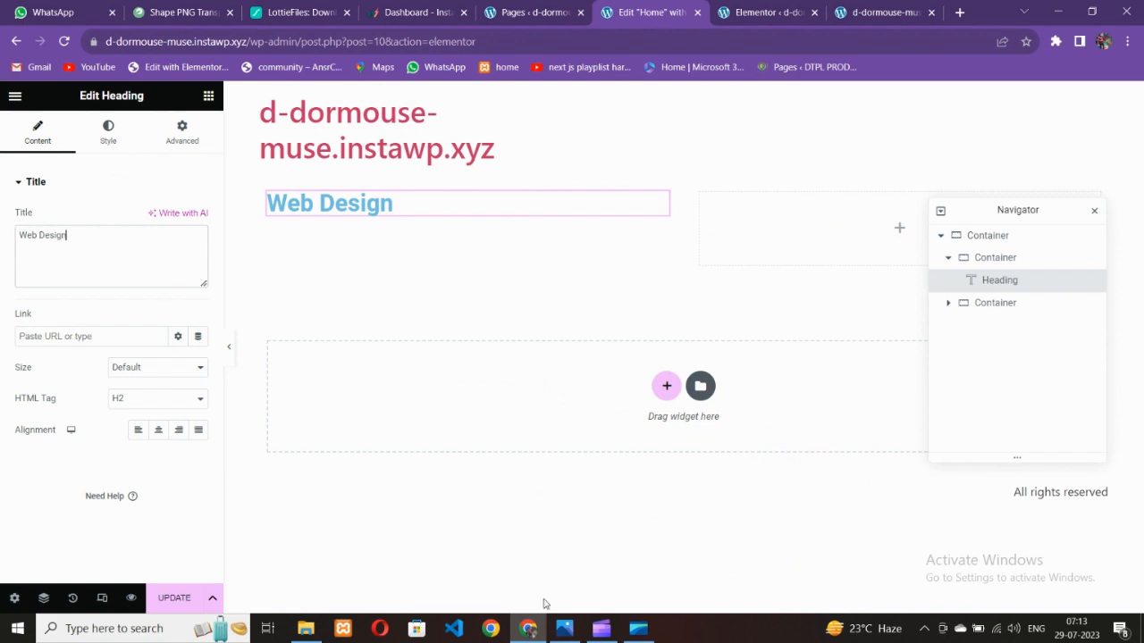
left_click(564, 630)
left_click(564, 631)
type("<b")
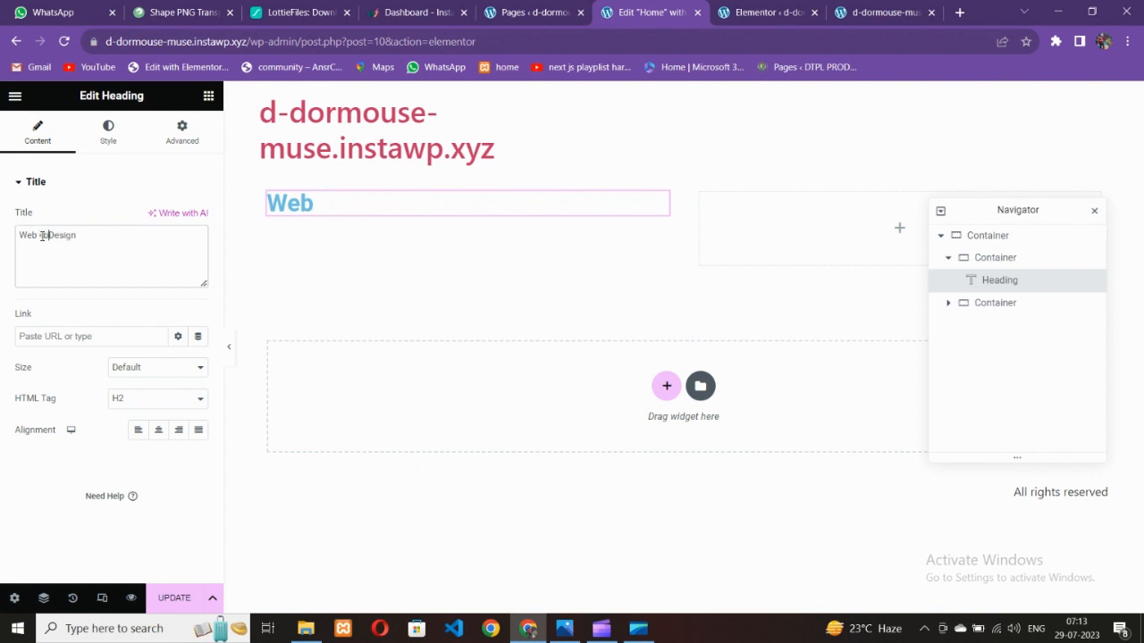
type("r>")
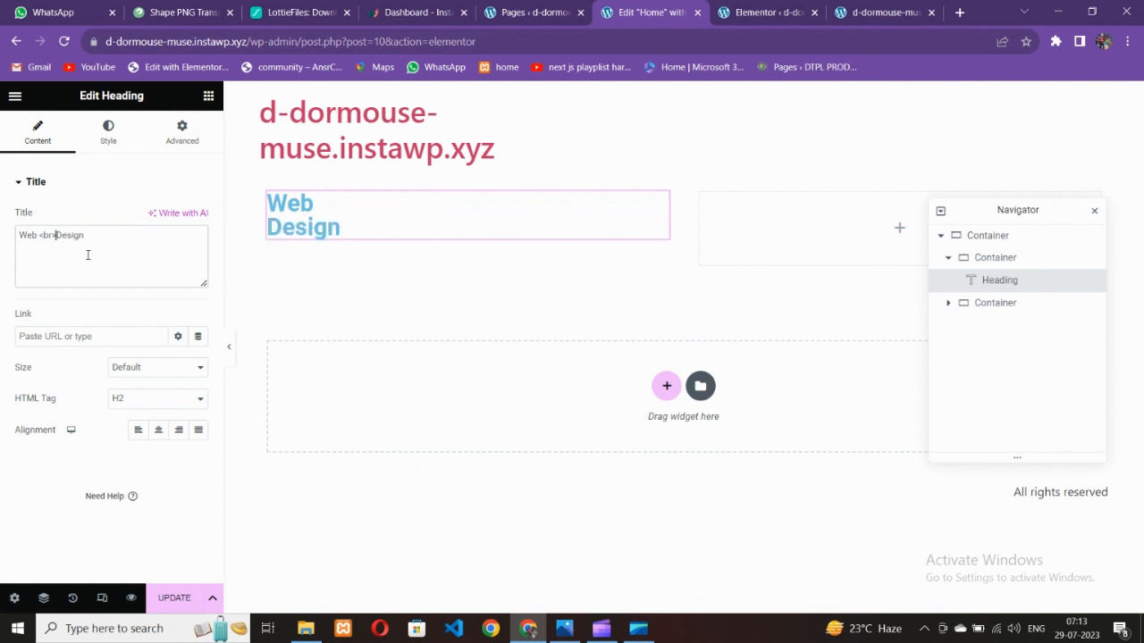
Step: Check the design image for the subheading and duplicate the Web Design heading
left_click(564, 630)
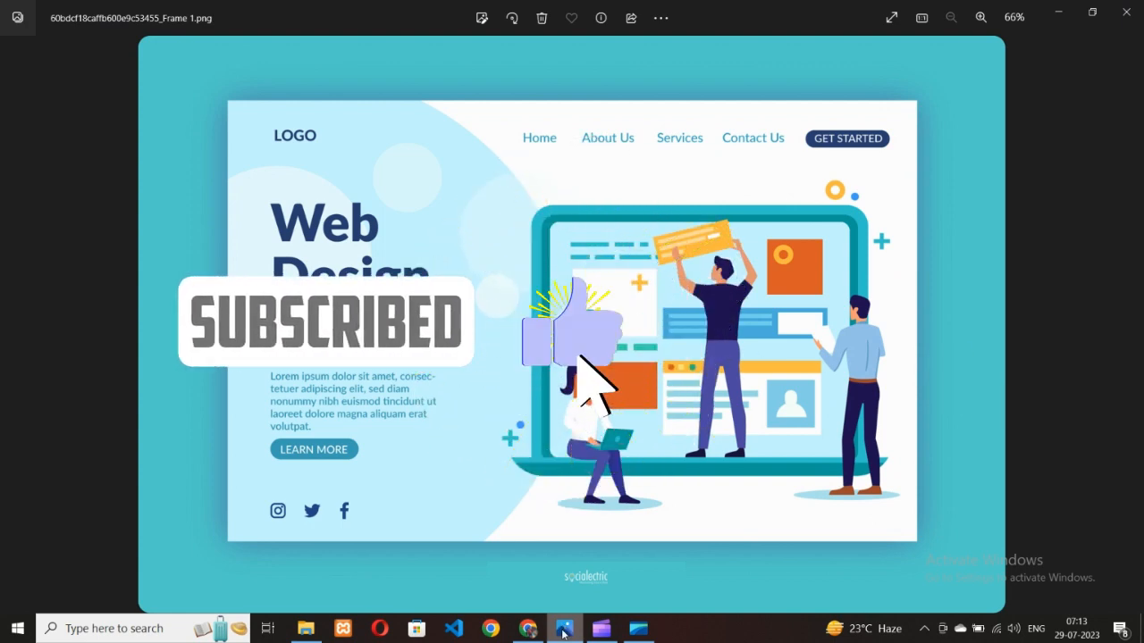
left_click(564, 630)
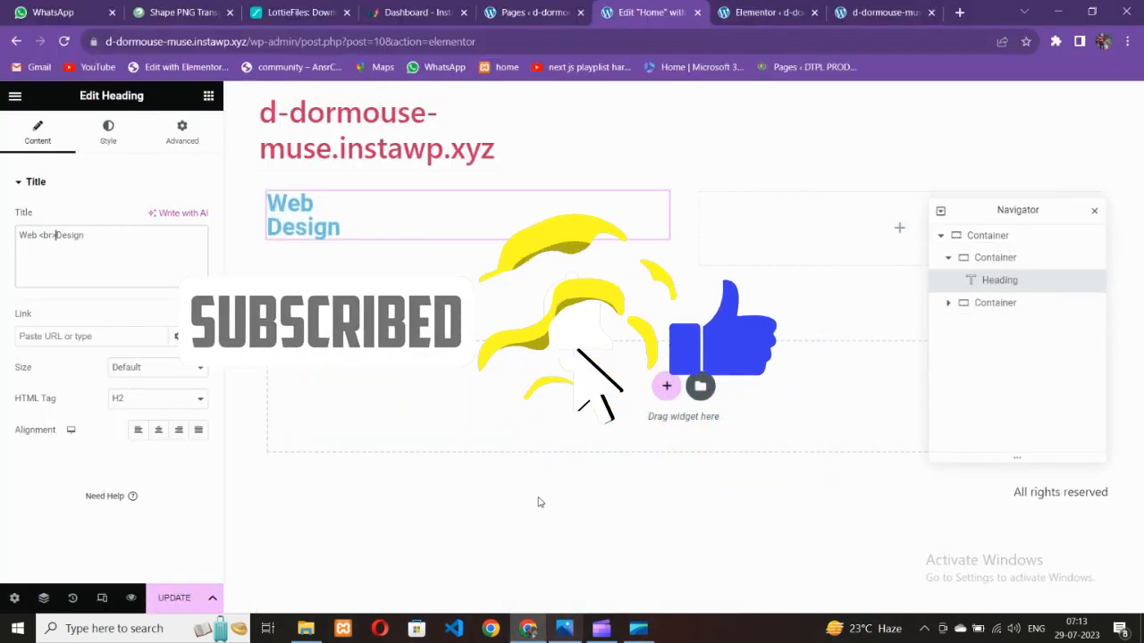
right_click(345, 225)
left_click(382, 255)
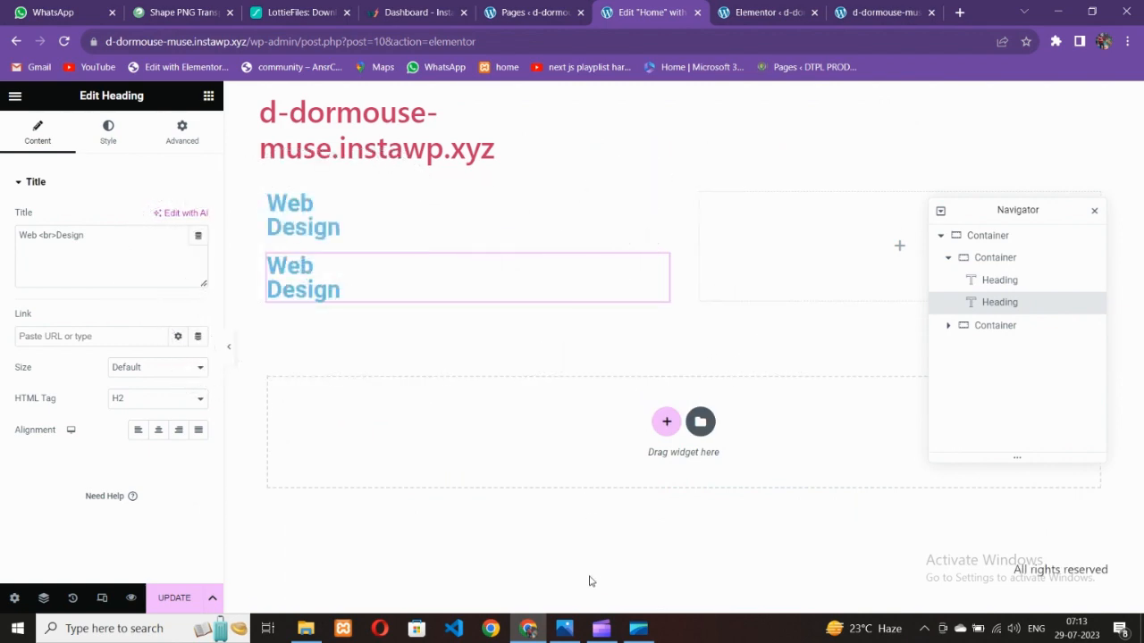
Step: Replace the duplicated heading's title with "Landing Page" as in the design image
left_click(567, 632)
left_click(567, 631)
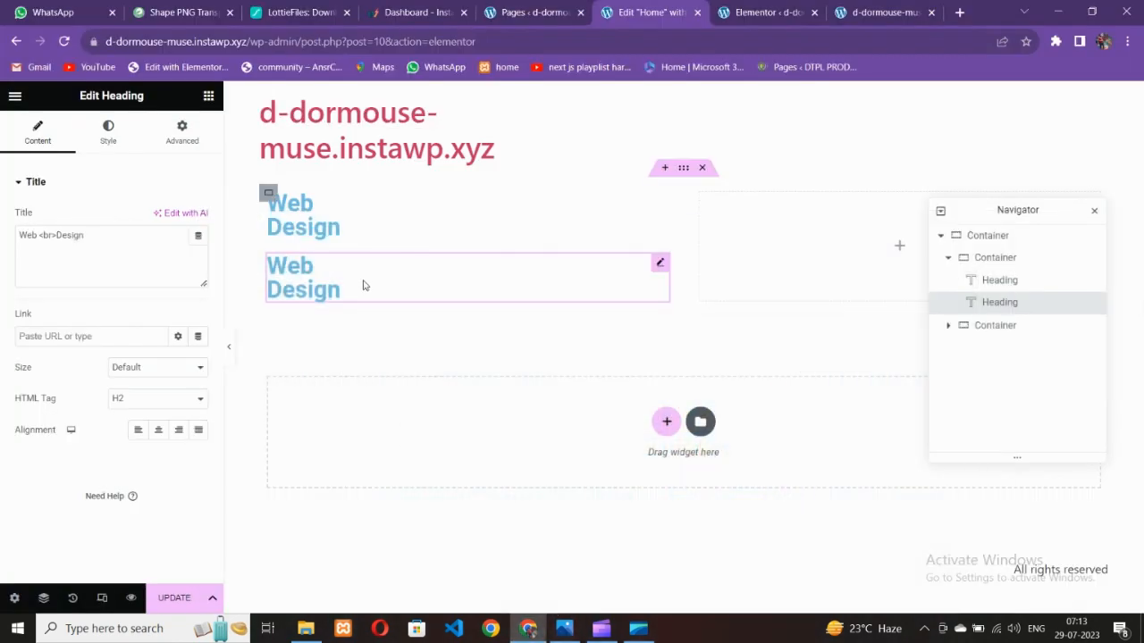
left_click(364, 286)
left_click_drag(79, 262, 3, 221)
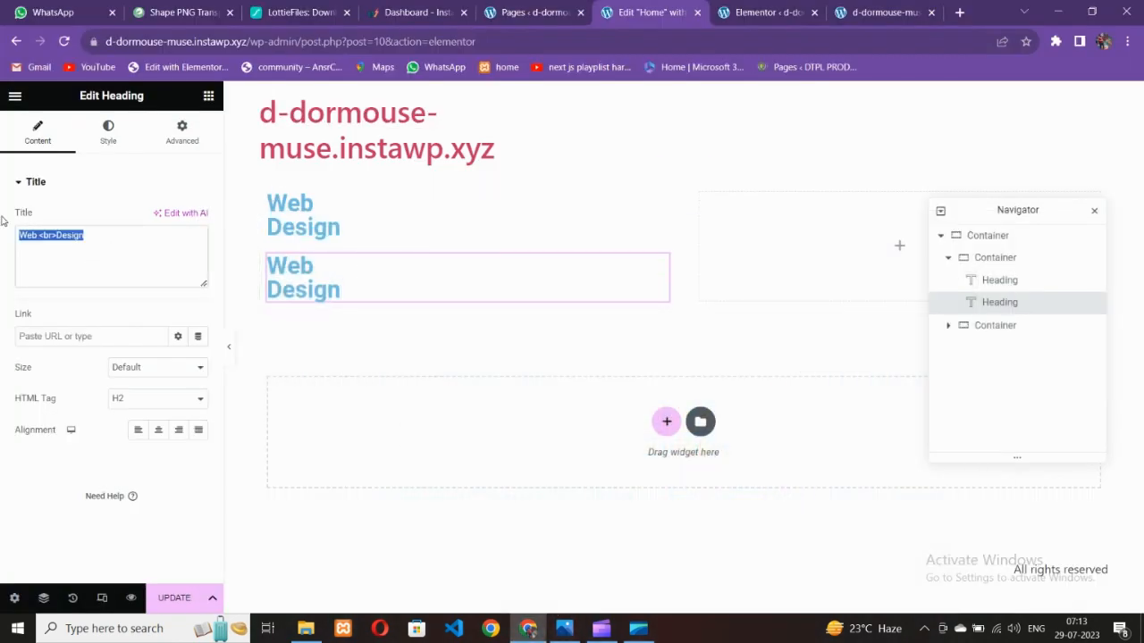
type("Landing")
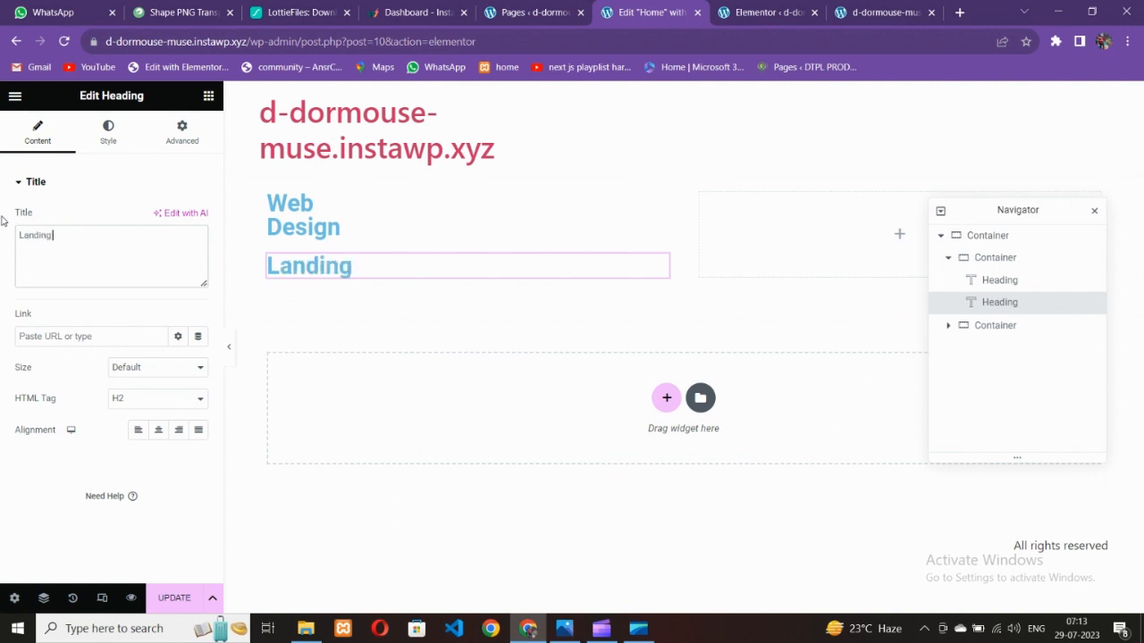
type(" Page")
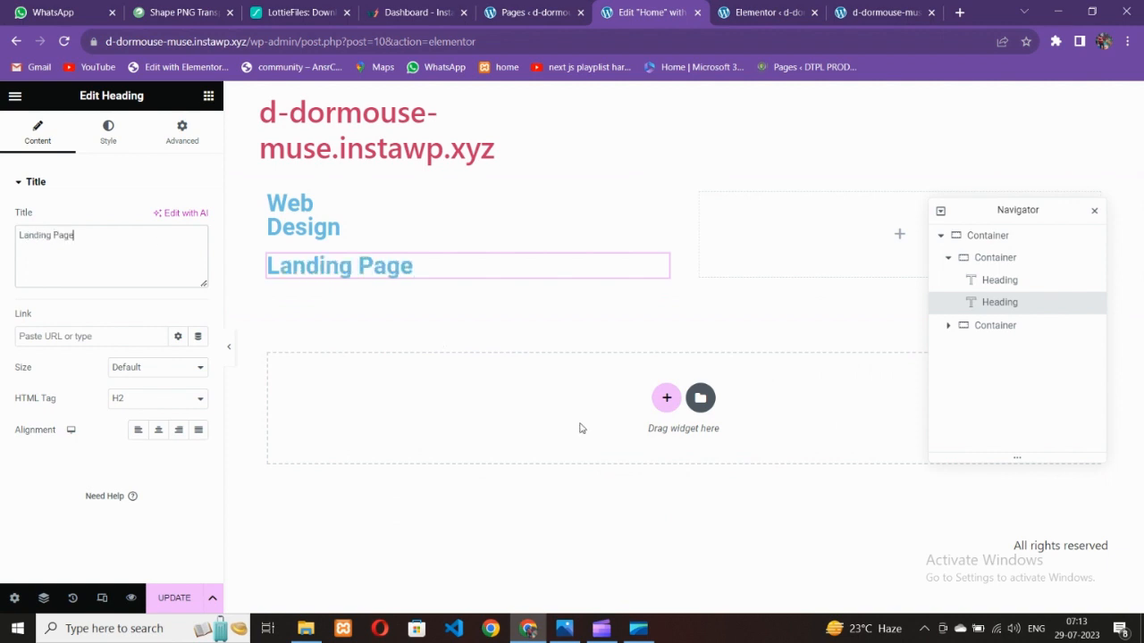
Step: Set the Landing Page heading's typography transform to Uppercase and dismiss the Global Fonts tip
left_click(567, 630)
left_click(565, 630)
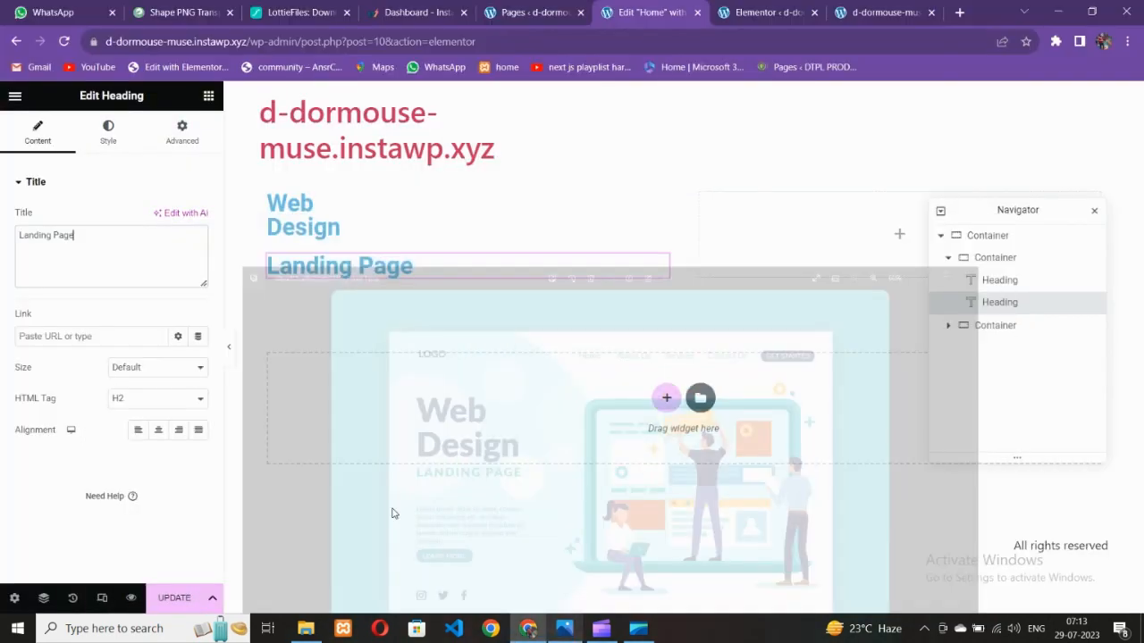
left_click(107, 135)
left_click(198, 249)
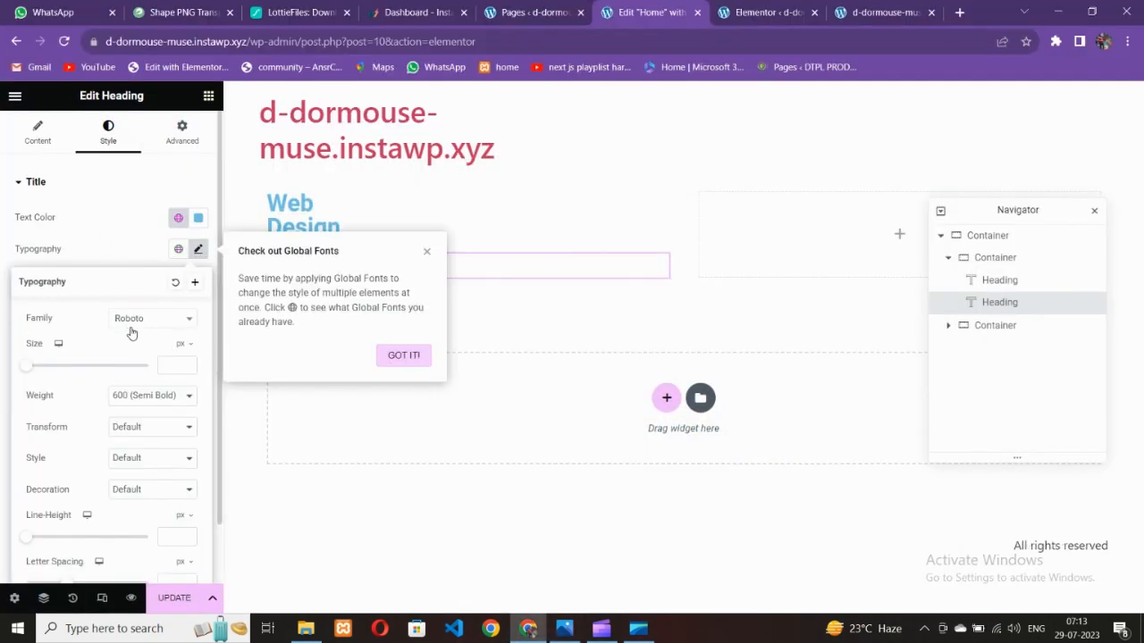
left_click(133, 428)
left_click(134, 452)
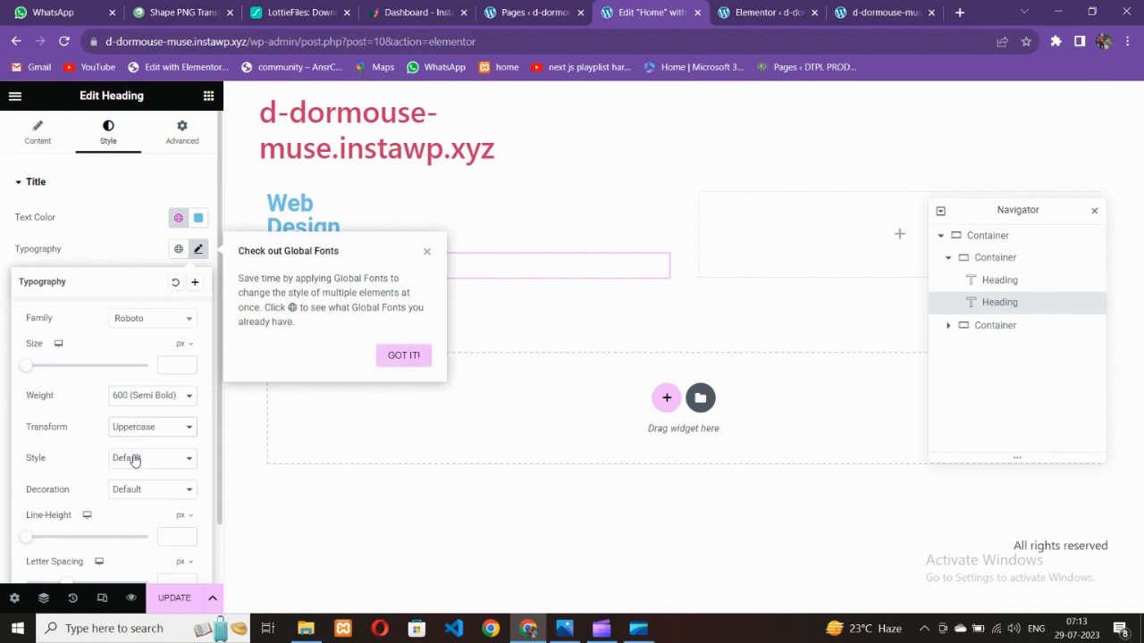
left_click(399, 356)
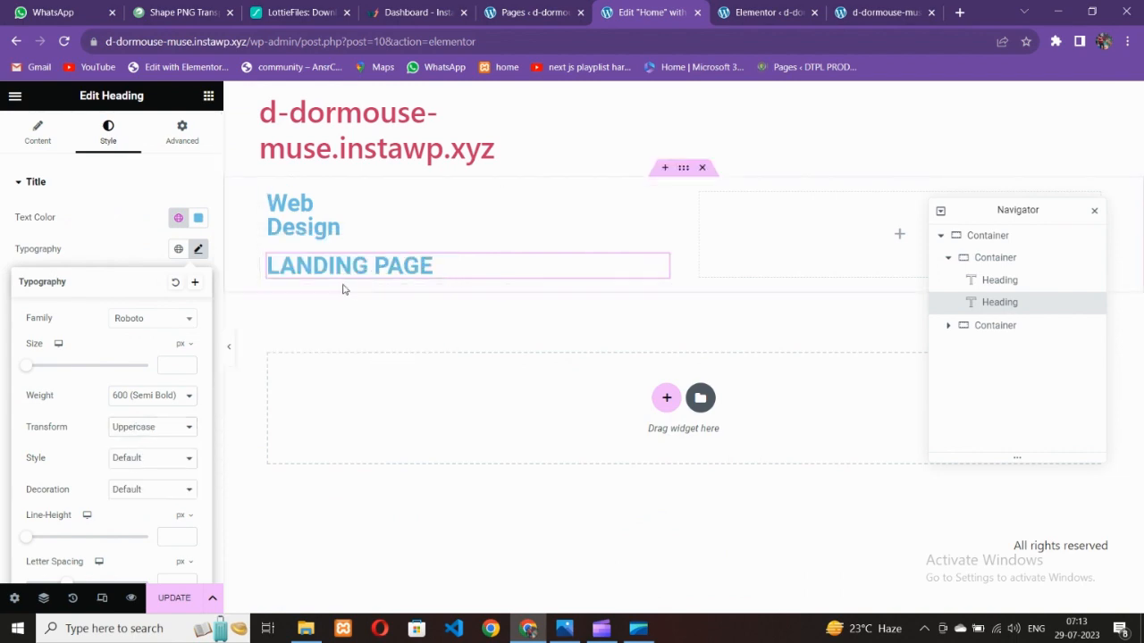
Step: Check the design image and add a Text Editor widget below the Landing Page heading
left_click(564, 628)
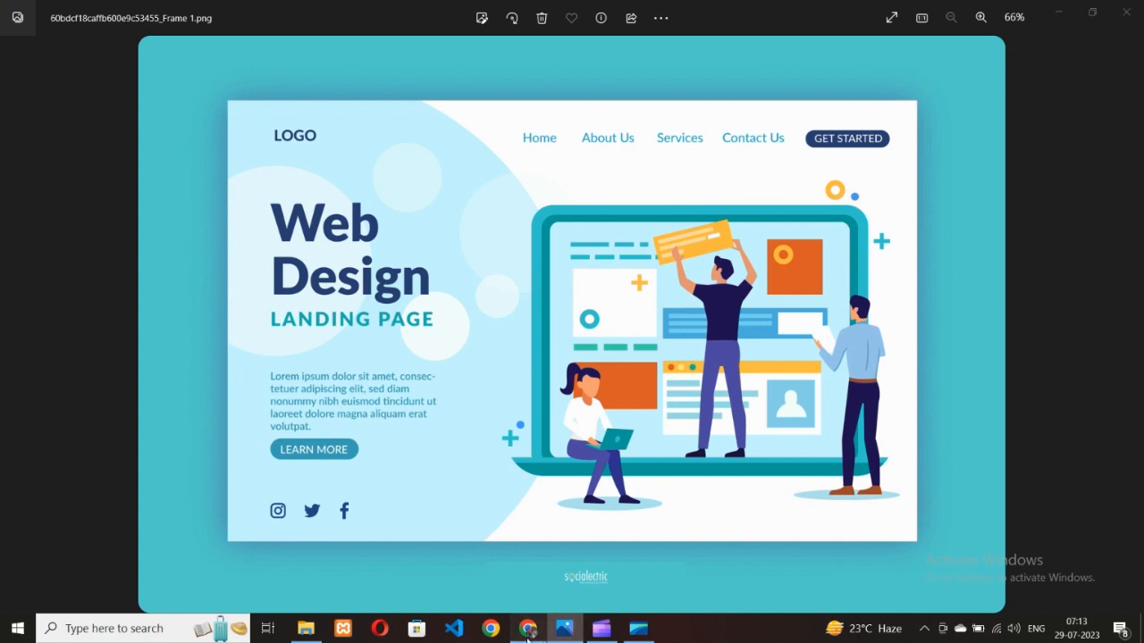
left_click(527, 628)
left_click(208, 96)
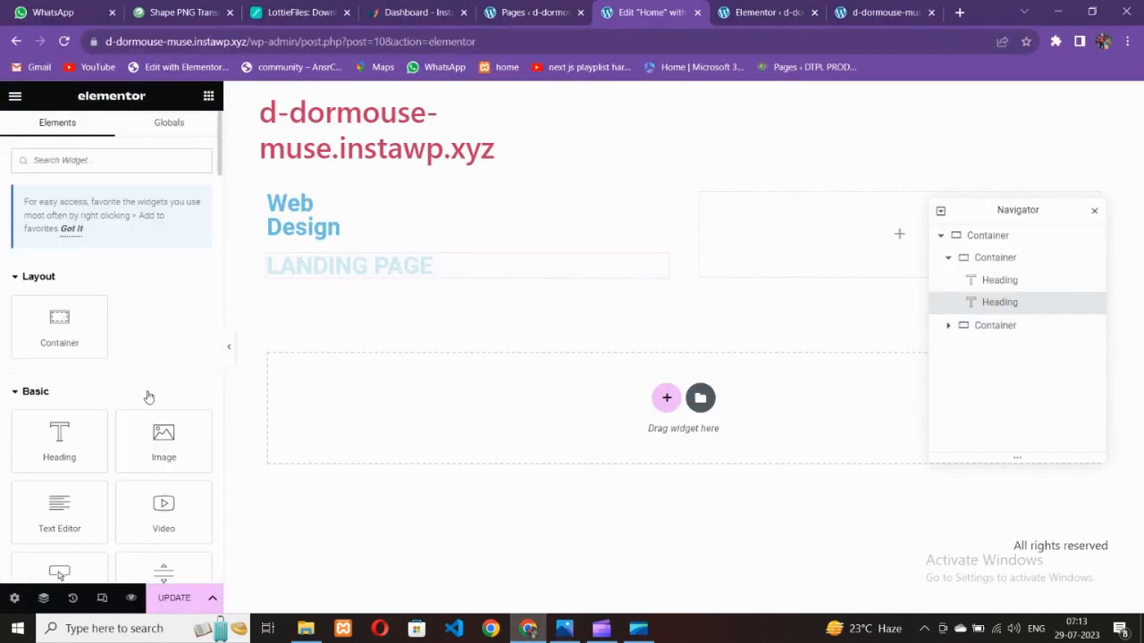
scroll(125, 393, "down", 1)
left_click_drag(98, 411, 363, 284)
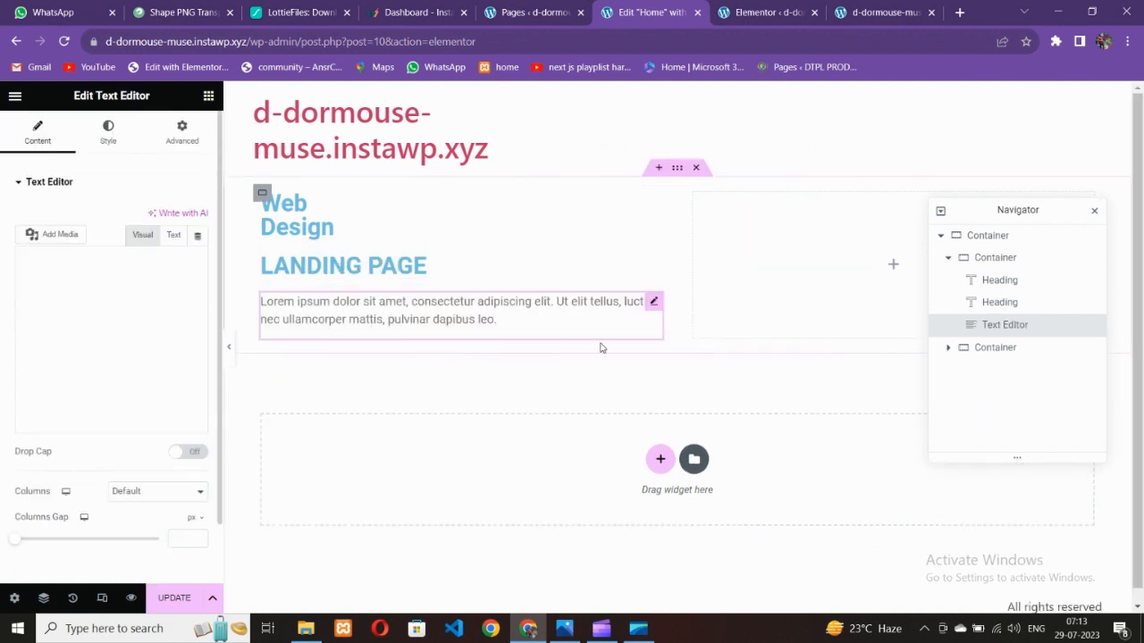
Step: Check the design image and add a Button widget below the lorem ipsum paragraph
left_click(564, 628)
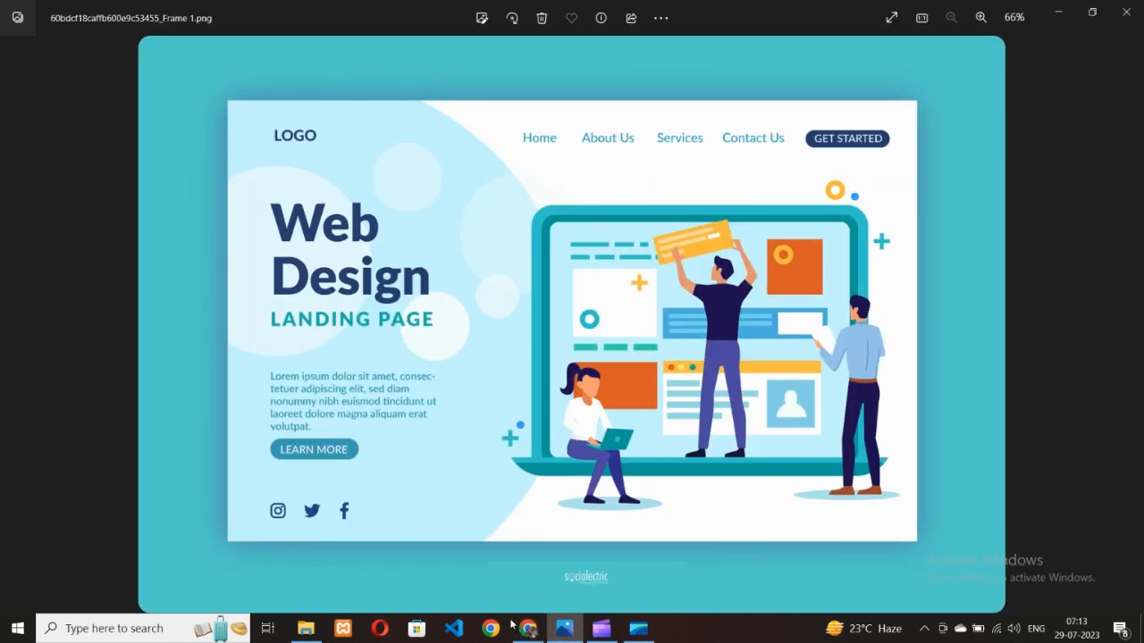
left_click(528, 628)
left_click(208, 96)
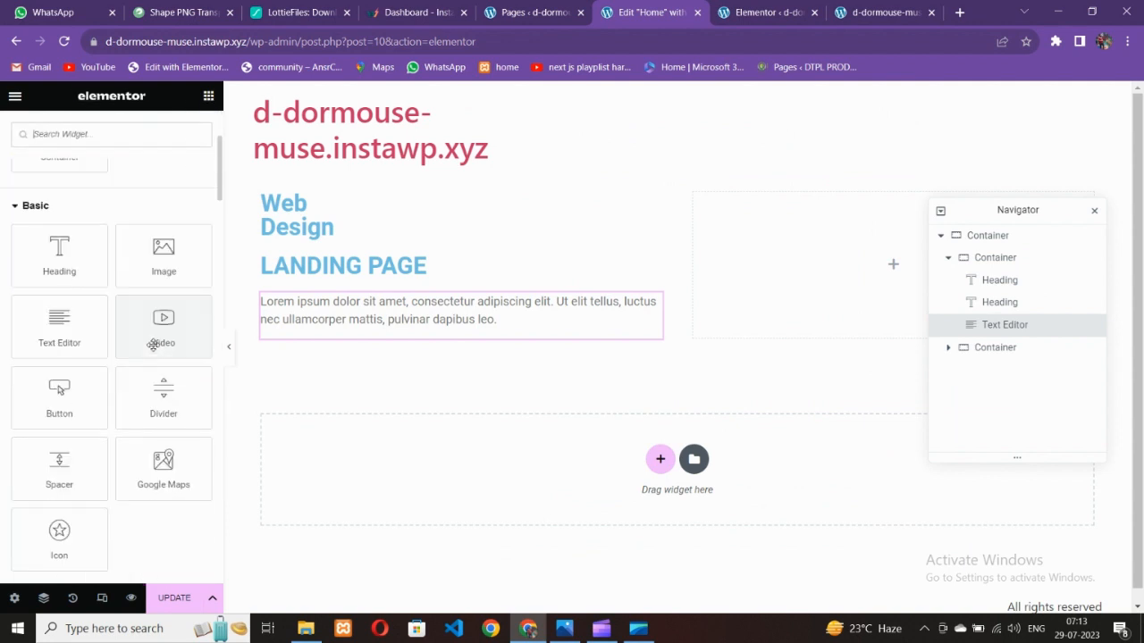
left_click_drag(59, 397, 380, 426)
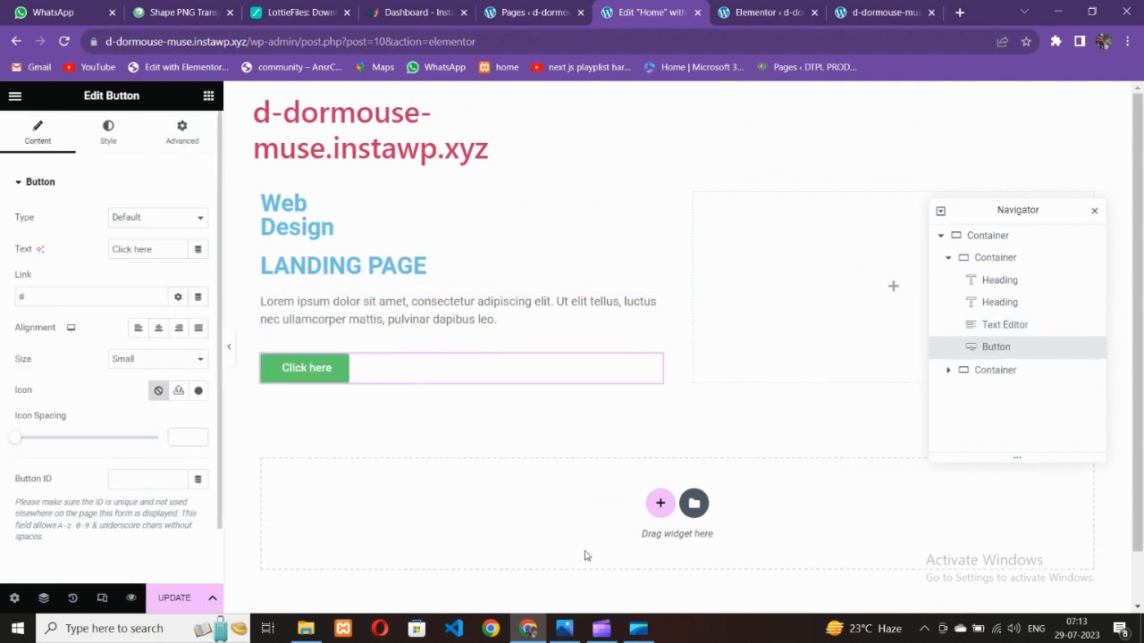
Step: Compare the design image with the content built so far, and select the Web Design heading
left_click(568, 628)
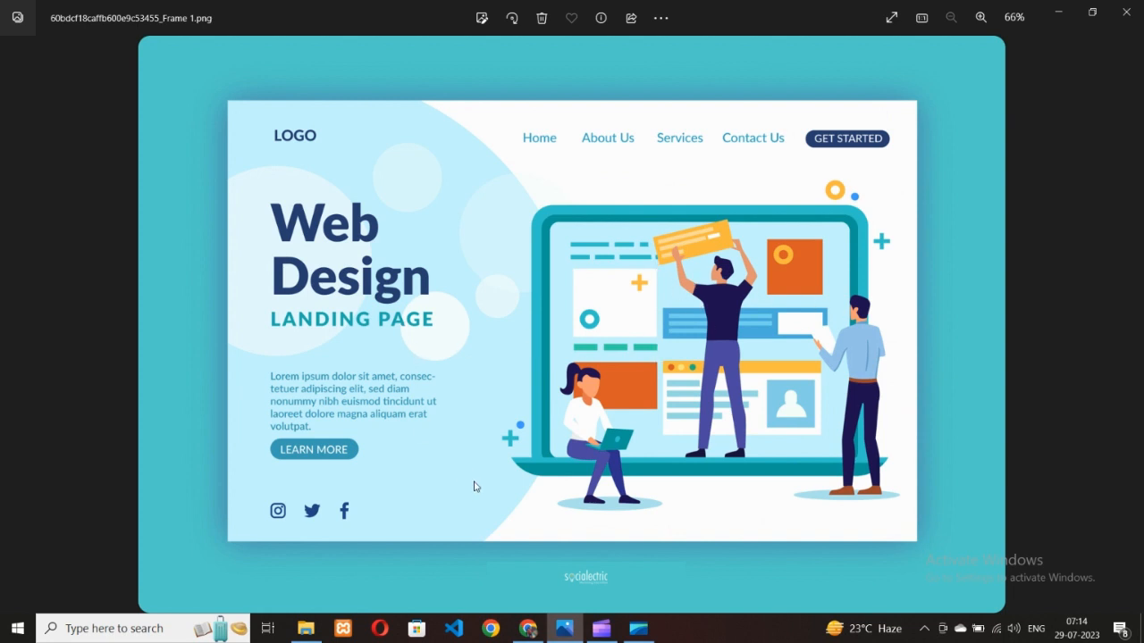
mouse_move(526, 635)
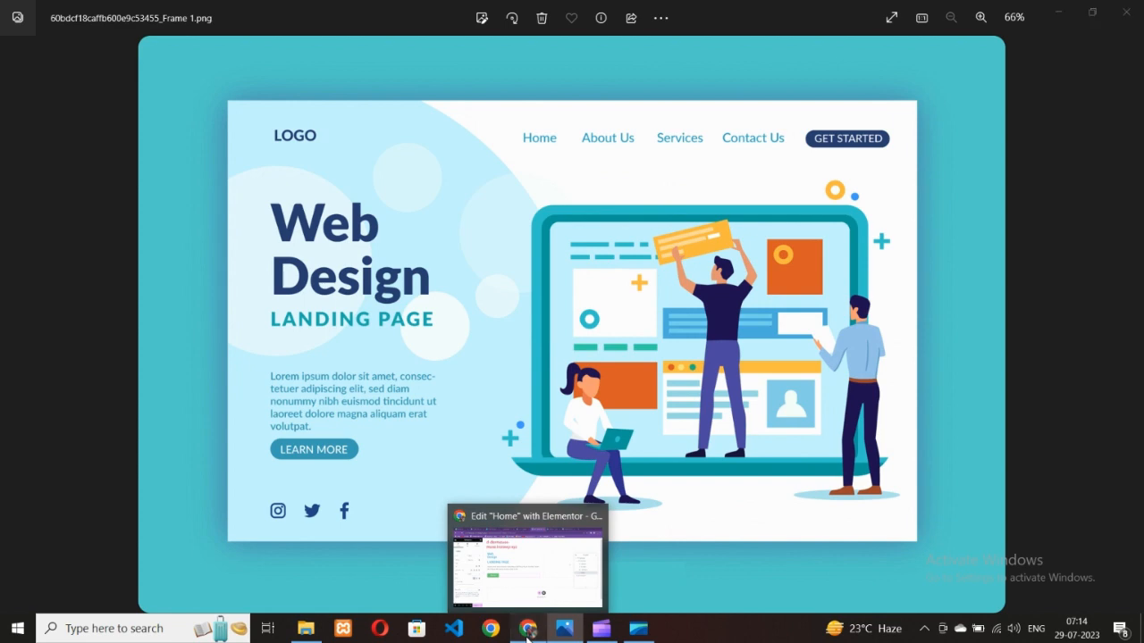
left_click(528, 632)
left_click(324, 229)
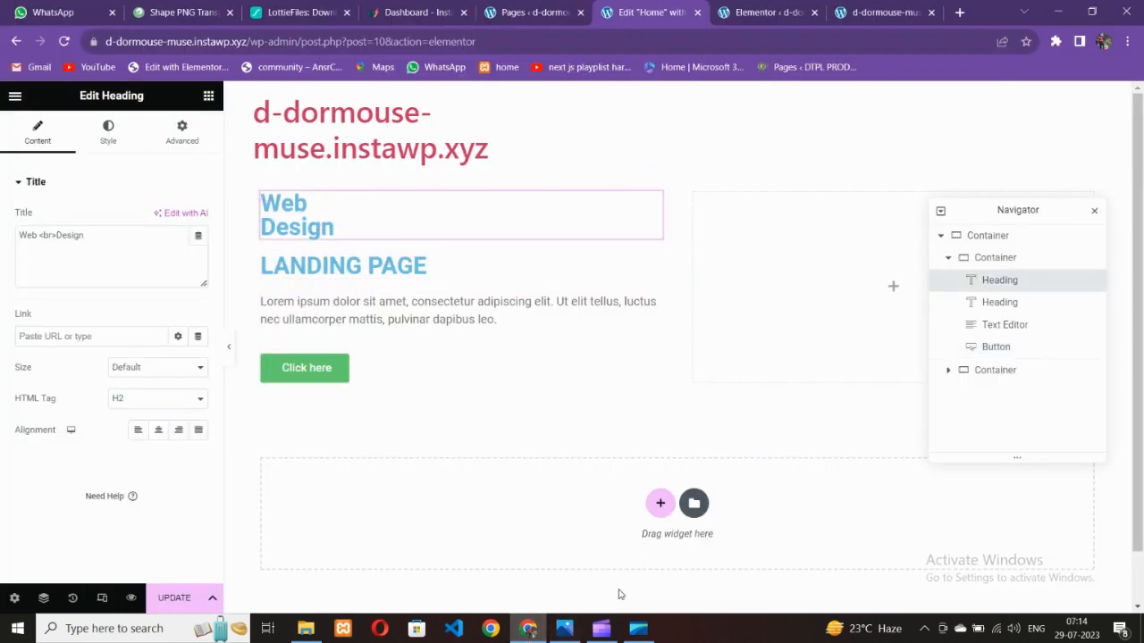
left_click(564, 628)
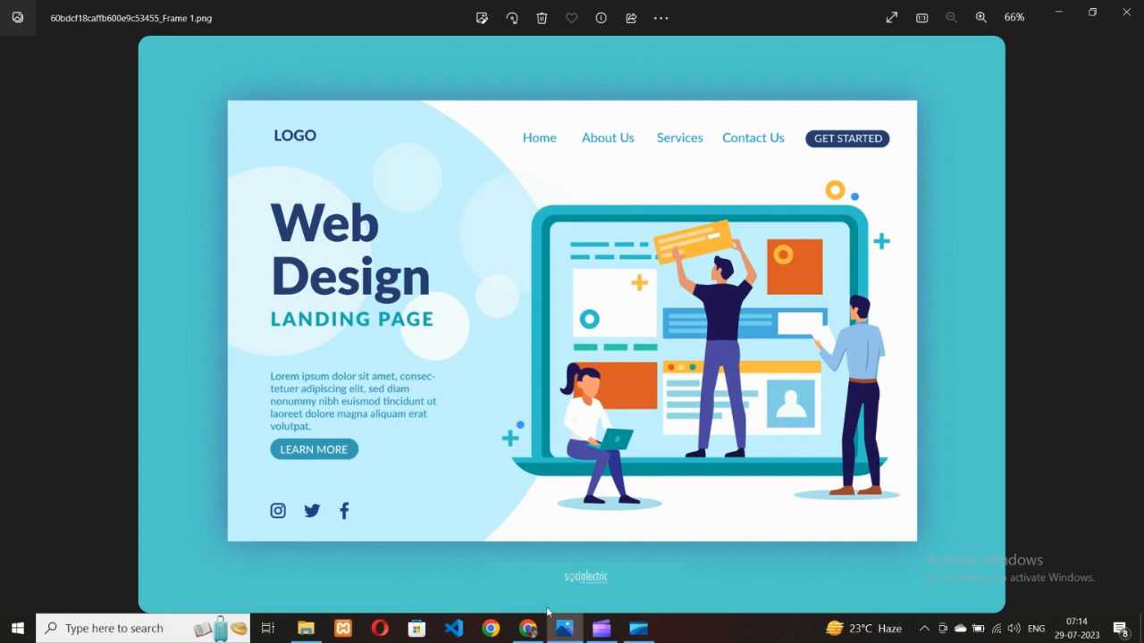
left_click(528, 628)
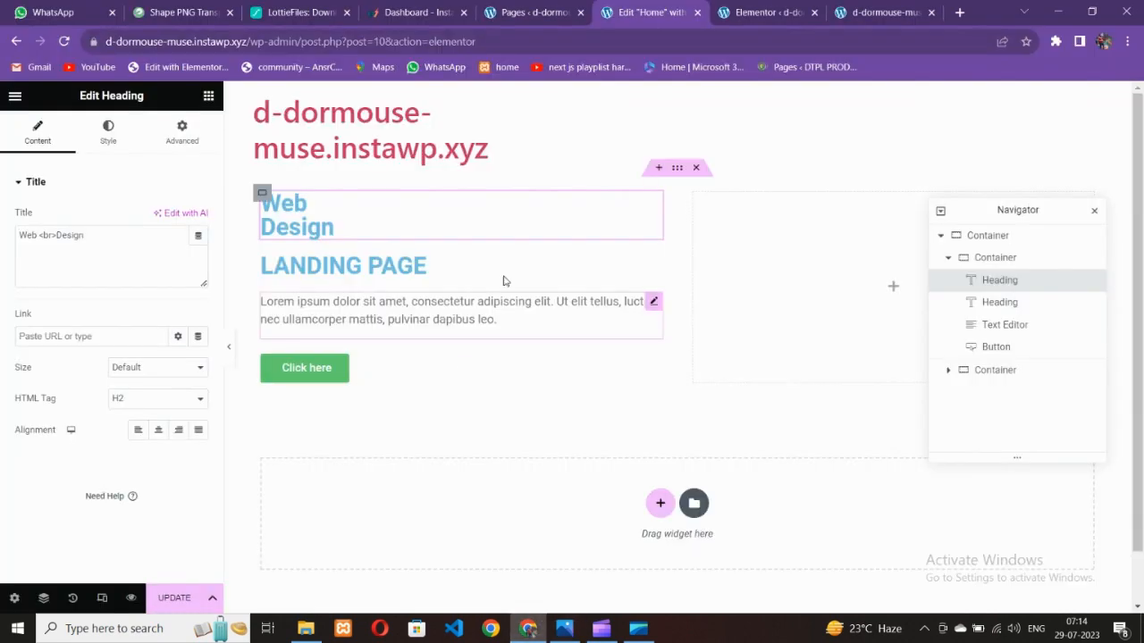
Step: Unlink the outer container's padding sides and set its top and bottom padding to 70 px
left_click(670, 190)
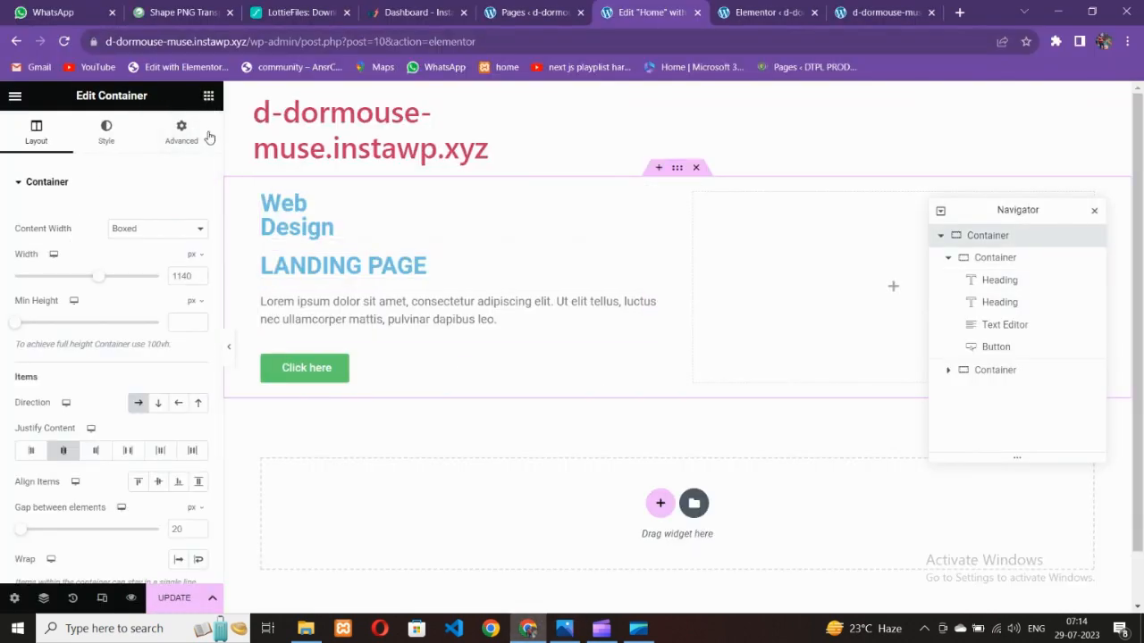
left_click(208, 96)
scroll(105, 437, "down", 2)
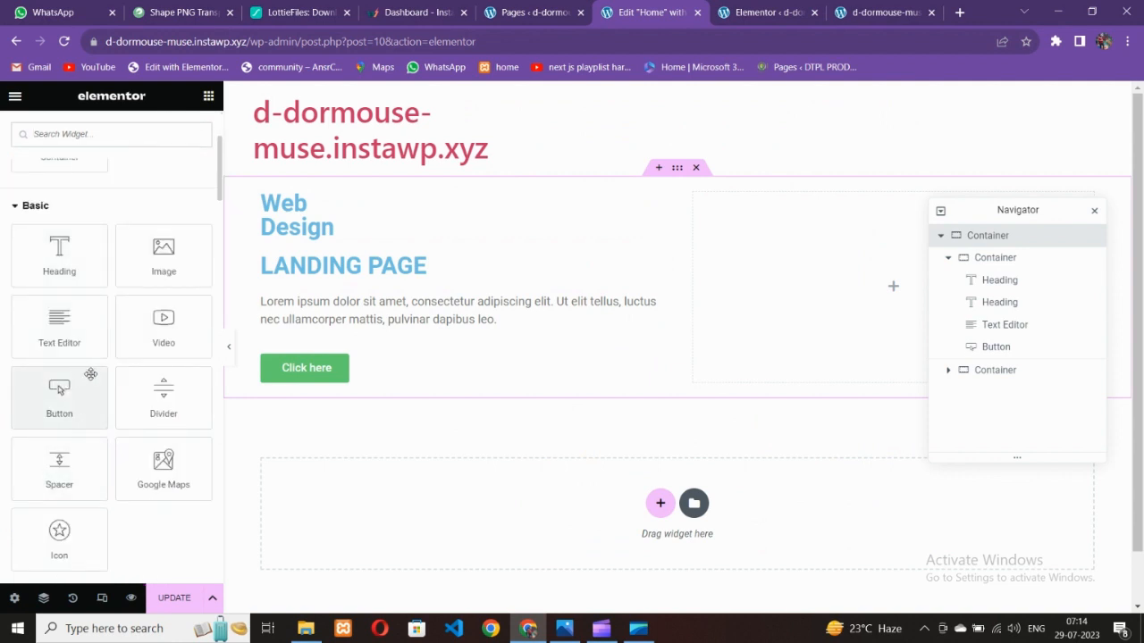
left_click(677, 168)
left_click(181, 132)
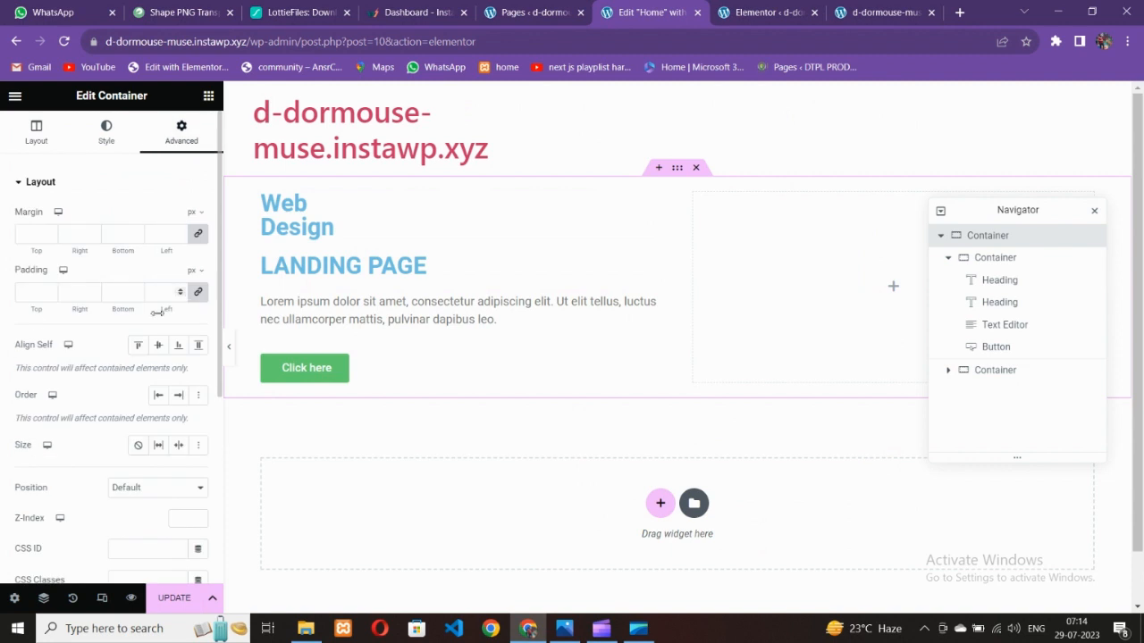
left_click(198, 293)
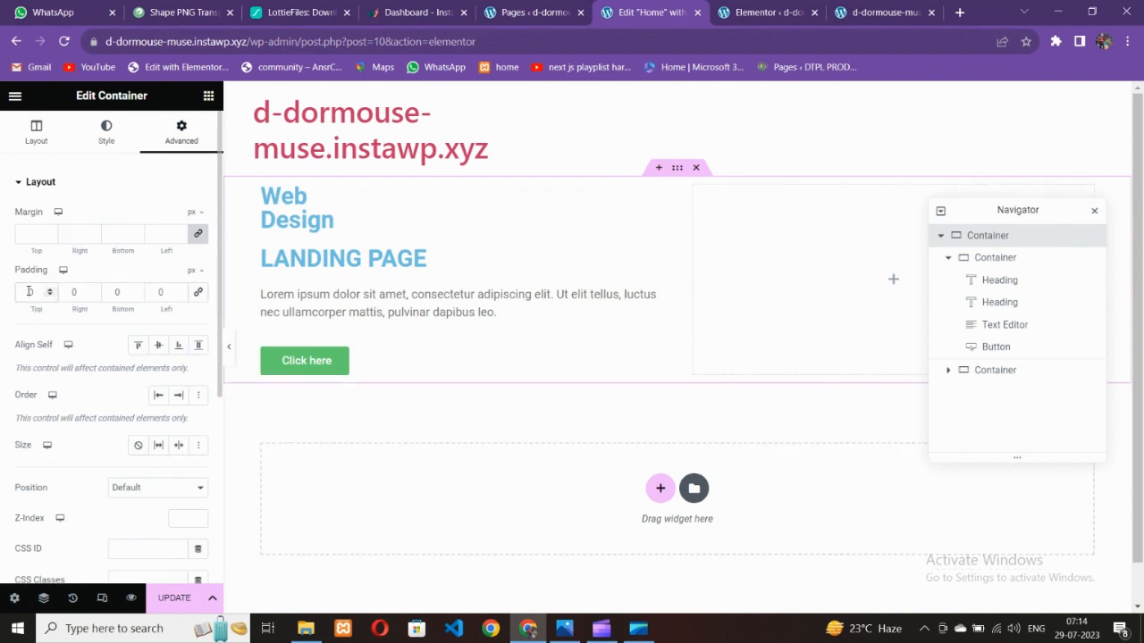
type("7")
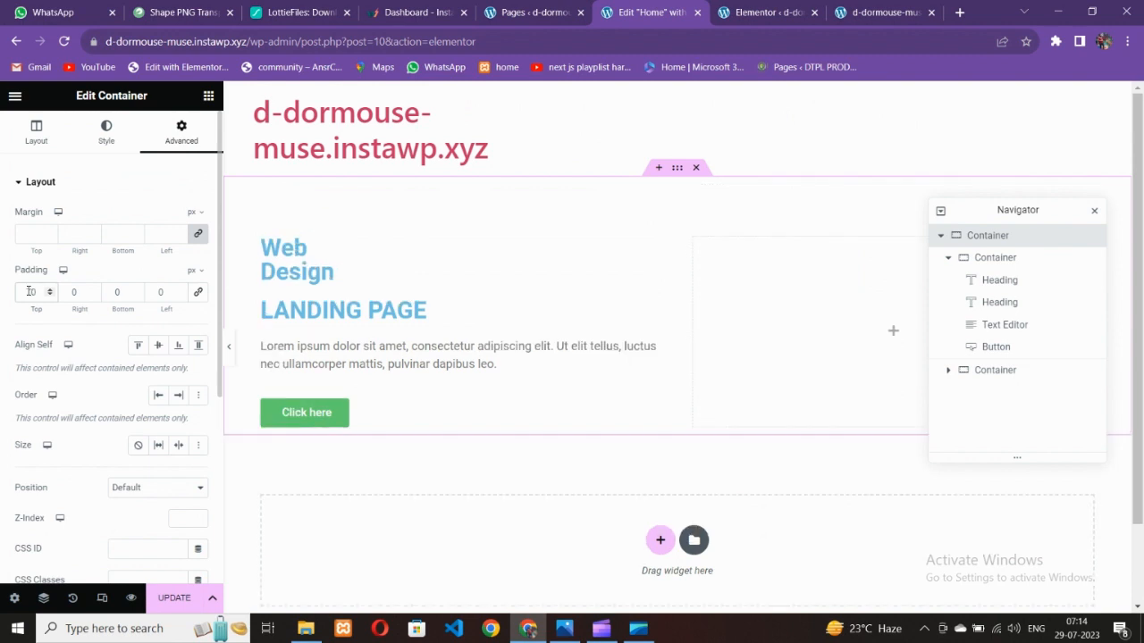
key("Tab")
key("Tab")
type("70")
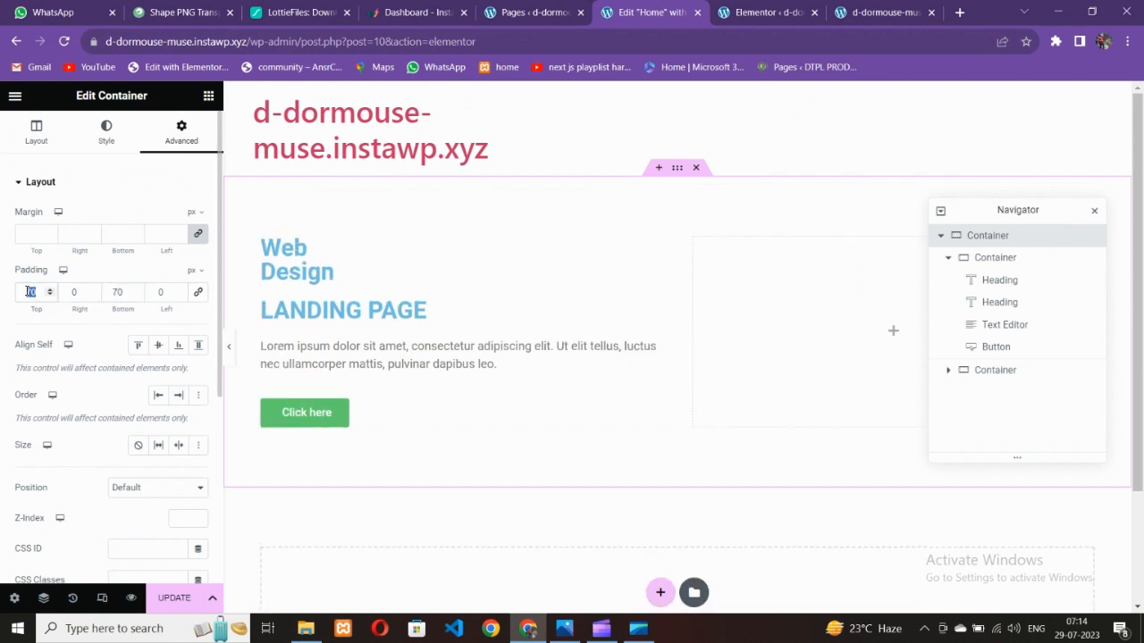
Step: Increase the outer container's top and bottom padding to 100 px
type("100")
key("Tab")
key("Tab")
type("100")
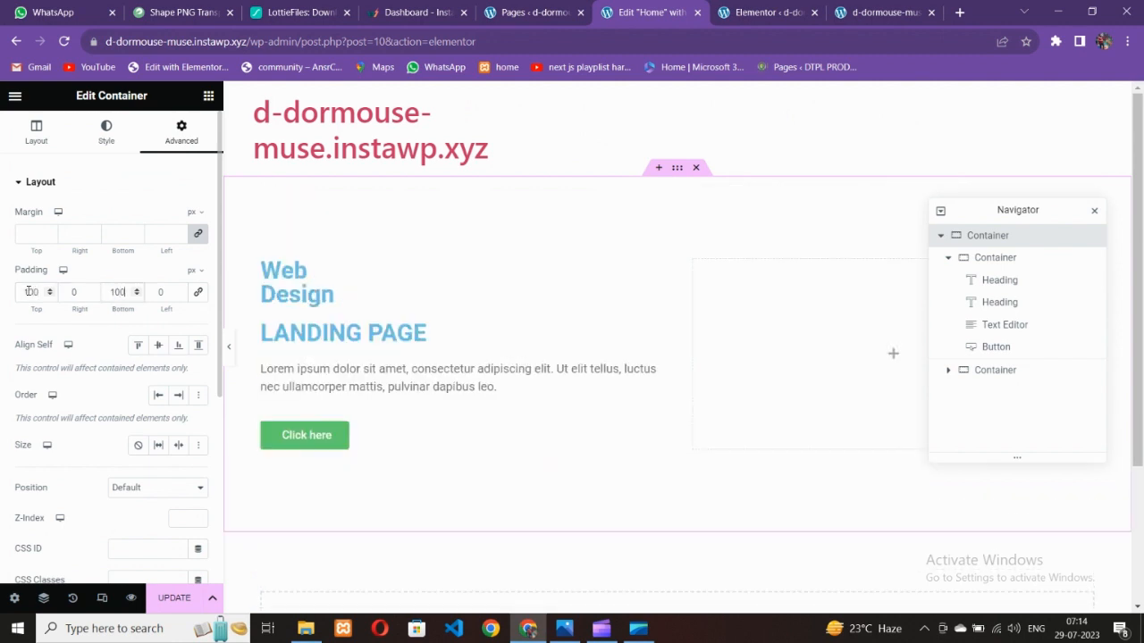
Step: Check the design image and open the global colors for the Web Design heading's text color
left_click(564, 628)
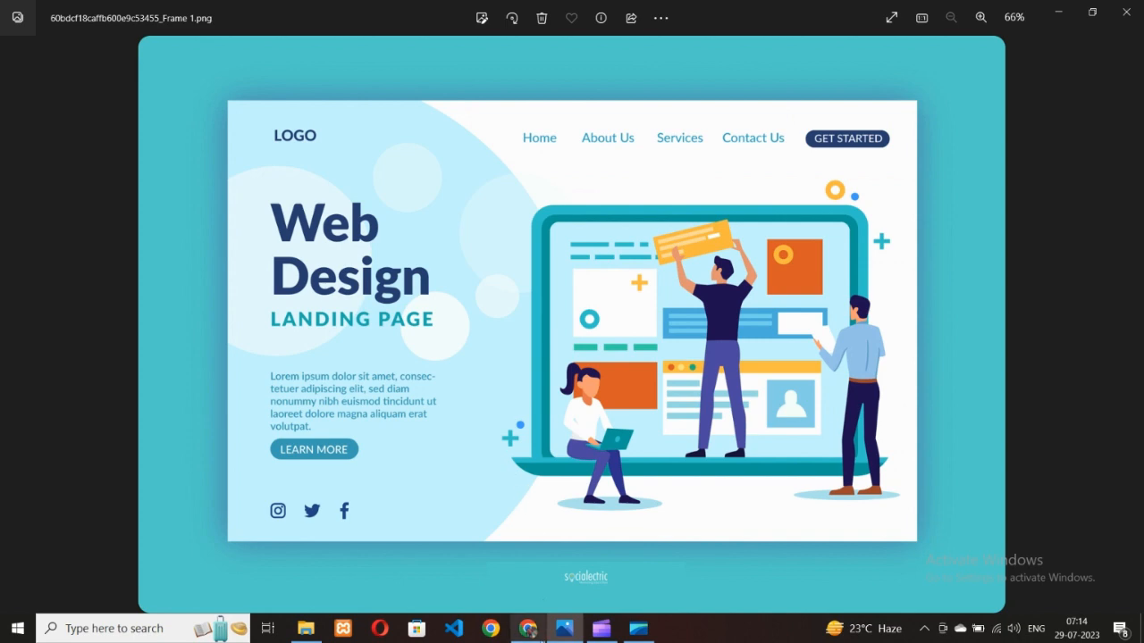
left_click(528, 629)
left_click(370, 276)
left_click(108, 132)
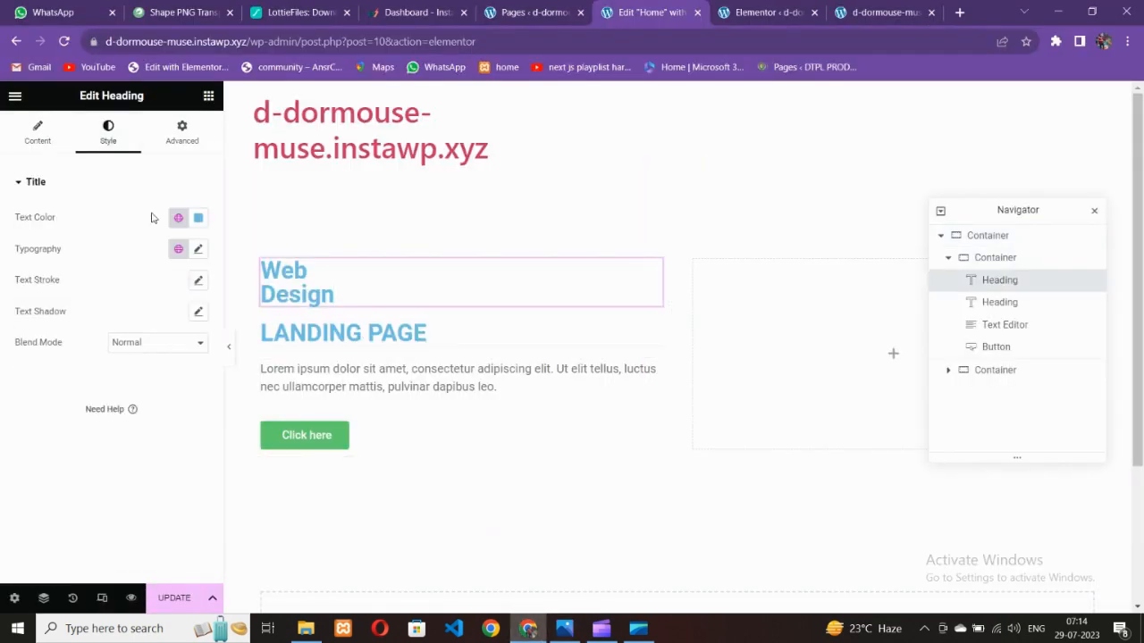
left_click(178, 218)
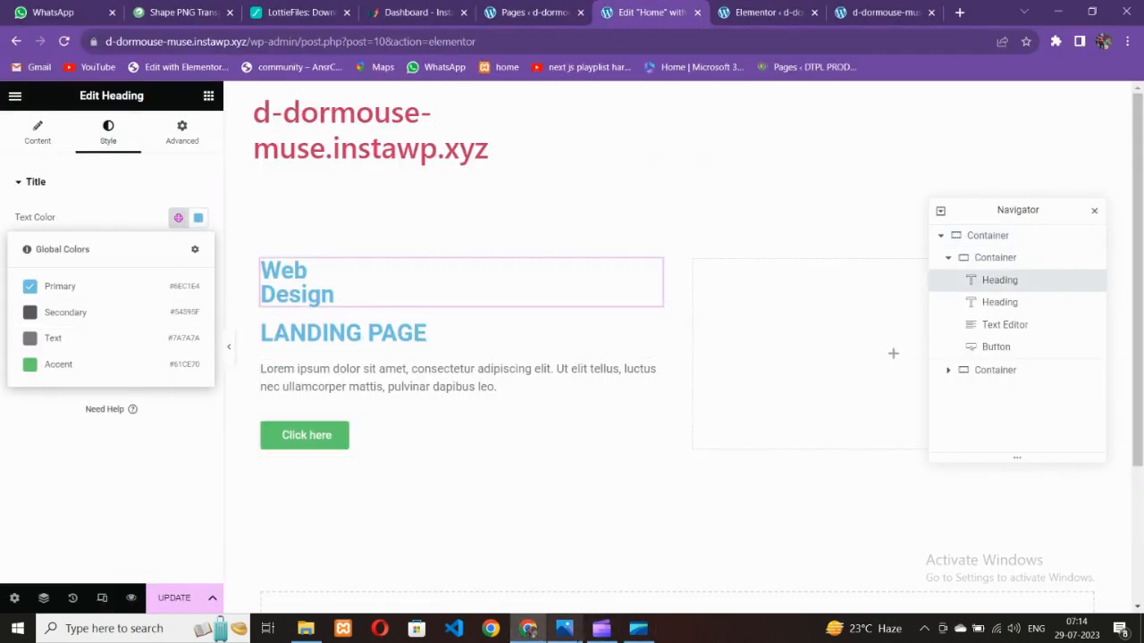
left_click(564, 628)
left_click(564, 628)
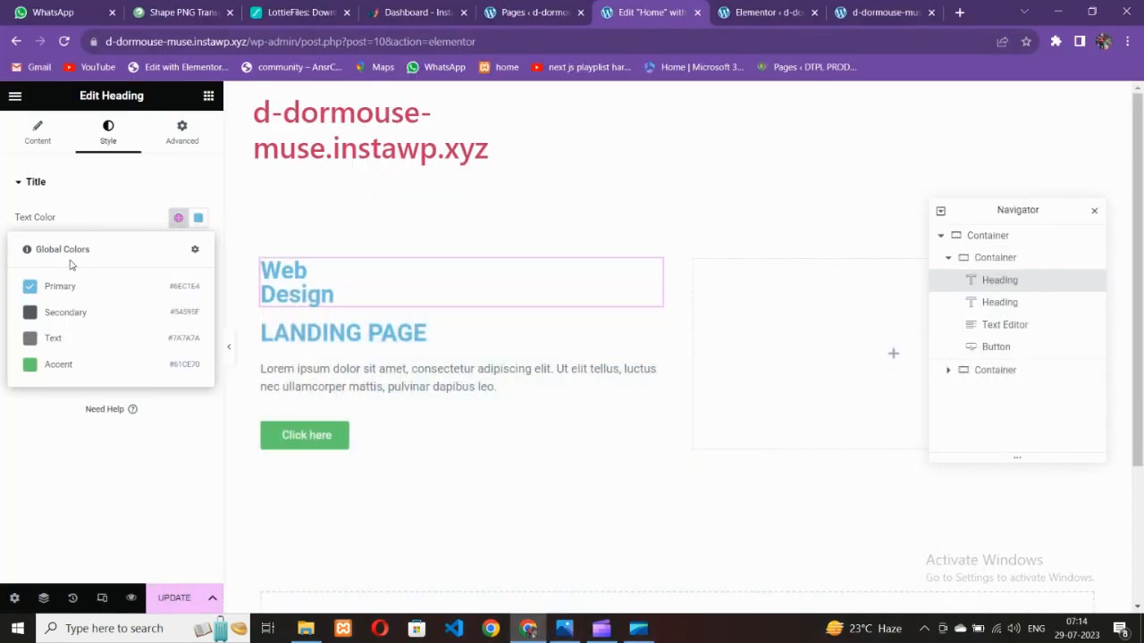
Step: Give the Web Design heading a custom dark navy text color matching the design image
left_click(198, 219)
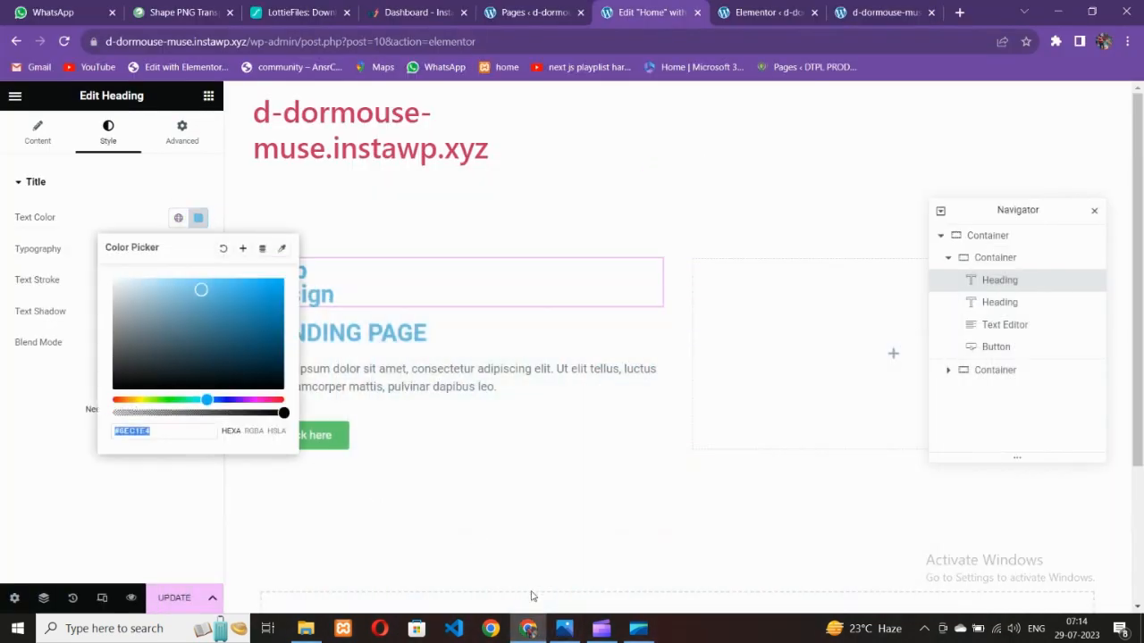
left_click(563, 630)
left_click(563, 631)
type("#052D3E")
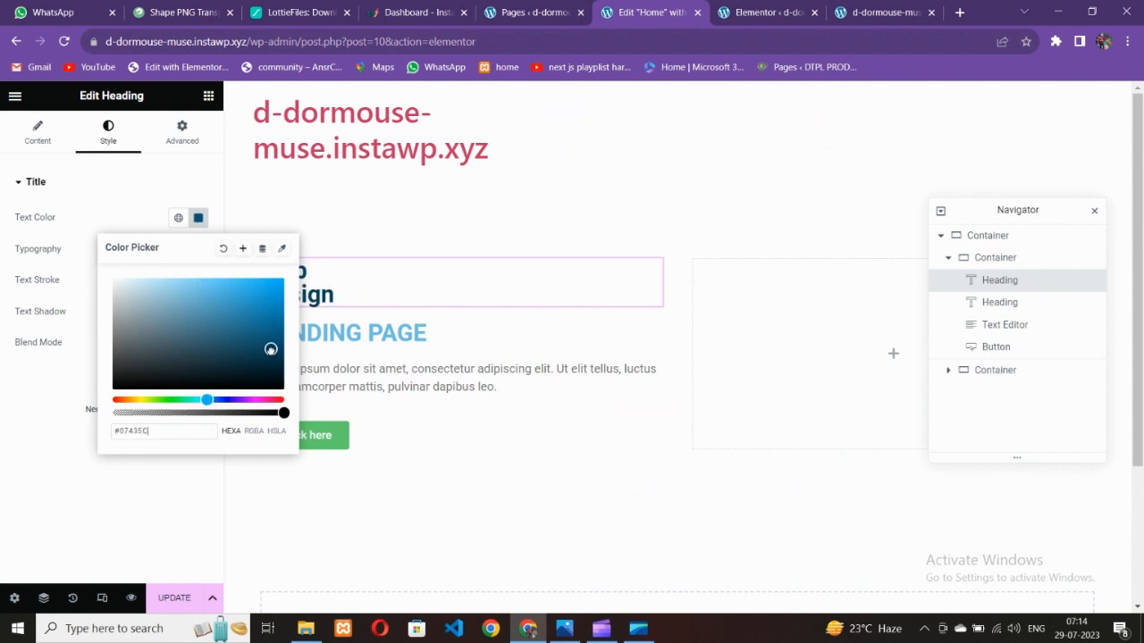
left_click_drag(206, 400, 220, 400)
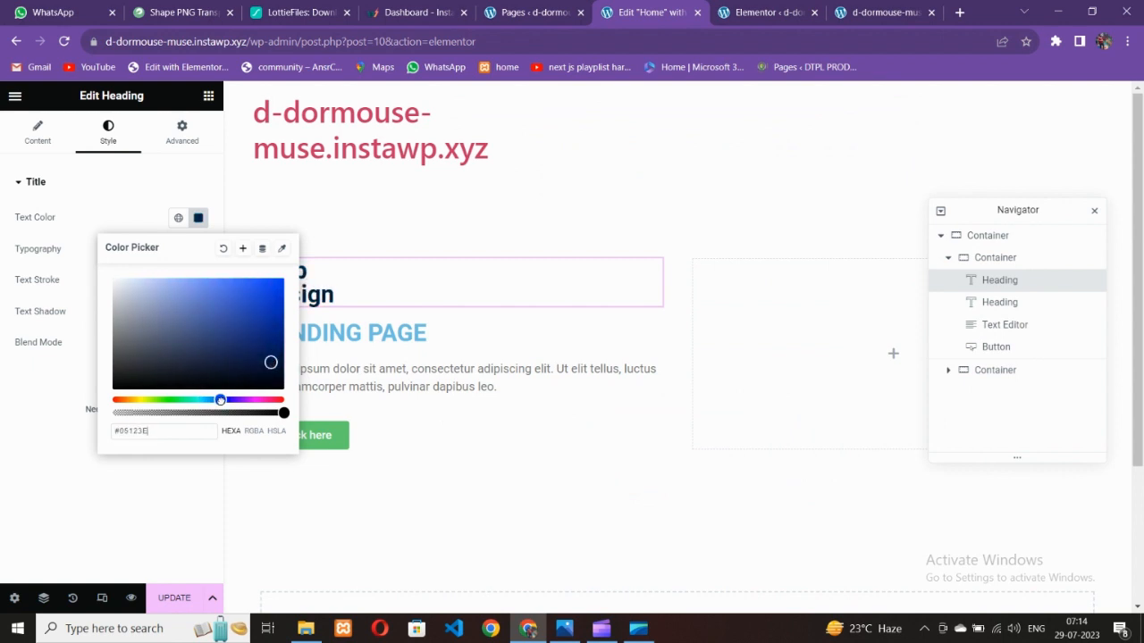
left_click_drag(270, 362, 267, 343)
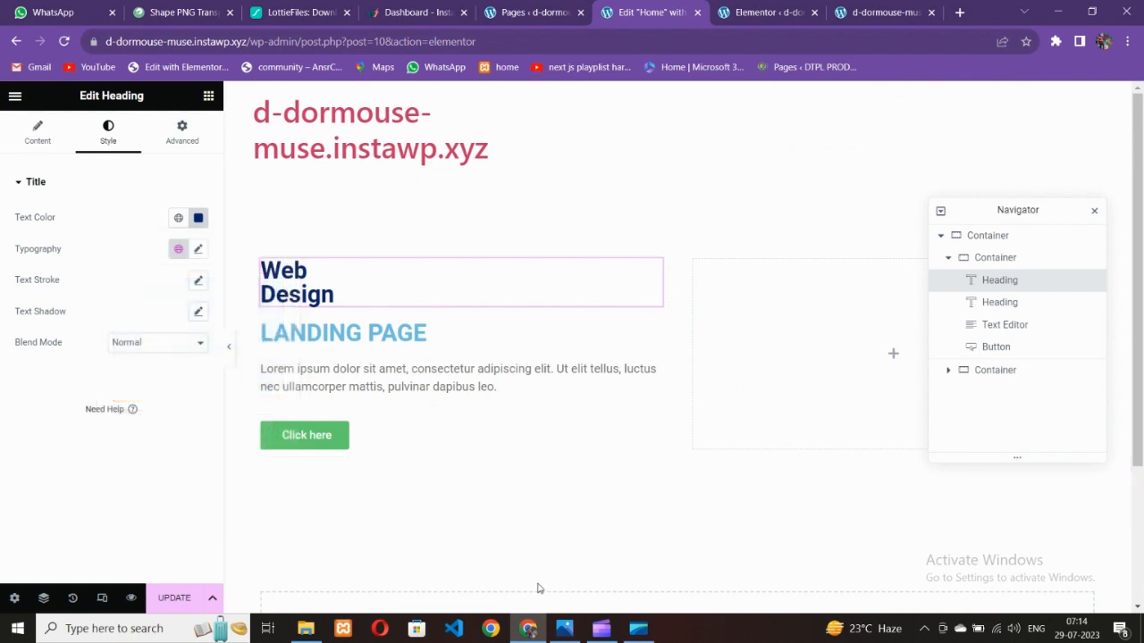
Step: Check the design image, then set the Web Design heading's font size to 60 px and weight to 800 (Extra Bold)
left_click(564, 629)
left_click(564, 629)
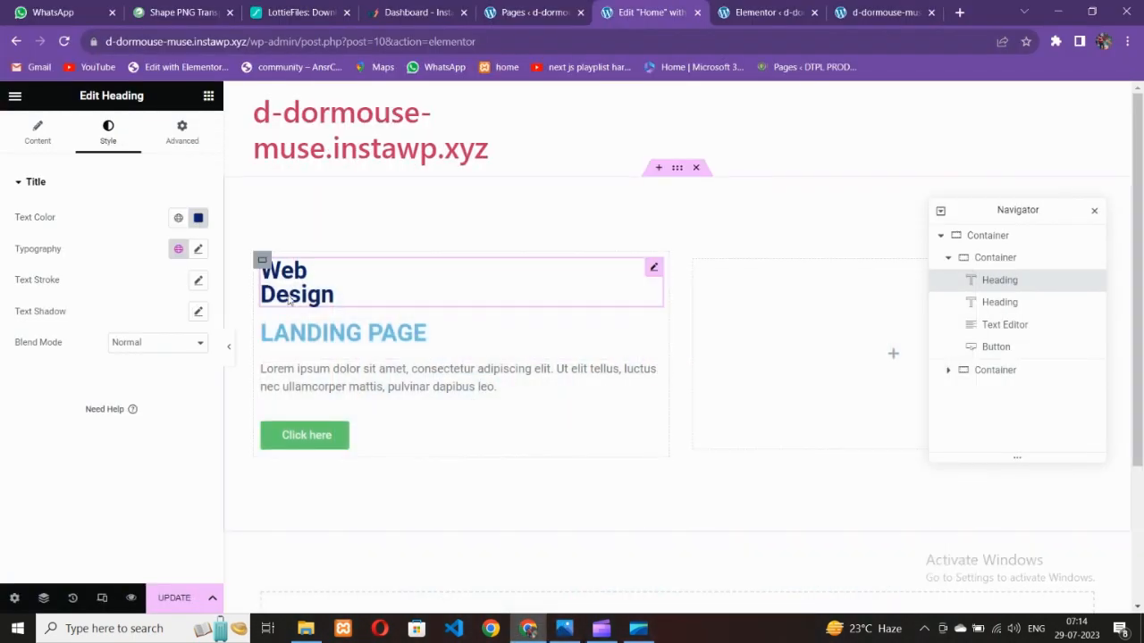
left_click(198, 252)
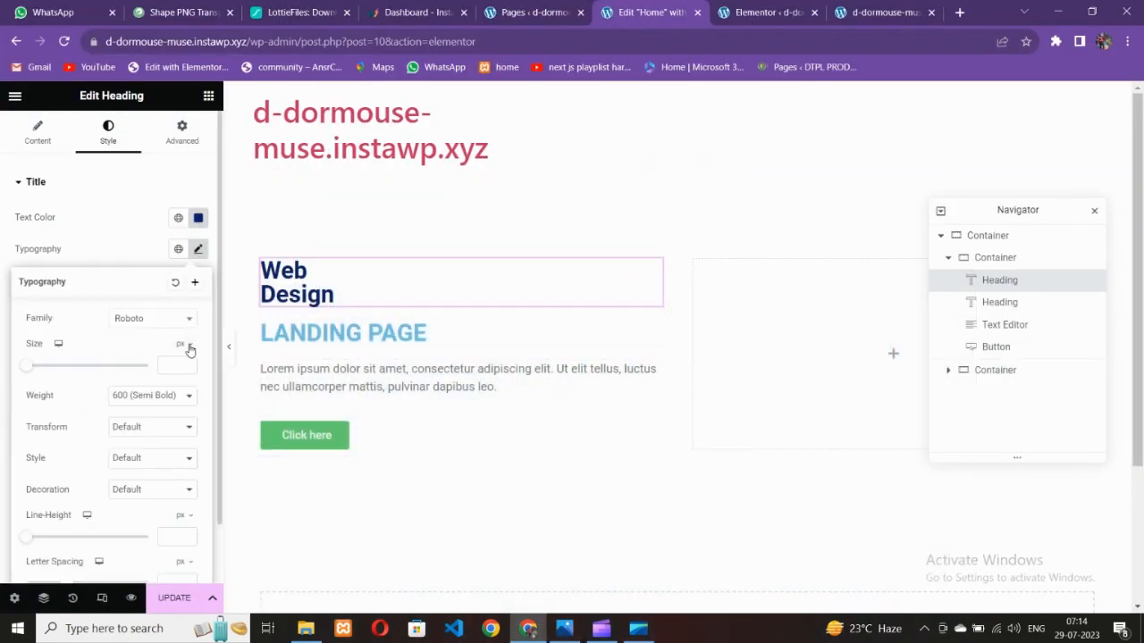
left_click(188, 364)
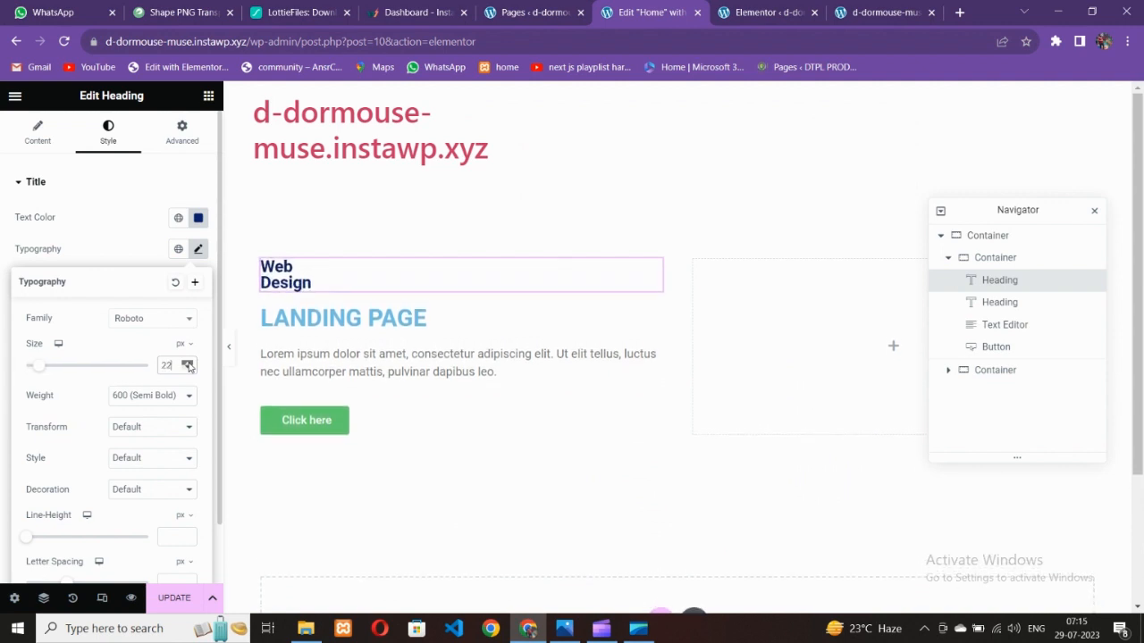
left_click_drag(188, 365, 188, 364)
left_click(170, 390)
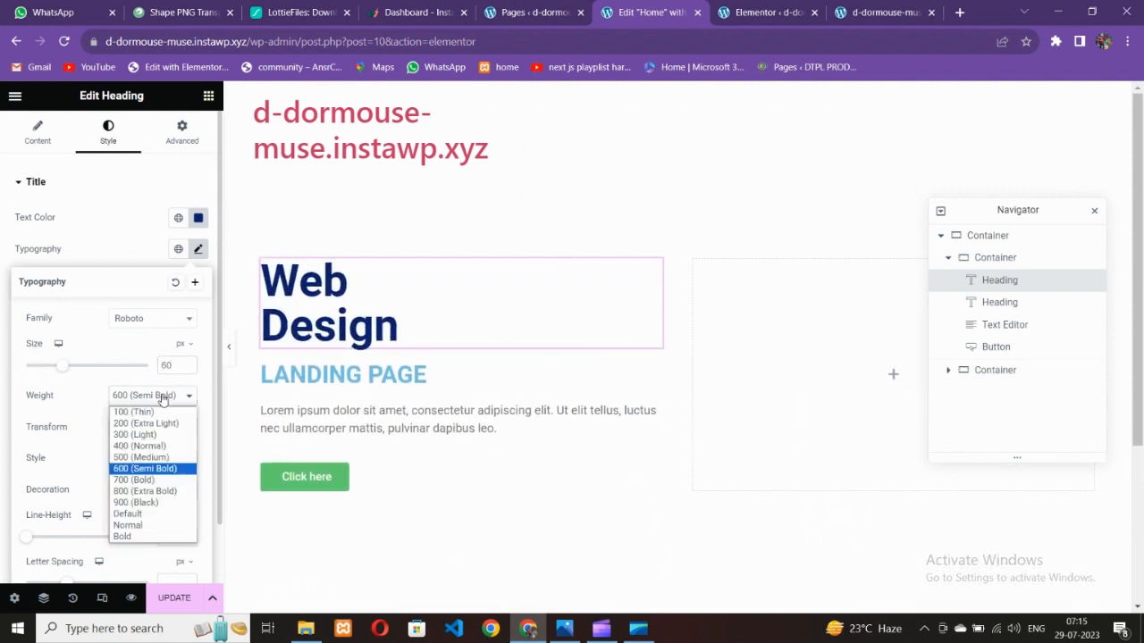
left_click(134, 484)
left_click(152, 395)
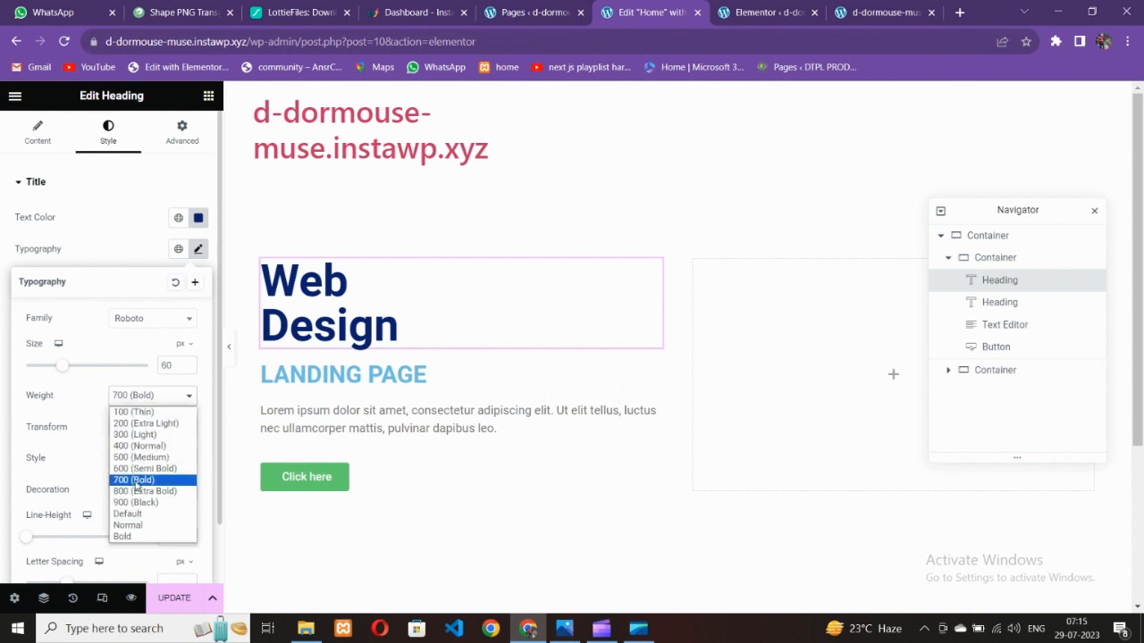
left_click(134, 488)
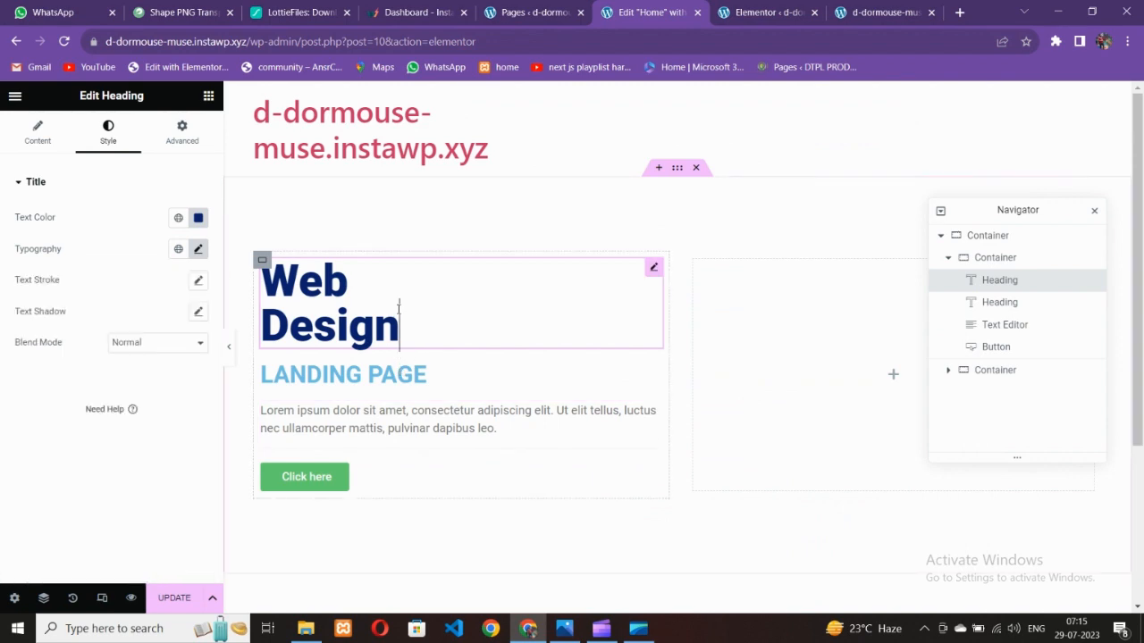
Step: Check the design image and change the Web Design heading's font family to Poppins
left_click(564, 628)
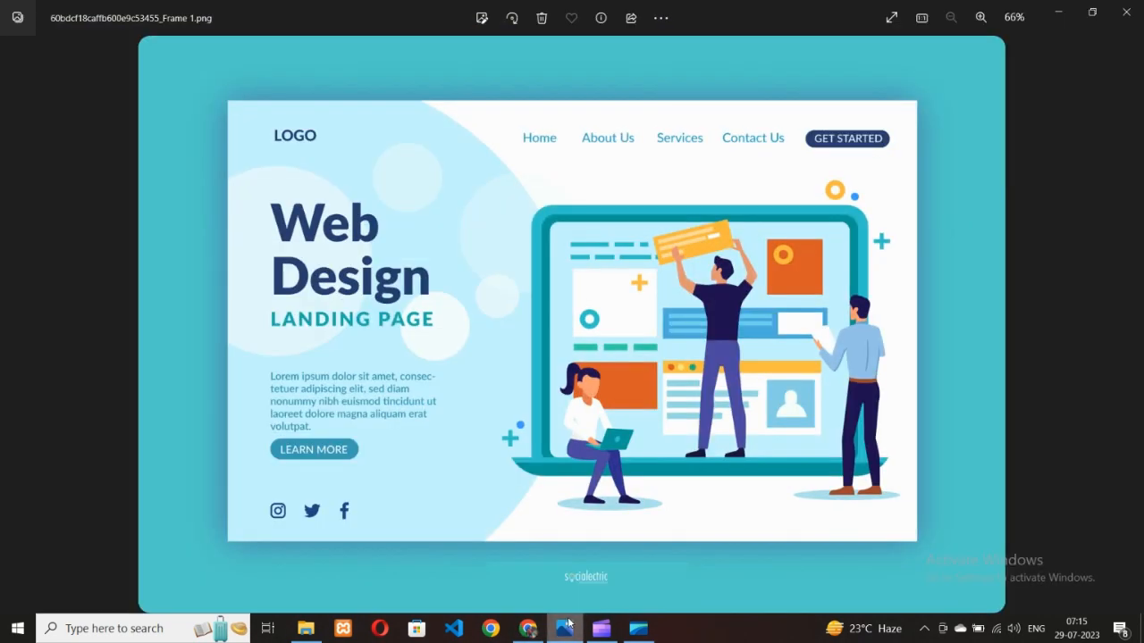
left_click(566, 625)
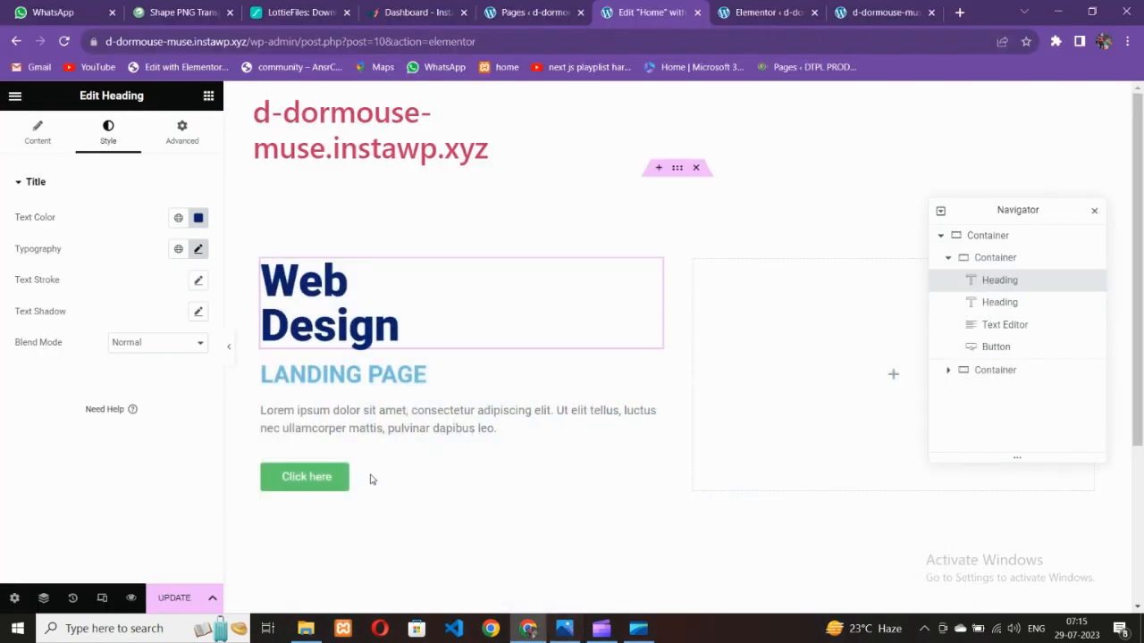
left_click(197, 251)
left_click(149, 322)
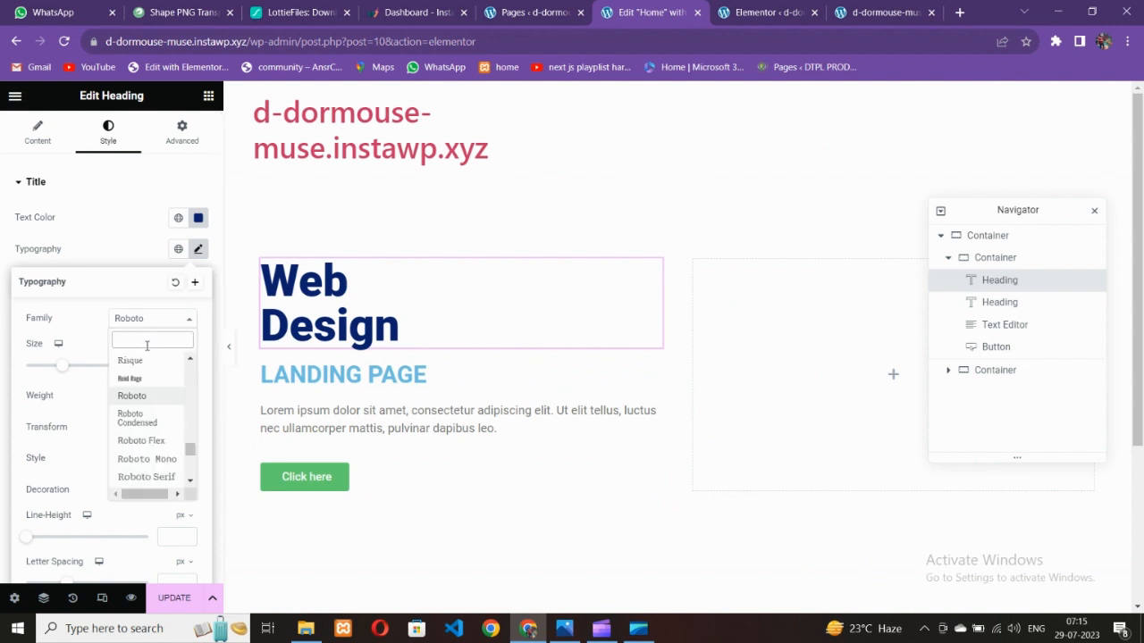
type("poppins")
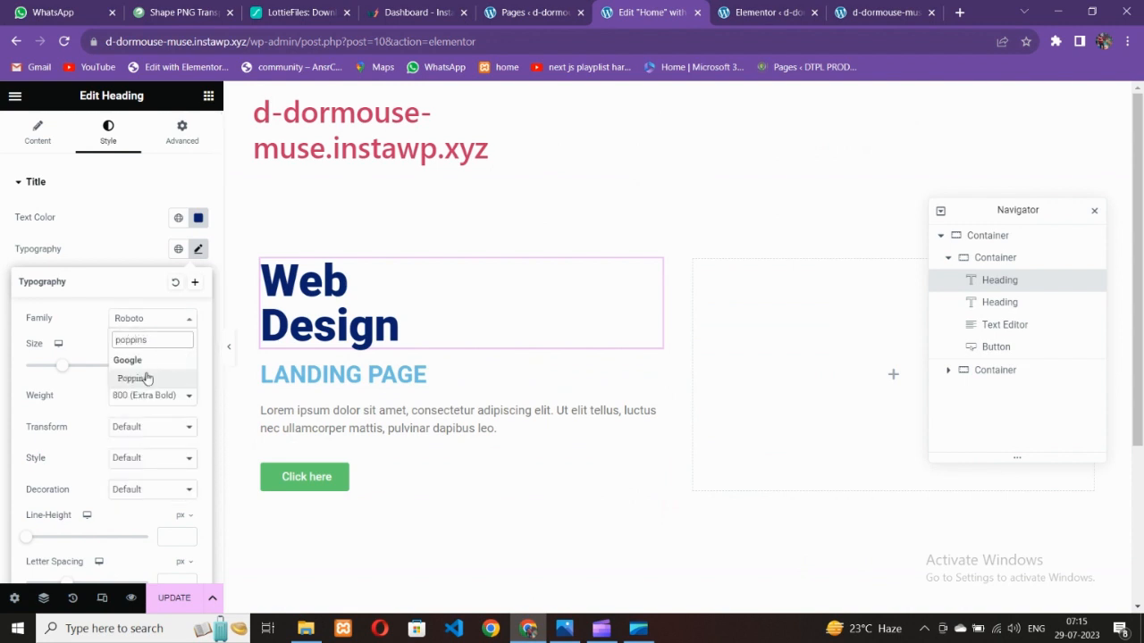
left_click(147, 378)
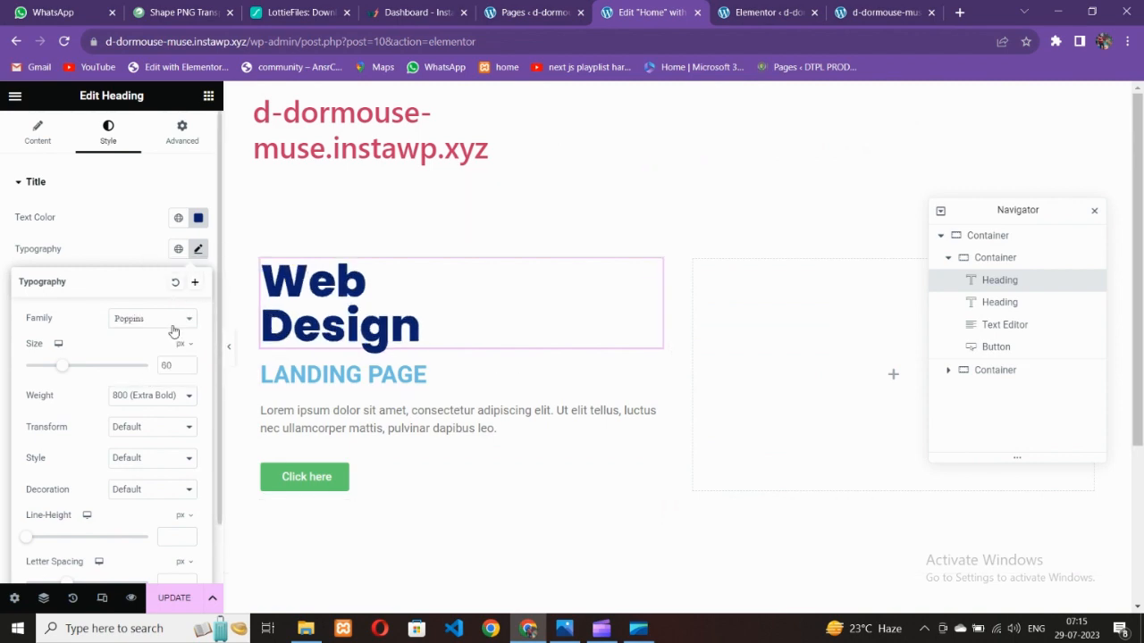
Step: Increase the Web Design heading's font size to 65 px
left_click(186, 364)
left_click(187, 365)
left_click(188, 364)
left_click(188, 365)
left_click(187, 364)
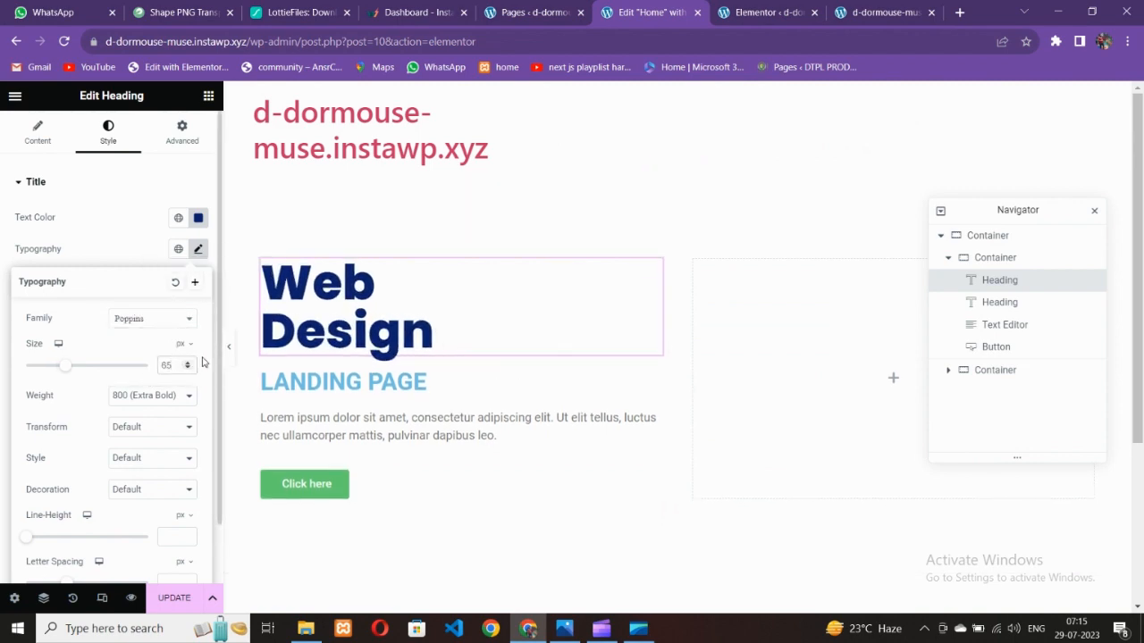
Step: Check the design image and set the Landing Page heading's text color to the darker blue #2F8BB1
left_click(568, 635)
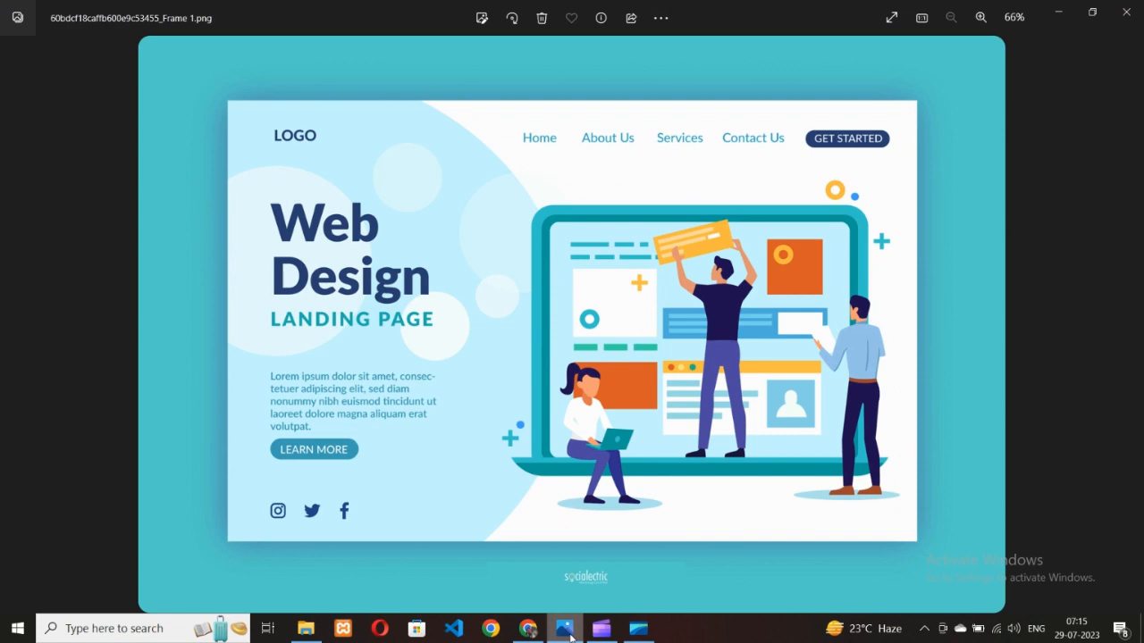
left_click(571, 634)
left_click(447, 380)
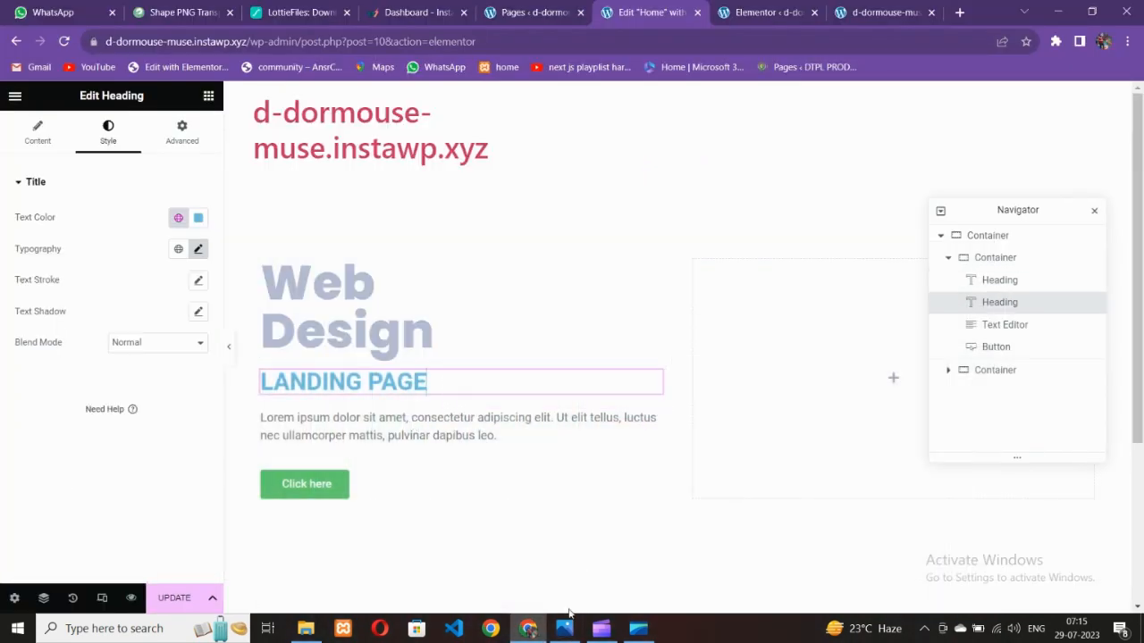
left_click(565, 633)
left_click(564, 630)
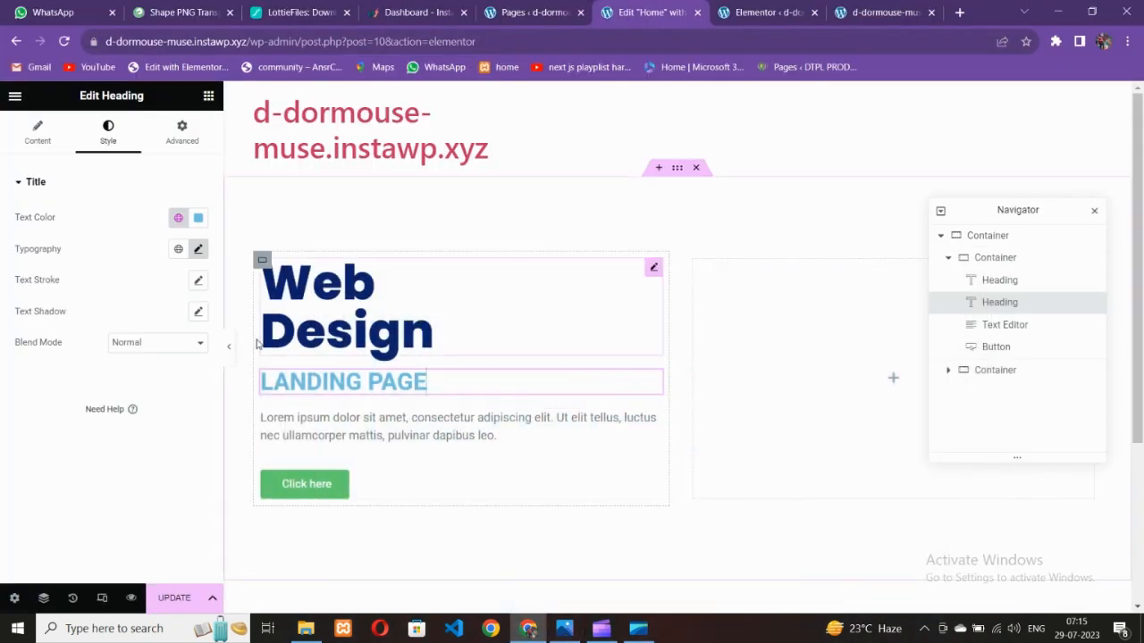
left_click(198, 220)
left_click_drag(225, 298, 238, 312)
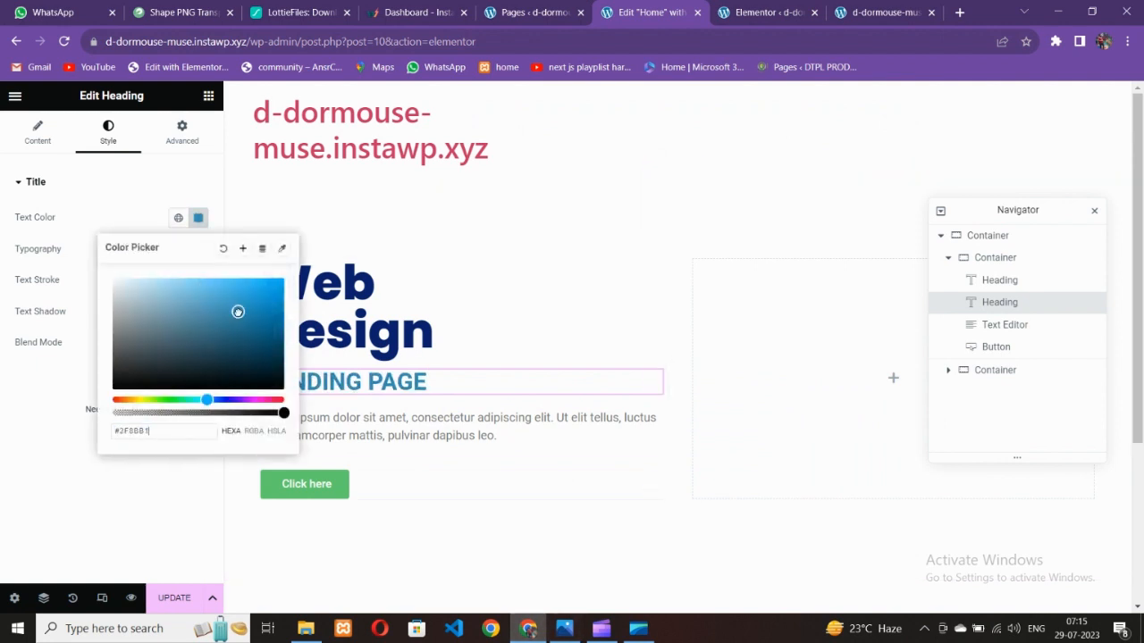
left_click(104, 502)
Step: Set the Landing Page heading's font size to 30 px
left_click(198, 251)
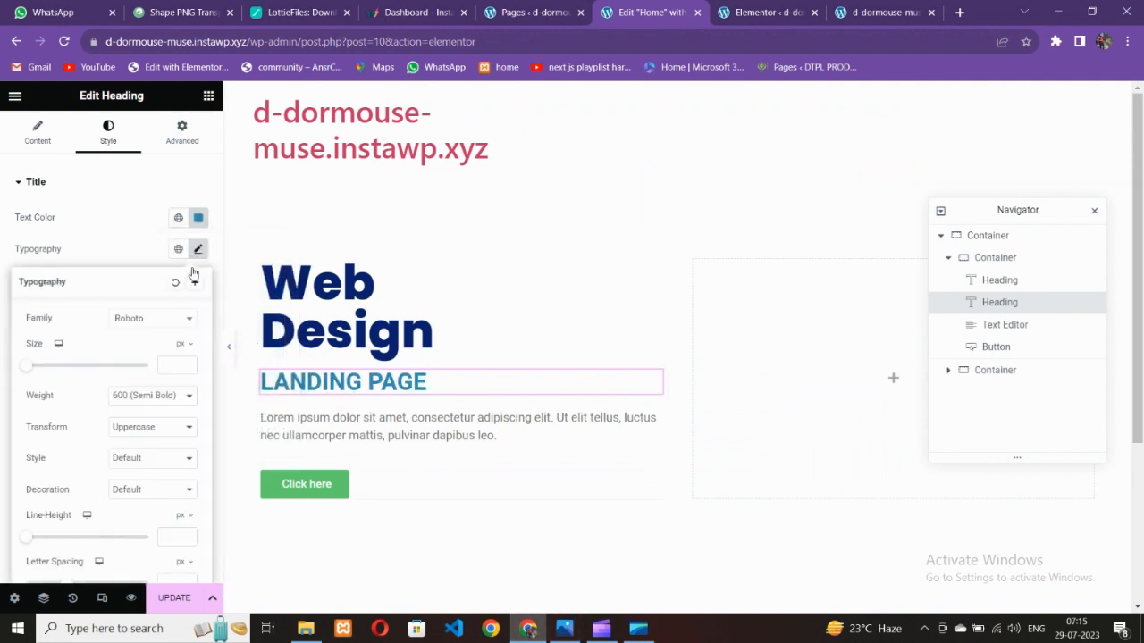
left_click(190, 364)
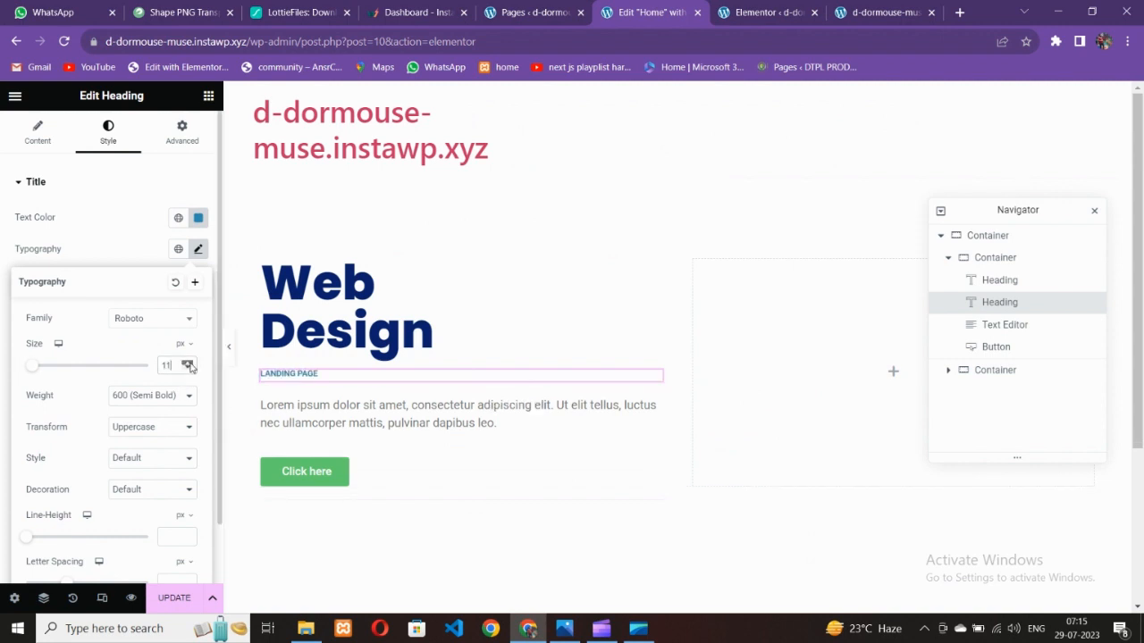
left_click(189, 364)
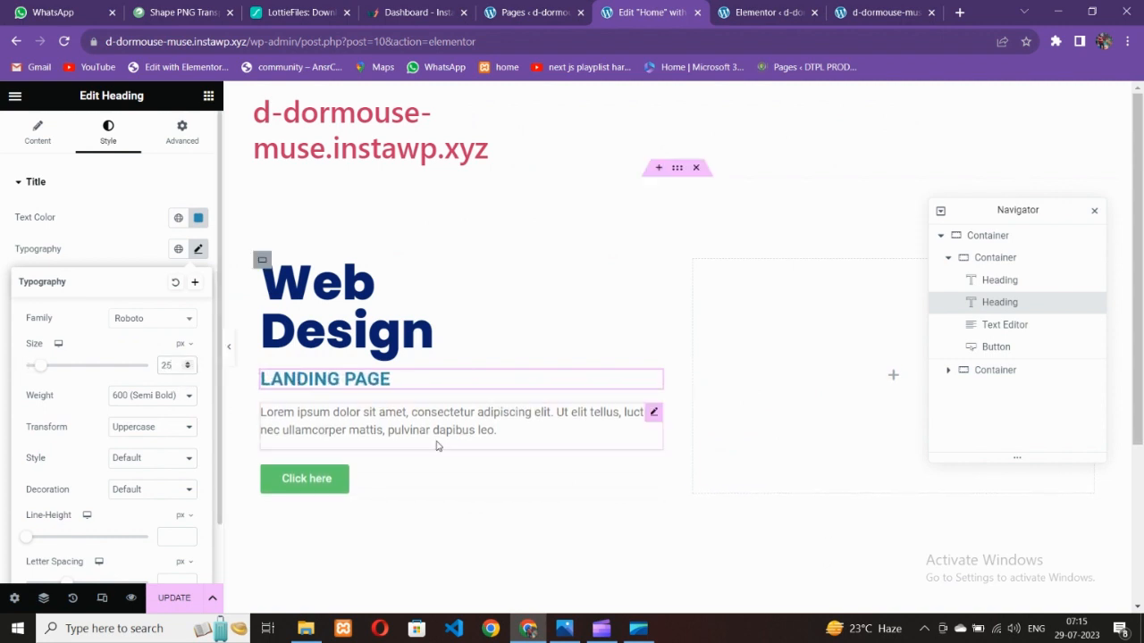
left_click(186, 364)
left_click(186, 365)
left_click(187, 365)
left_click(187, 365)
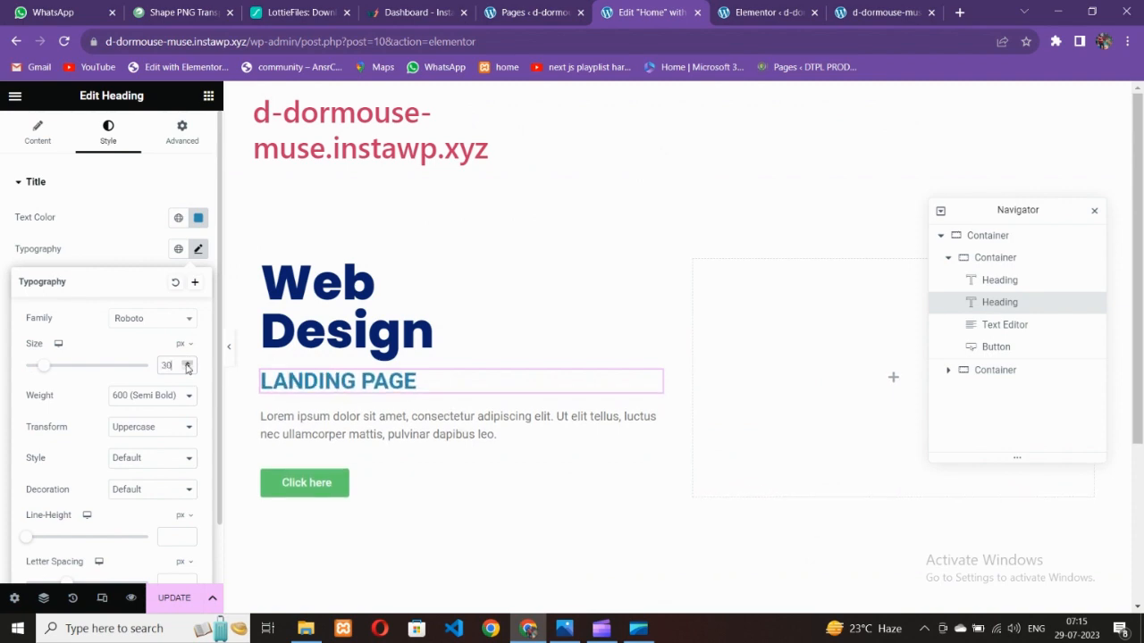
Step: Check the design image and copy the color code #2F8BB1 from the Landing Page heading's text color
left_click(564, 629)
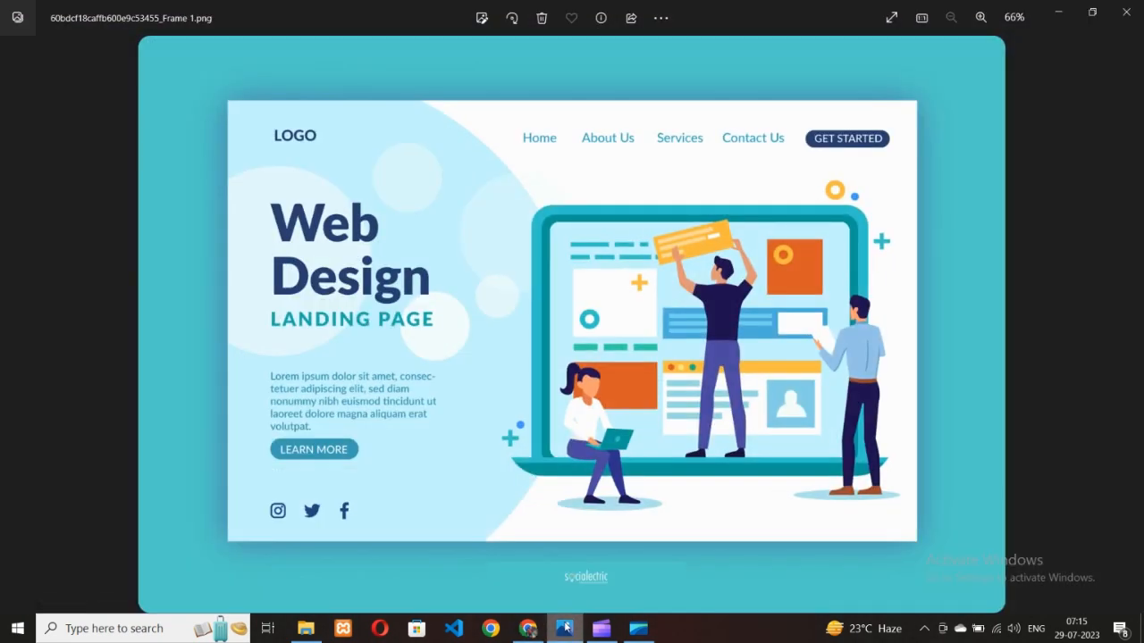
left_click(564, 629)
left_click(348, 427)
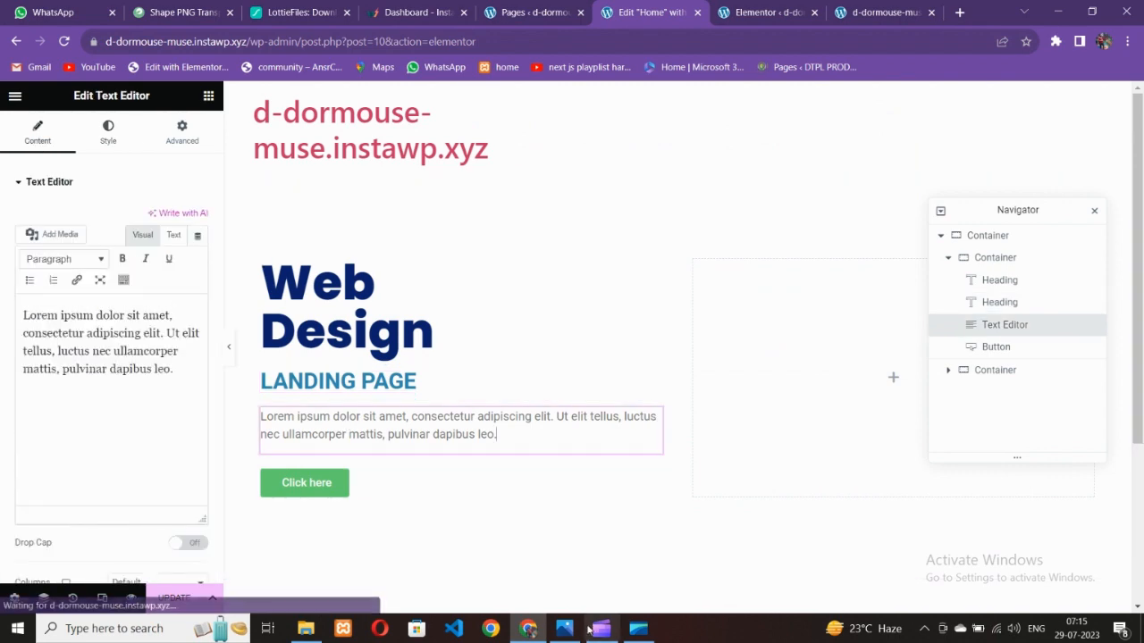
left_click(564, 630)
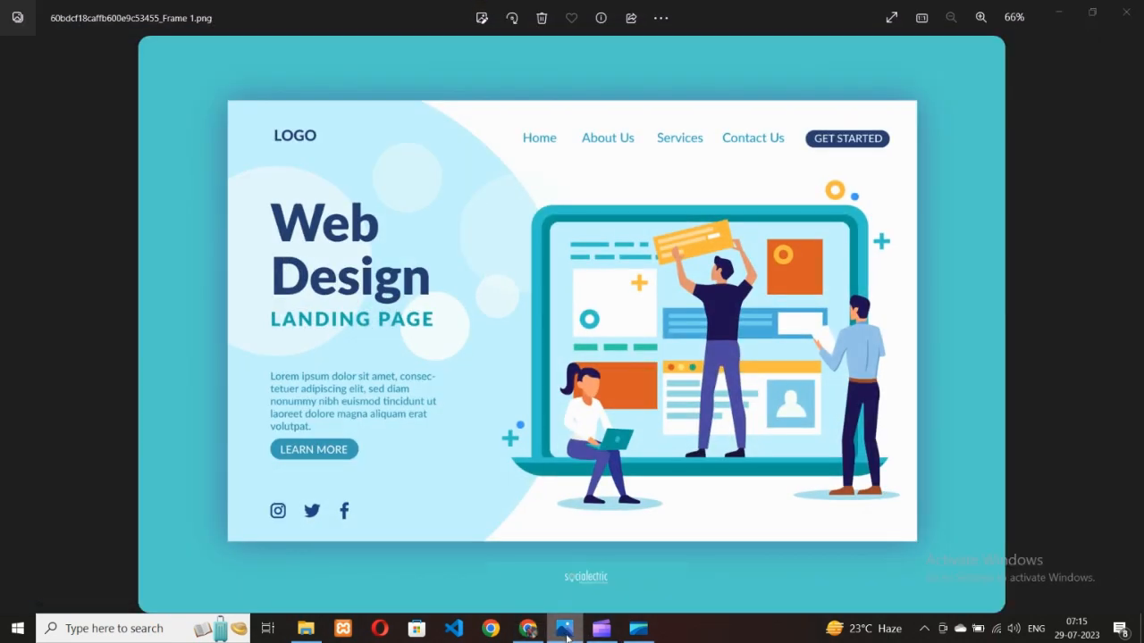
left_click(563, 628)
left_click(338, 381)
left_click(198, 219)
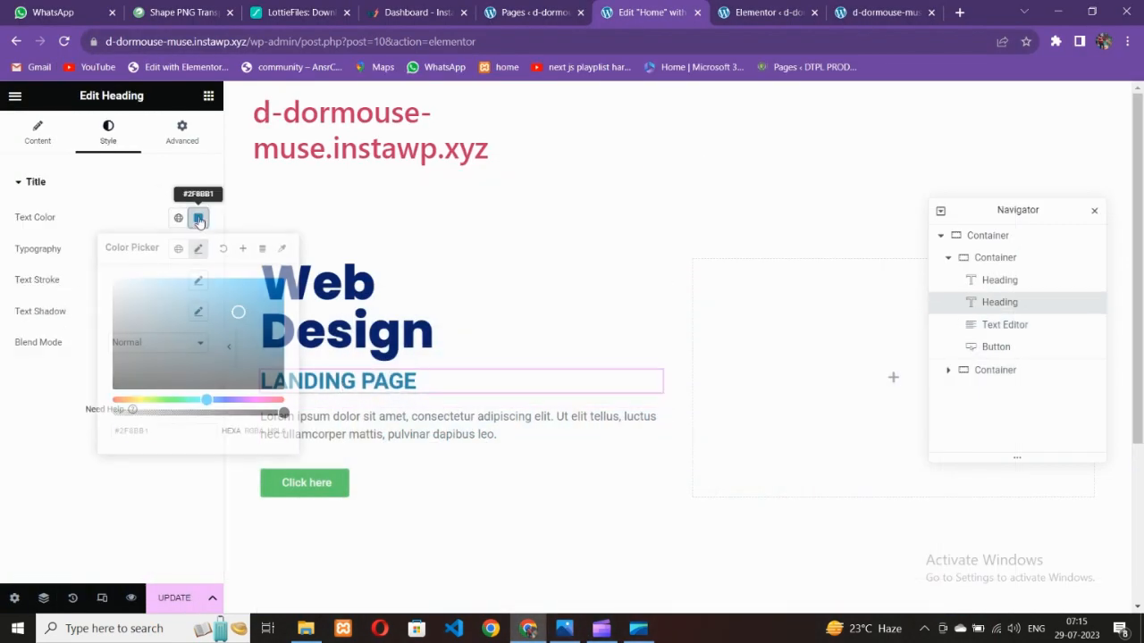
left_click_drag(165, 431, 122, 433)
key("ctrl+c")
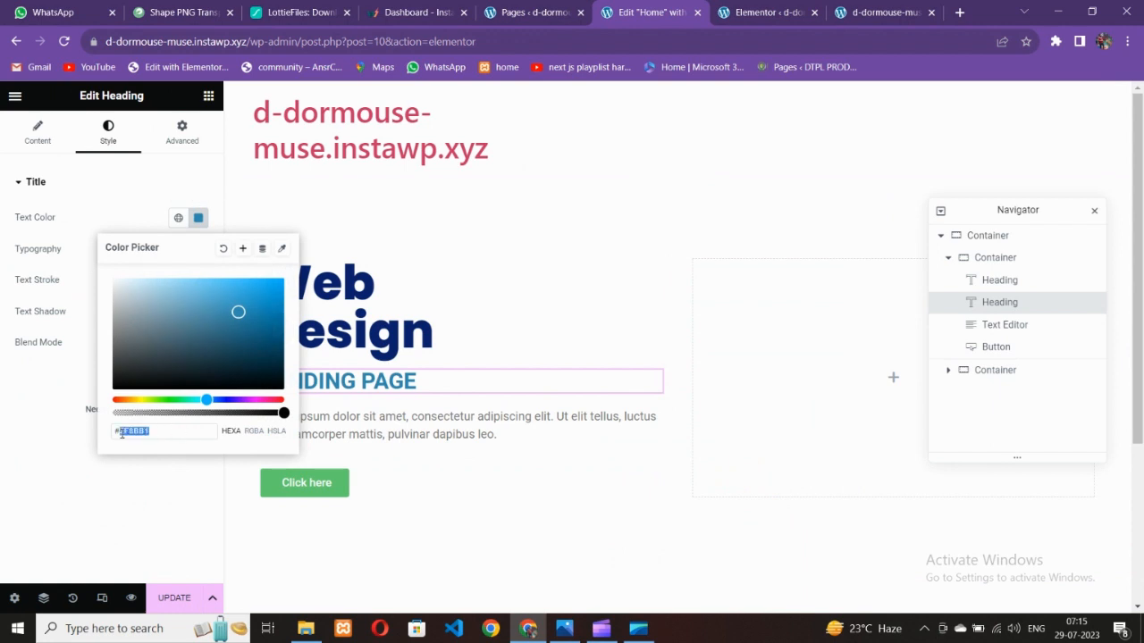
left_click(69, 461)
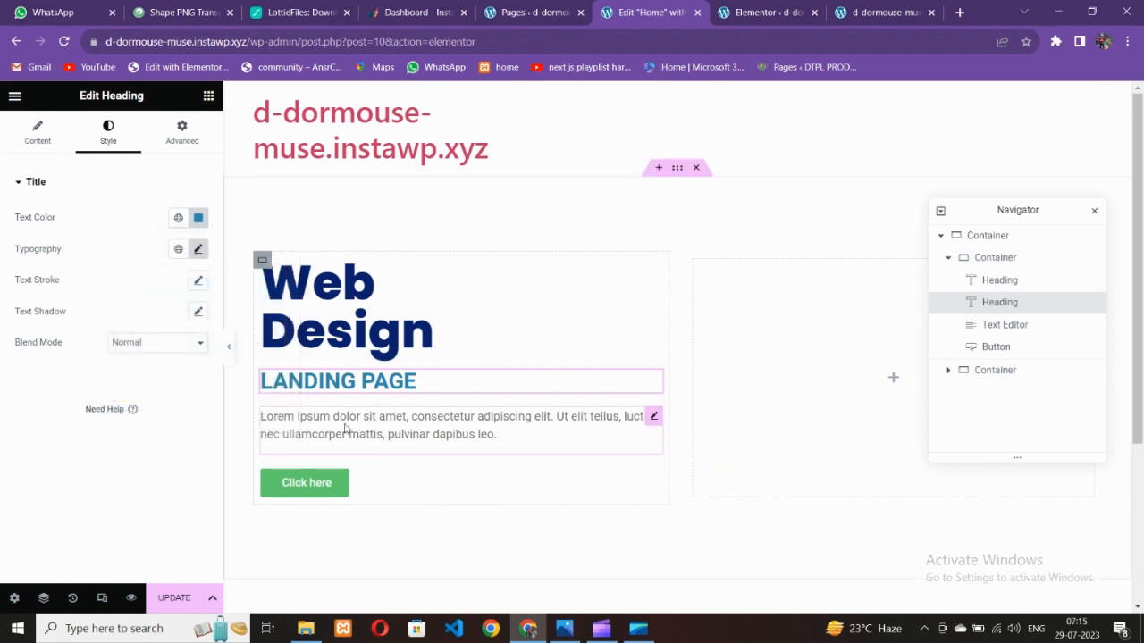
Step: Apply the copied color #2F8BB1 as the lorem ipsum paragraph's text color
left_click(349, 429)
left_click(125, 138)
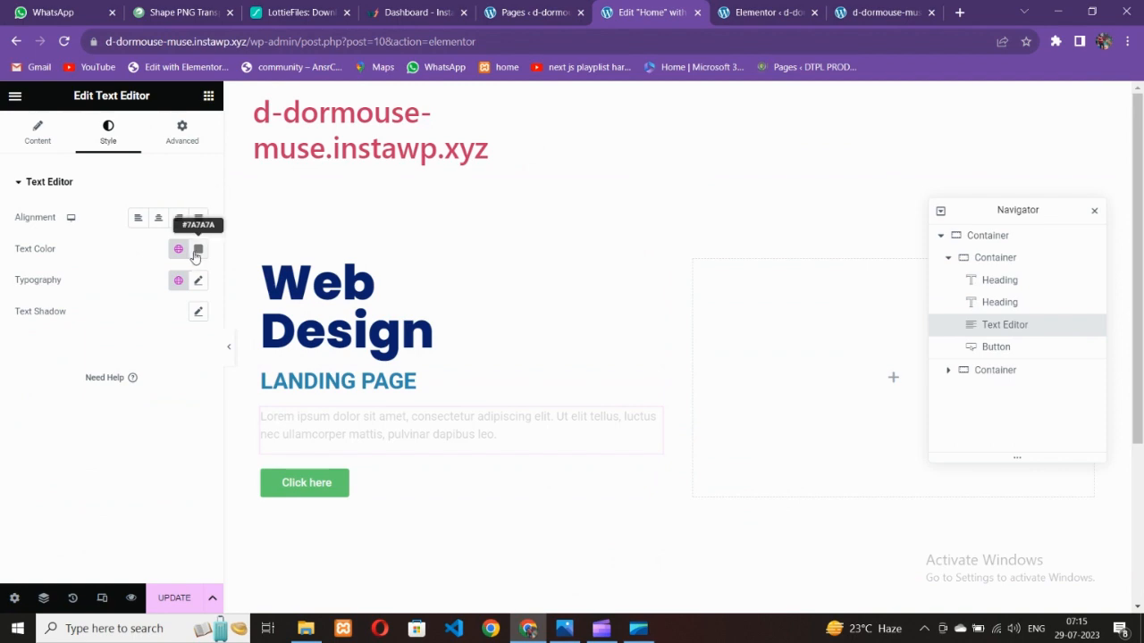
left_click(199, 249)
key("ctrl+v")
left_click(23, 471)
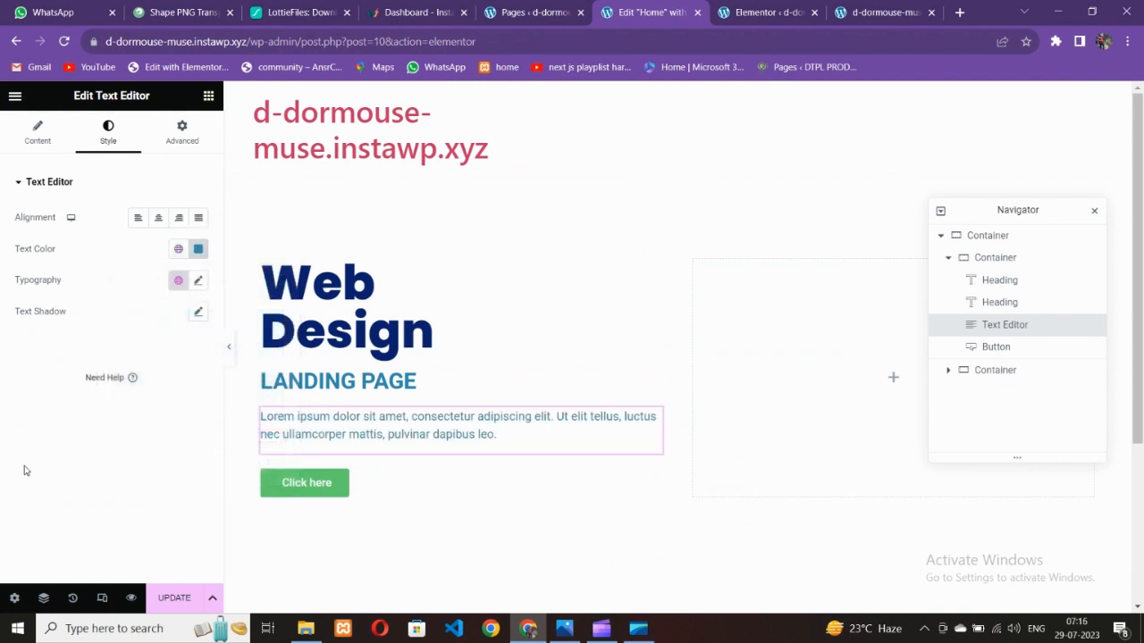
Step: Check the design image, unlink the paragraph's margin values and set its right margin to 200 px
left_click(564, 628)
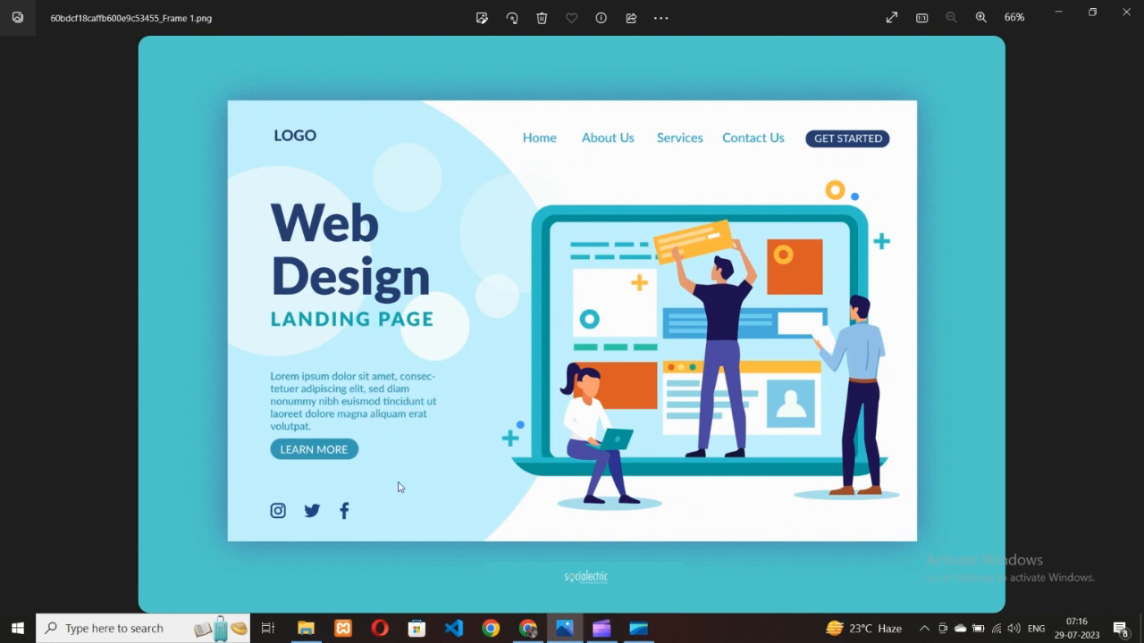
left_click(527, 628)
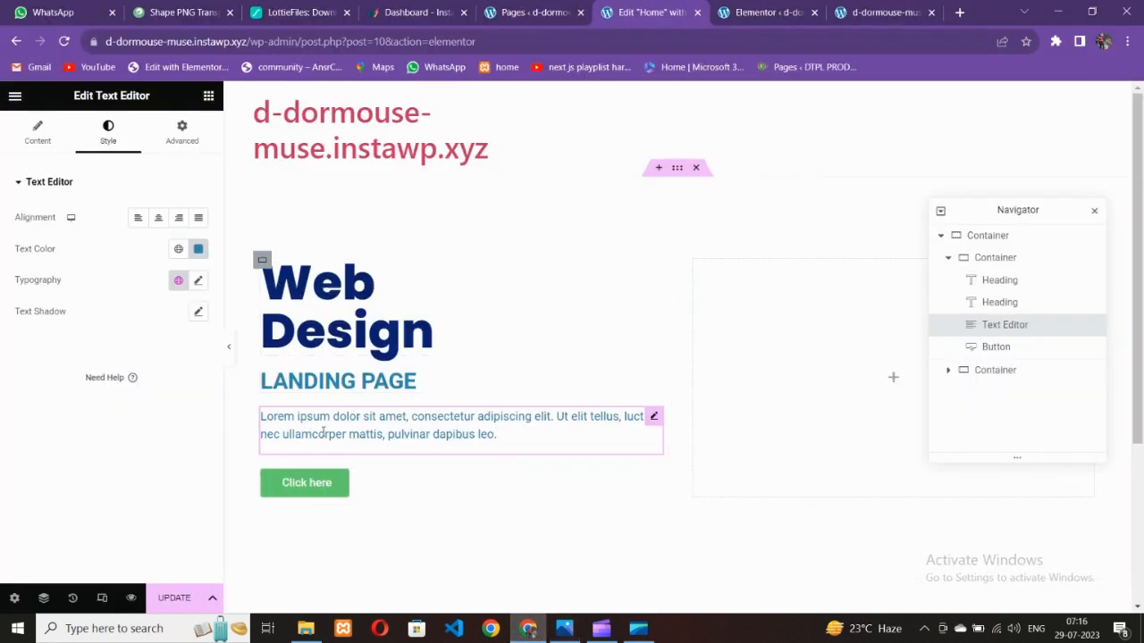
left_click(175, 141)
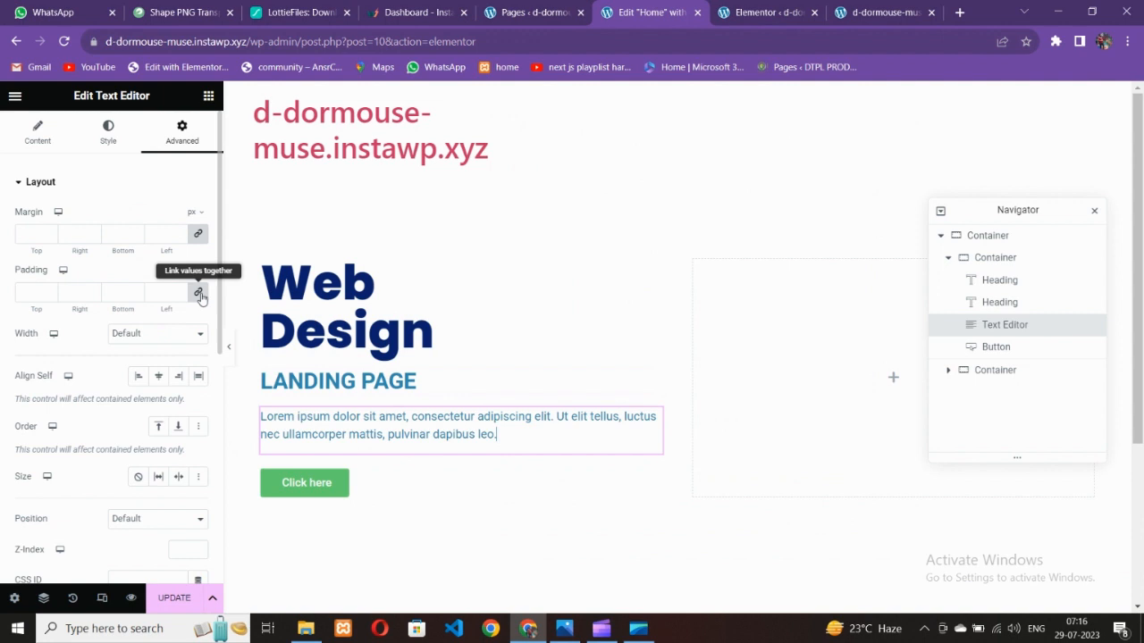
left_click(198, 233)
left_click(93, 233)
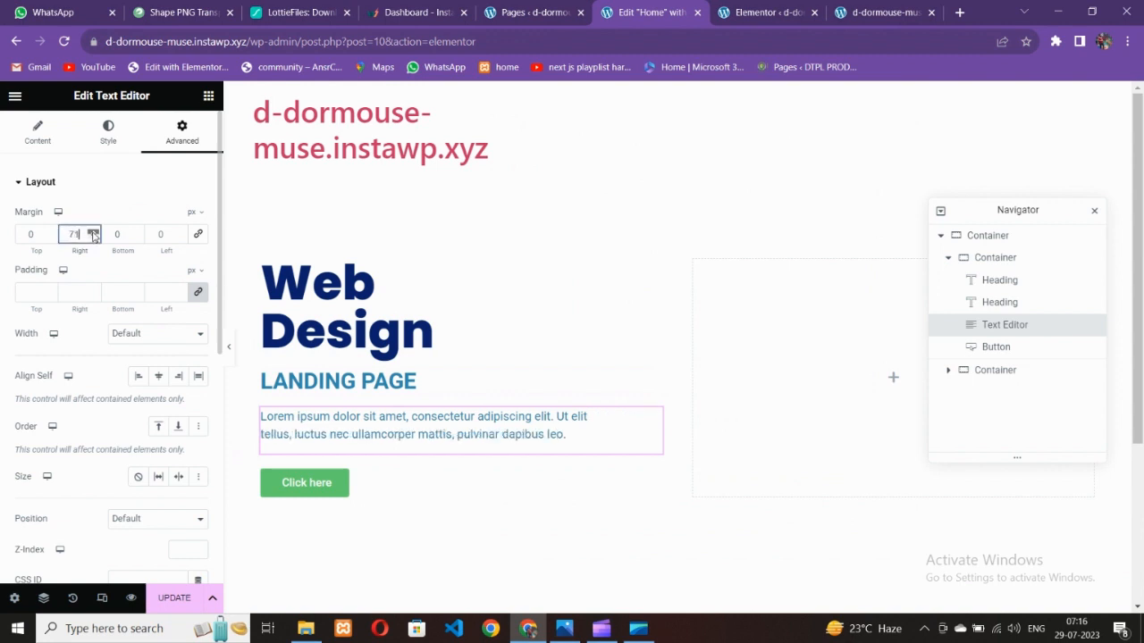
left_click(93, 231)
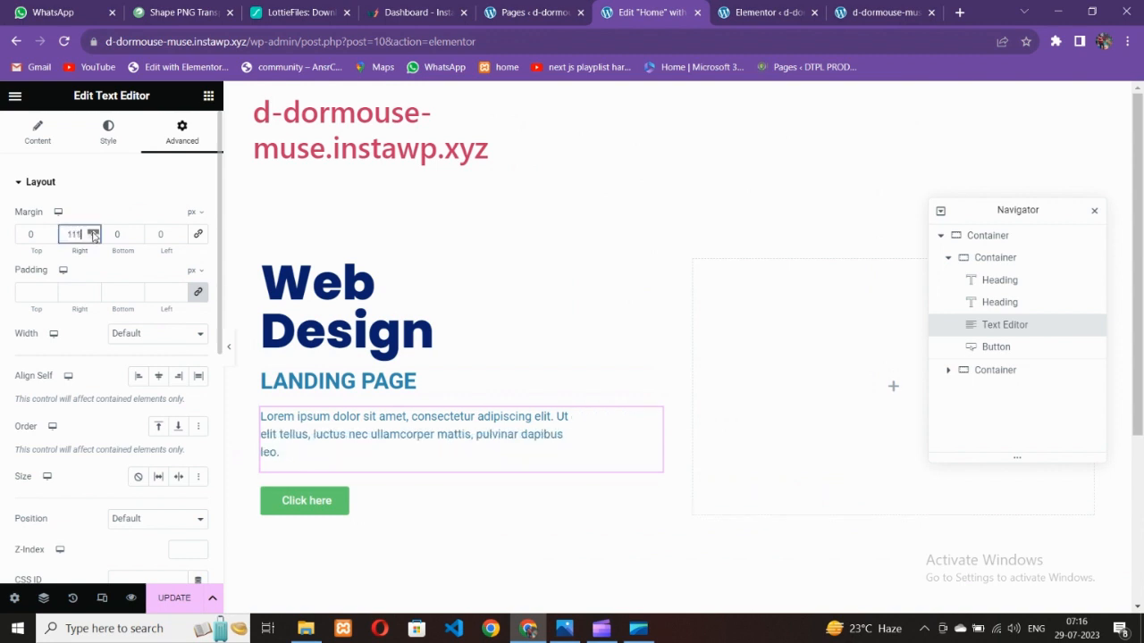
left_click(93, 231)
left_click(92, 232)
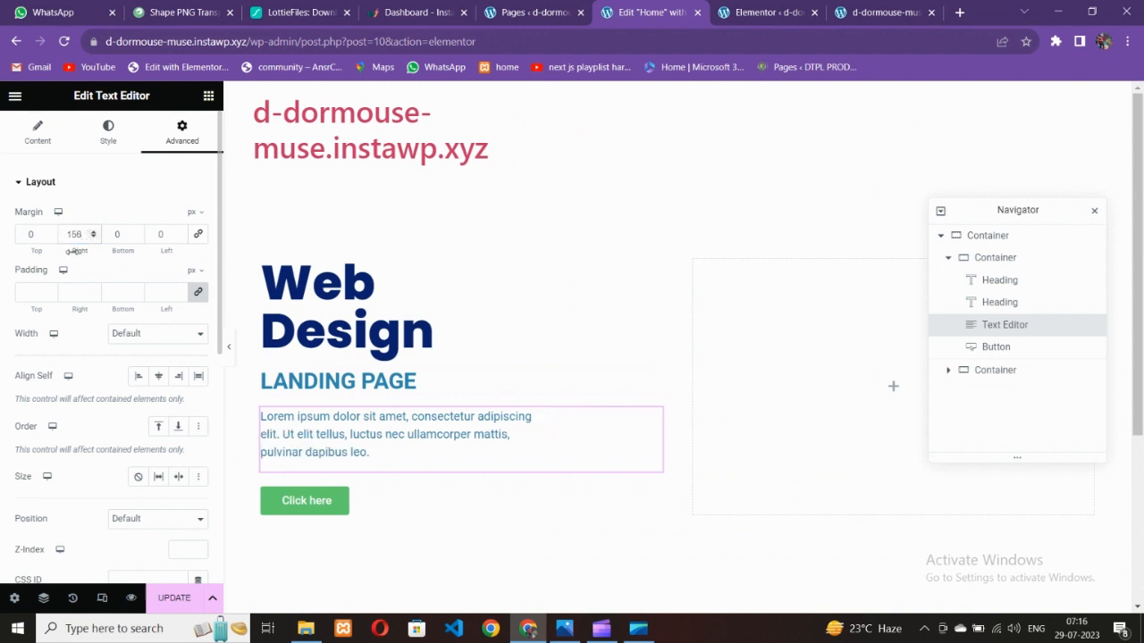
key("BackSpace")
key("BackSpace")
key("BackSpace")
type("200")
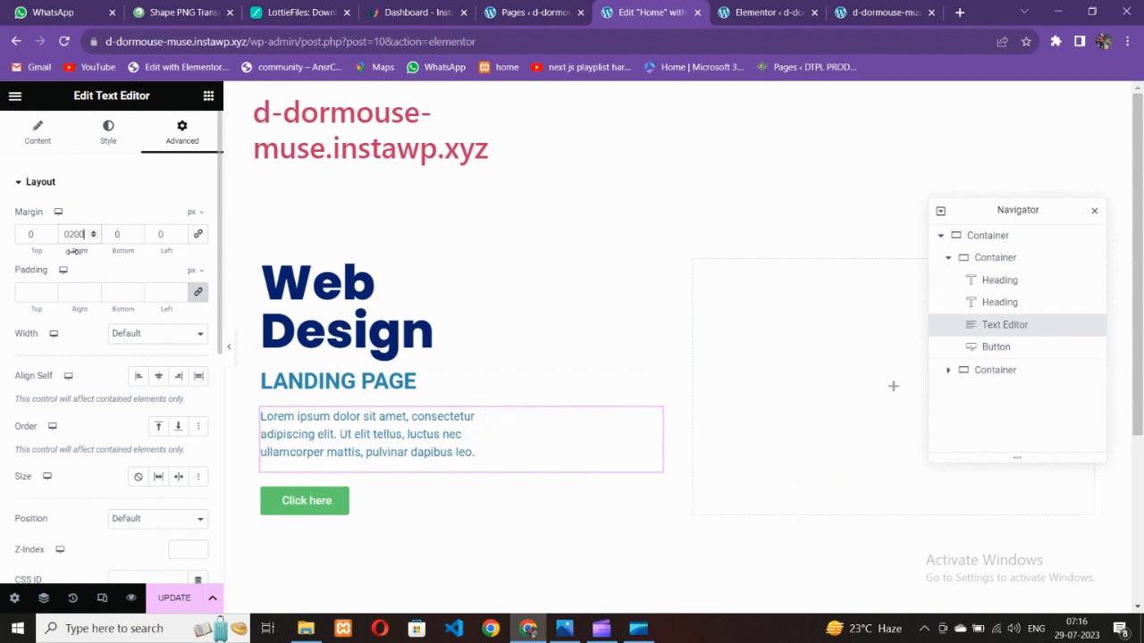
Step: Set the paragraph's top margin to 40 px and compare the spacing with the design image
left_click(564, 628)
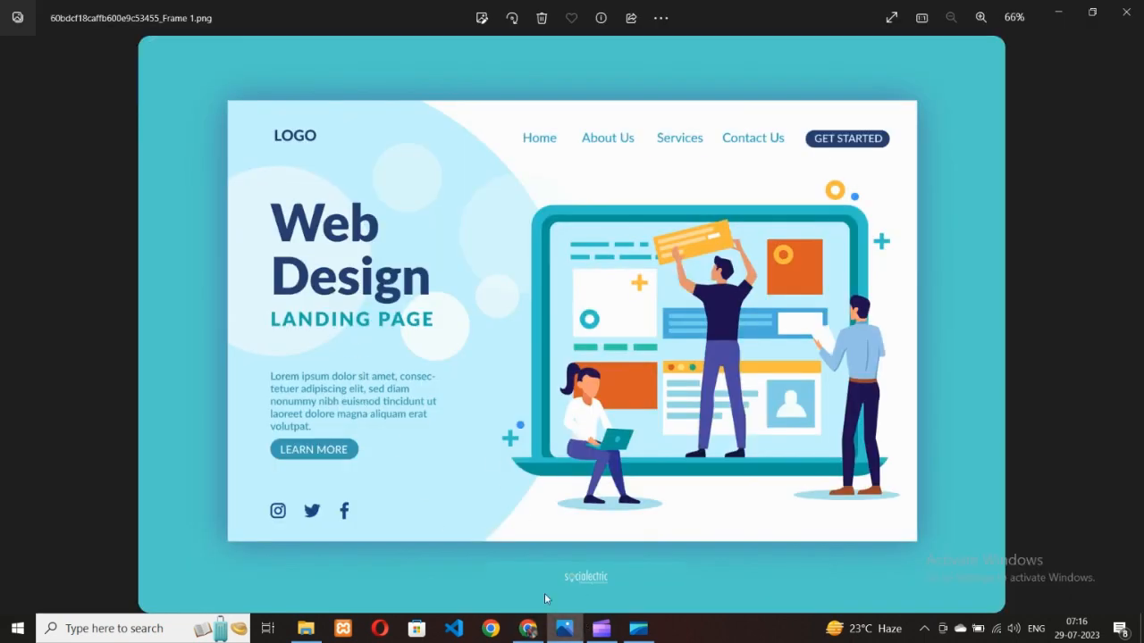
left_click(561, 628)
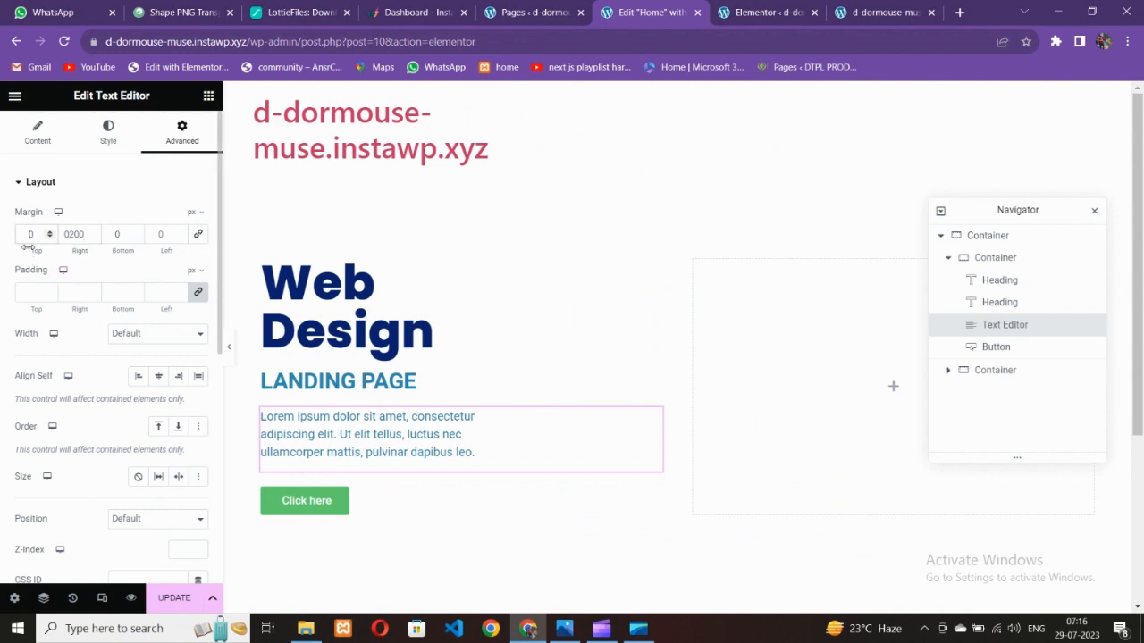
type("5")
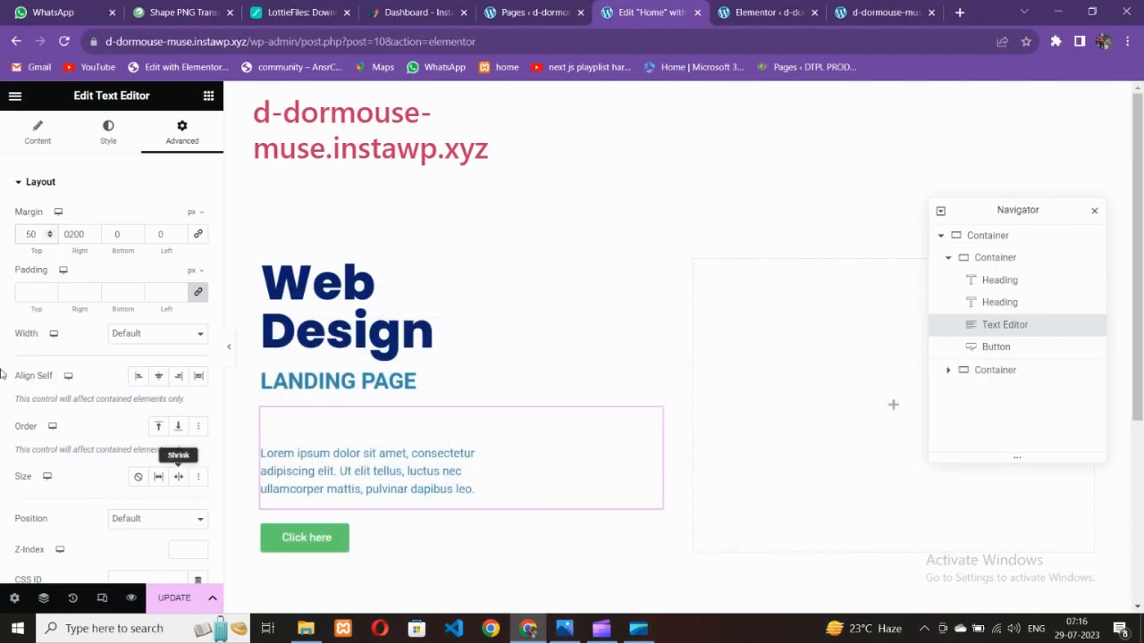
key("BackSpace")
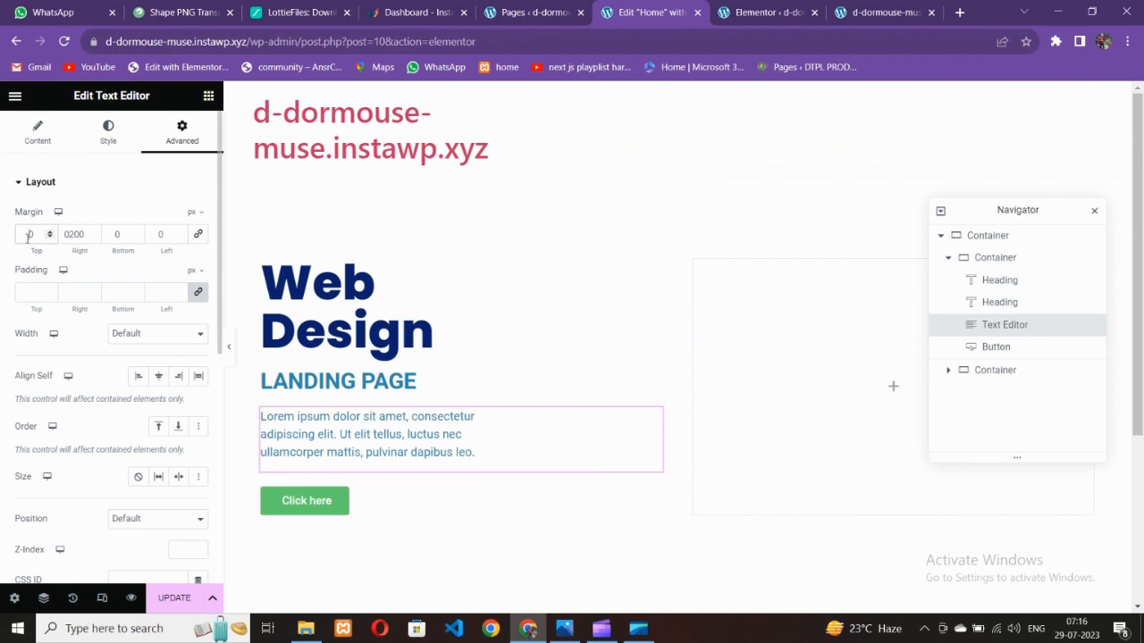
type("4")
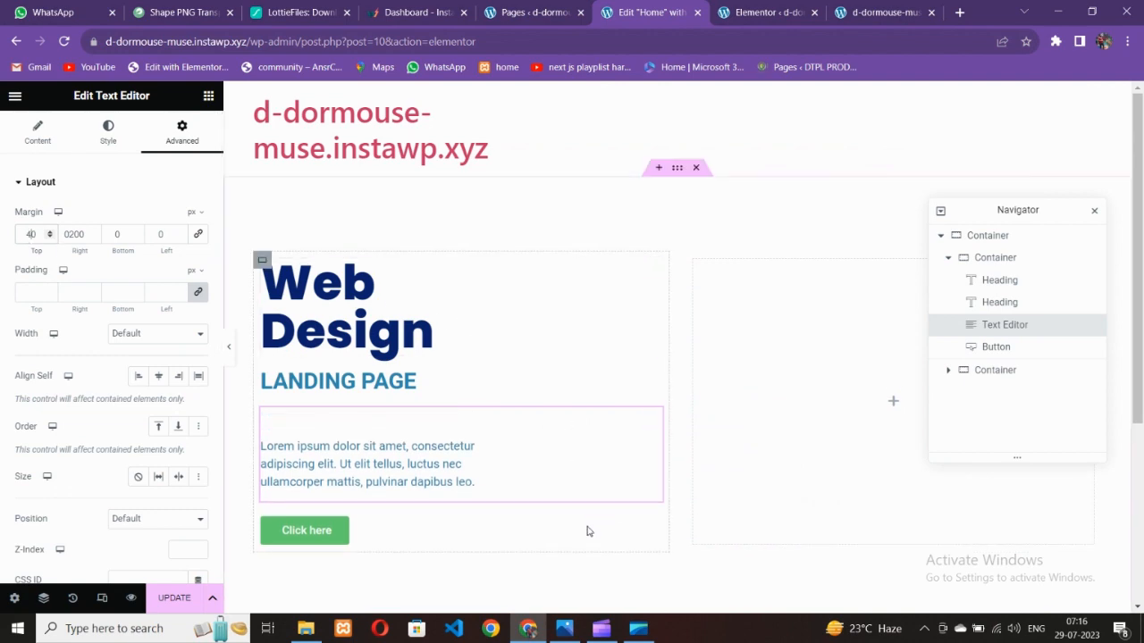
left_click(569, 628)
left_click(569, 627)
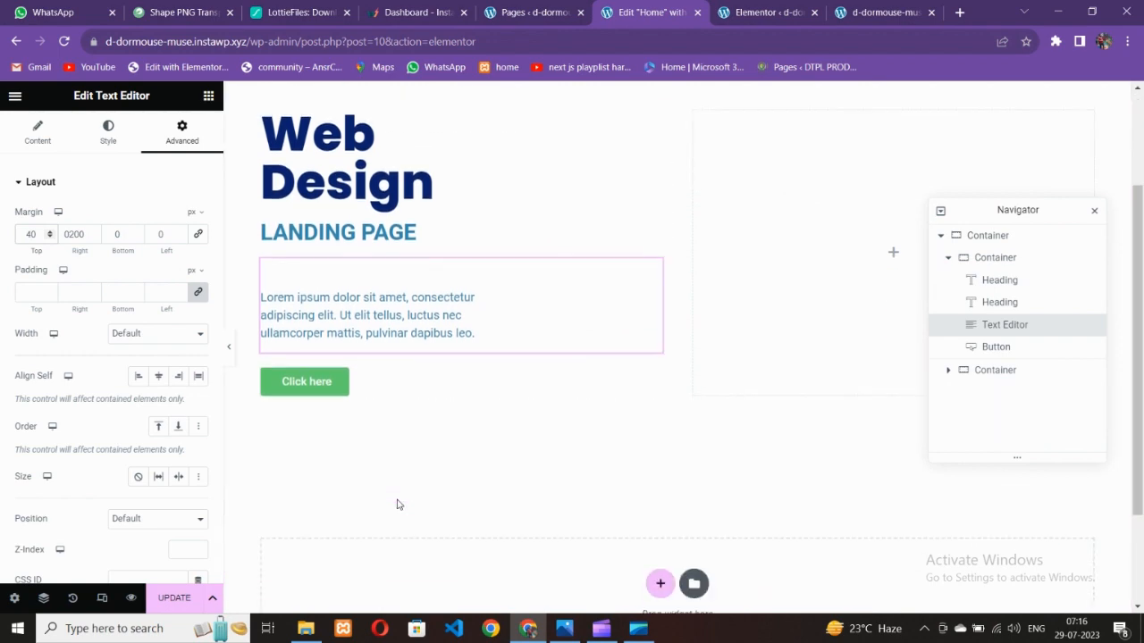
Step: Check the design image and change the button's text to LEARN MORE
left_click(569, 625)
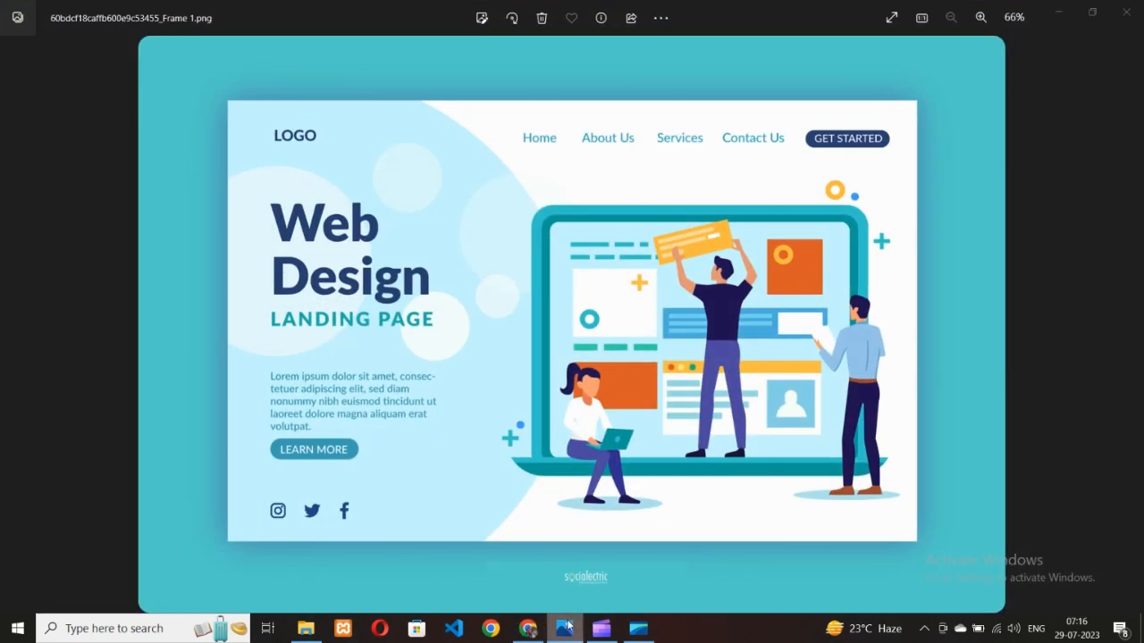
left_click(569, 627)
left_click(304, 382)
left_click_drag(153, 249, 101, 249)
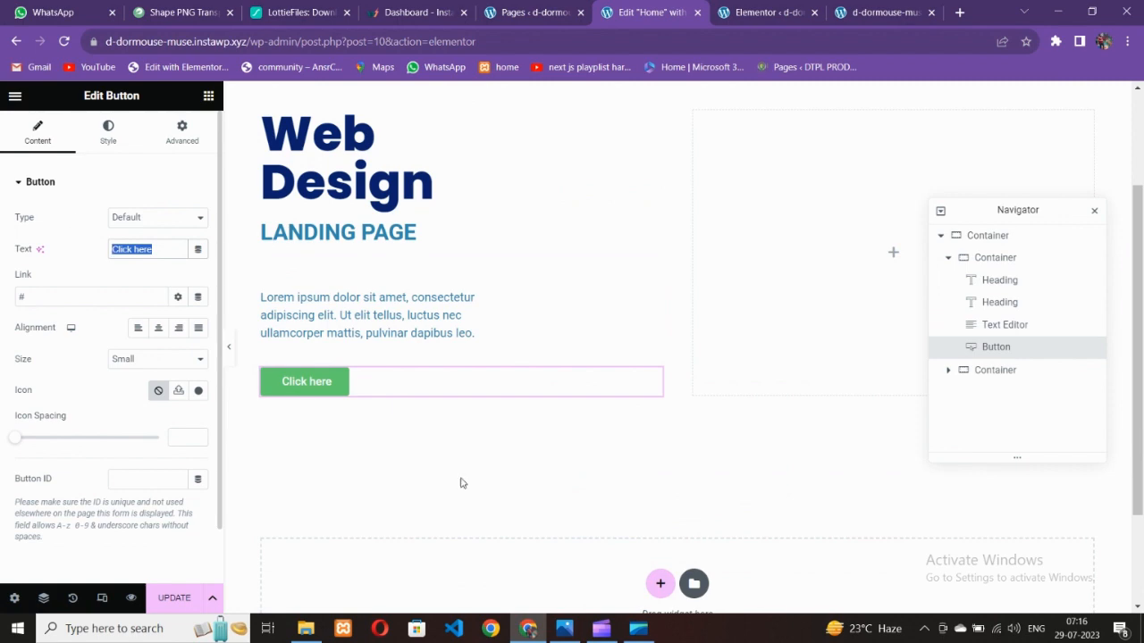
left_click(567, 628)
left_click(566, 627)
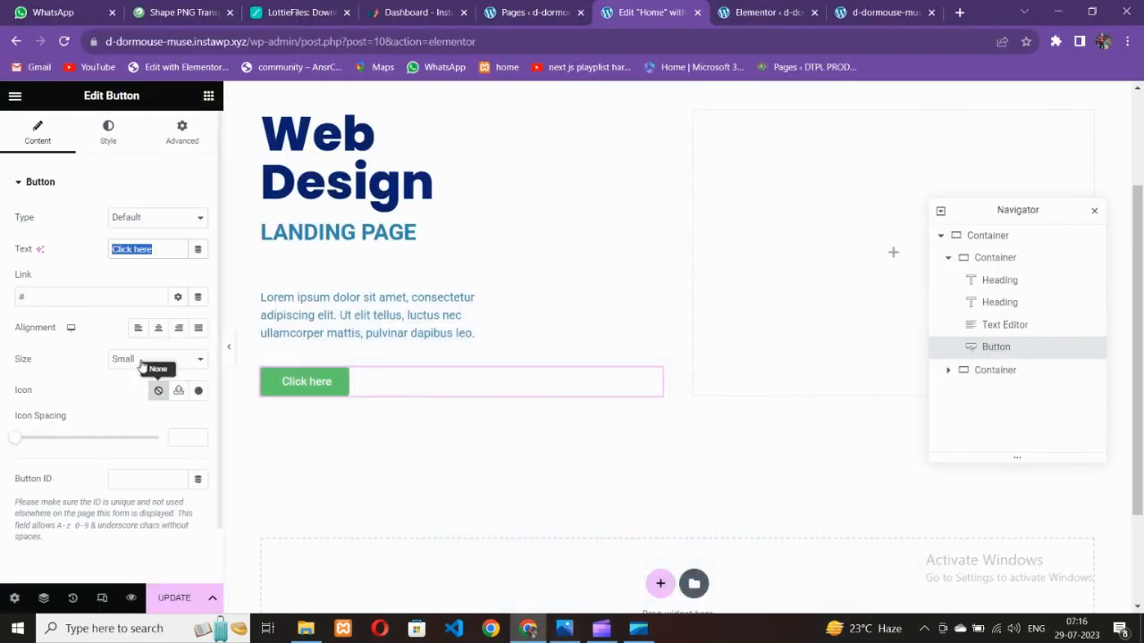
type("LEARN MORE")
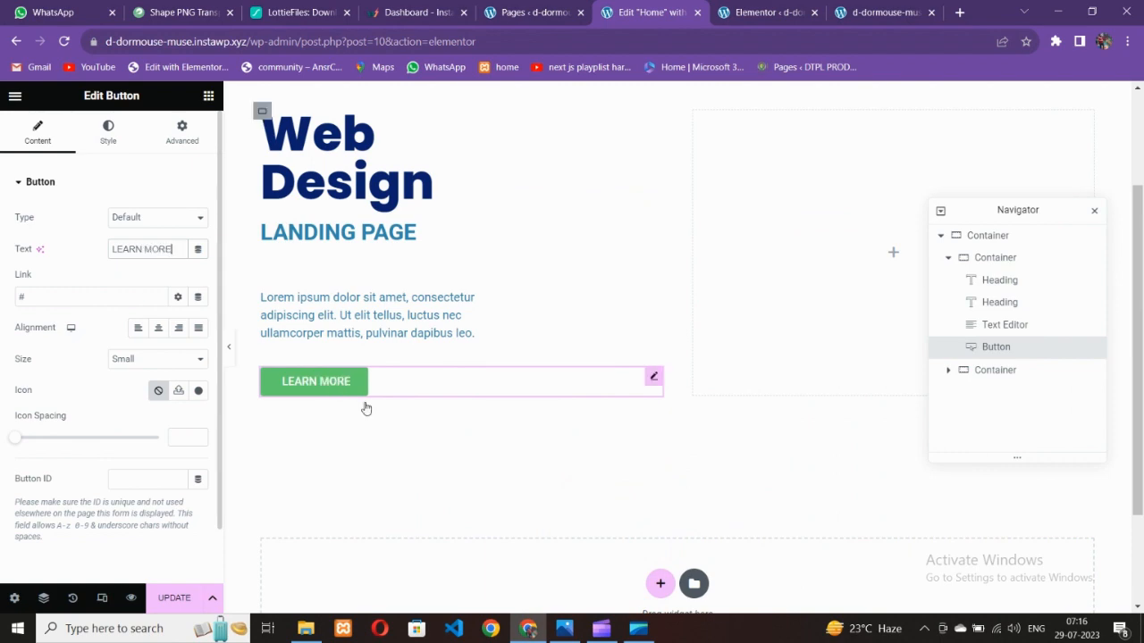
Step: Check the button color in the design image and select the Landing Page heading's color code #2F8BB1 for reuse
left_click(569, 626)
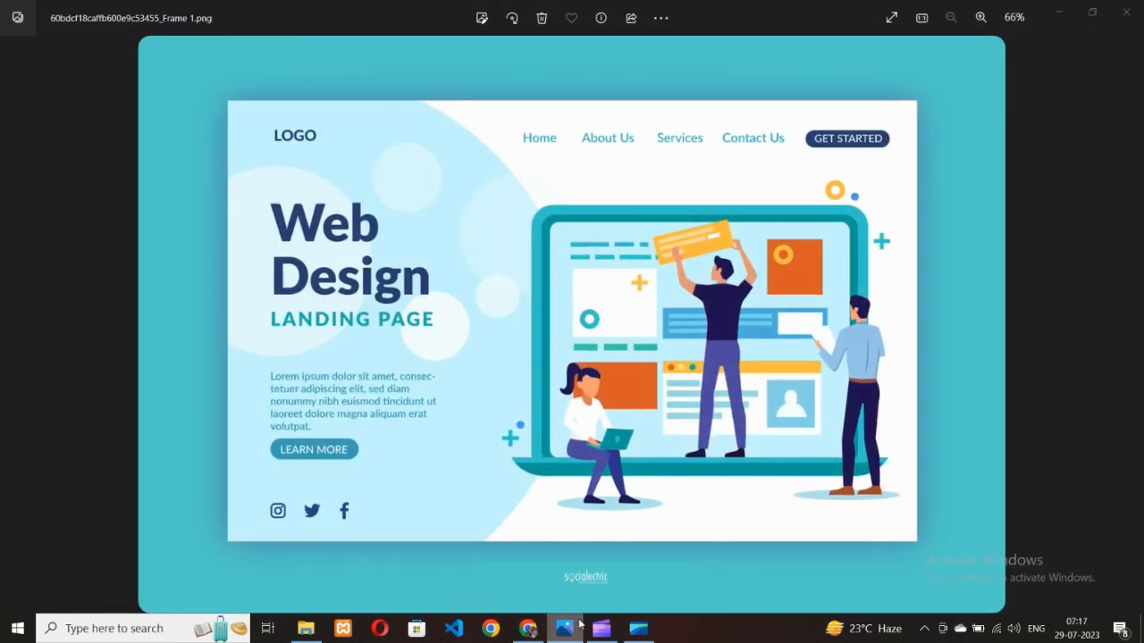
left_click(579, 624)
left_click(351, 234)
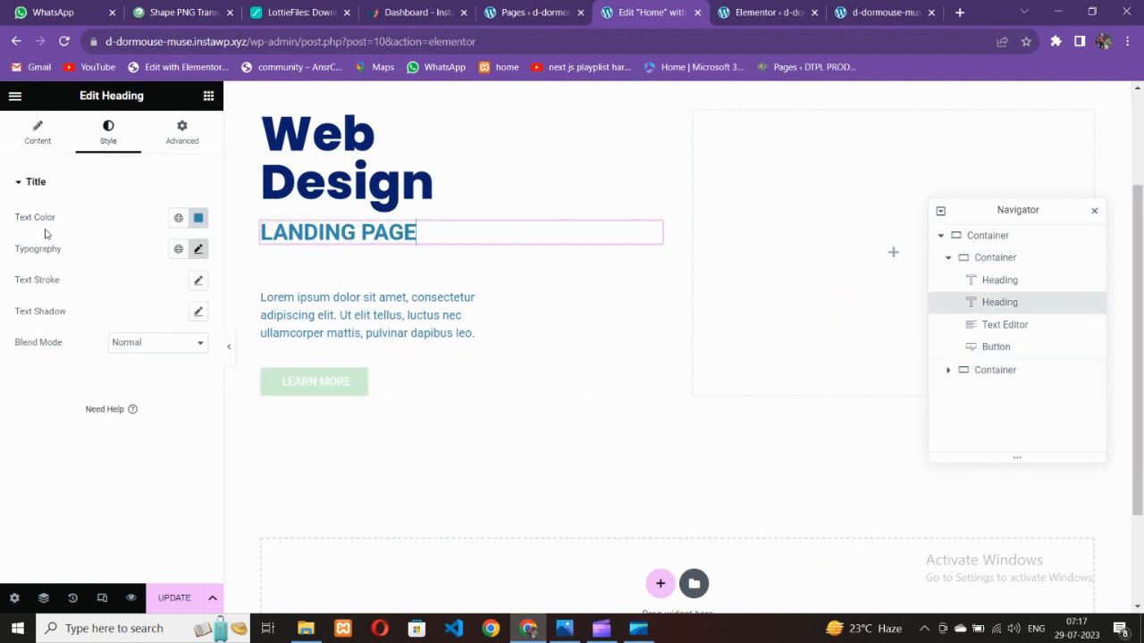
left_click(196, 218)
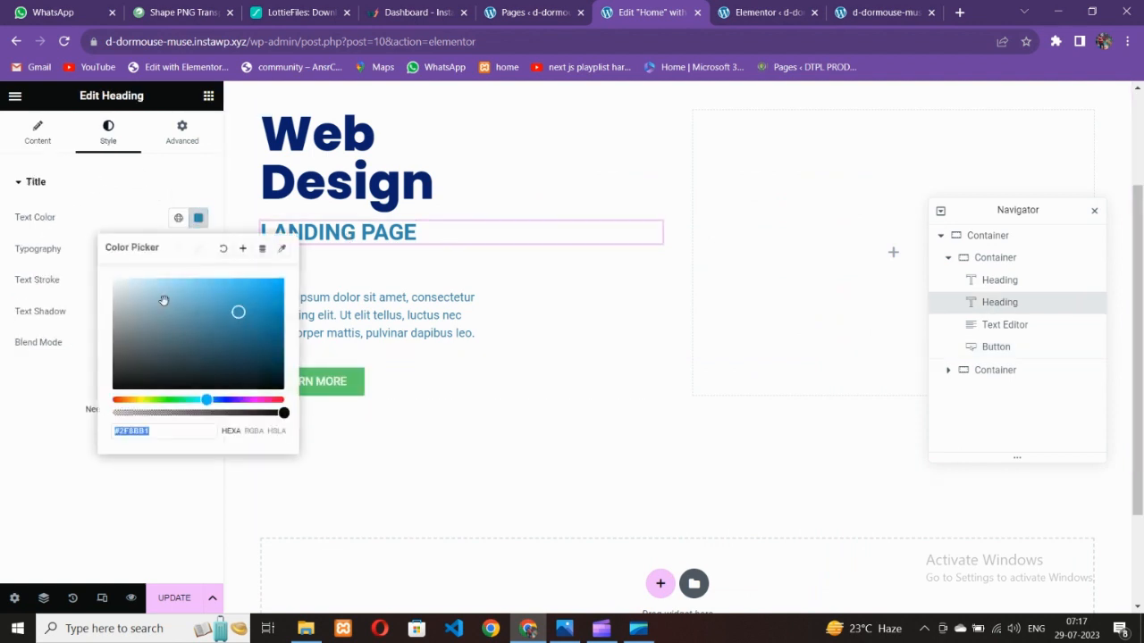
double_click(157, 436)
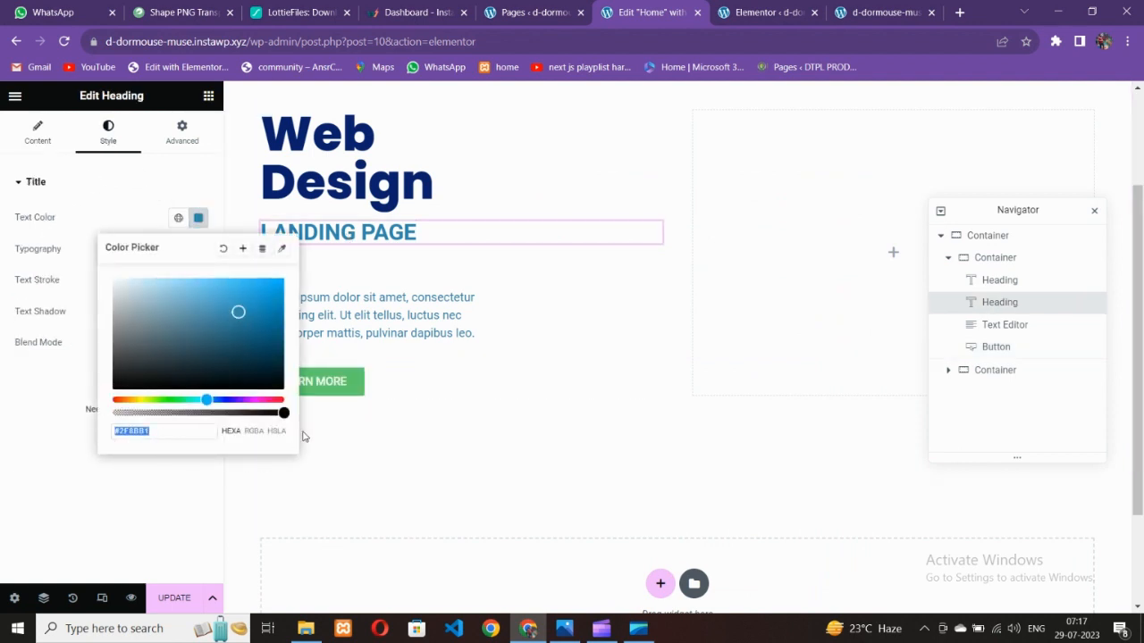
Step: Set the LEARN MORE button's background color to #2F8BB1
left_click(323, 386)
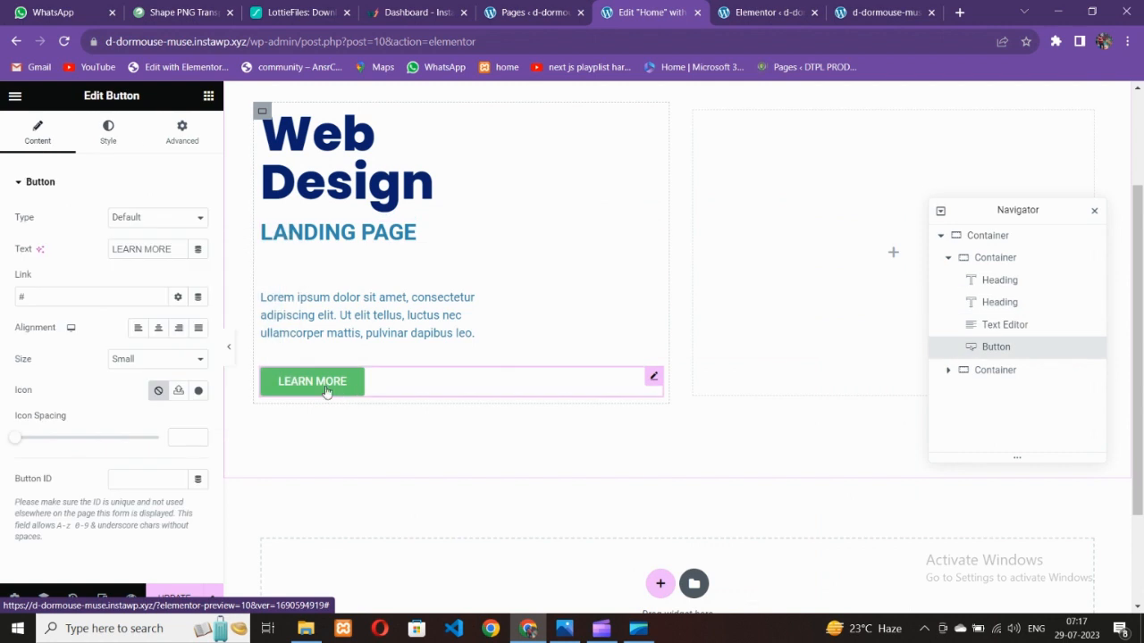
left_click(108, 138)
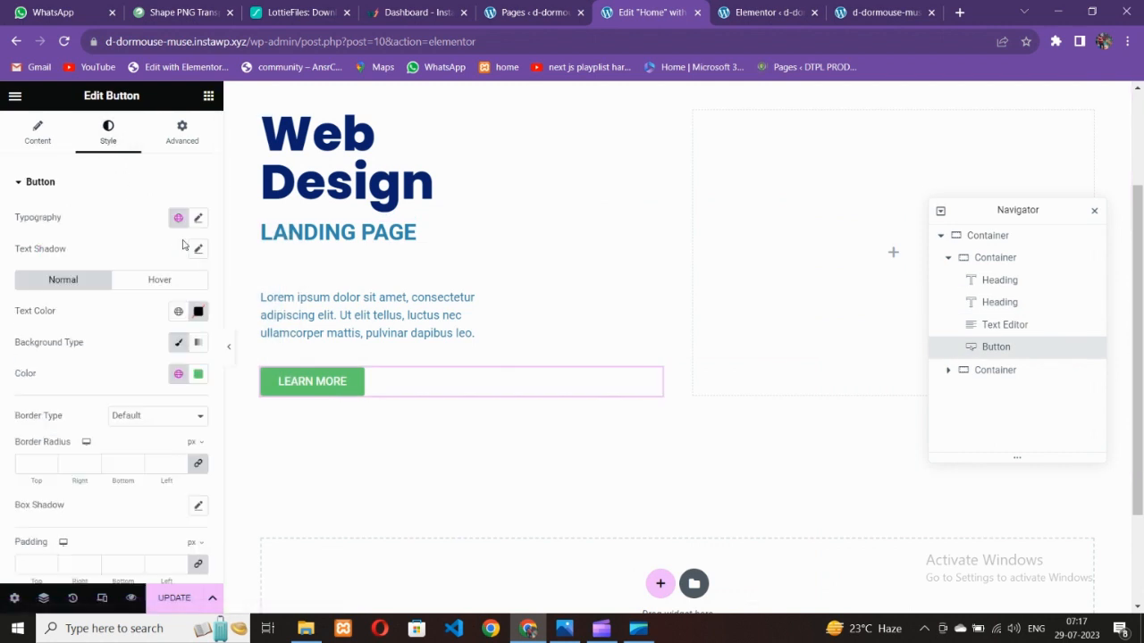
left_click(198, 374)
key("ctrl+v")
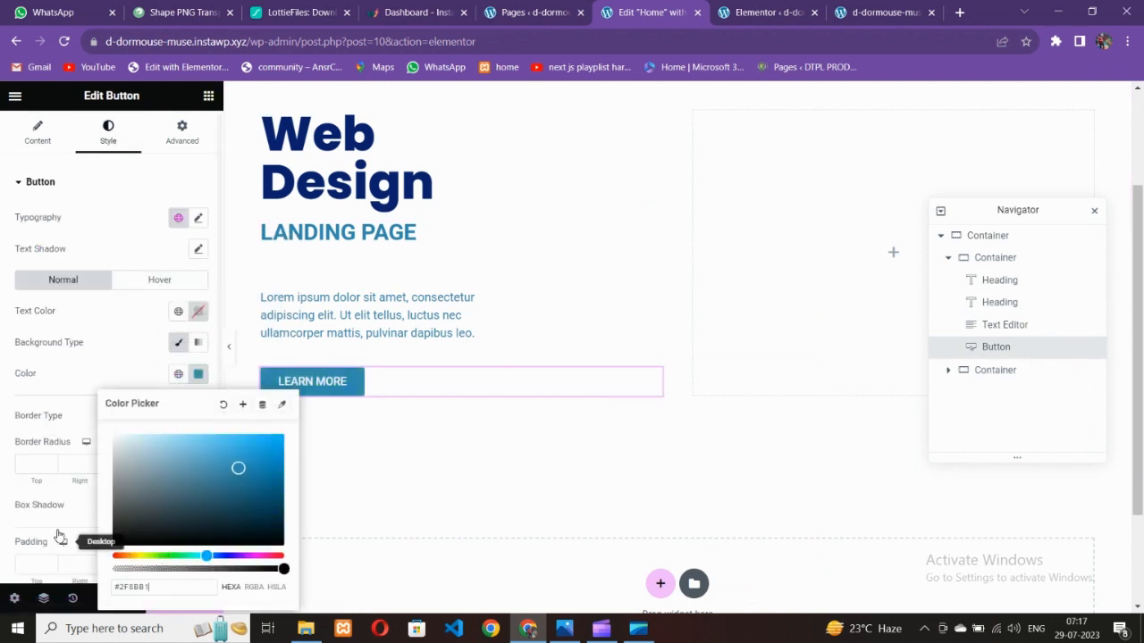
left_click(68, 385)
Step: Check the button in the design image and set the LEARN MORE button's text color to white
left_click(564, 628)
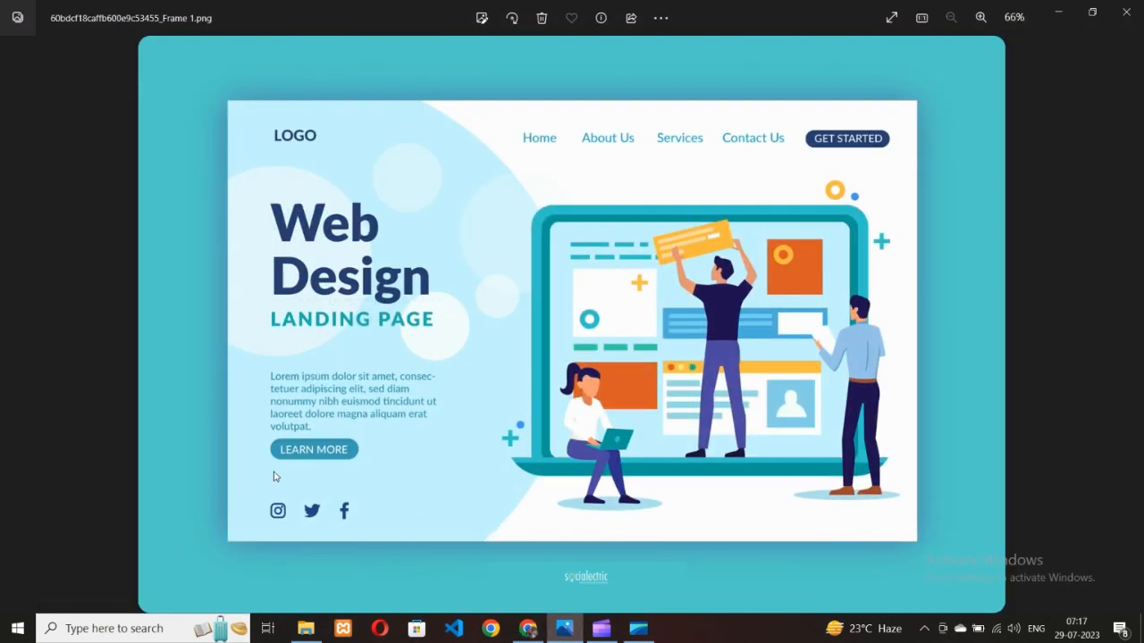
left_click(528, 629)
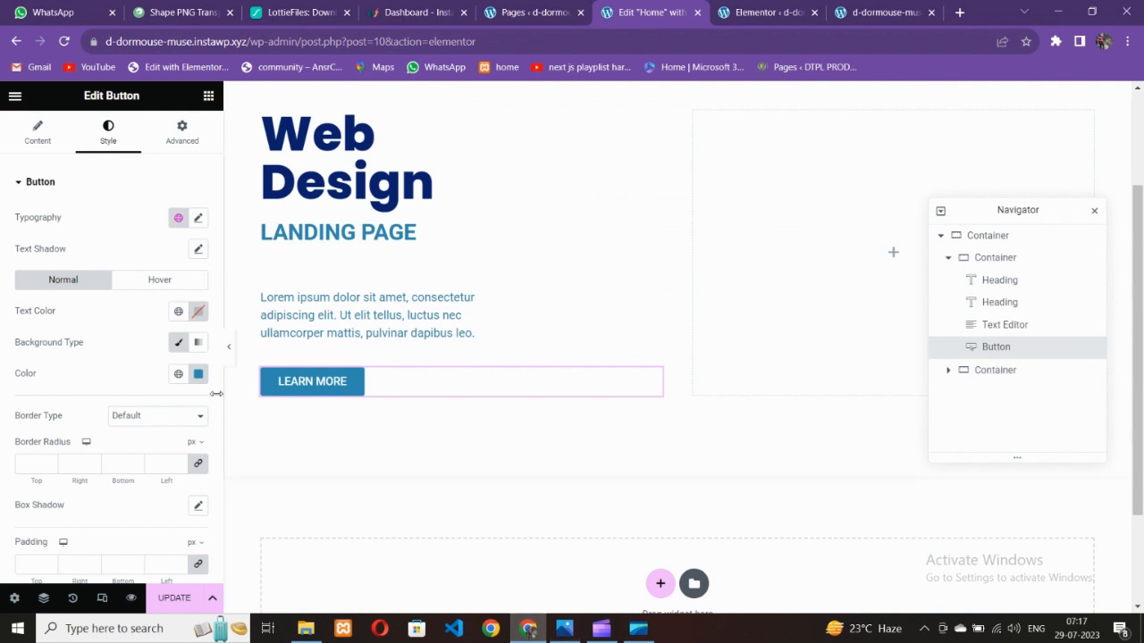
left_click(198, 311)
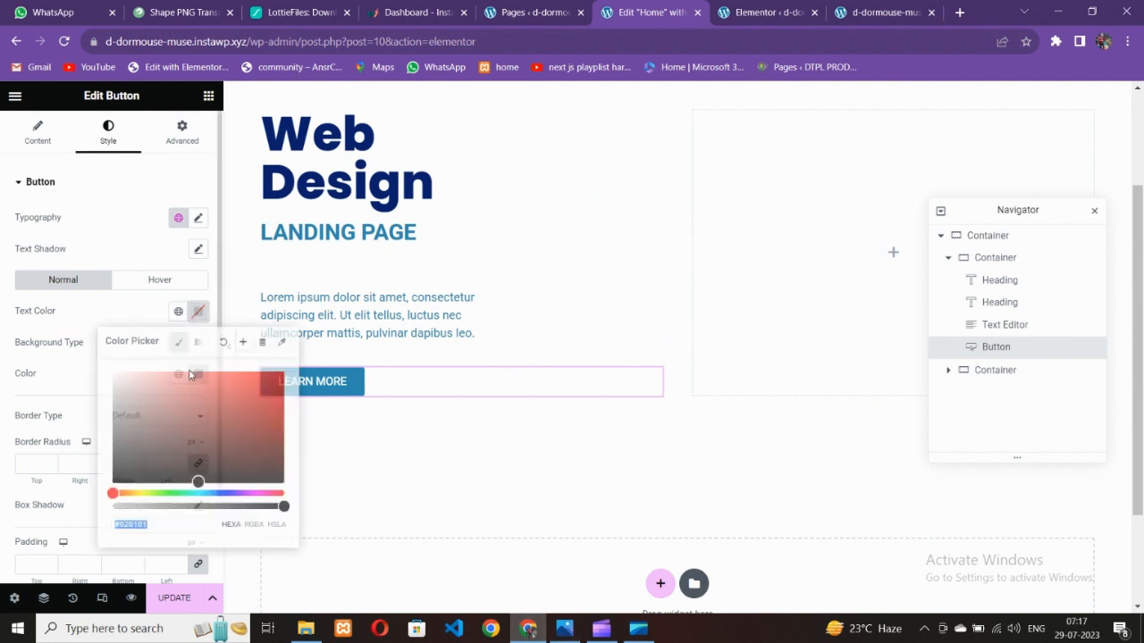
left_click(84, 383)
scroll(84, 383, "down", 1)
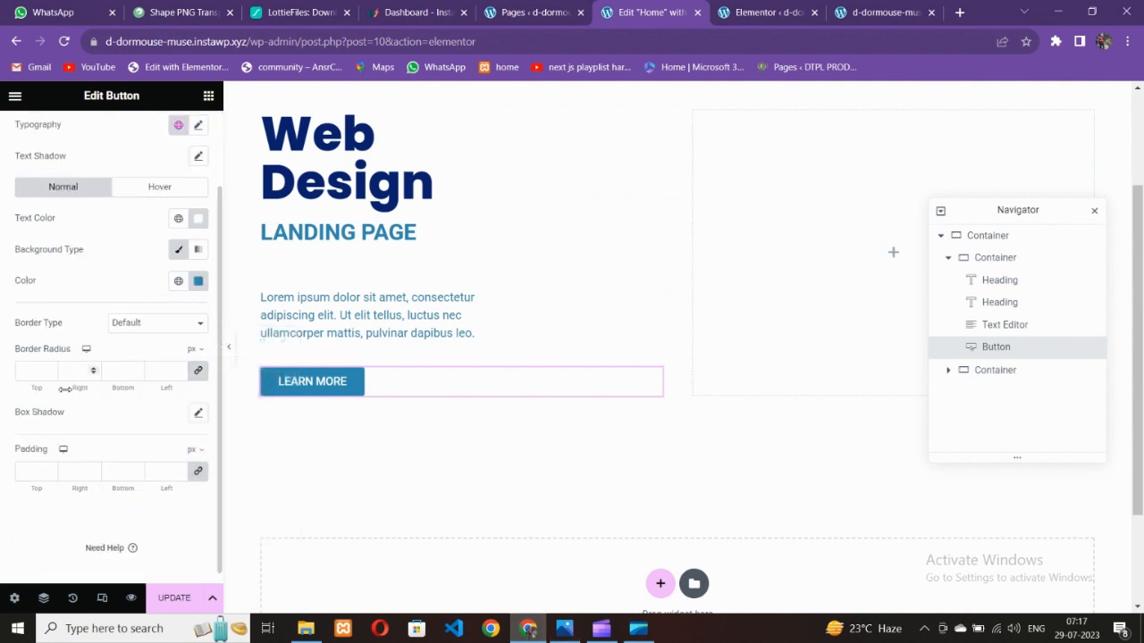
Step: Set the LEARN MORE button's border radius to 50 px on all corners and compare it with the design image
left_click(25, 378)
type("50")
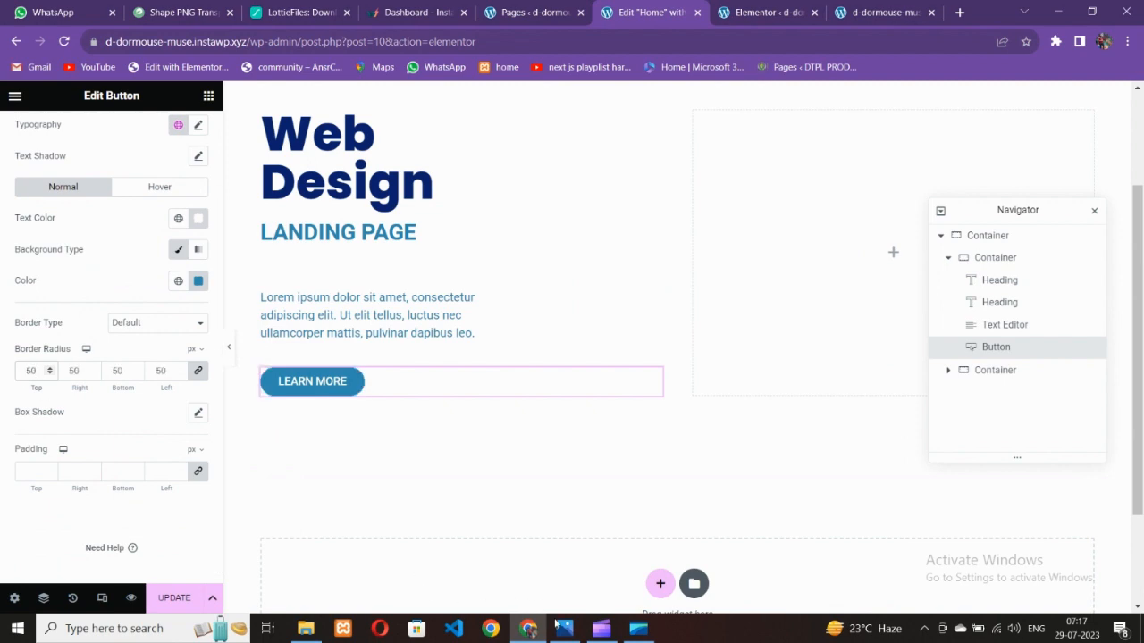
left_click(562, 628)
left_click(560, 628)
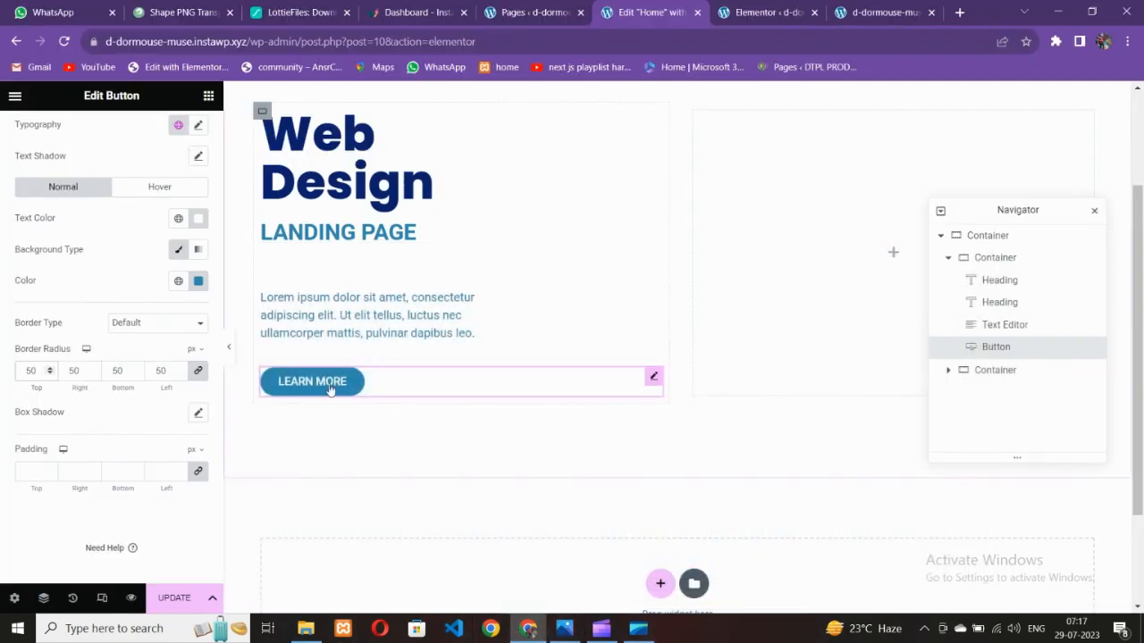
left_click(570, 629)
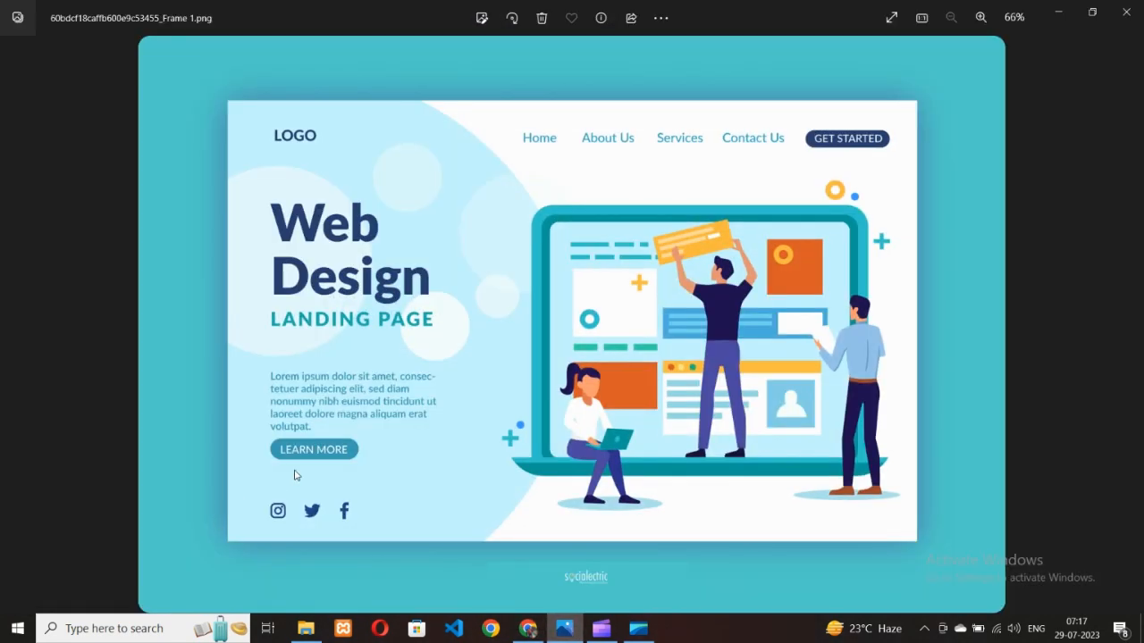
left_click(537, 631)
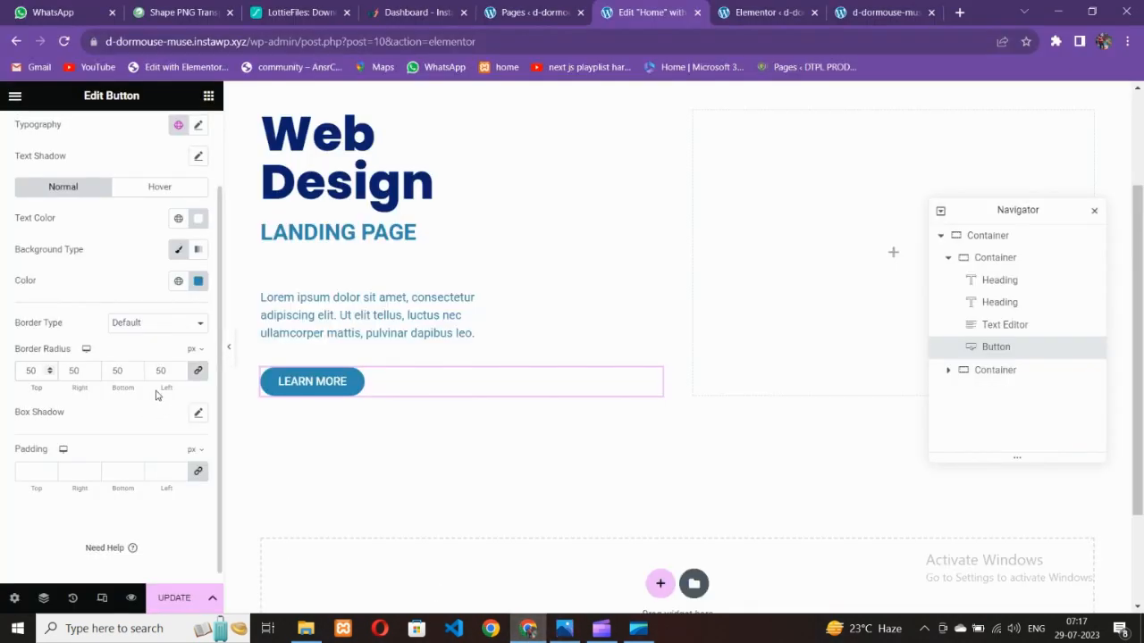
Step: Set the LEARN MORE button's padding to 10 px on all four sides
scroll(52, 393, "down", 1)
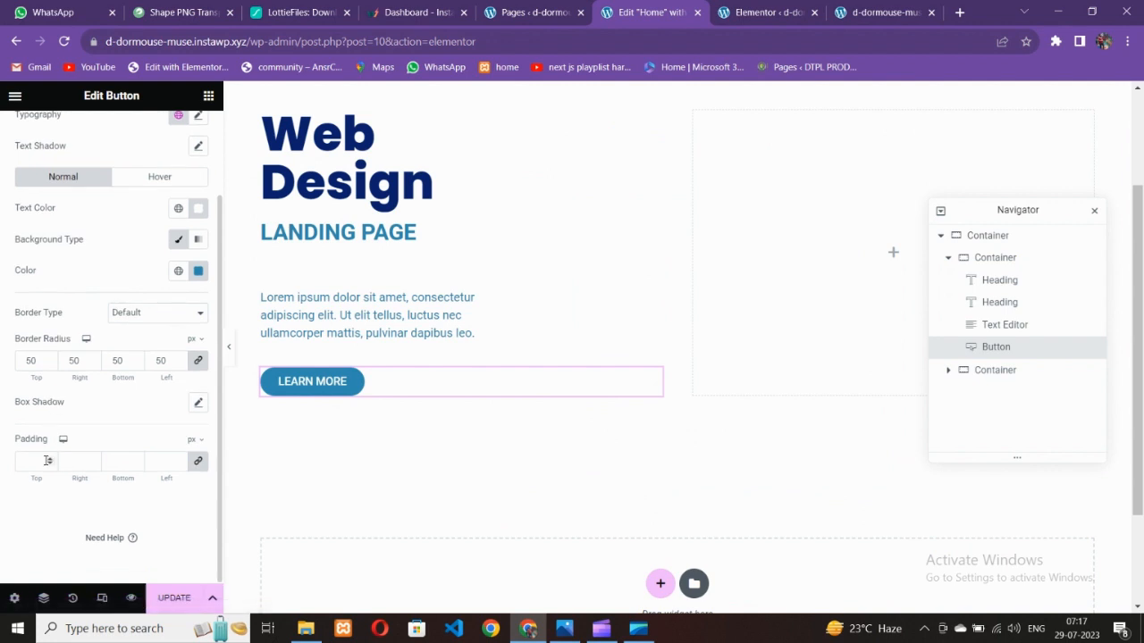
left_click(198, 461)
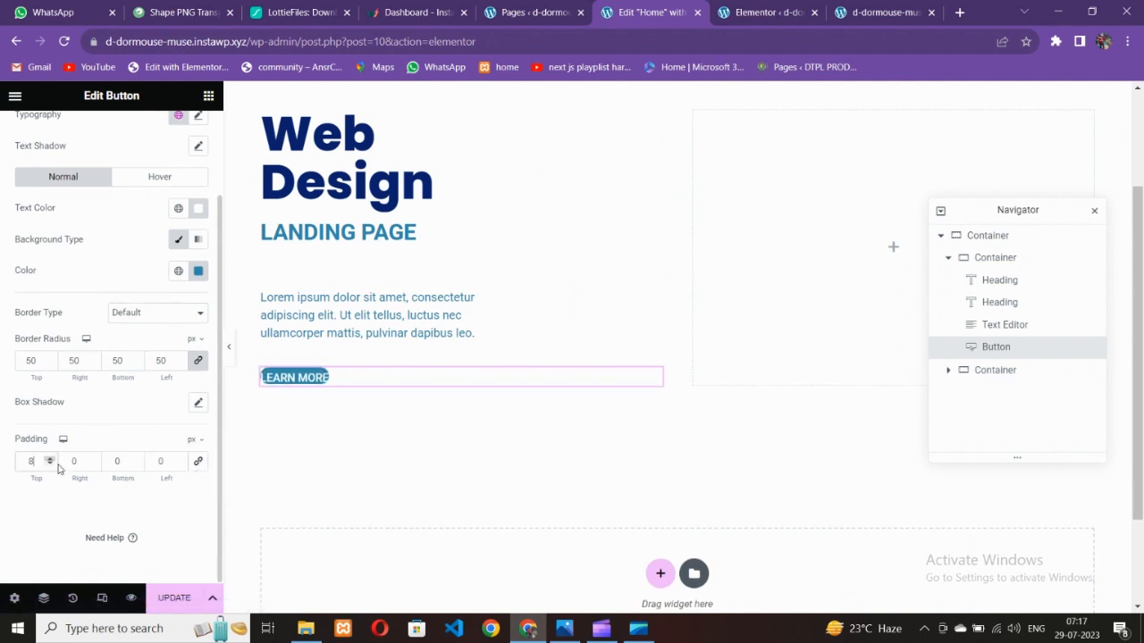
left_click(199, 461)
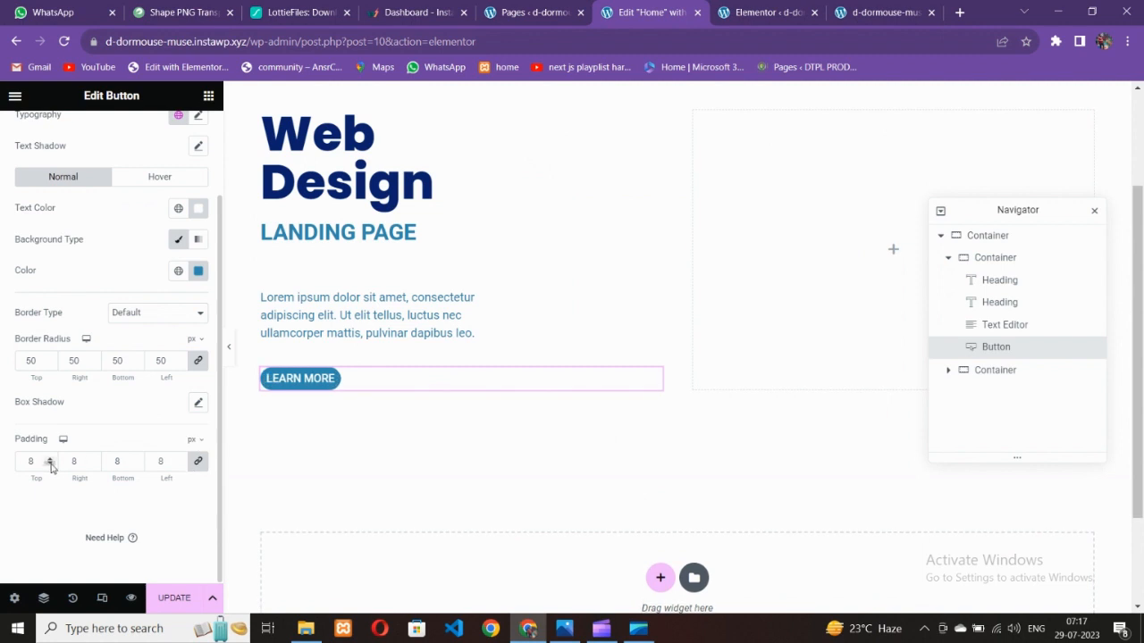
left_click(50, 465)
left_click(50, 460)
left_click(50, 459)
left_click(50, 459)
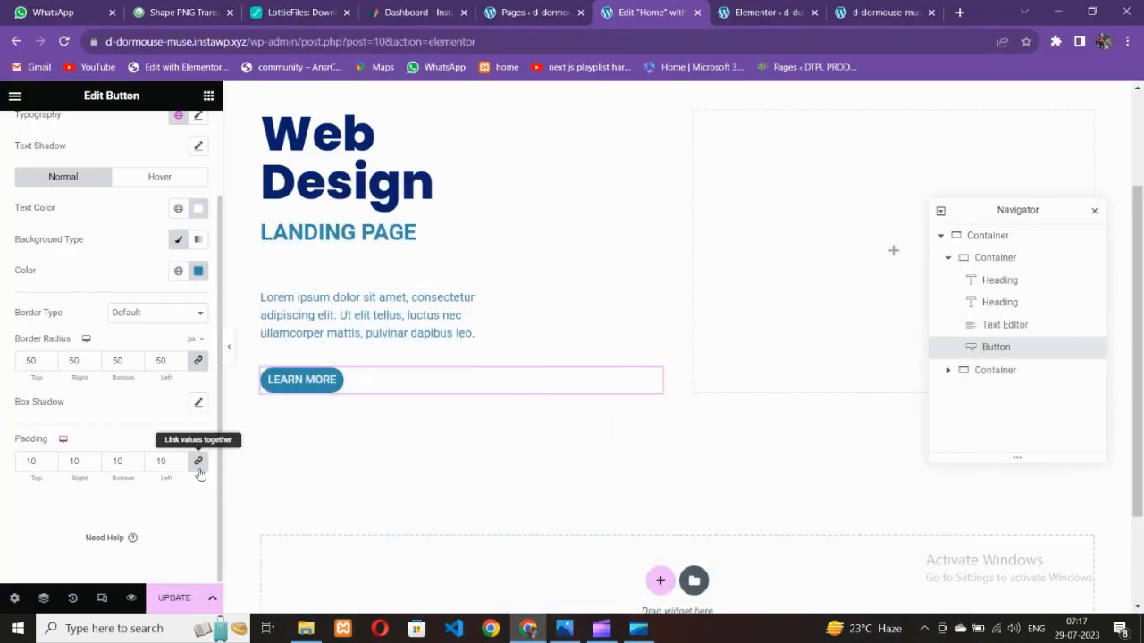
Step: Unlink the button's padding values and compare the button's proportions with the design image
left_click(198, 462)
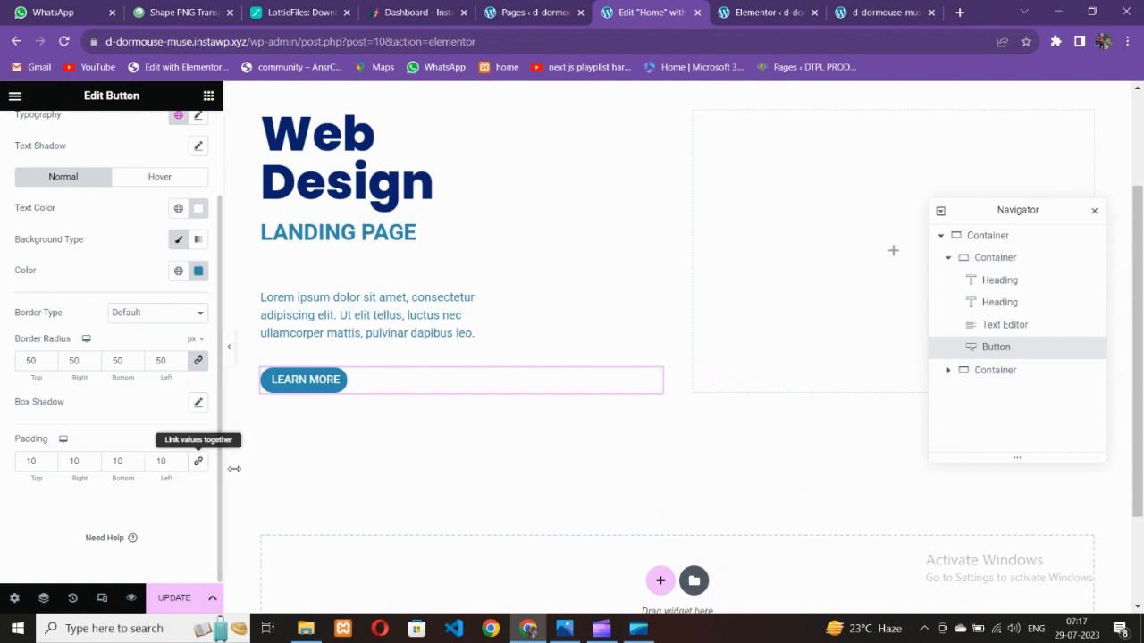
left_click(567, 629)
left_click(567, 629)
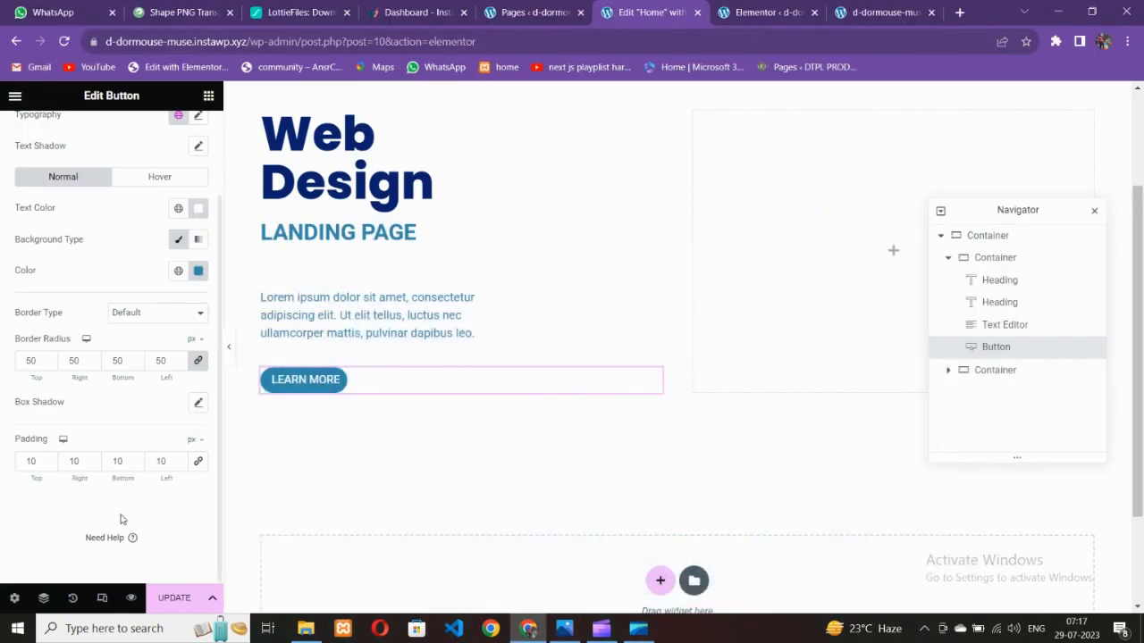
left_click(567, 629)
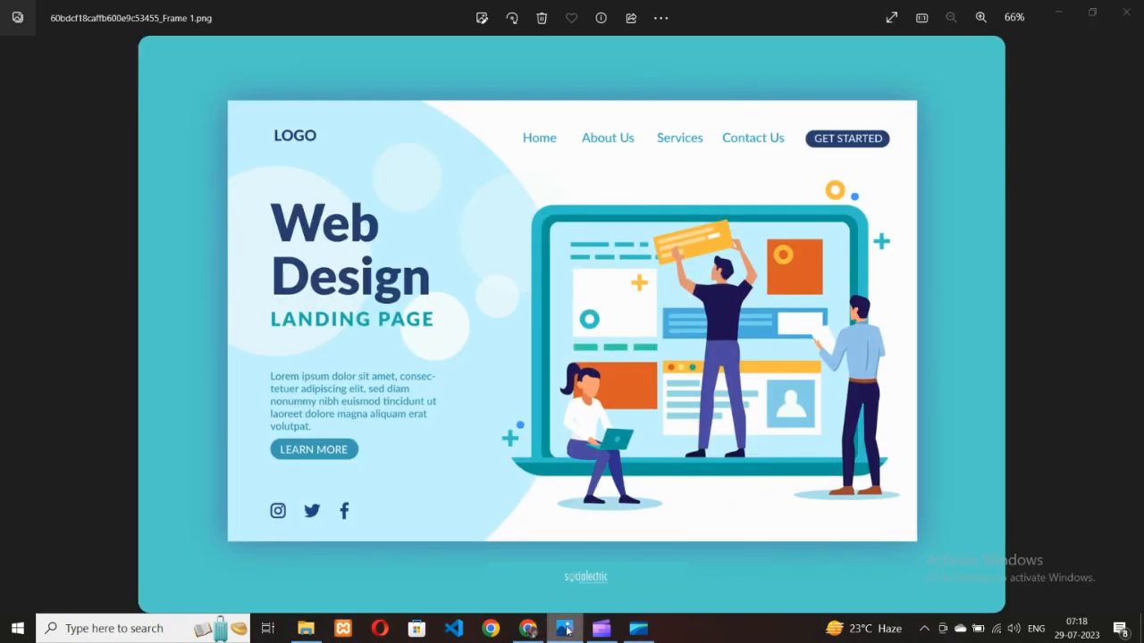
left_click(567, 629)
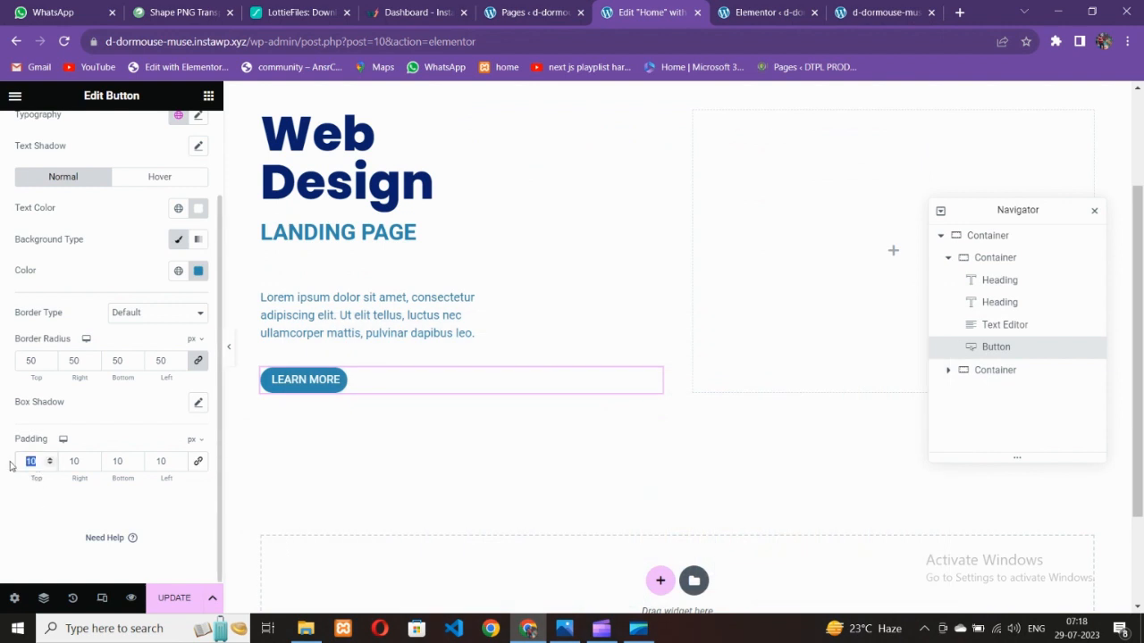
Step: Set the button's top and bottom padding to 12 px and its right and left padding to 15 px
type("12")
key("Tab")
key("Tab")
type("12")
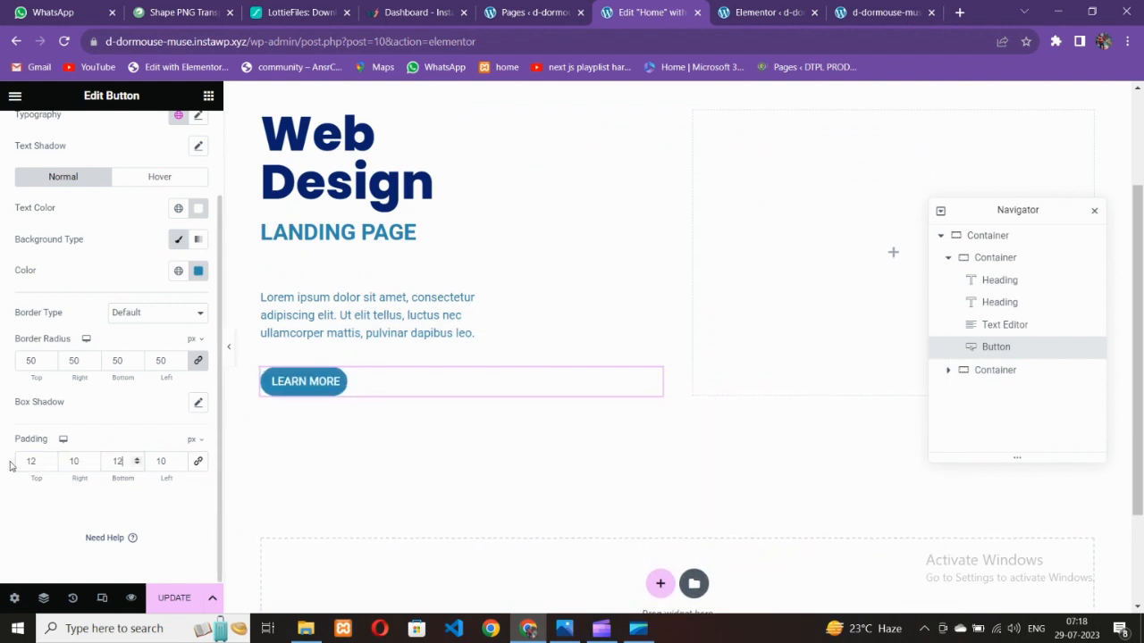
key("shift+Tab")
type("15")
key("Tab")
type("15")
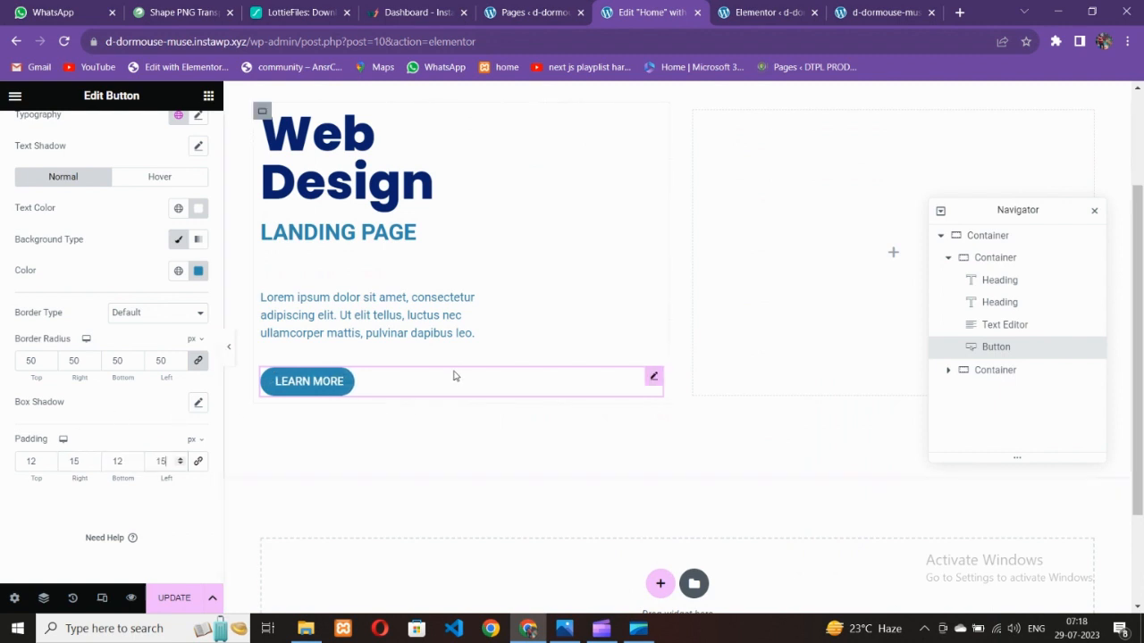
Step: Check the design image, add a Social Icons widget below the LEARN MORE button and align its icons left
left_click(564, 629)
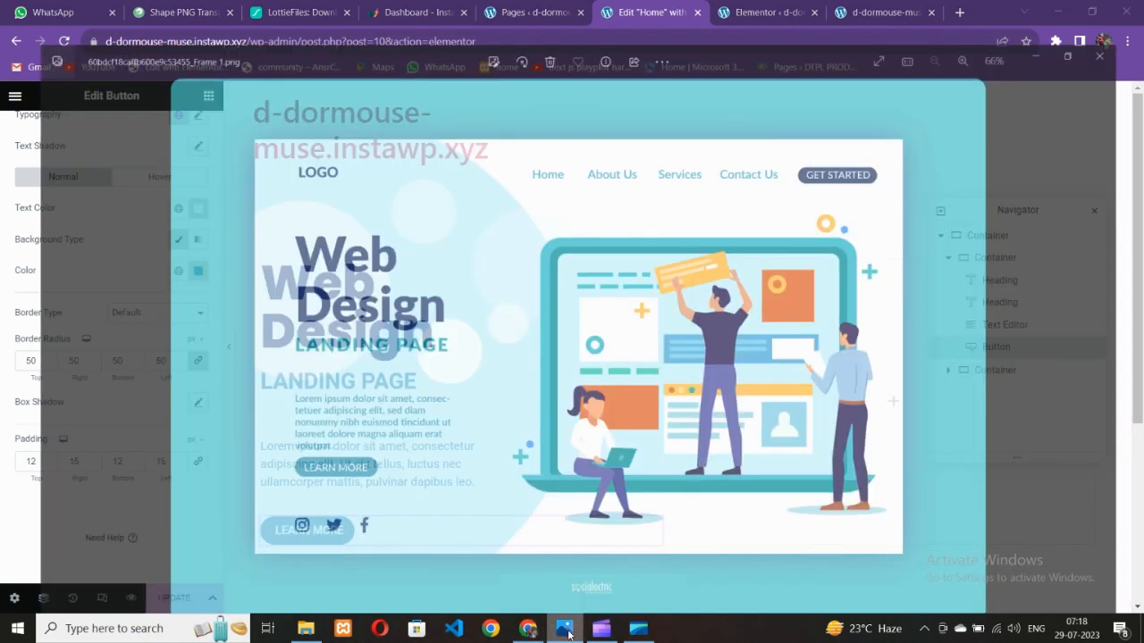
left_click(564, 628)
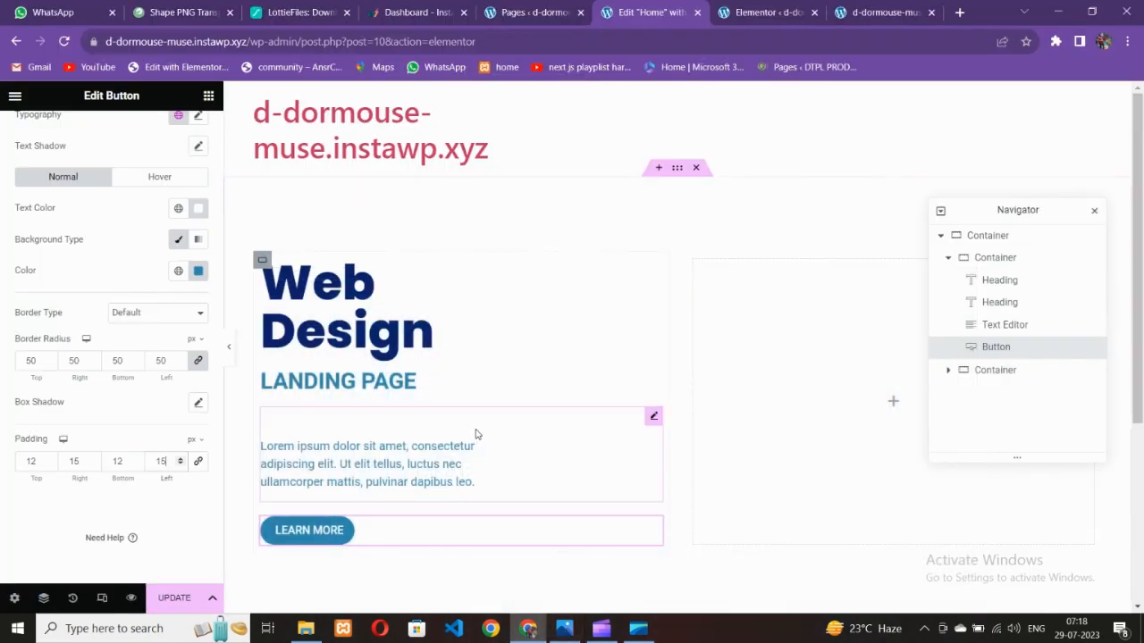
left_click(564, 628)
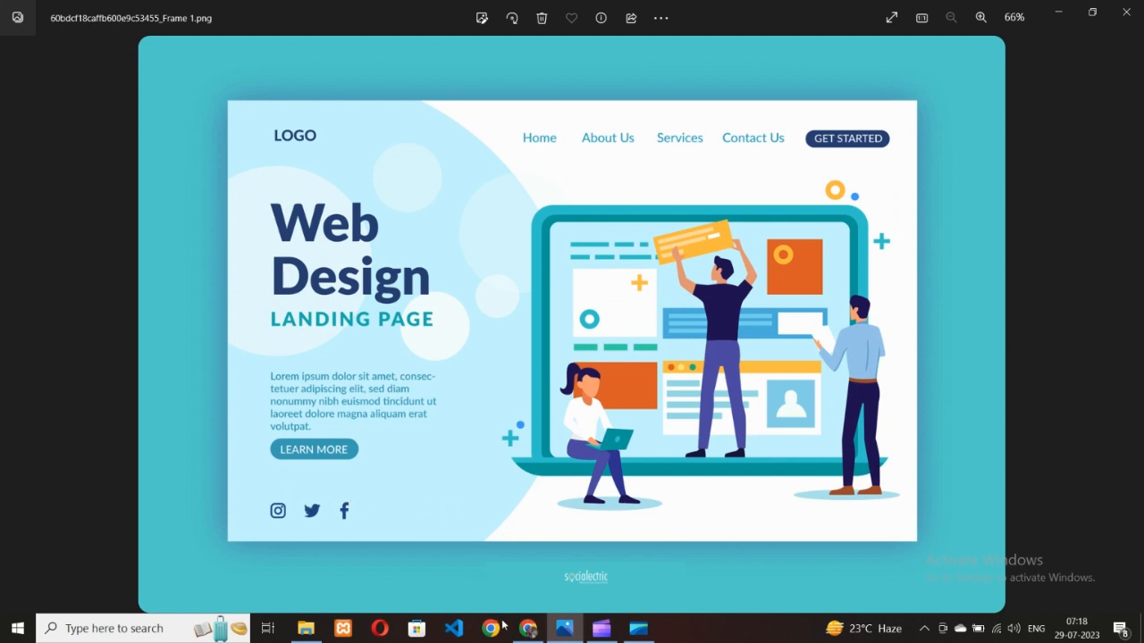
left_click(529, 629)
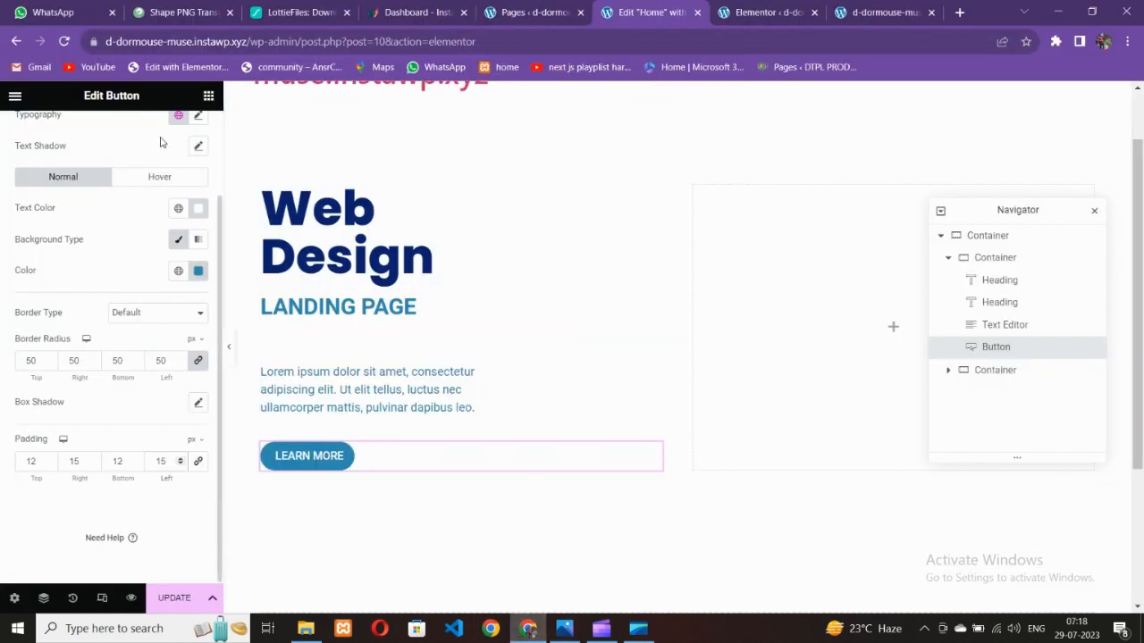
left_click(208, 96)
left_click(126, 161)
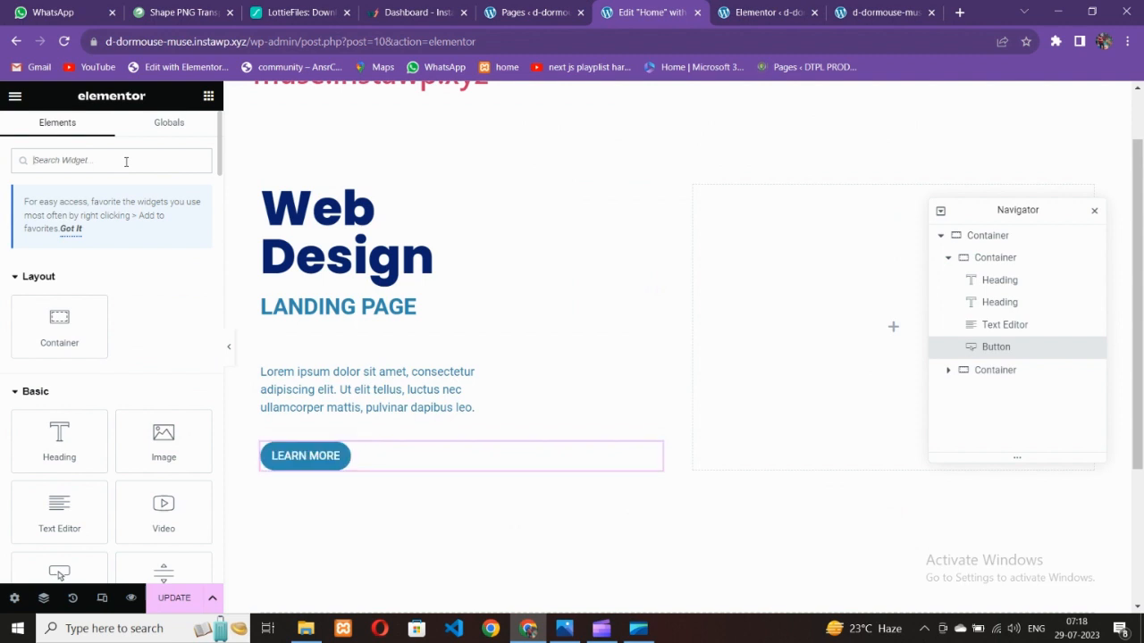
type("social")
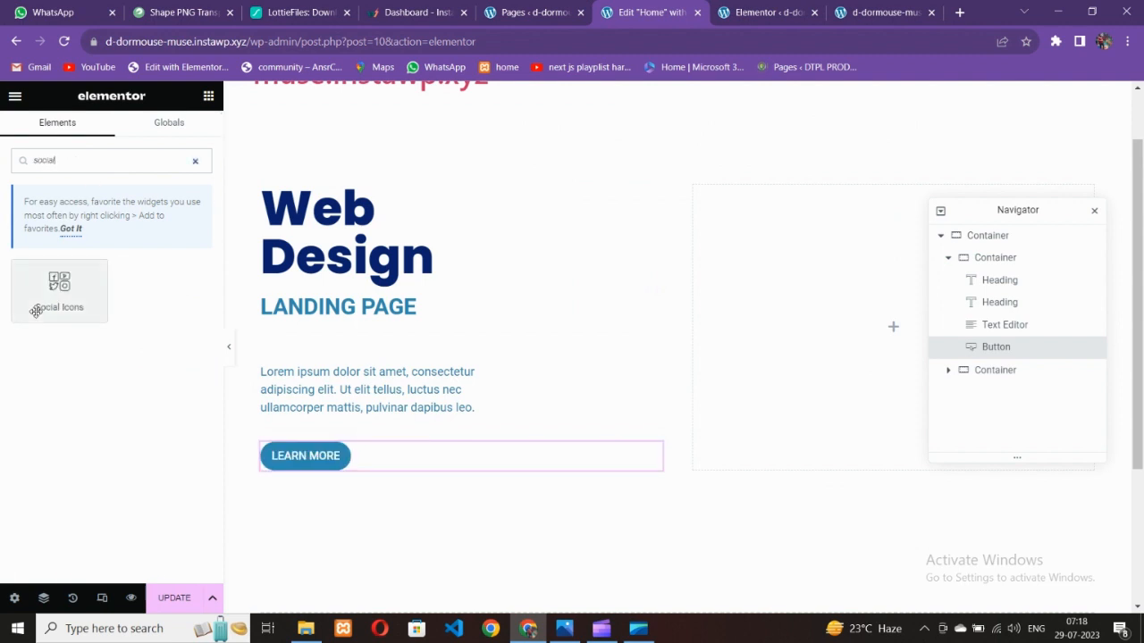
left_click_drag(35, 309, 391, 462)
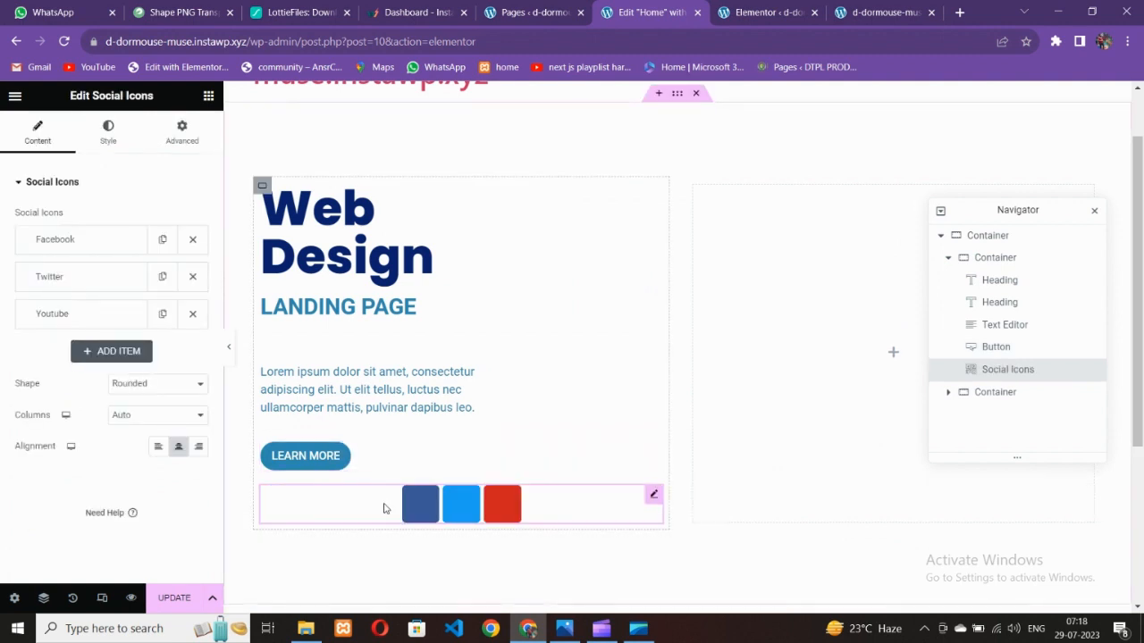
left_click(157, 446)
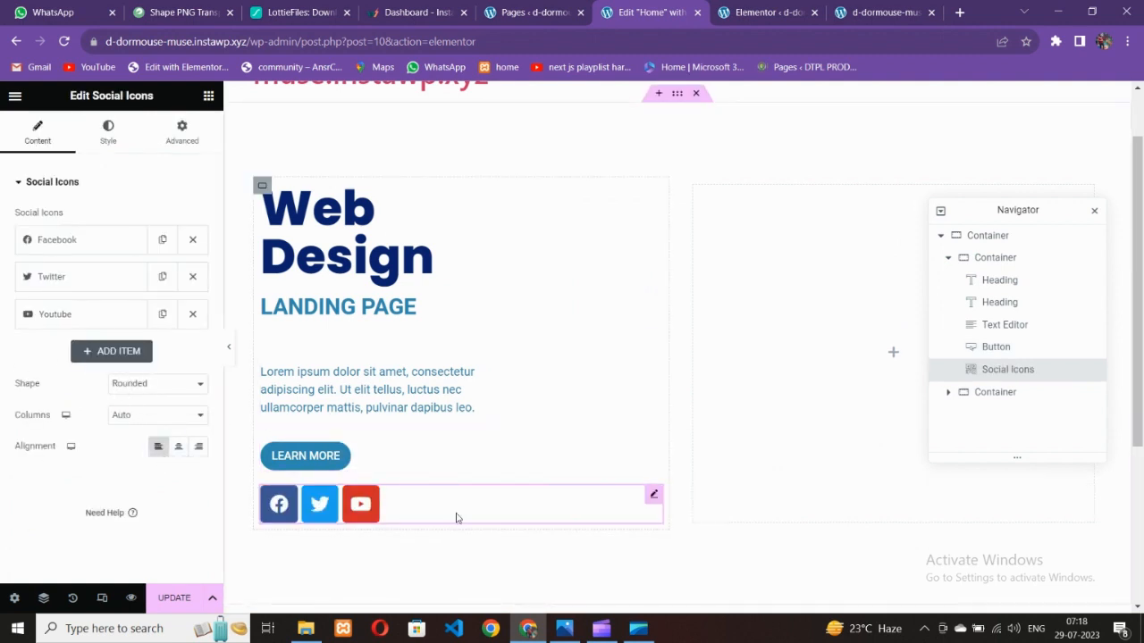
Step: Check the social icons in the design image and review the widget's shape options
left_click(577, 630)
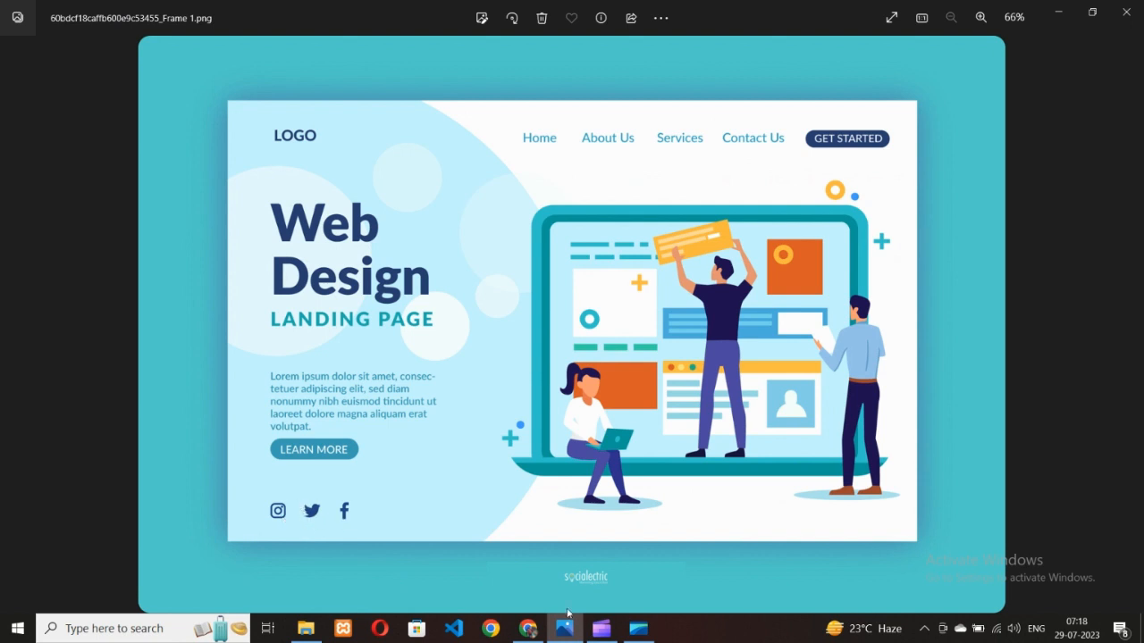
left_click(528, 629)
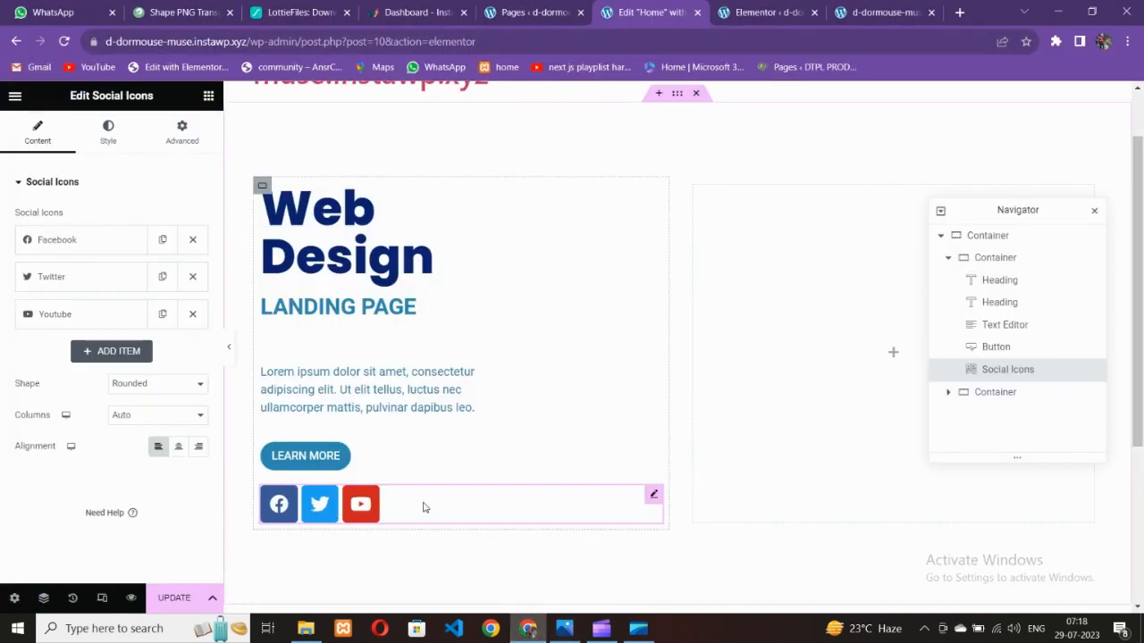
left_click(121, 385)
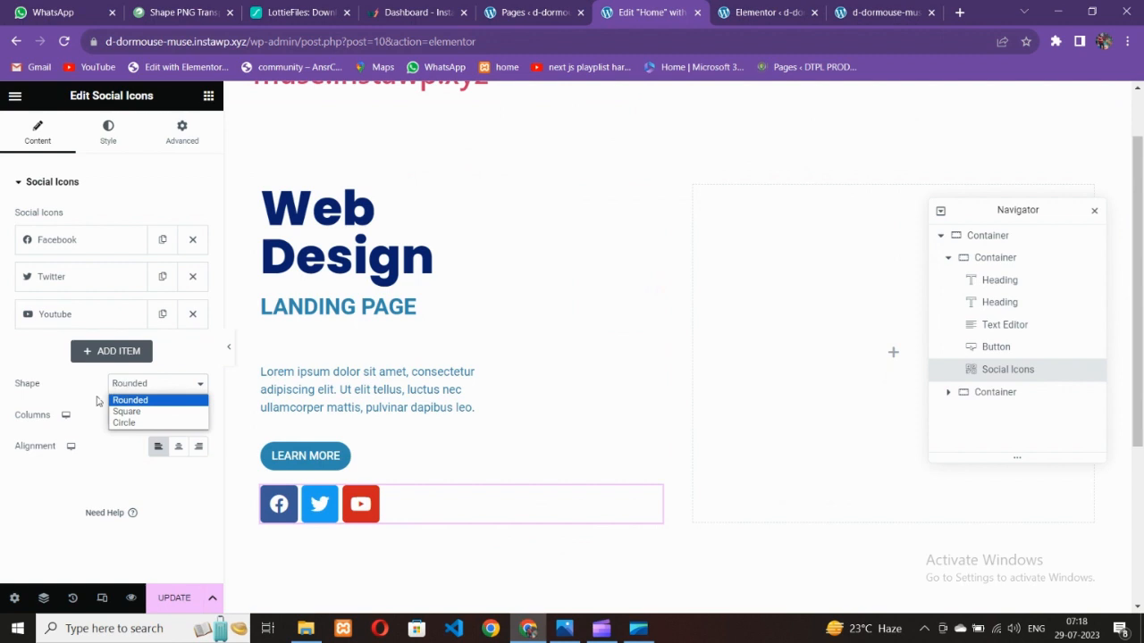
left_click(98, 401)
left_click(136, 424)
left_click(95, 418)
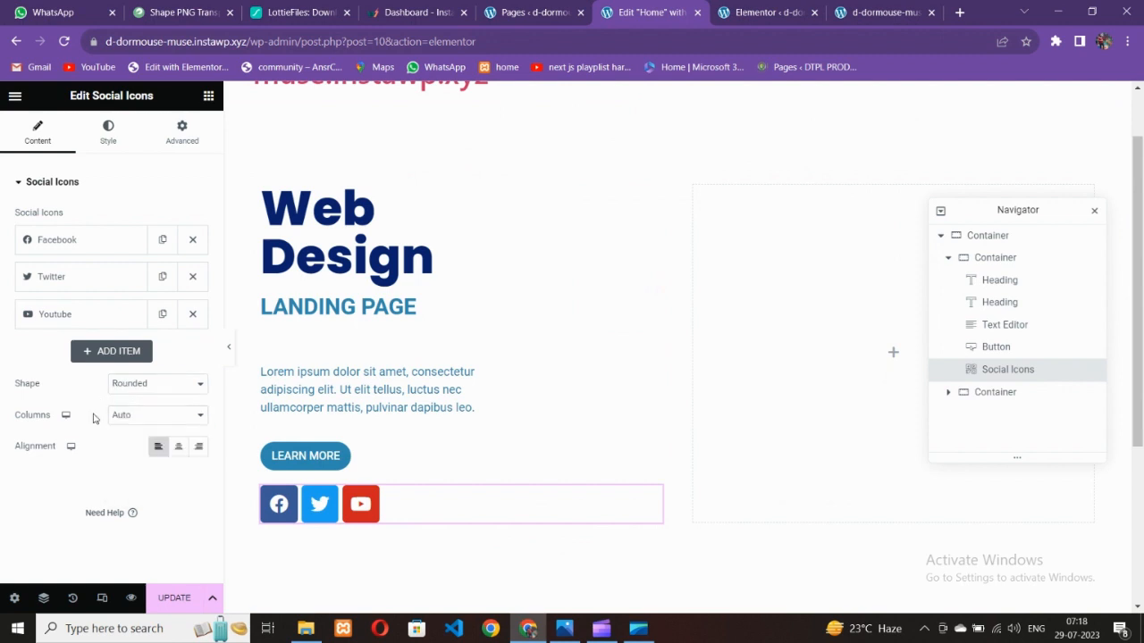
Step: Set the social icons' color to Custom, check the design image and pick a dark red secondary color
left_click(110, 139)
left_click(153, 219)
left_click(135, 243)
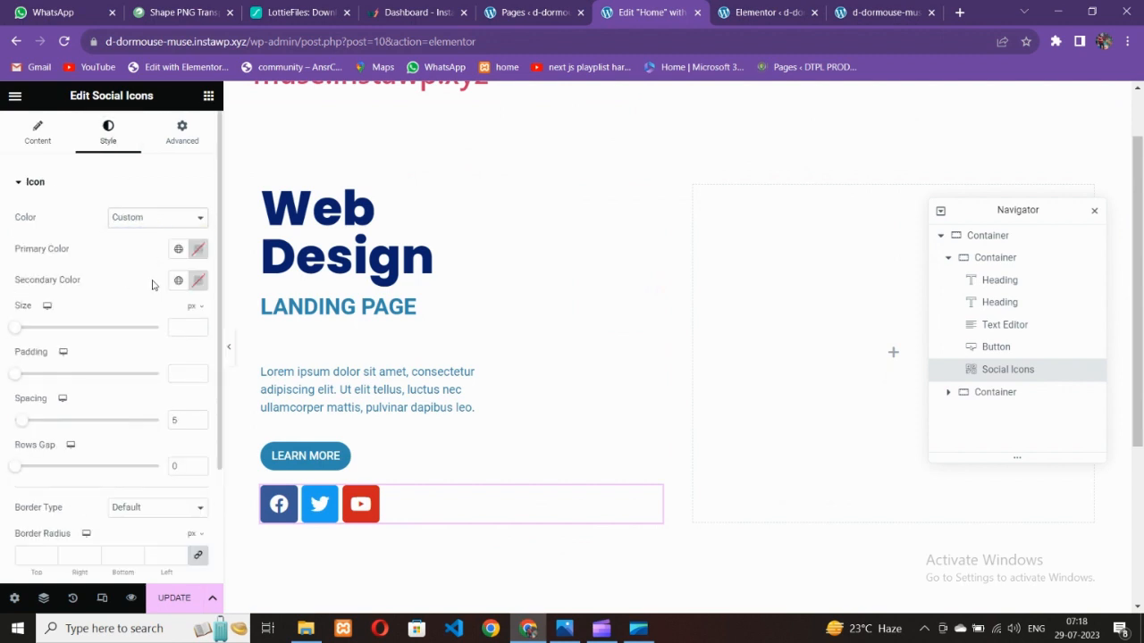
left_click(564, 628)
left_click(559, 630)
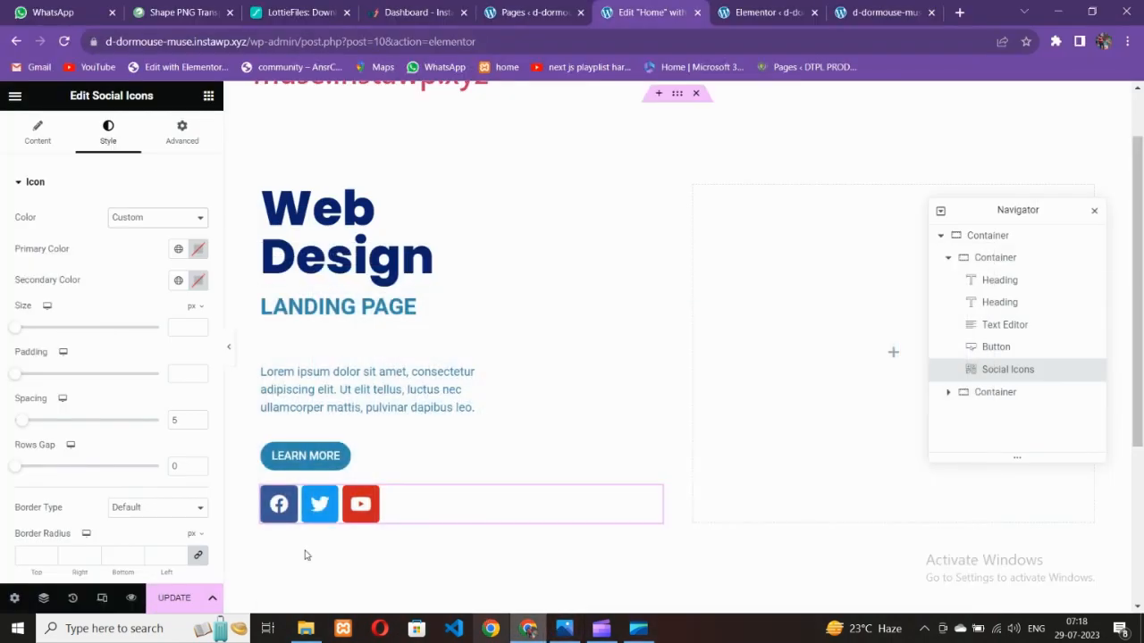
left_click(197, 283)
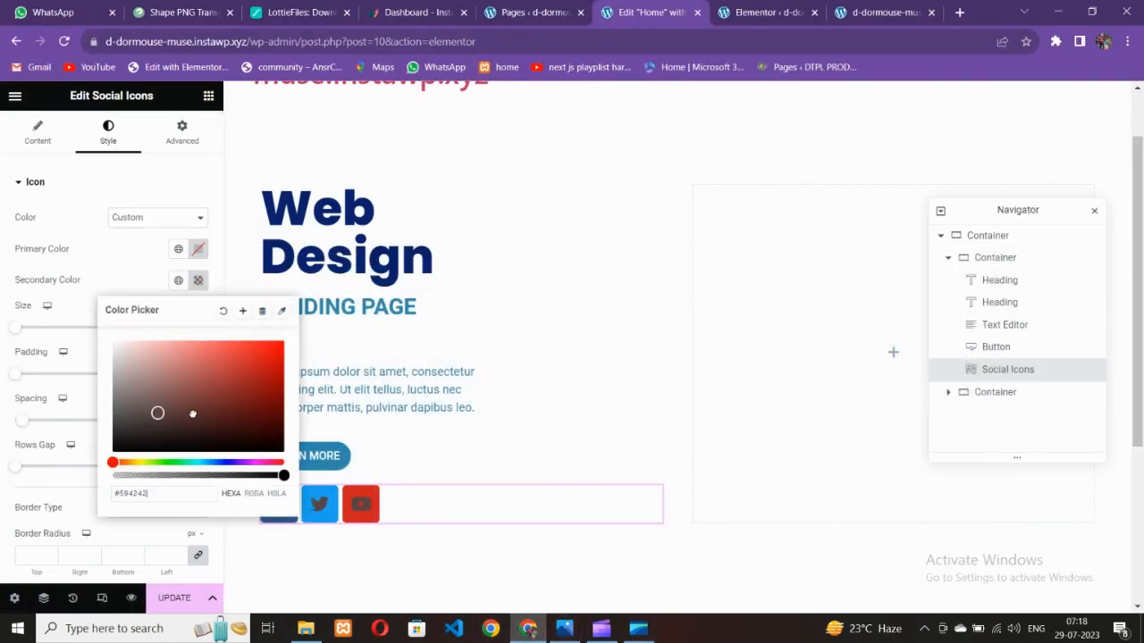
left_click(228, 402)
Step: Check the design image, copy the Web Design heading's text color and apply #0B216C as the social icons' secondary color
left_click(565, 629)
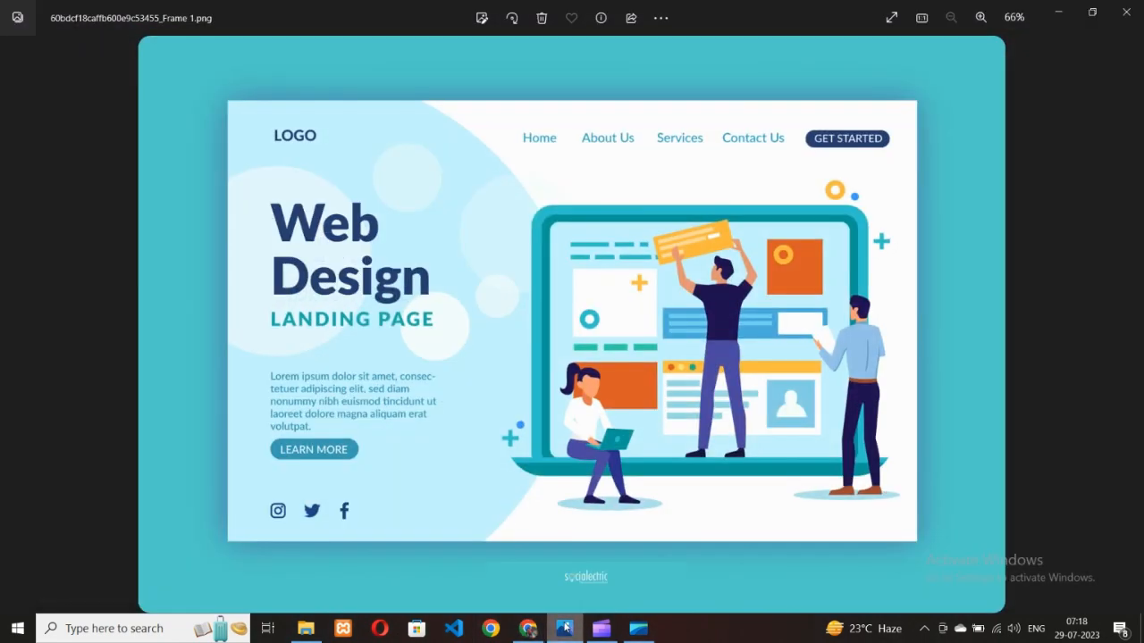
left_click(565, 628)
left_click(436, 260)
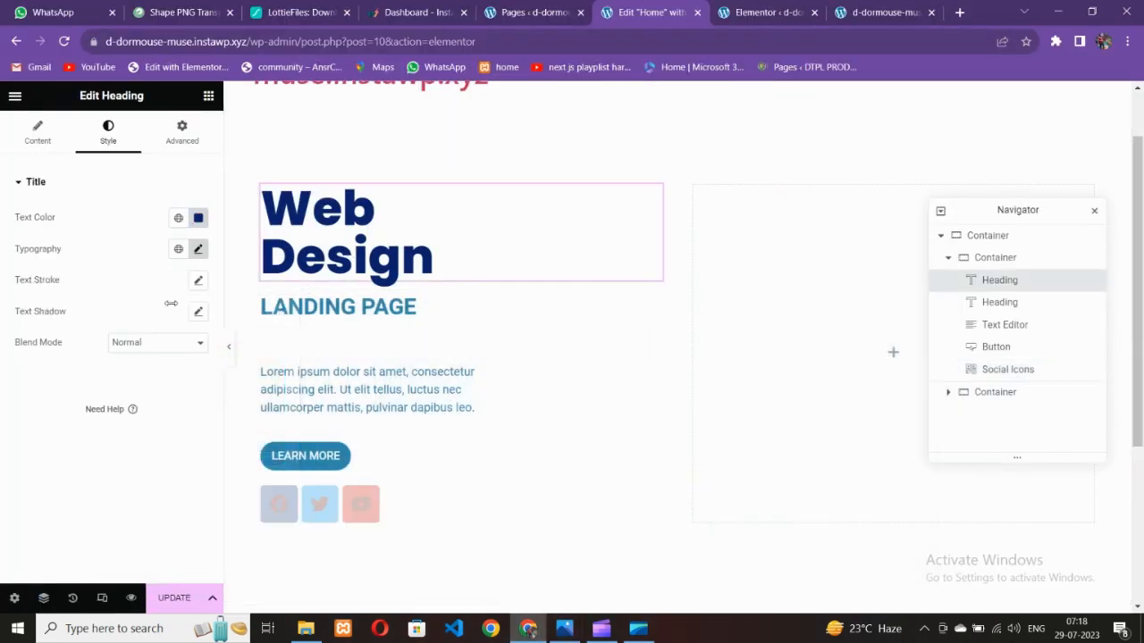
left_click(198, 218)
key("ctrl+c")
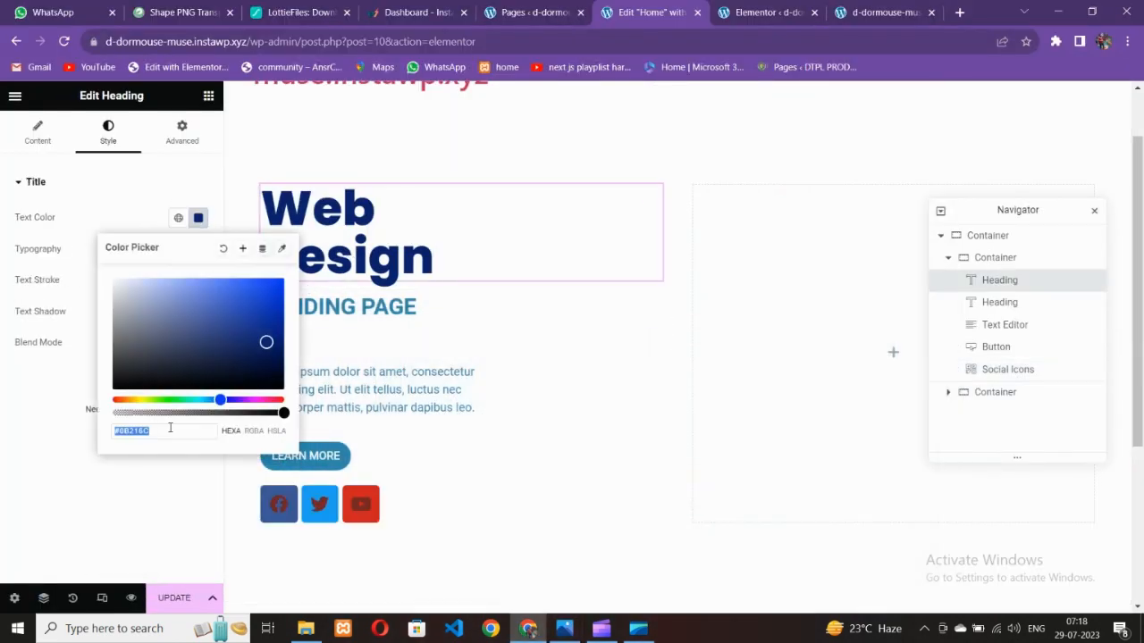
left_click(384, 516)
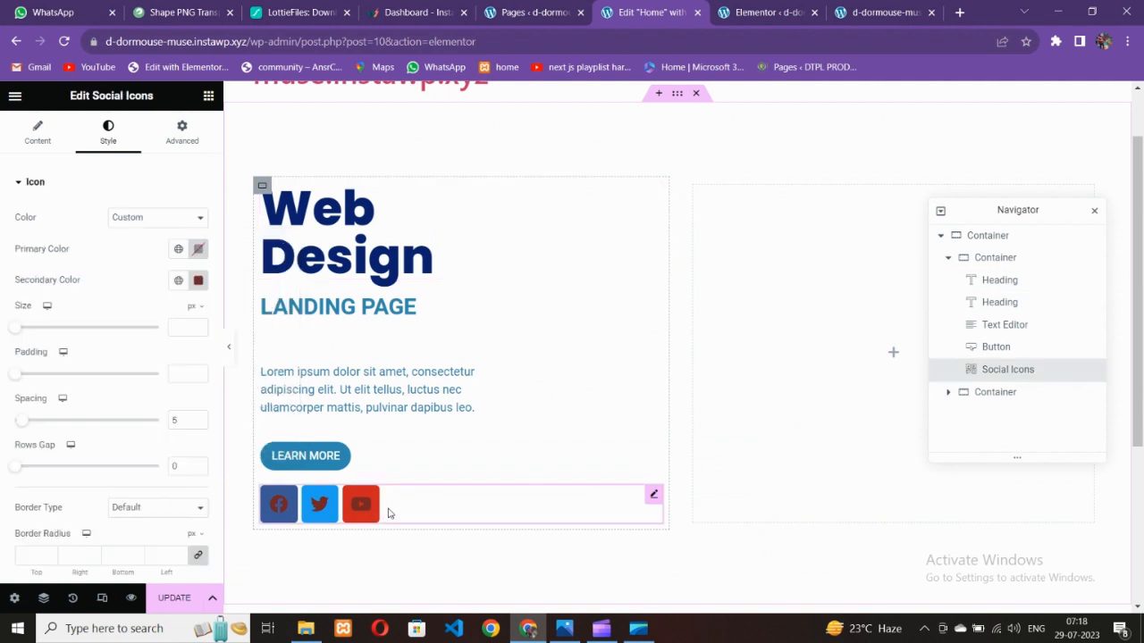
left_click(198, 280)
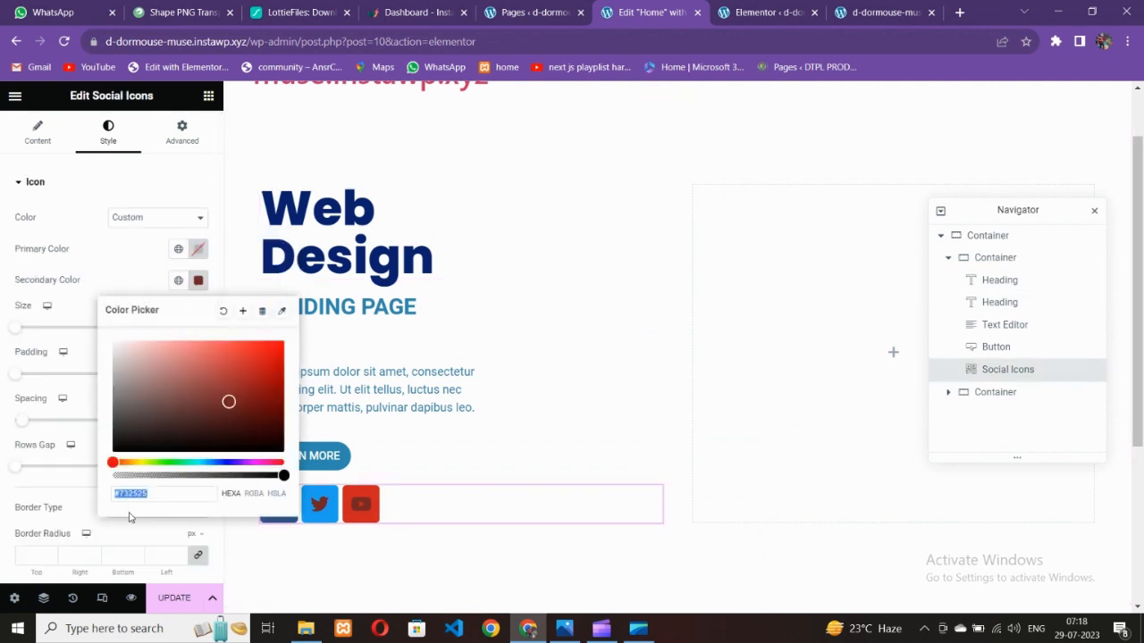
key("ctrl+v")
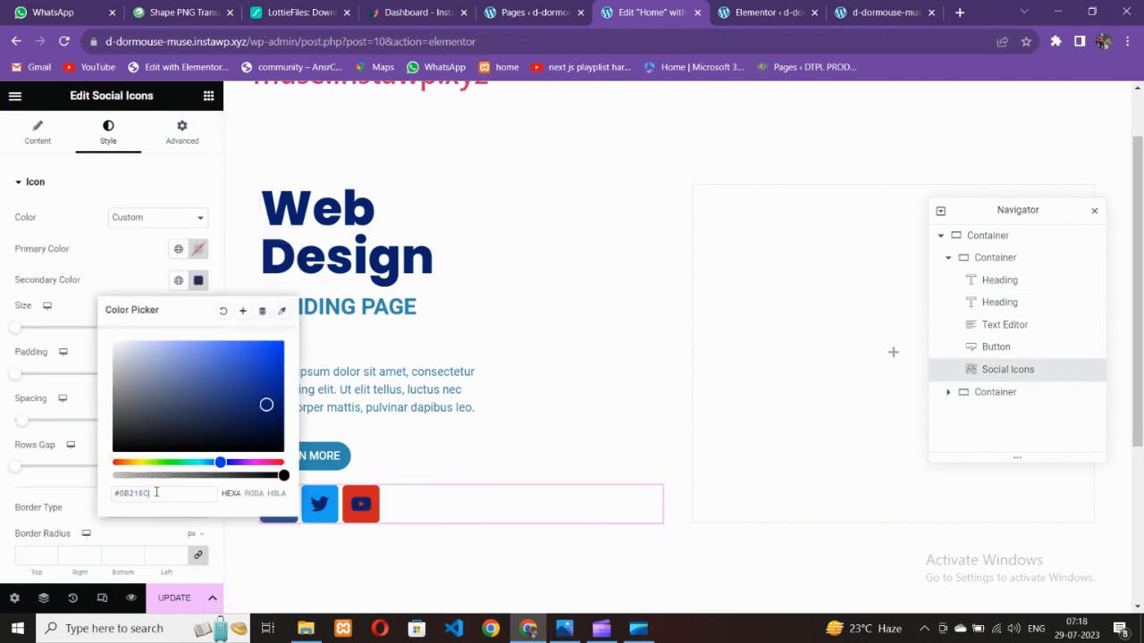
left_click(83, 245)
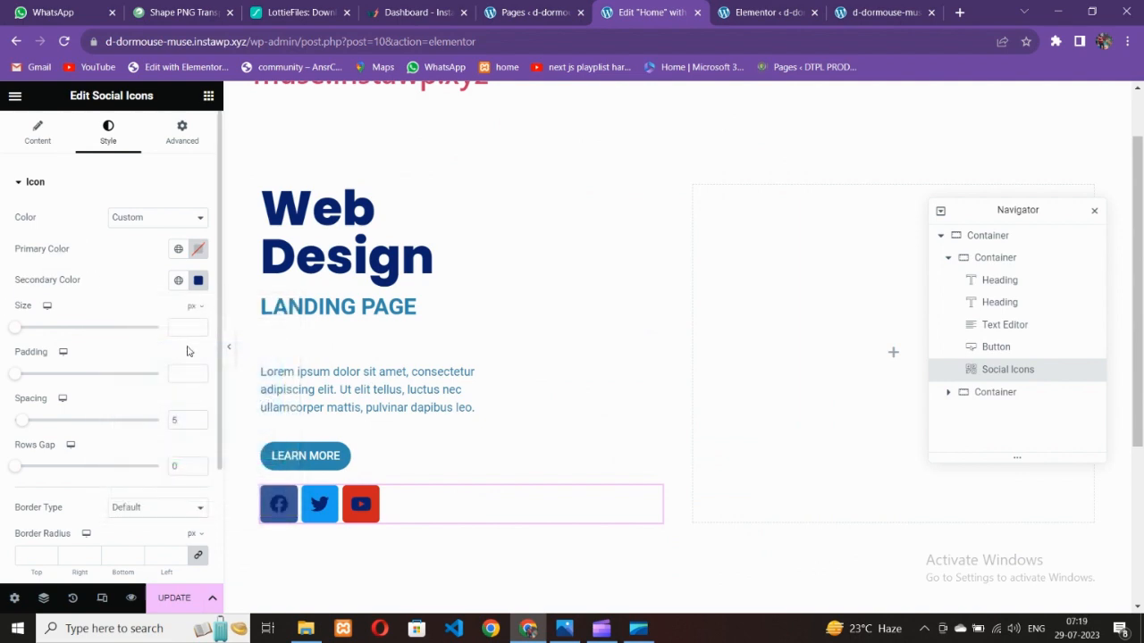
Step: Check the design image again and make the social icons' primary color fully transparent
left_click(564, 628)
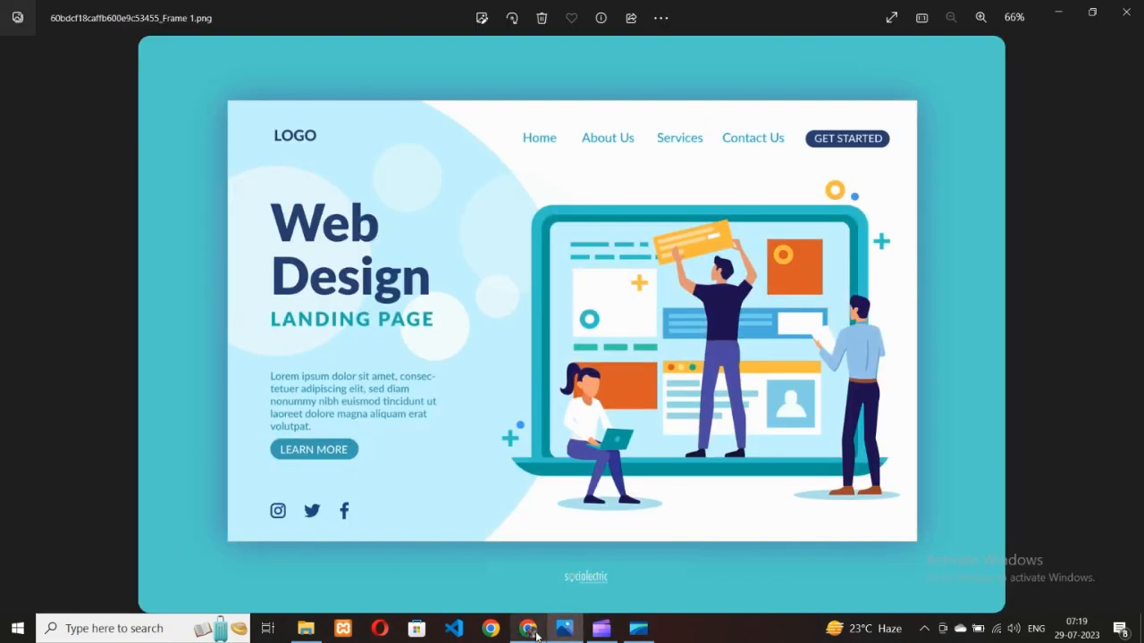
left_click(564, 629)
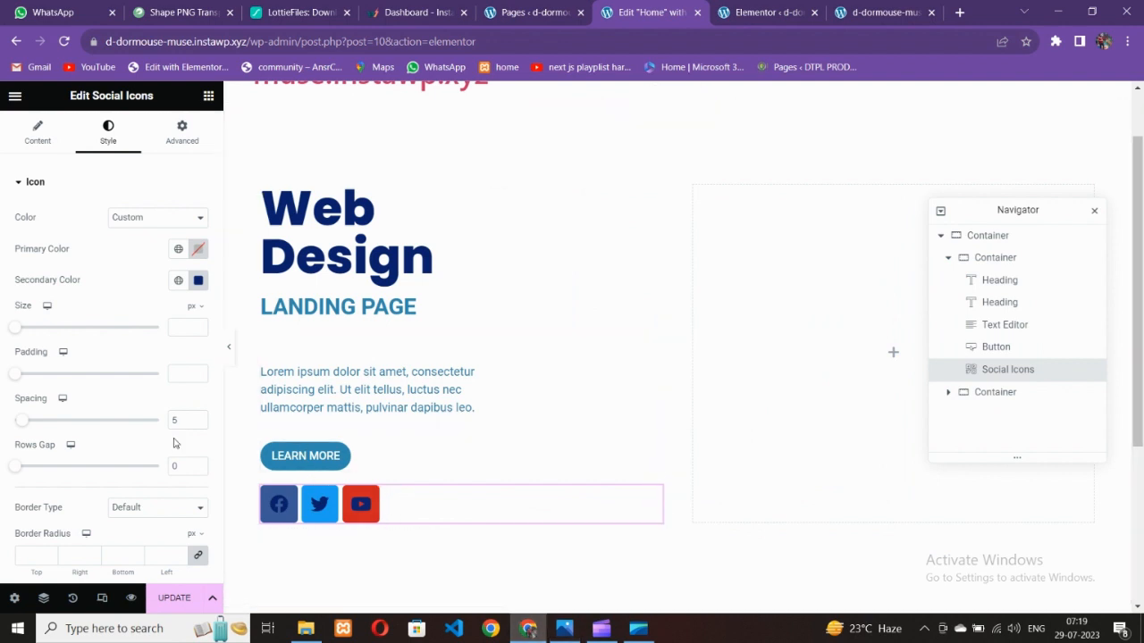
left_click(198, 250)
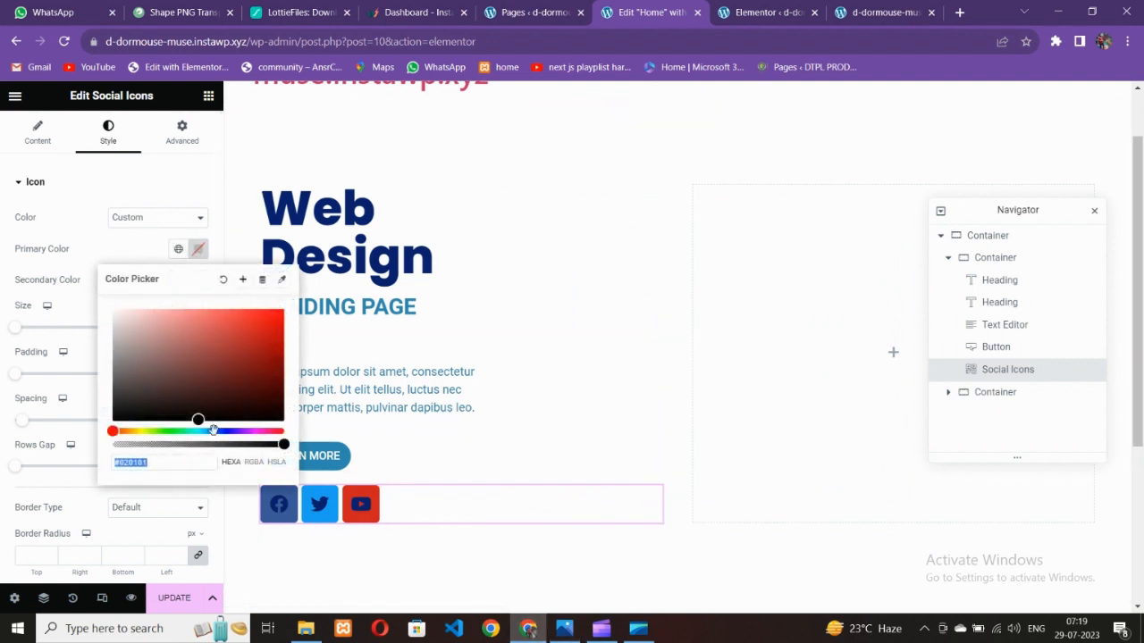
left_click_drag(274, 446, 115, 444)
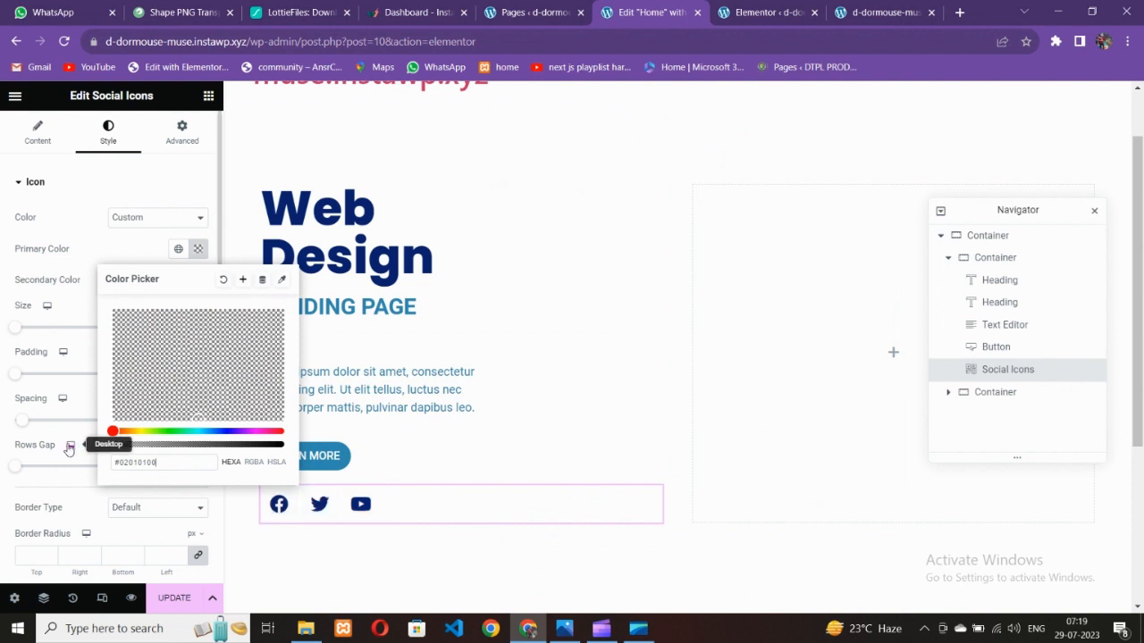
left_click(77, 318)
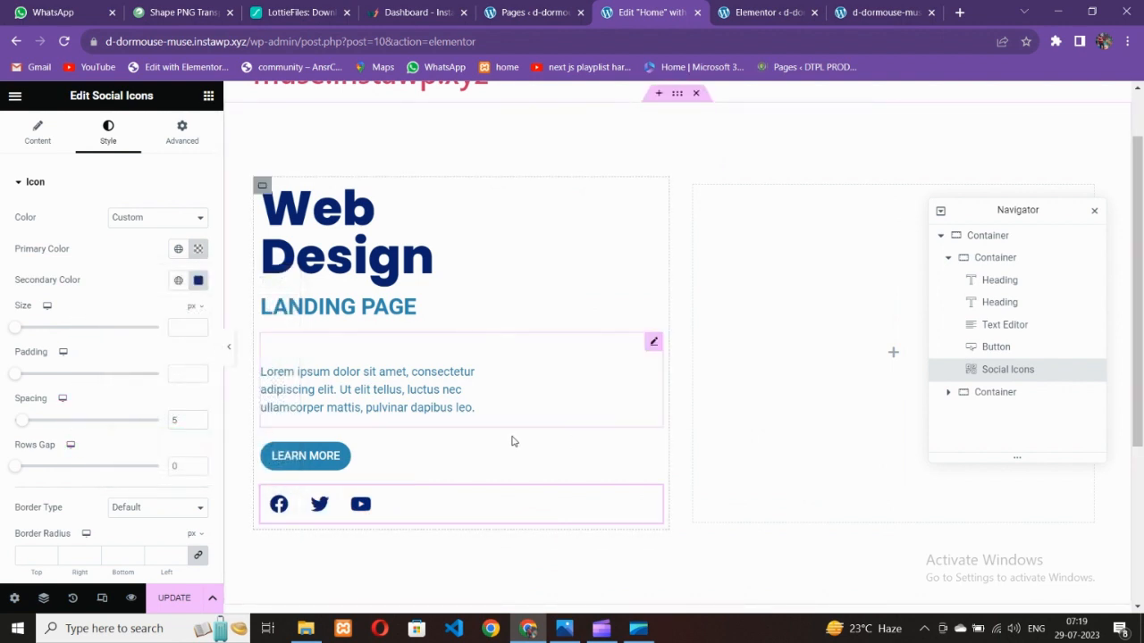
Step: Compare the social icons with the design image and set their size to 25 px
left_click(565, 631)
left_click(565, 631)
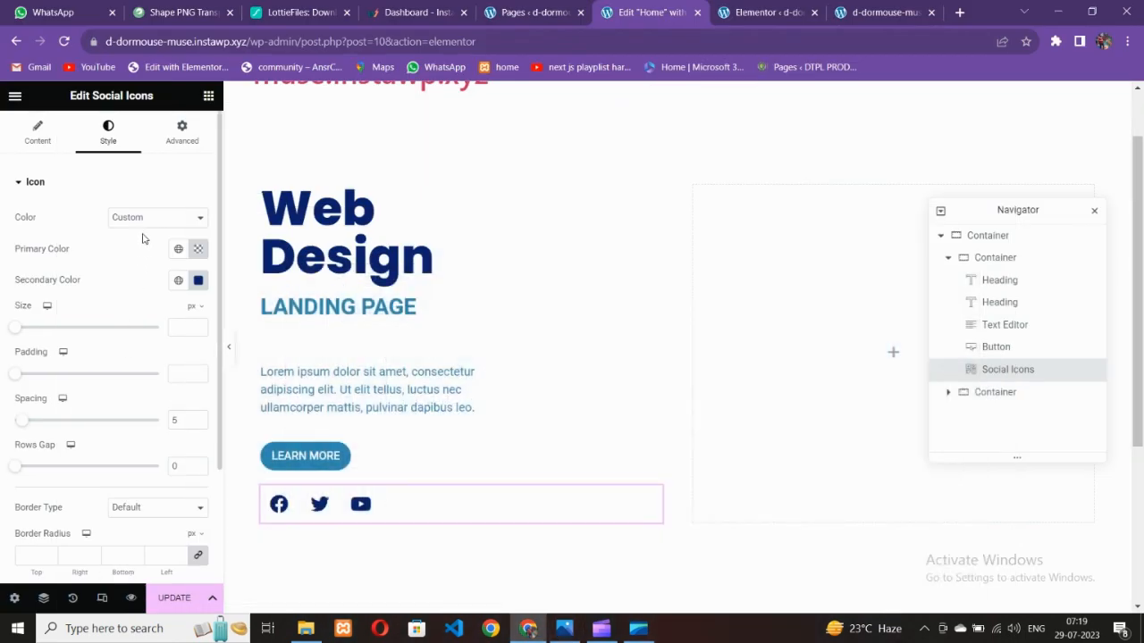
left_click(199, 326)
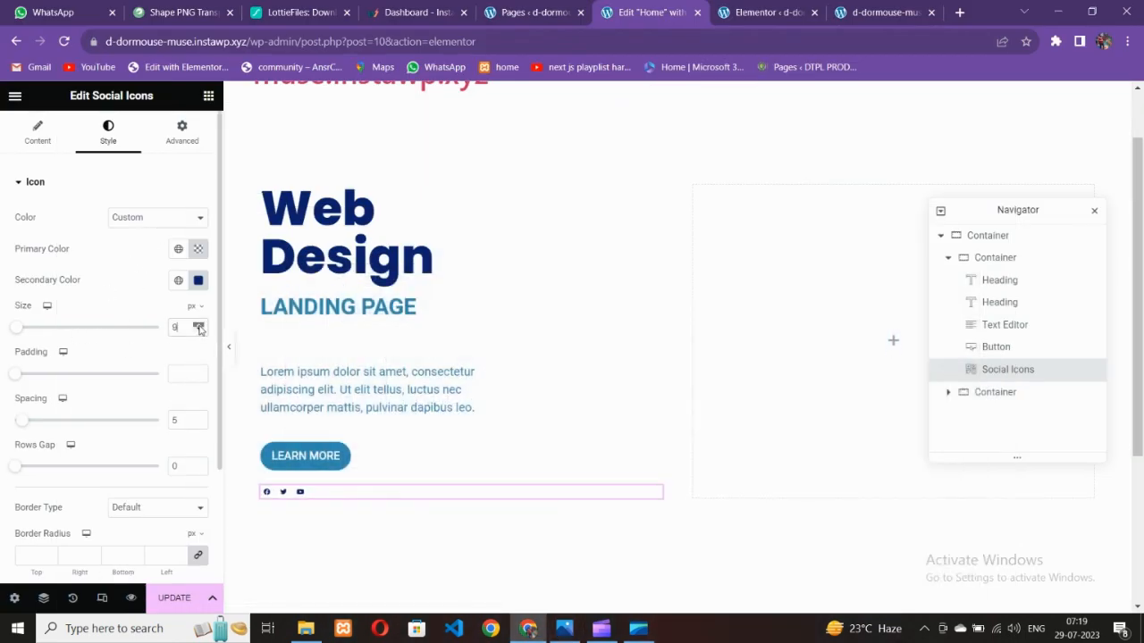
left_click(199, 327)
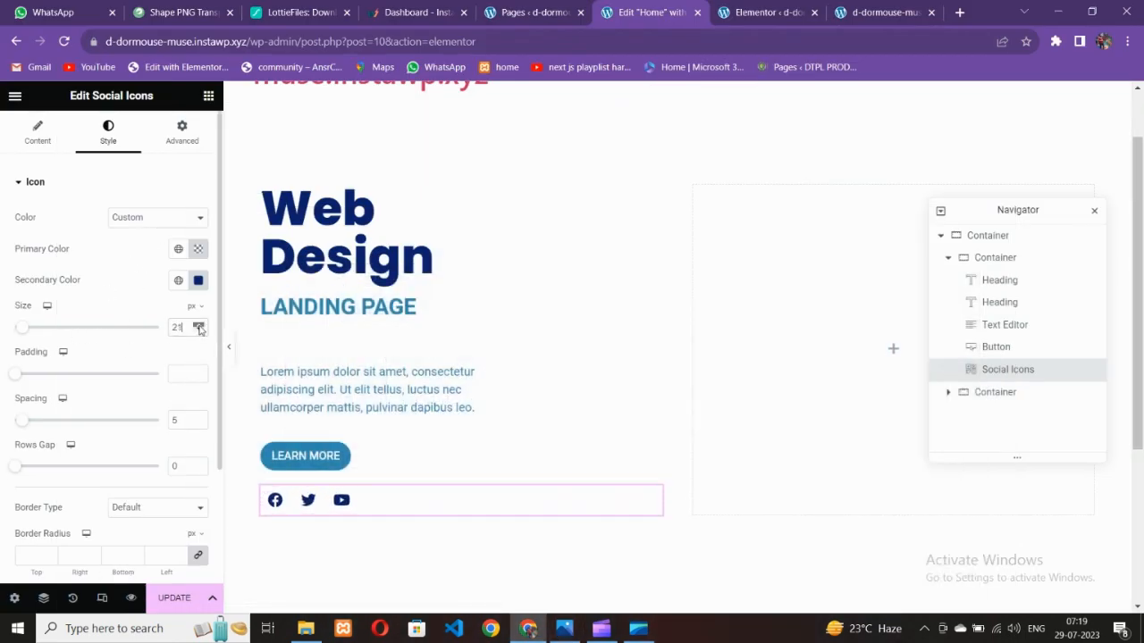
left_click(200, 327)
left_click(199, 327)
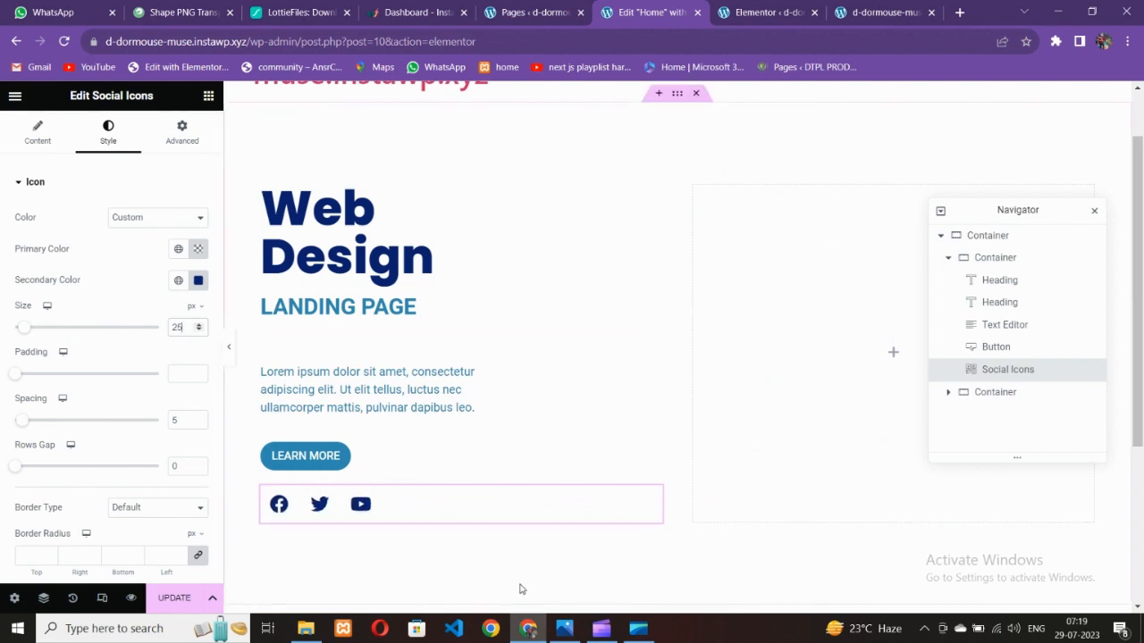
Step: Check the gap below the button in the design image and set the social icons' top margin to 30 px
left_click(565, 630)
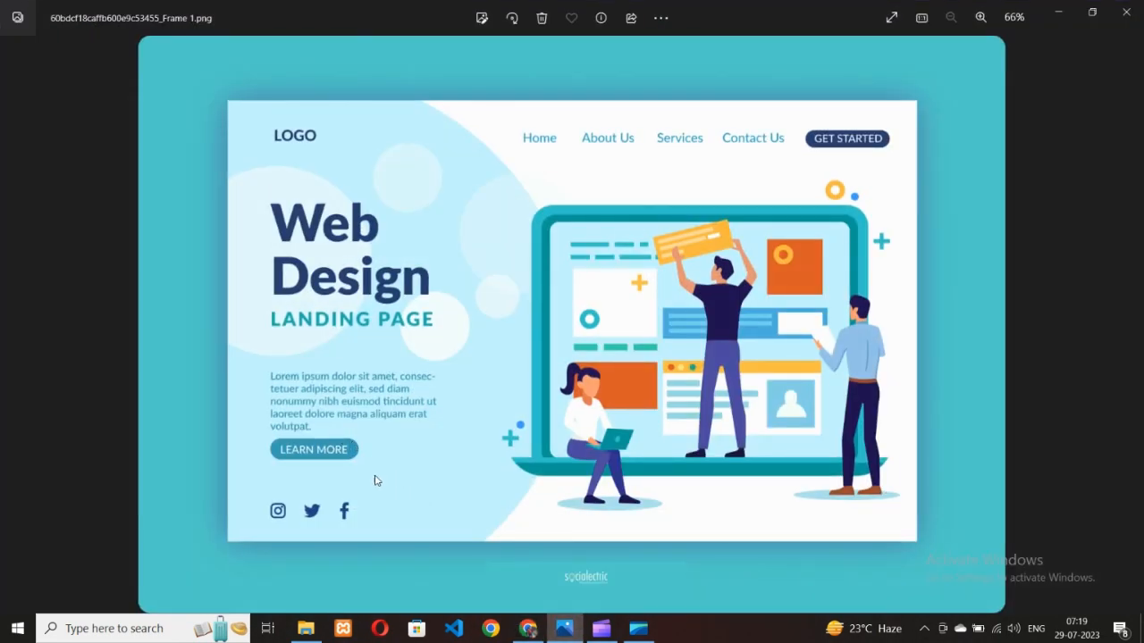
left_click(527, 628)
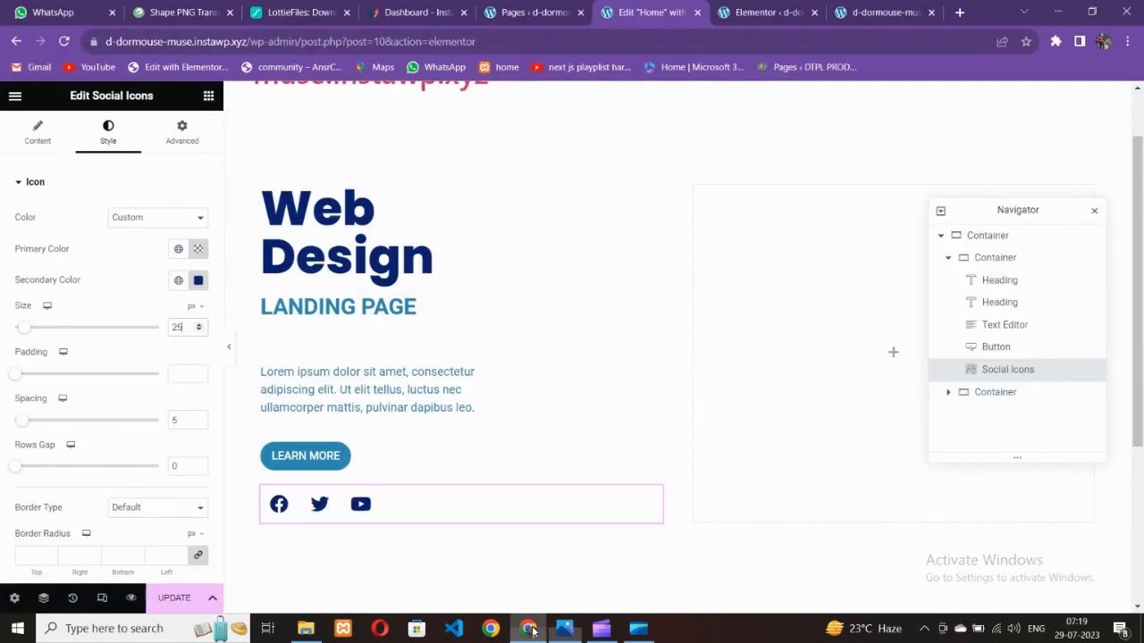
left_click(181, 132)
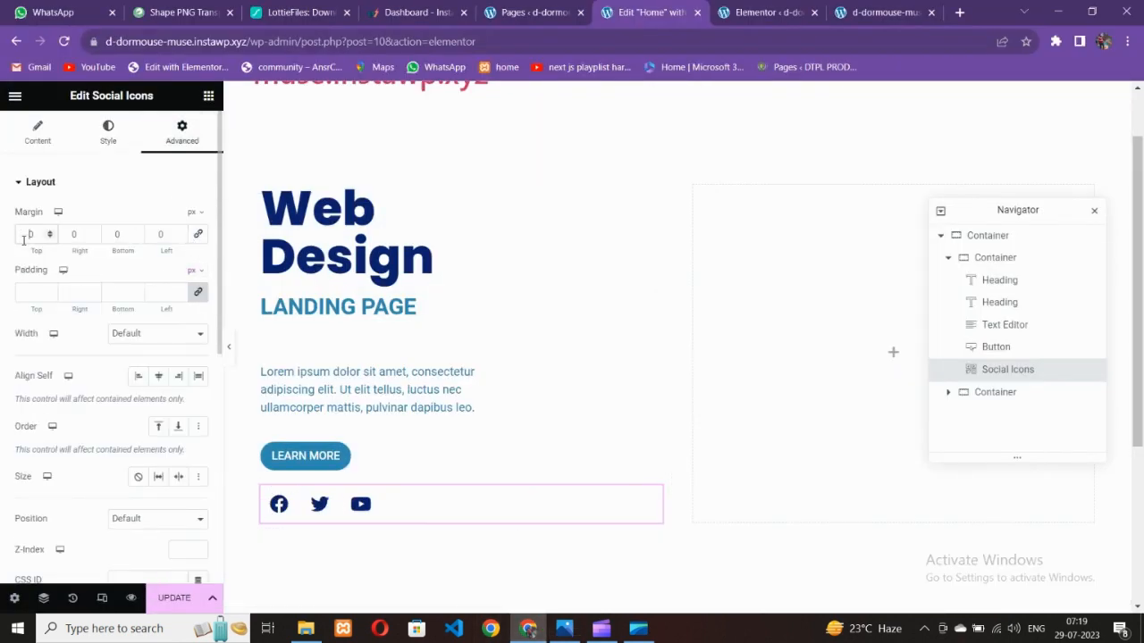
type("5")
key("BackSpace")
type("3")
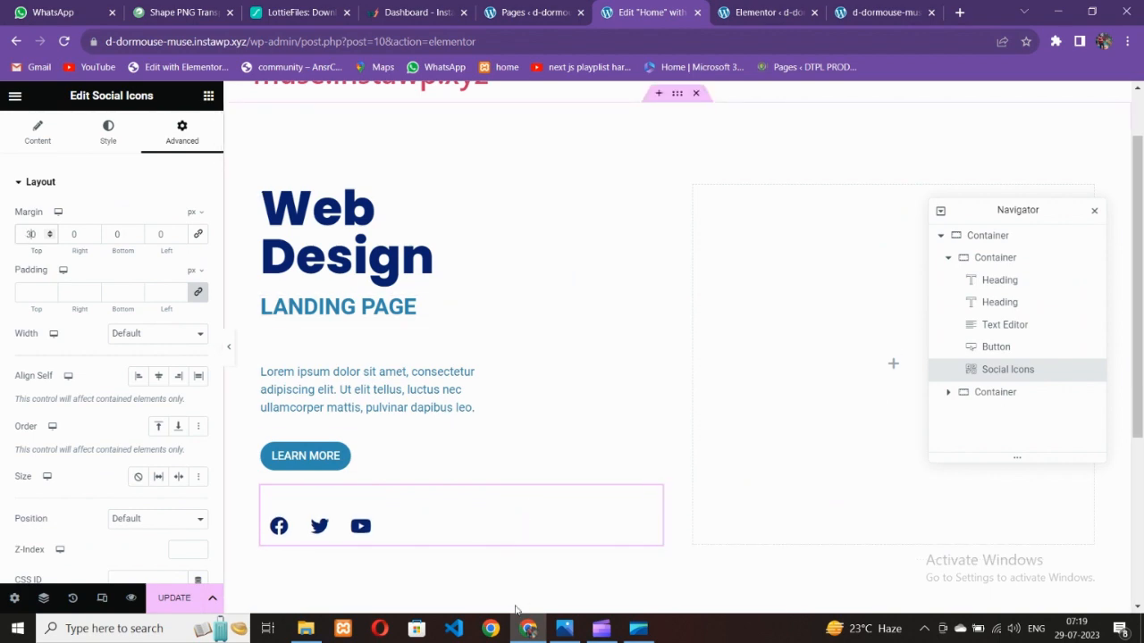
Step: Compare the icon row with the design image, set the icon spacing to 0 and open the widget's content settings
left_click(563, 634)
left_click(563, 633)
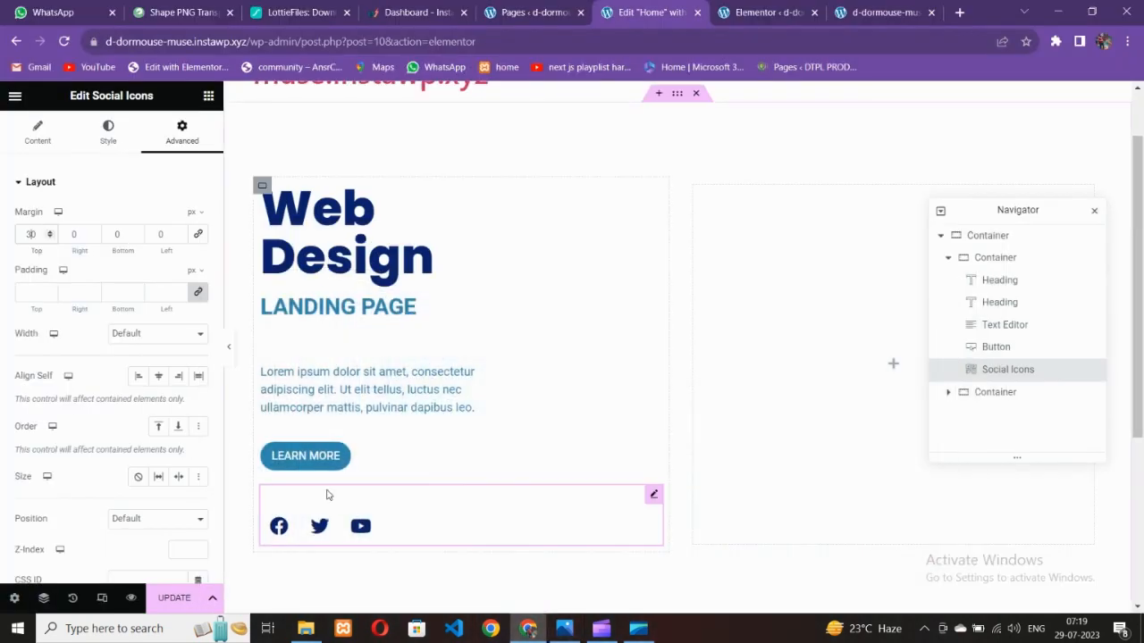
left_click(563, 634)
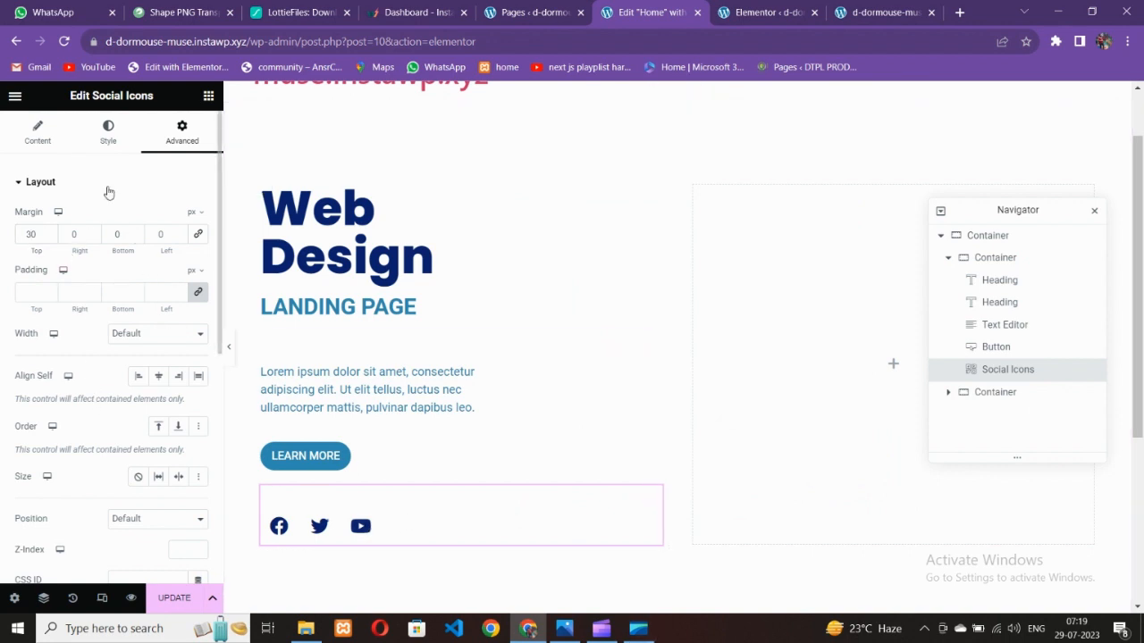
left_click(97, 134)
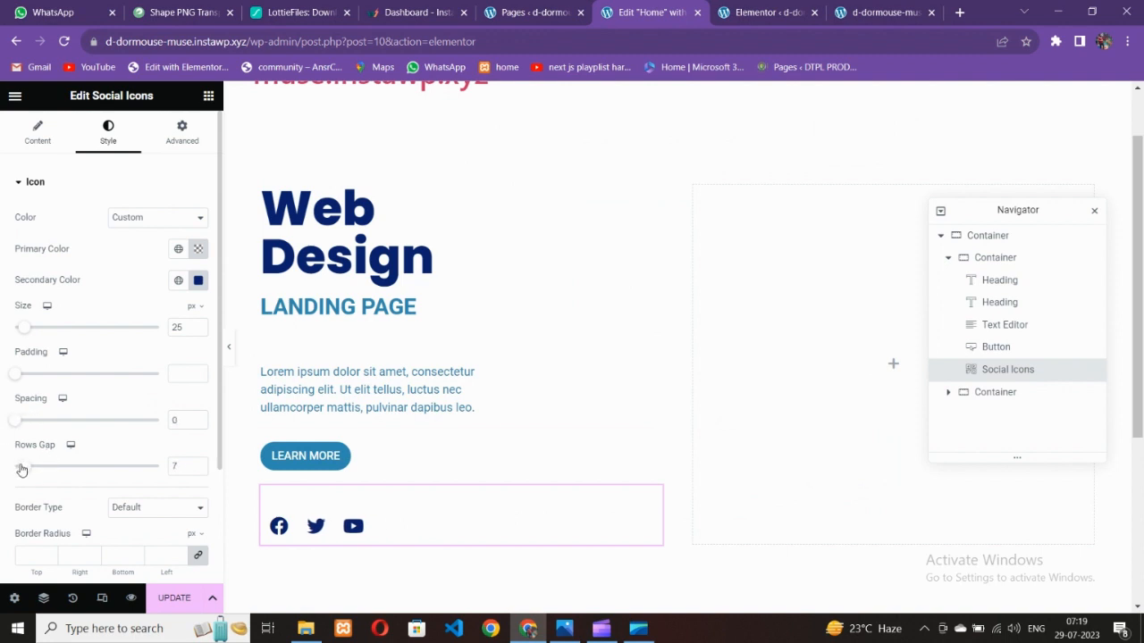
scroll(85, 382, "down", 2)
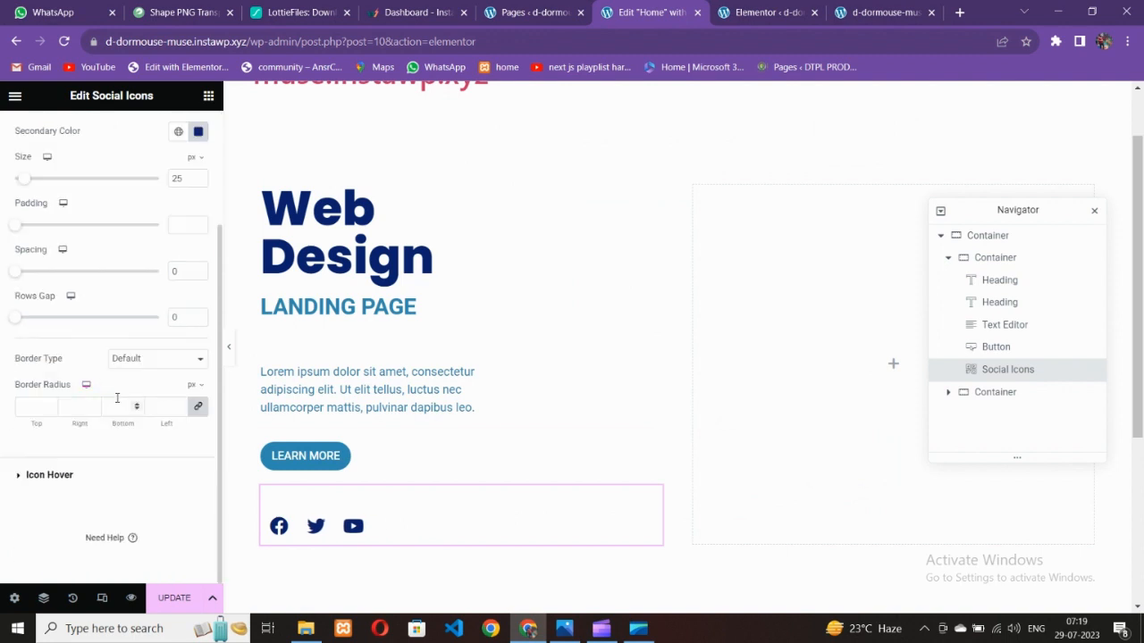
scroll(101, 364, "up", 2)
left_click(43, 134)
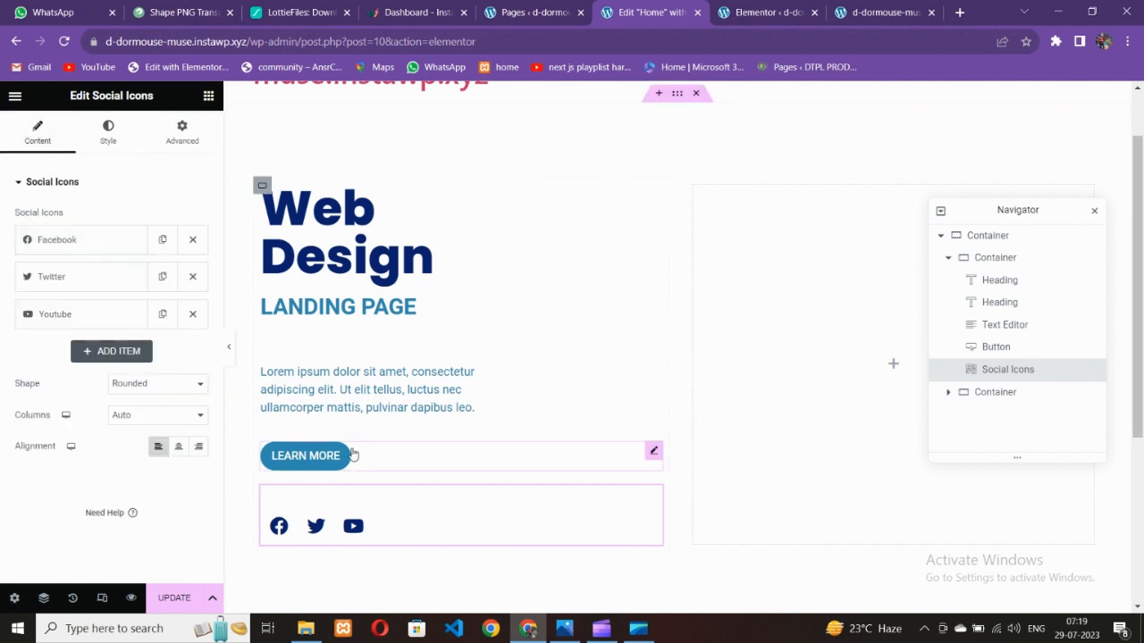
Step: Examine the reference landing page image, and browse the Pngtree shape results for a suitable background shape
left_click(565, 628)
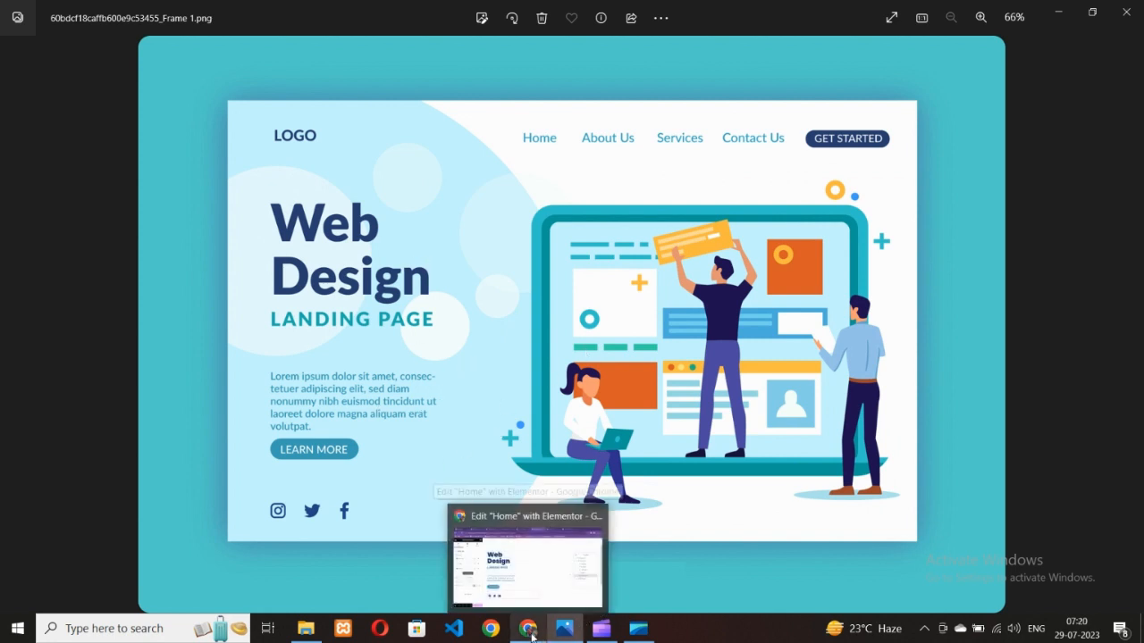
left_click(531, 634)
left_click(193, 12)
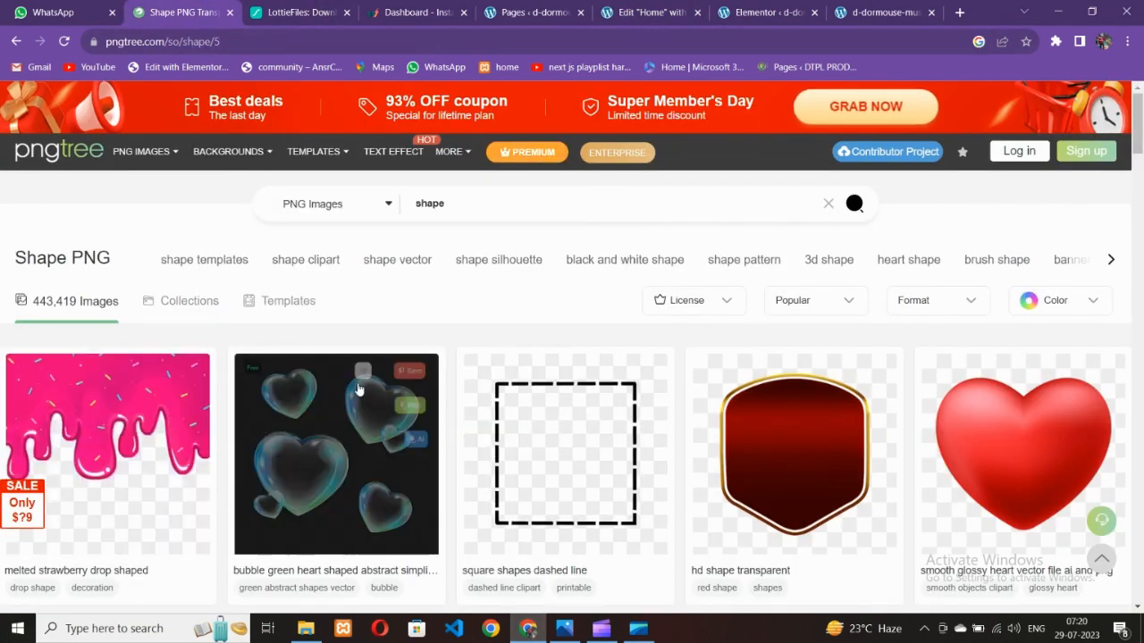
scroll(557, 442, "down", 12)
scroll(557, 441, "down", 12)
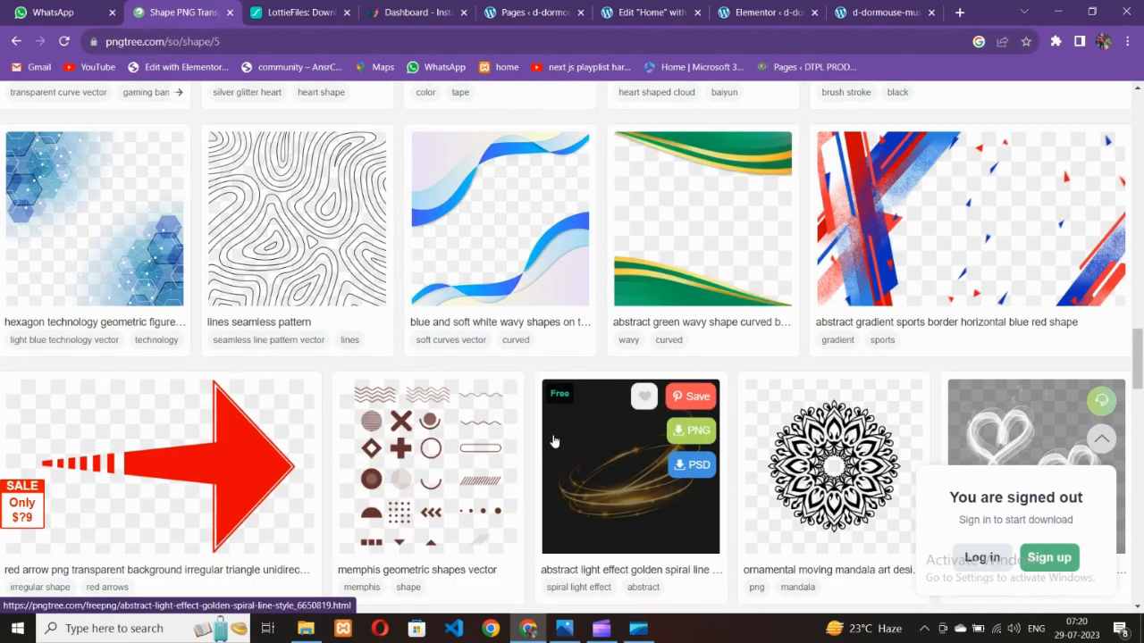
scroll(554, 441, "down", 10)
scroll(545, 433, "up", 4)
scroll(539, 426, "up", 15)
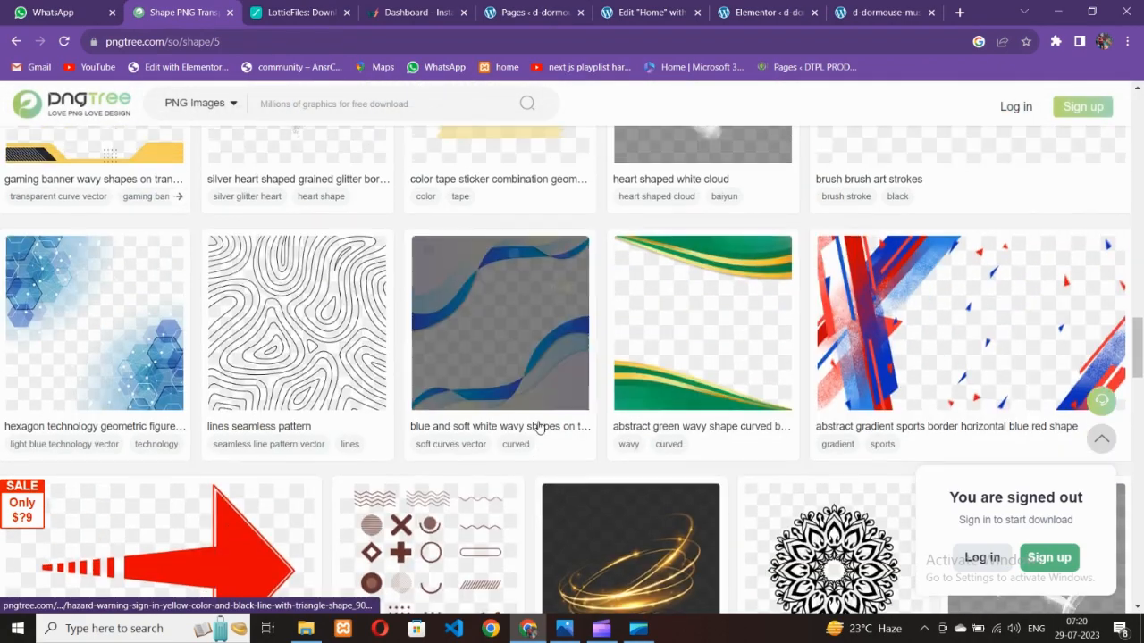
scroll(536, 426, "up", 5)
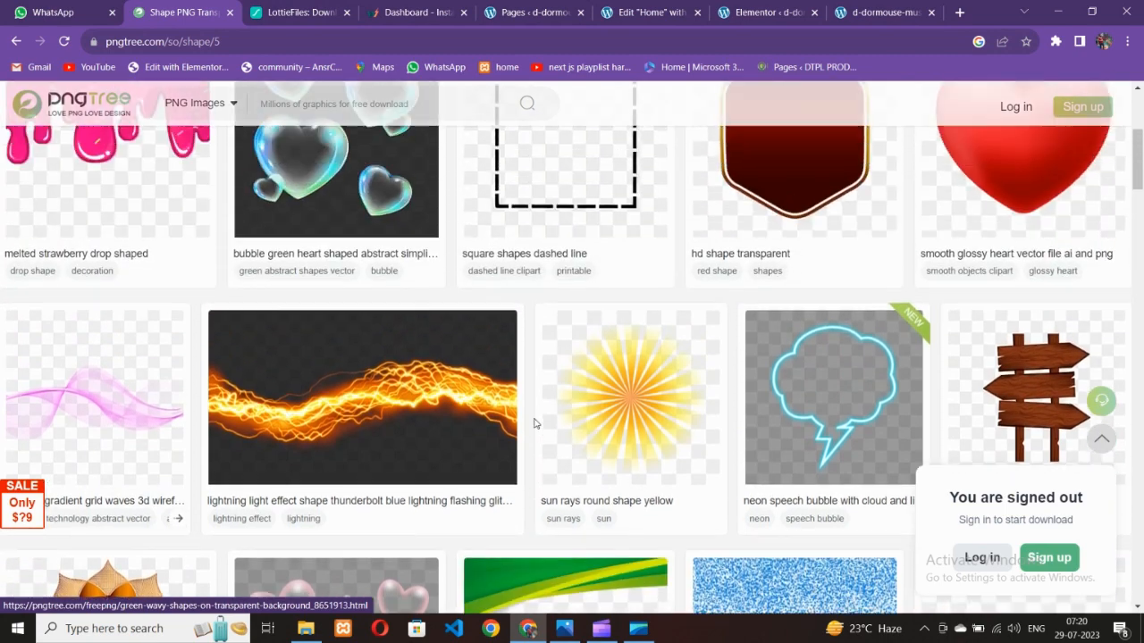
scroll(389, 359, "up", 1)
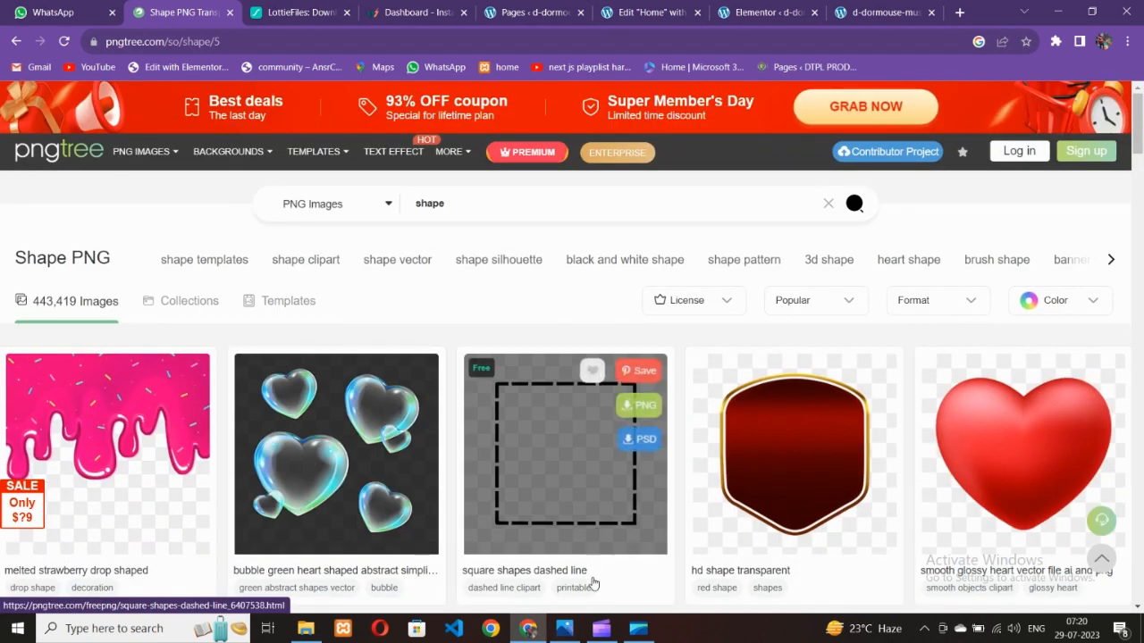
Step: Return to the Elementor page editor and set the outer container's background type to Classic
left_click(622, 18)
scroll(615, 337, "up", 1)
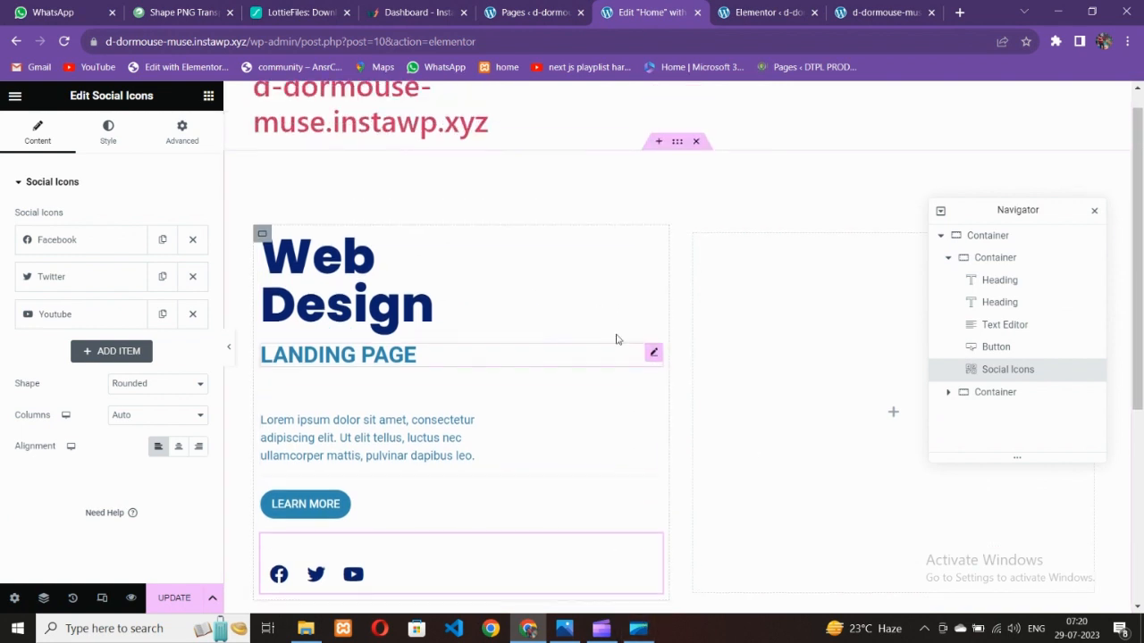
left_click(677, 168)
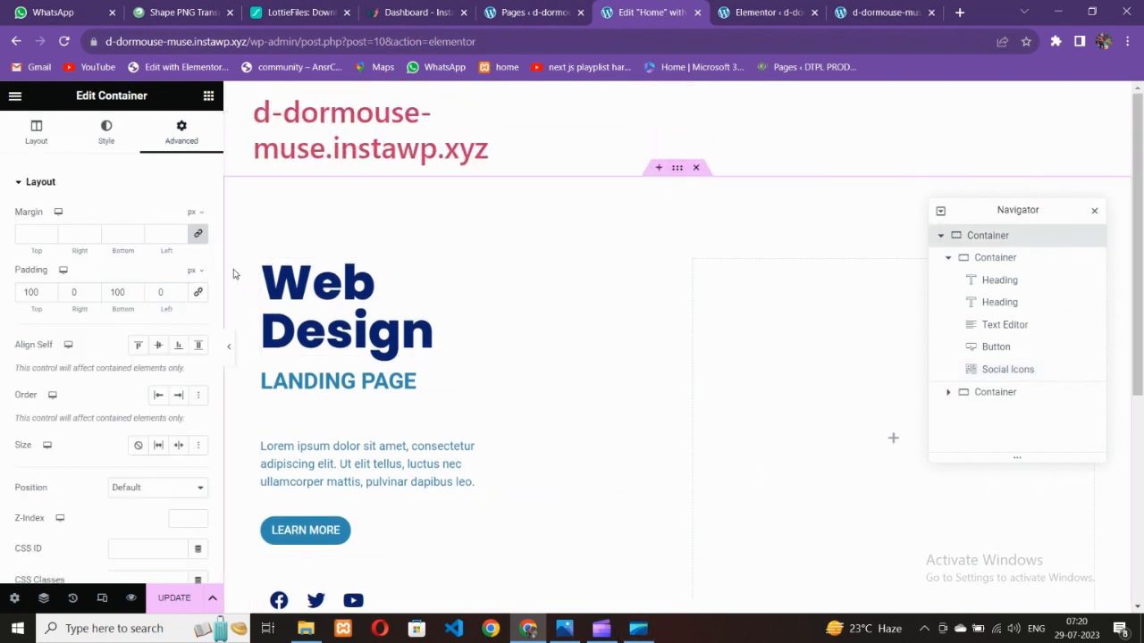
left_click(108, 134)
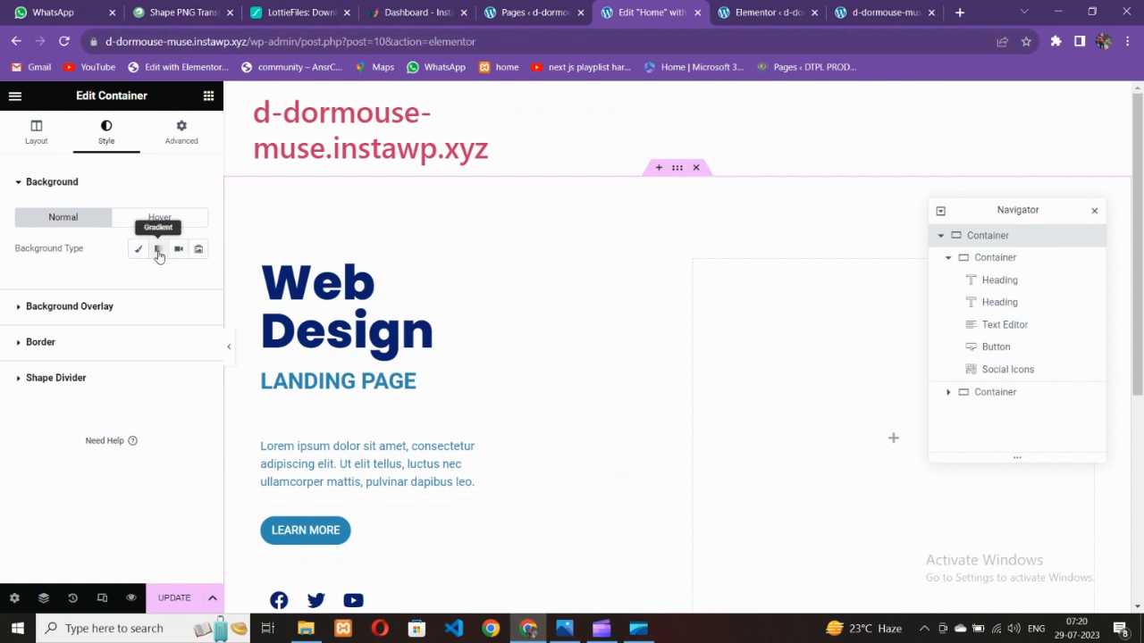
left_click(138, 251)
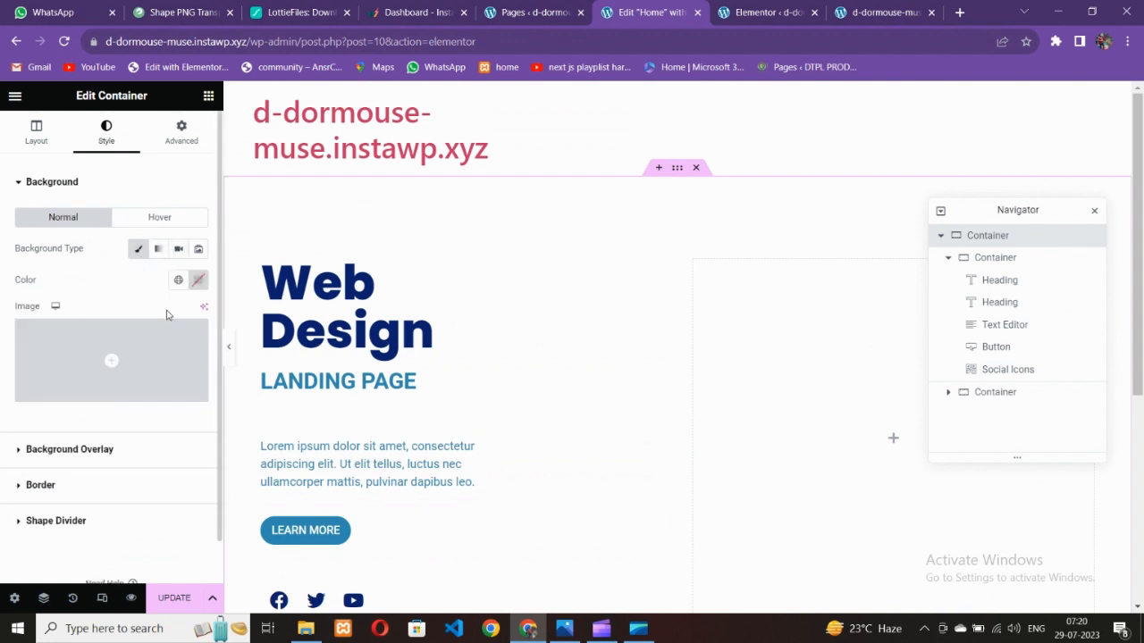
Step: Copy the paragraph's text color #2F8BB1 and apply it as the outer container's background color
left_click(419, 414)
left_click(108, 134)
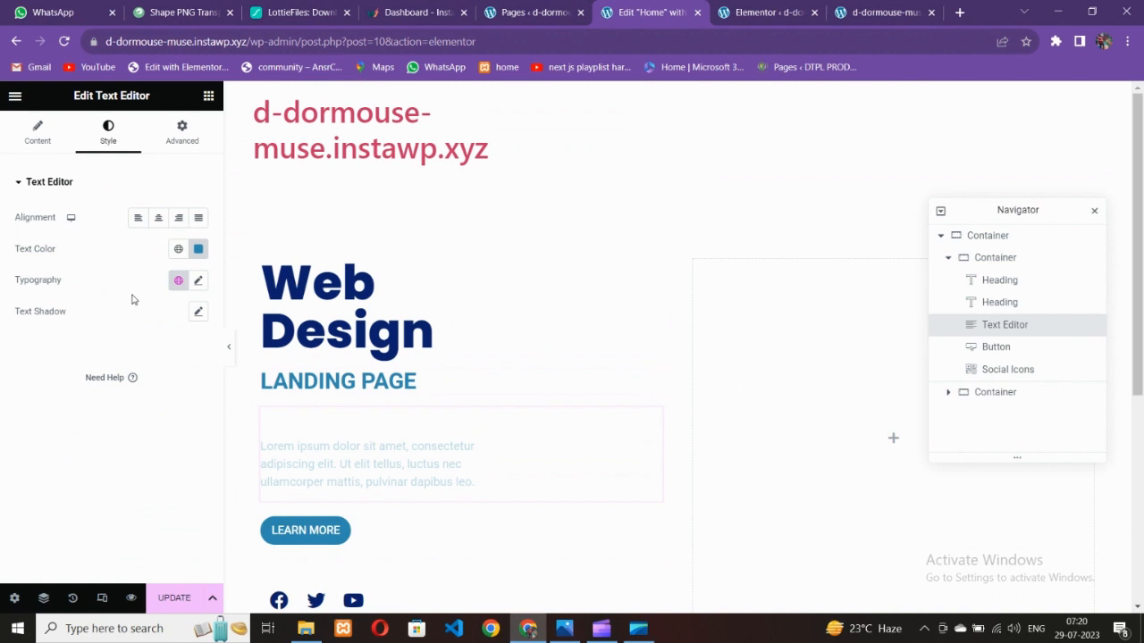
left_click(198, 251)
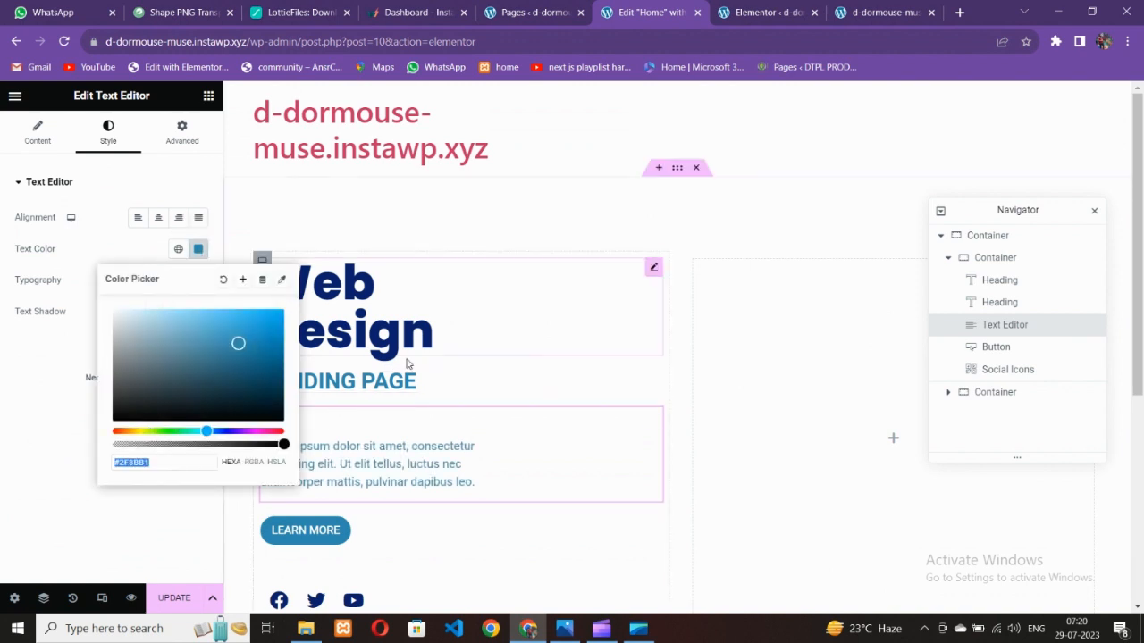
left_click(672, 177)
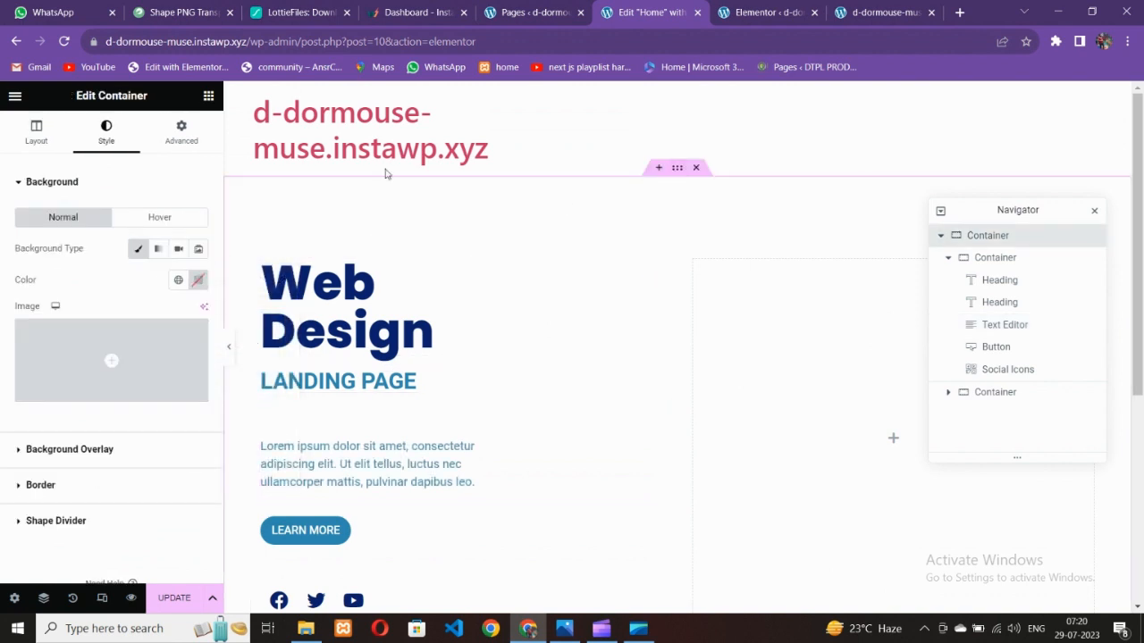
left_click(138, 249)
left_click(139, 249)
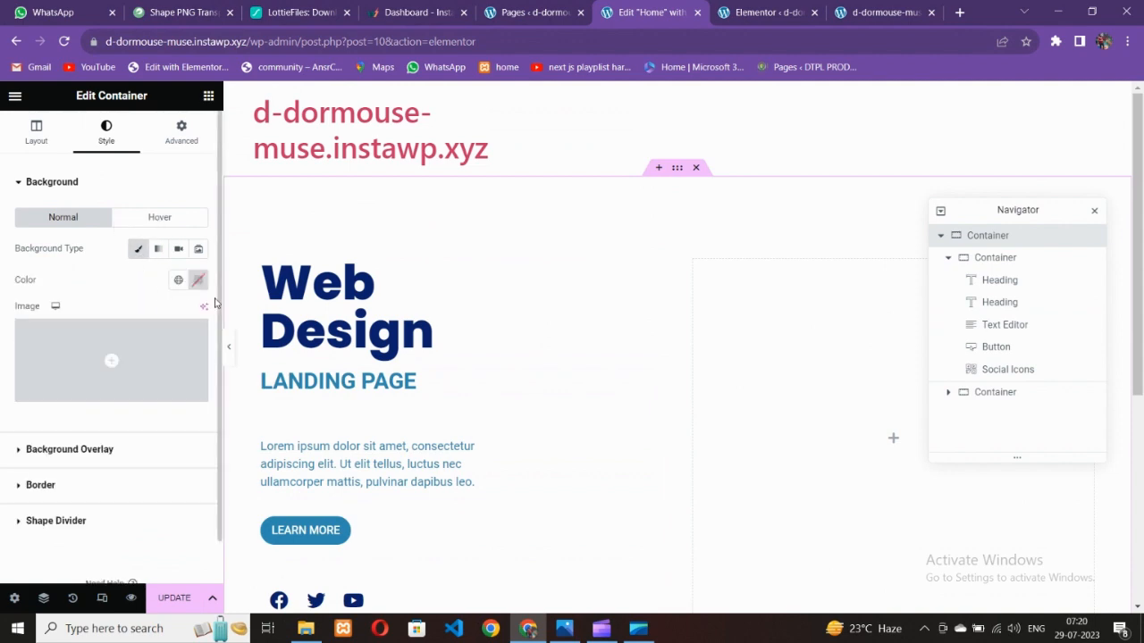
left_click(198, 281)
key("ctrl+v")
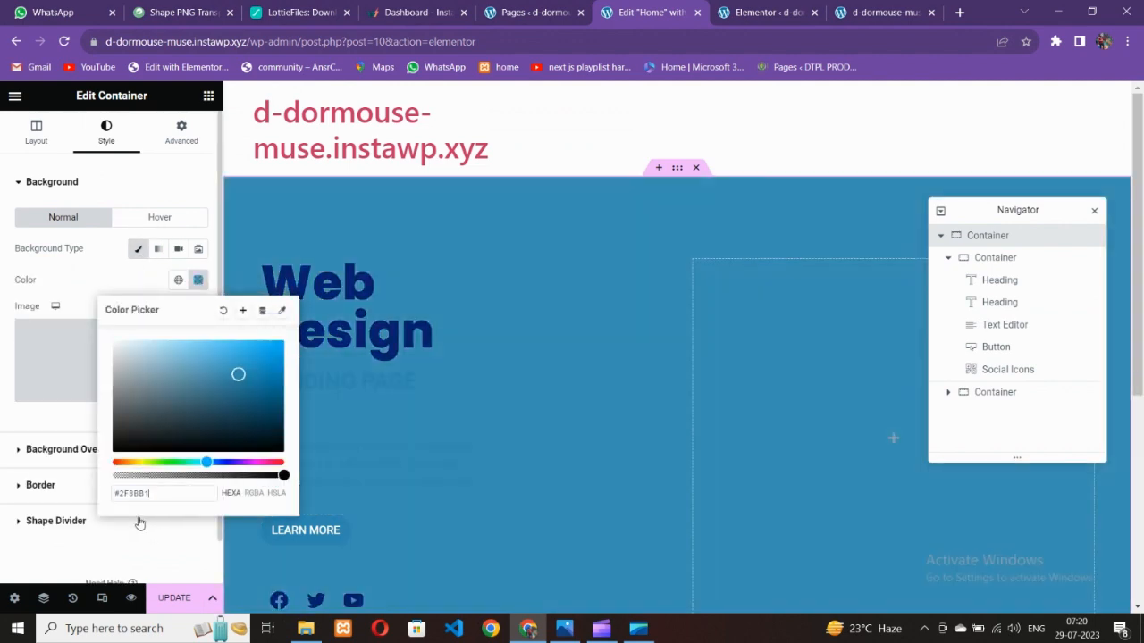
left_click(87, 290)
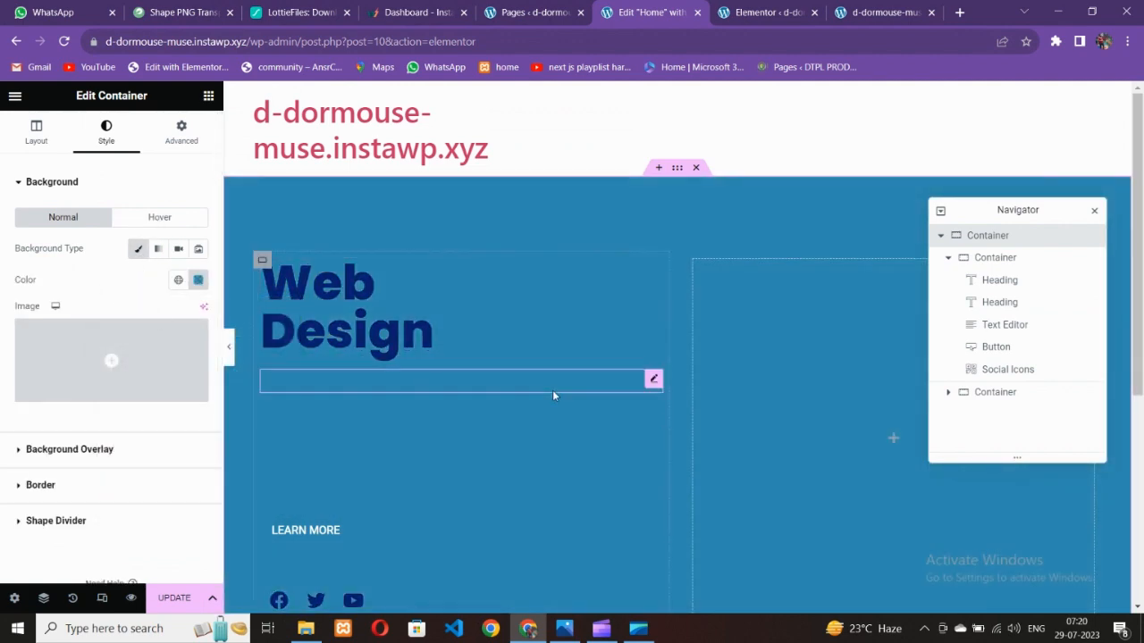
Step: Lighten the outer container's background color to #ECF2F5
left_click(197, 281)
left_click_drag(237, 425, 119, 346)
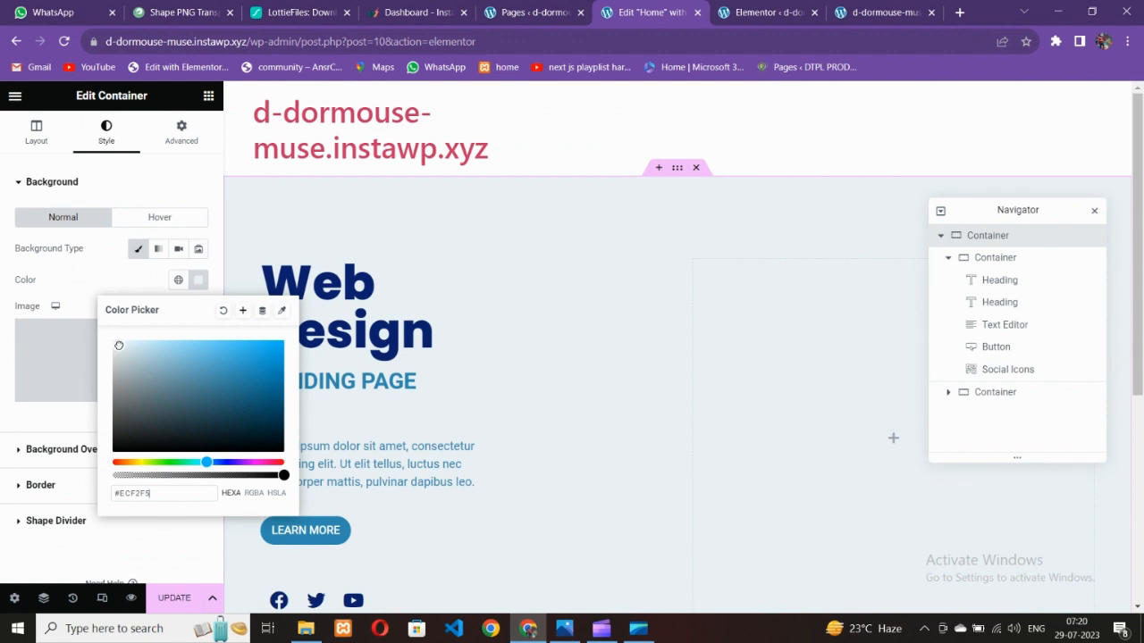
left_click(135, 284)
Step: Preview the hero section without the editing panel and compare it with the reference landing page image
left_click(231, 348)
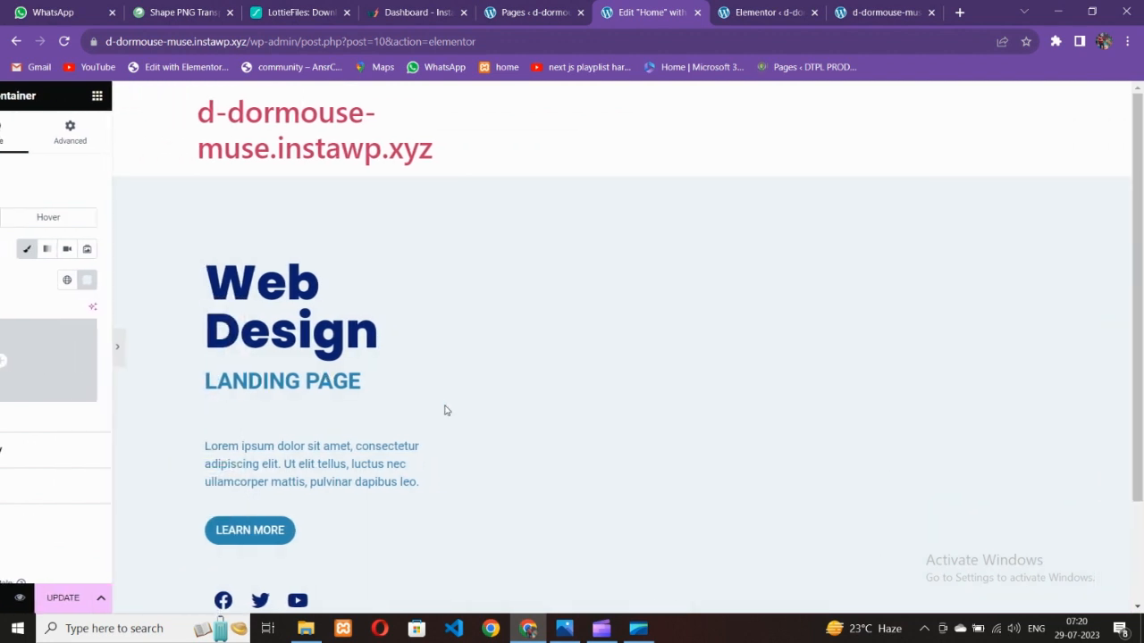
scroll(447, 412, "down", 3)
scroll(447, 416, "up", 3)
left_click(5, 345)
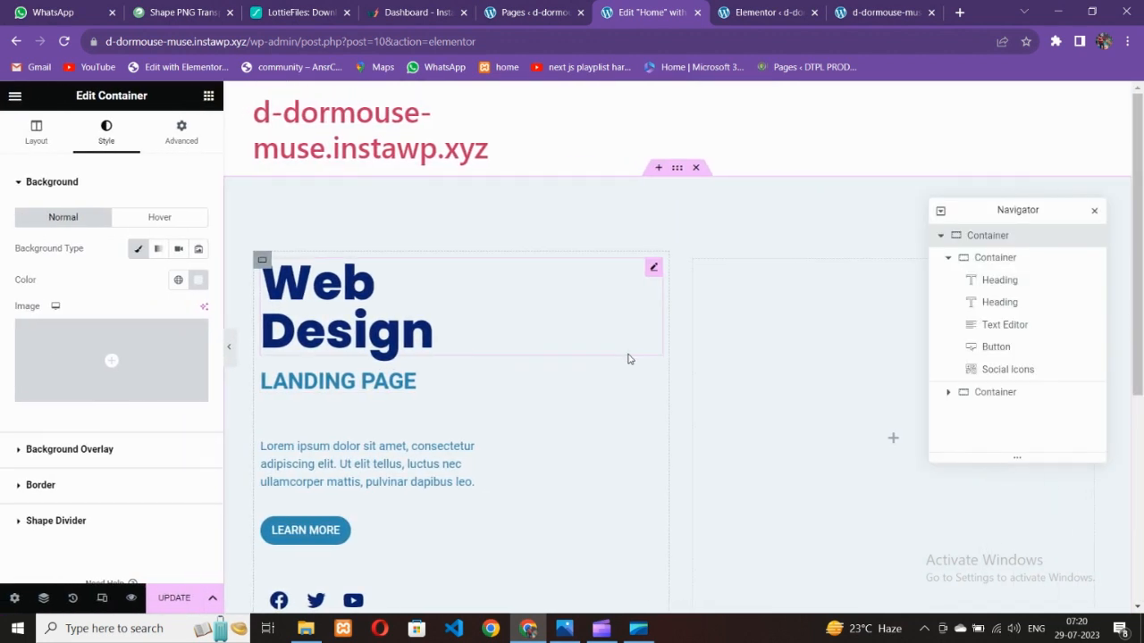
left_click(567, 628)
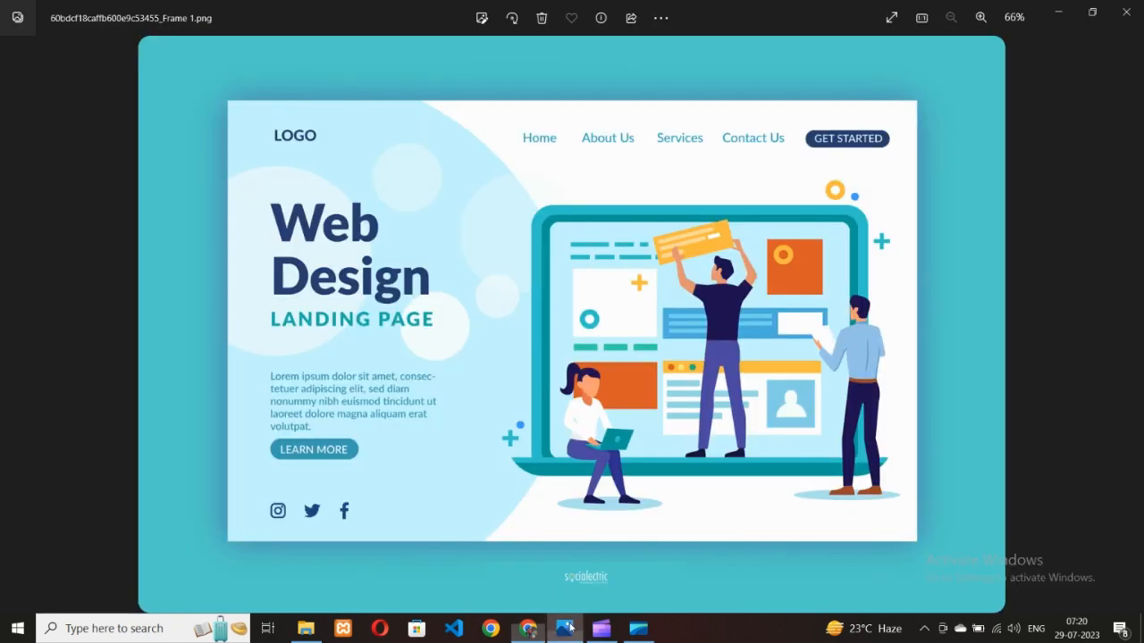
left_click(570, 629)
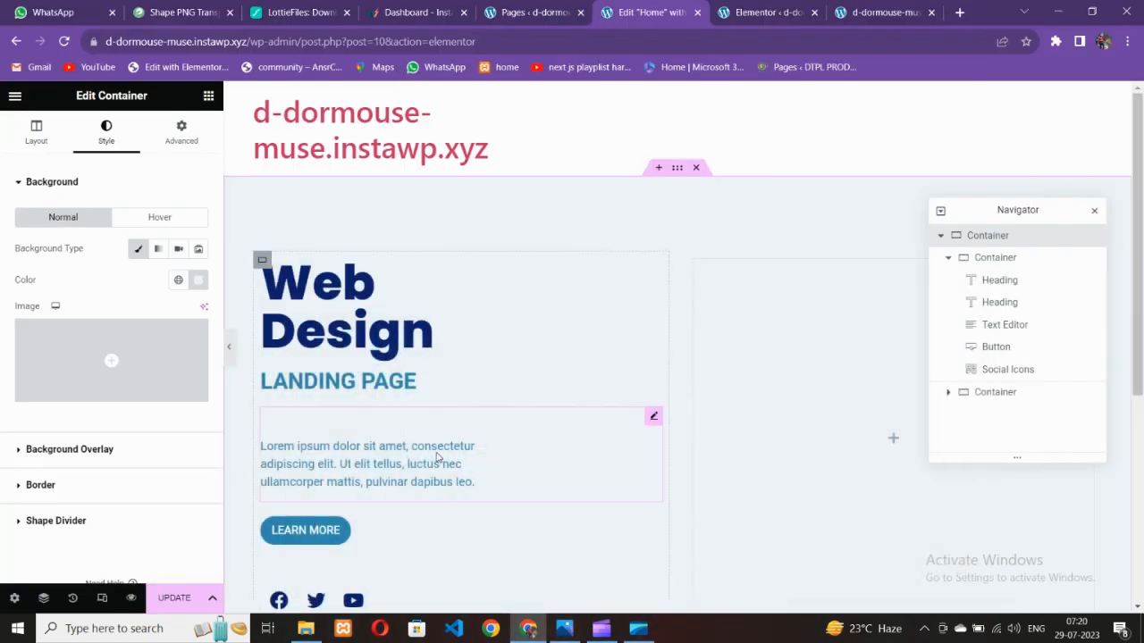
scroll(439, 434, "down", 2)
scroll(602, 365, "up", 2)
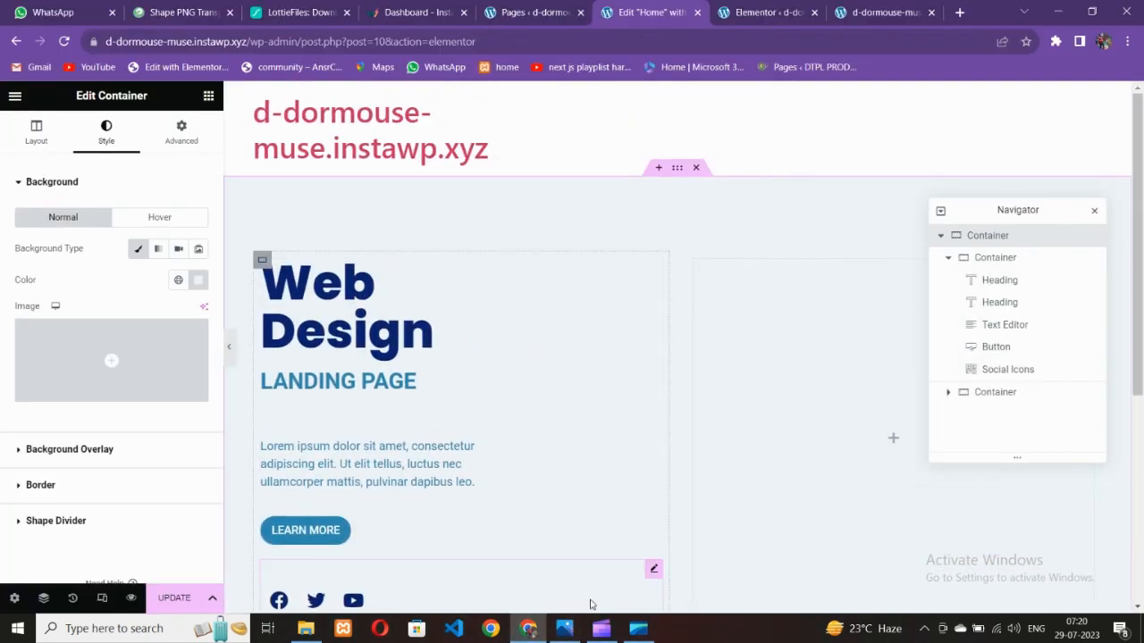
left_click(564, 628)
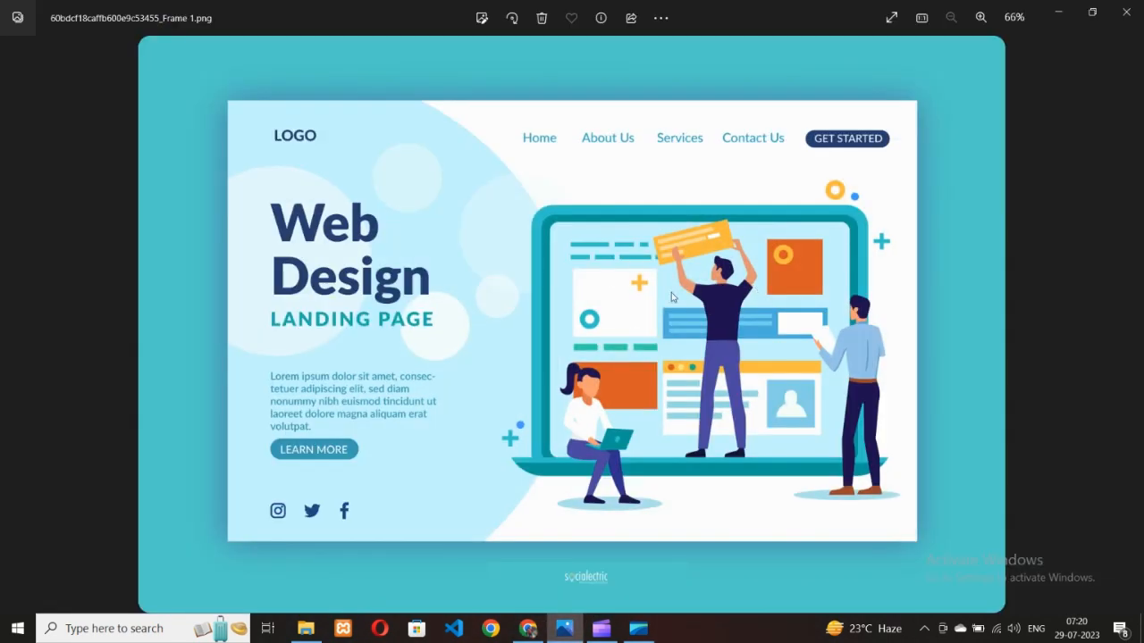
left_click(526, 630)
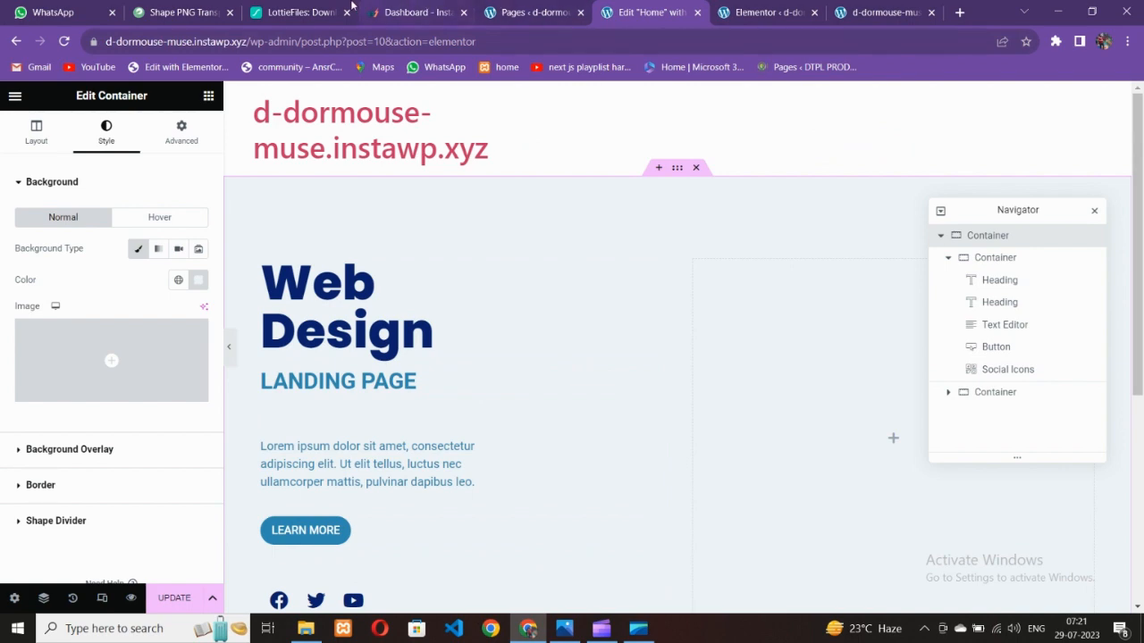
Step: Switch to LottieFiles and rerun the animation search for "office"
left_click(332, 7)
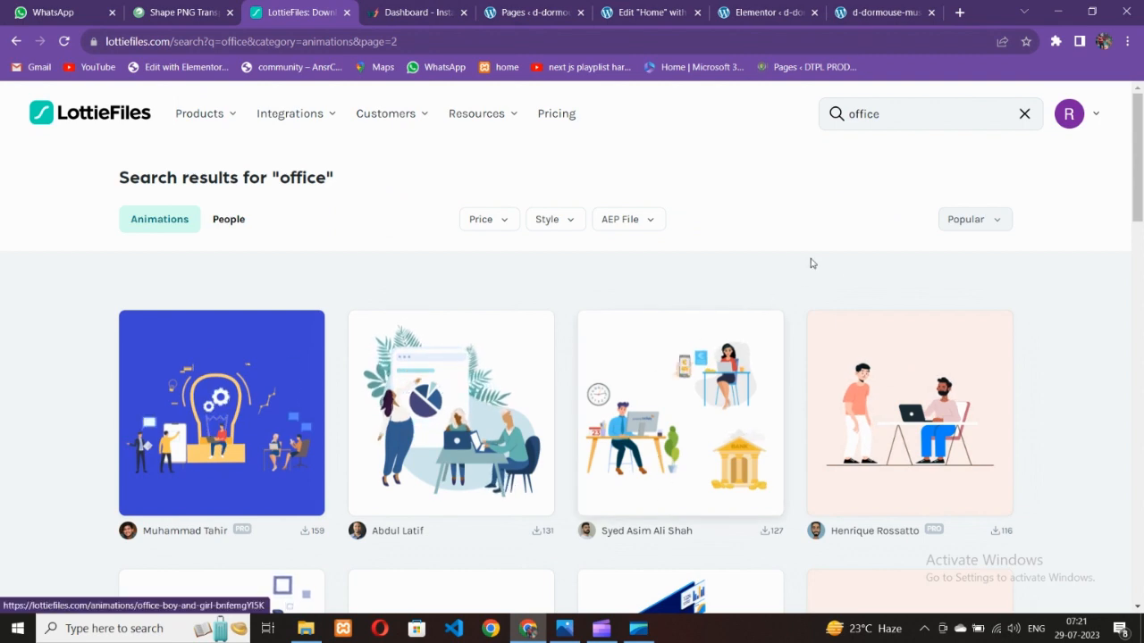
scroll(833, 413, "down", 3)
scroll(832, 413, "up", 3)
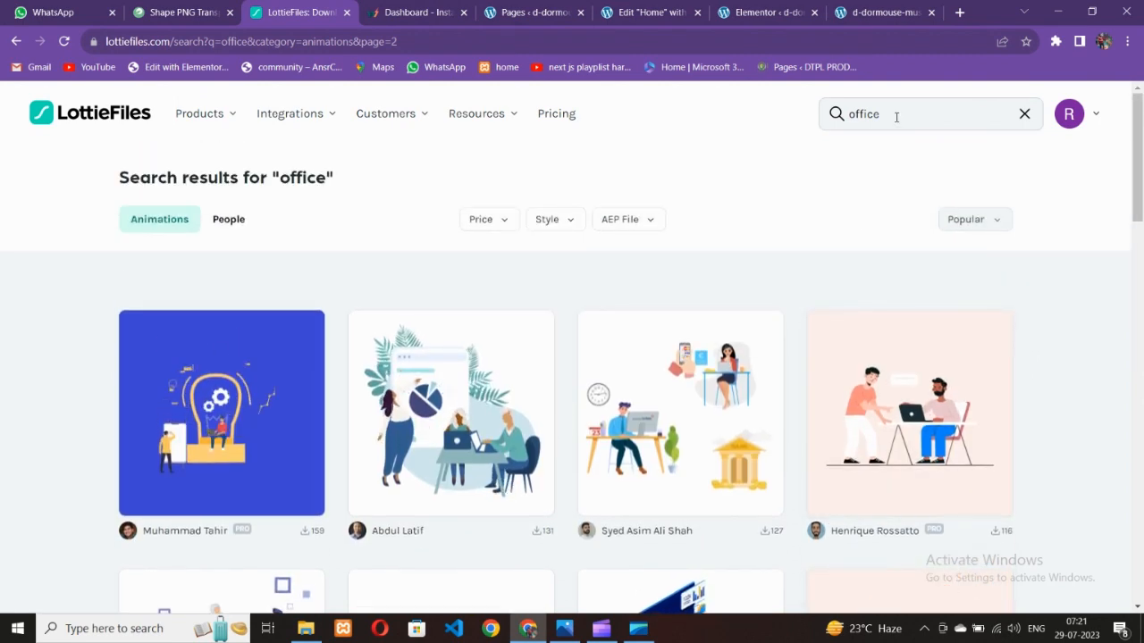
left_click(896, 115)
key("Return")
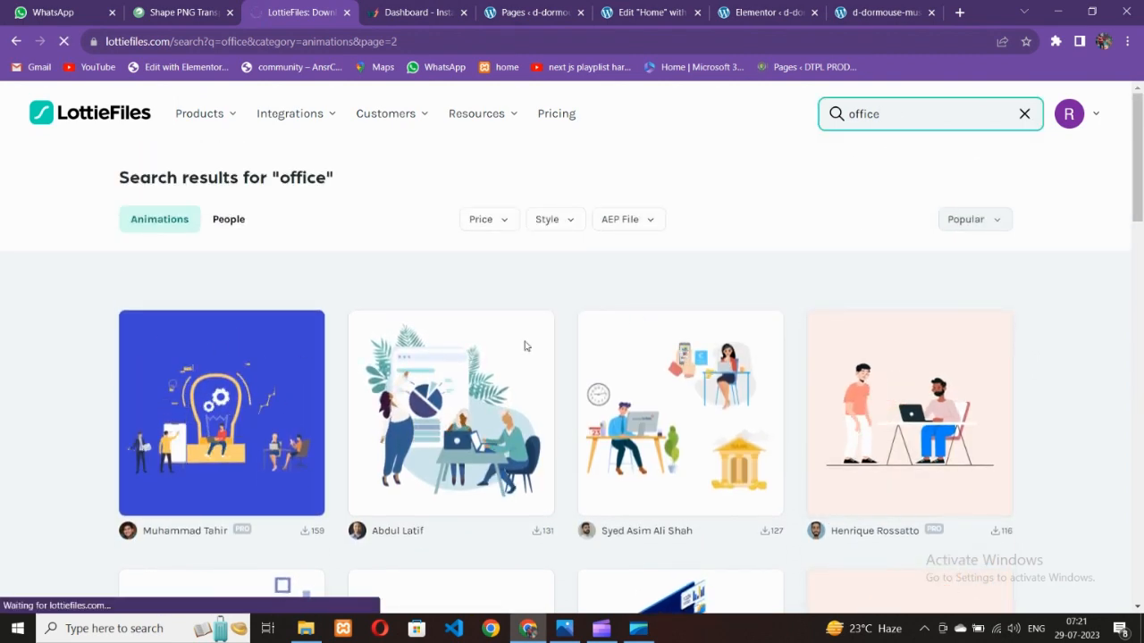
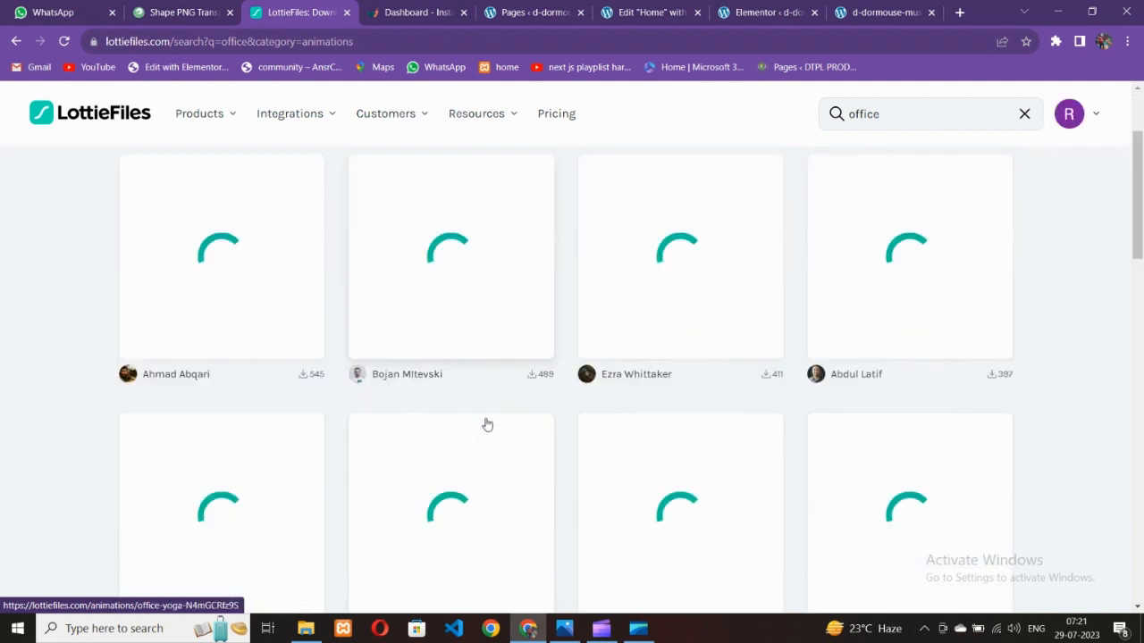
Step: Browse the office animation results and open the "Office illustration" animation
scroll(488, 429, "down", 2)
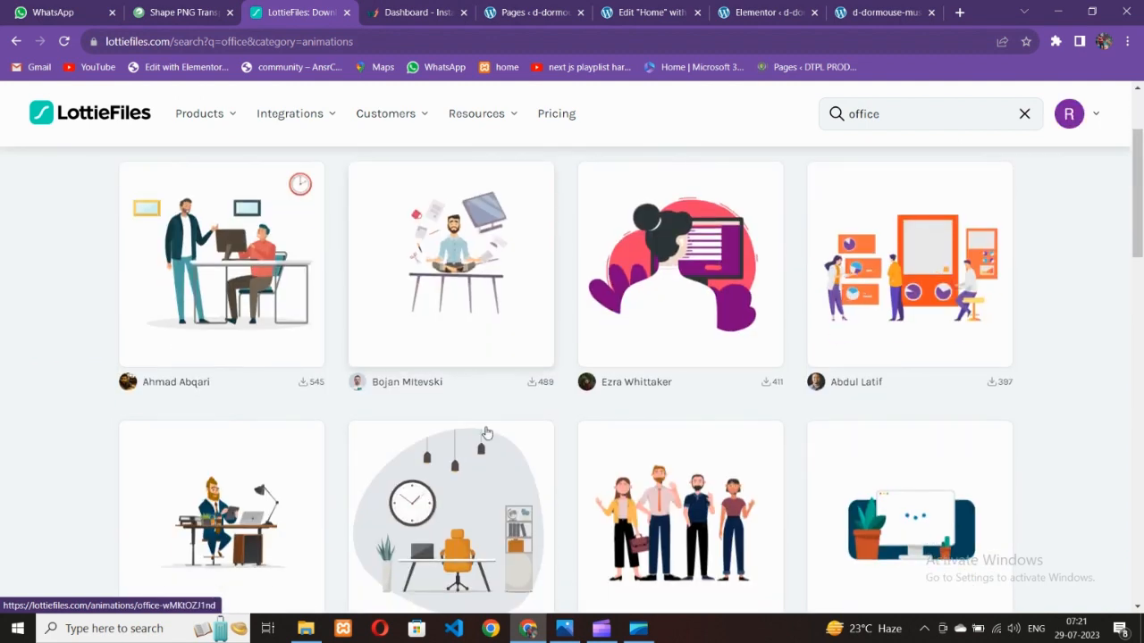
scroll(644, 435, "down", 3)
scroll(488, 438, "down", 3)
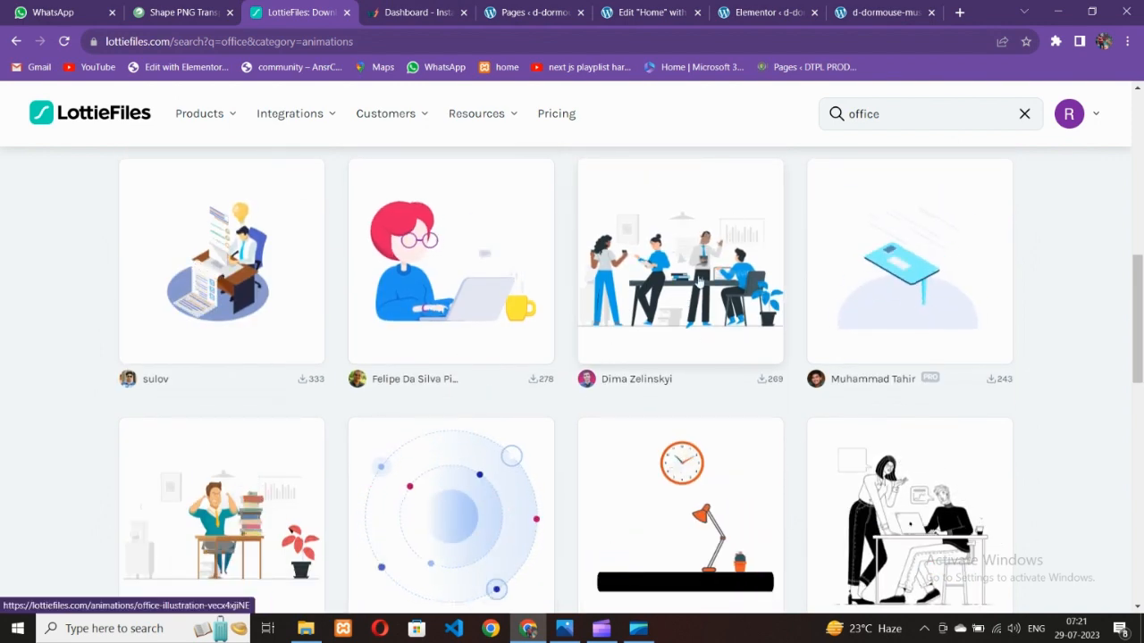
left_click(675, 344)
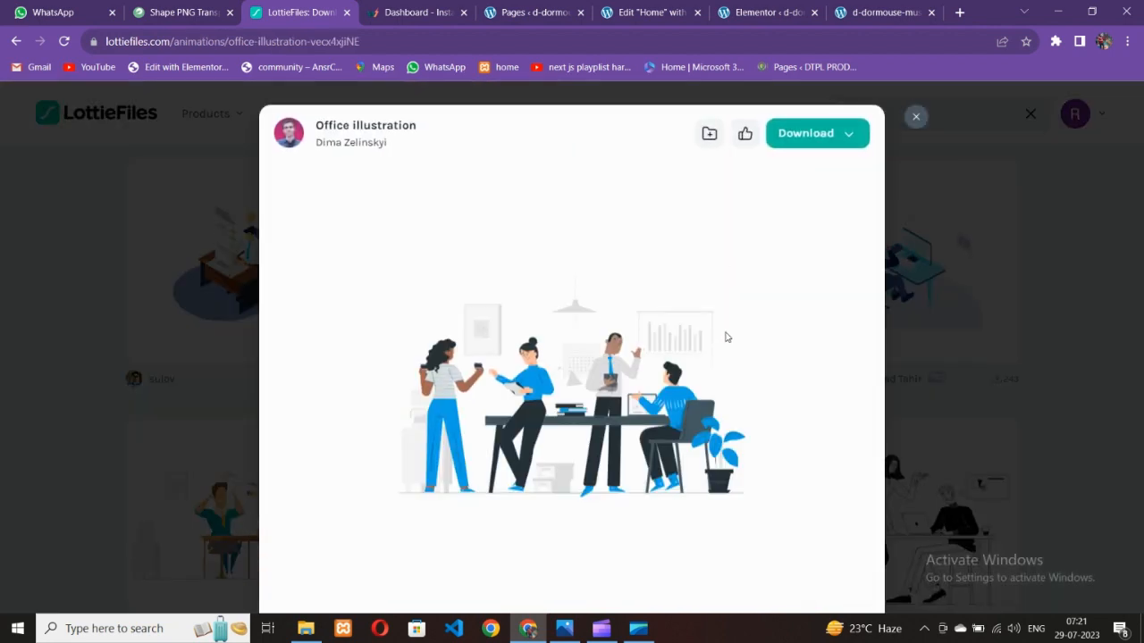
Step: Look over the "Office illustration" preview and download the animation as Lottie JSON
scroll(647, 429, "down", 4)
scroll(642, 428, "up", 3)
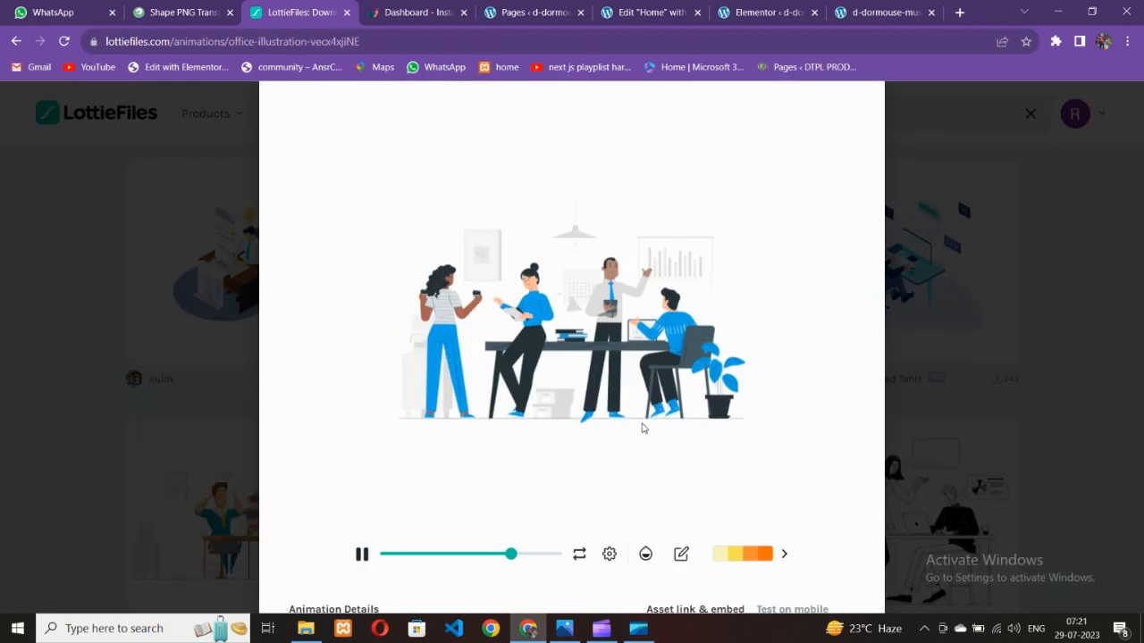
scroll(644, 416, "down", 3)
scroll(643, 416, "up", 4)
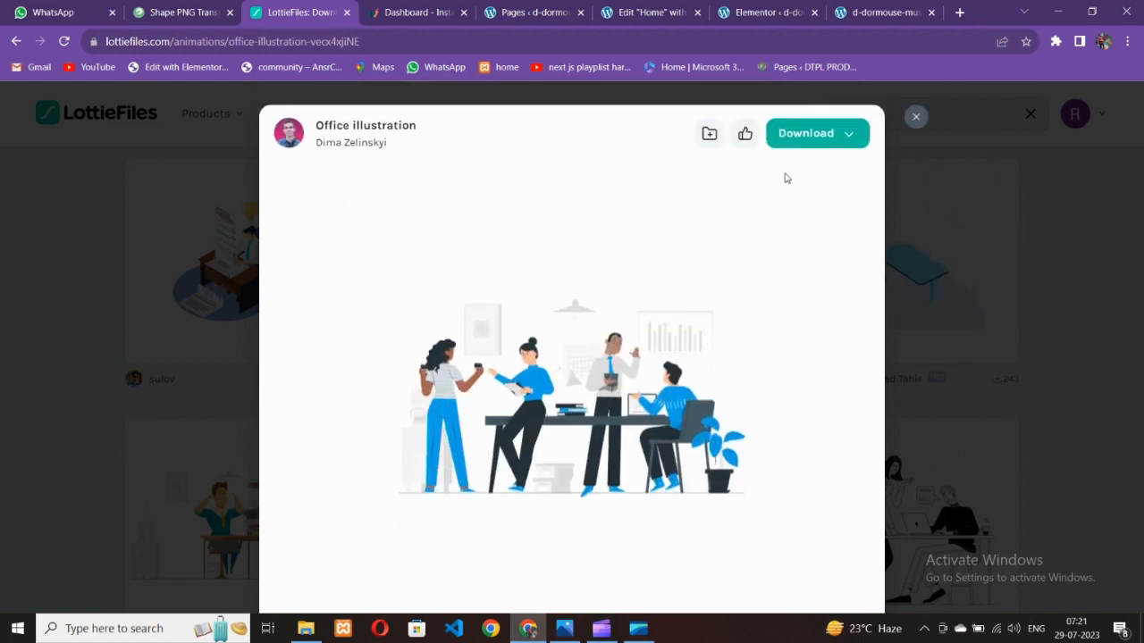
left_click(831, 137)
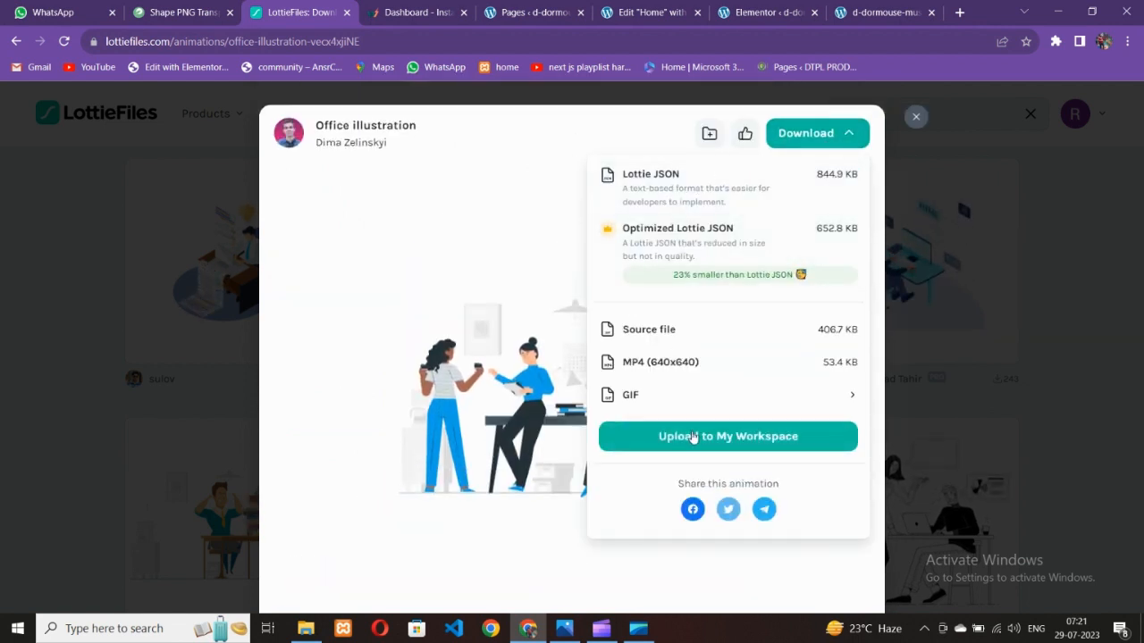
left_click(830, 174)
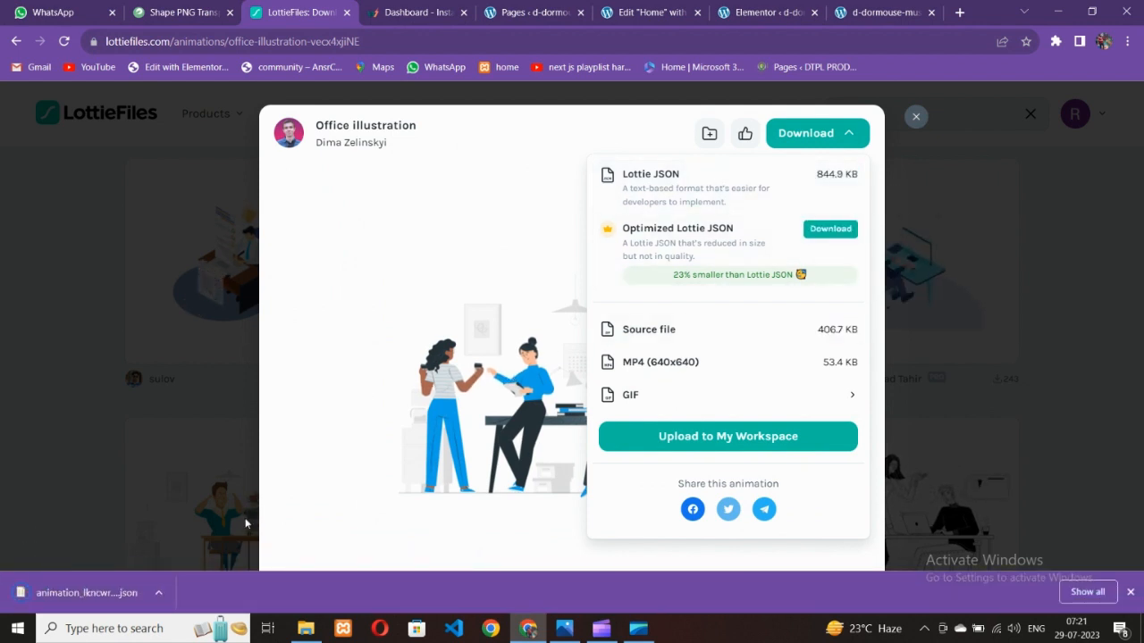
Step: Return to the Home page in the Elementor editor, search the widgets for "lottie" and try the Lottie widget
left_click(916, 117)
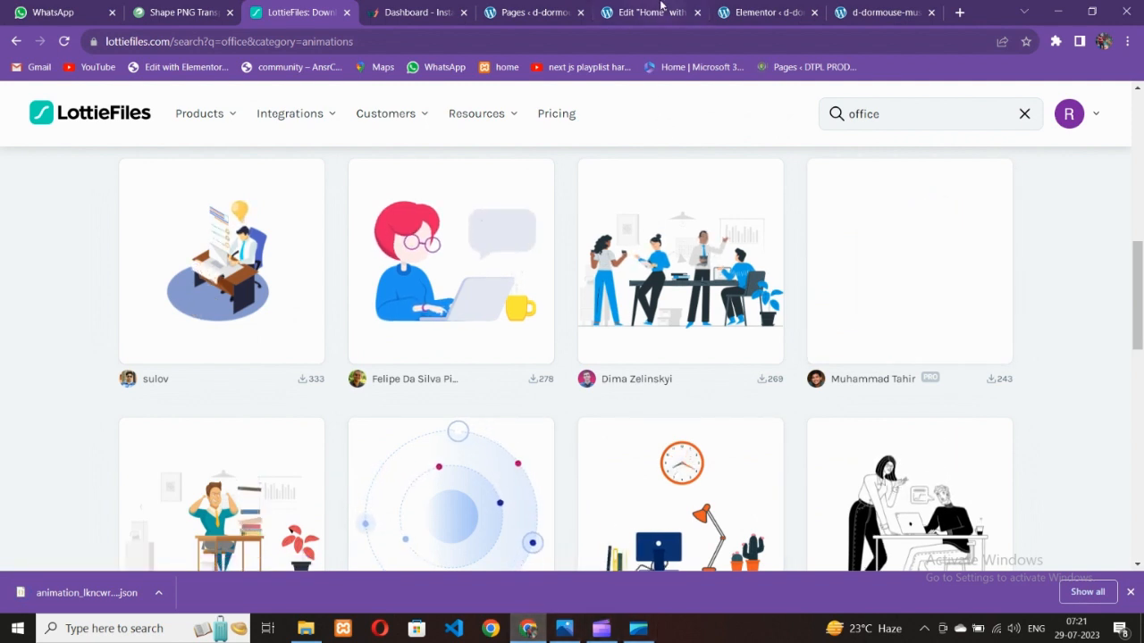
left_click(660, 8)
scroll(850, 327, "down", 2)
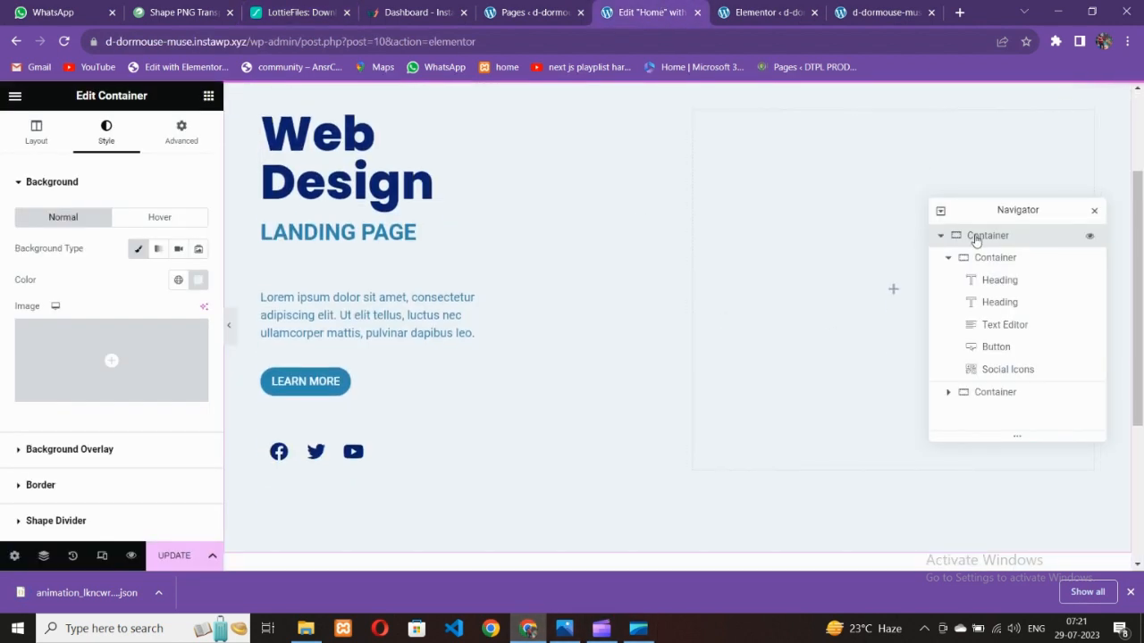
left_click_drag(990, 212, 827, 225)
left_click(208, 96)
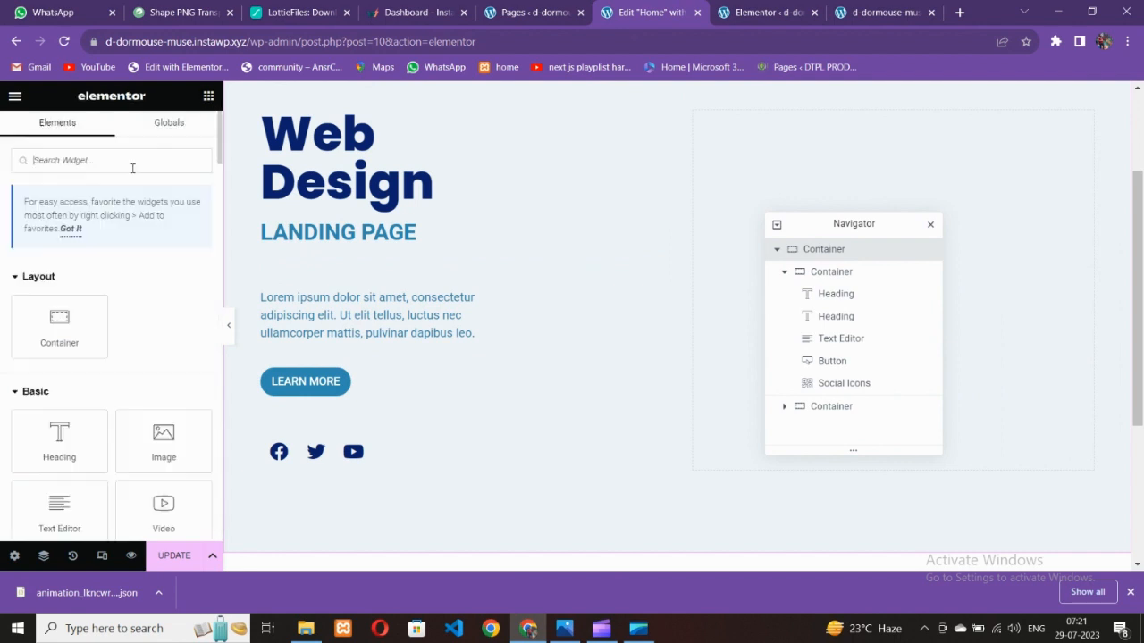
type("lottie")
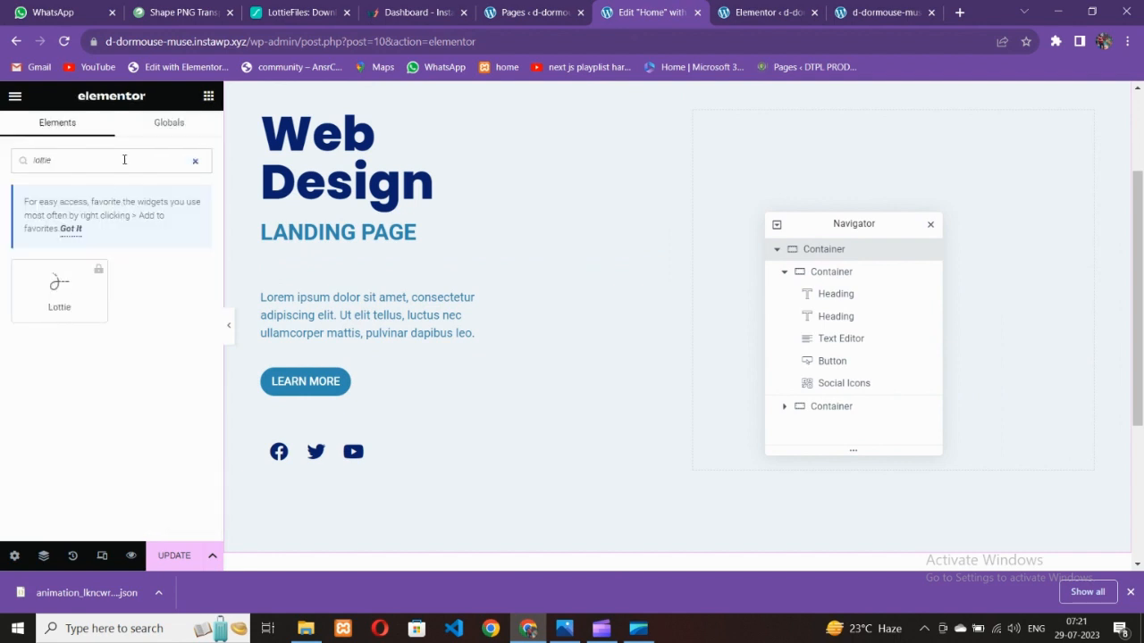
left_click(62, 288)
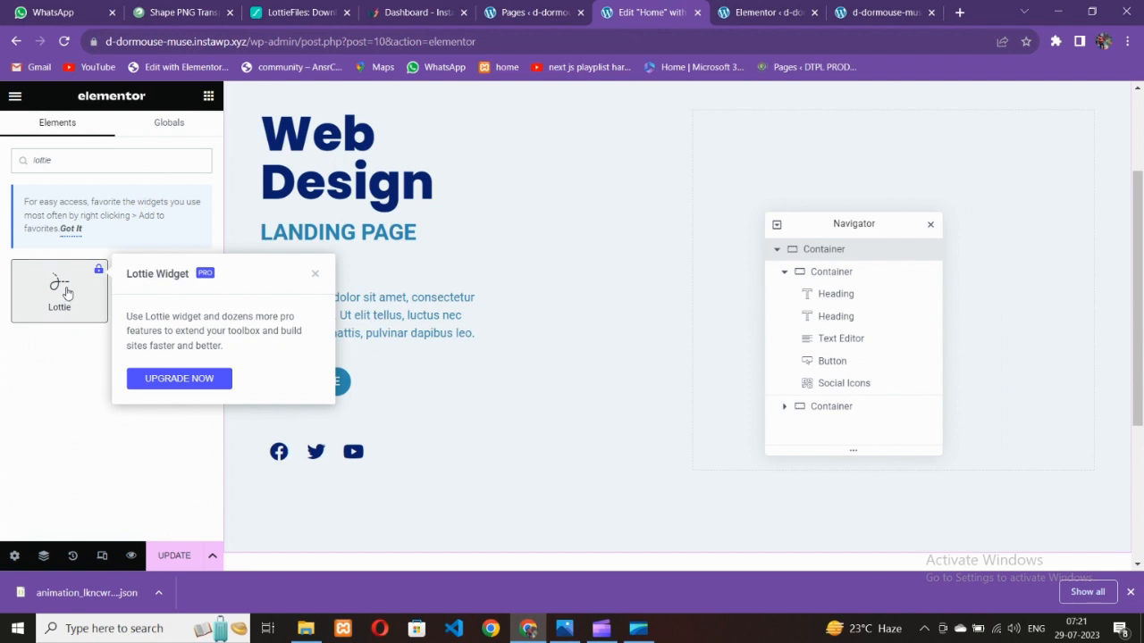
left_click(316, 274)
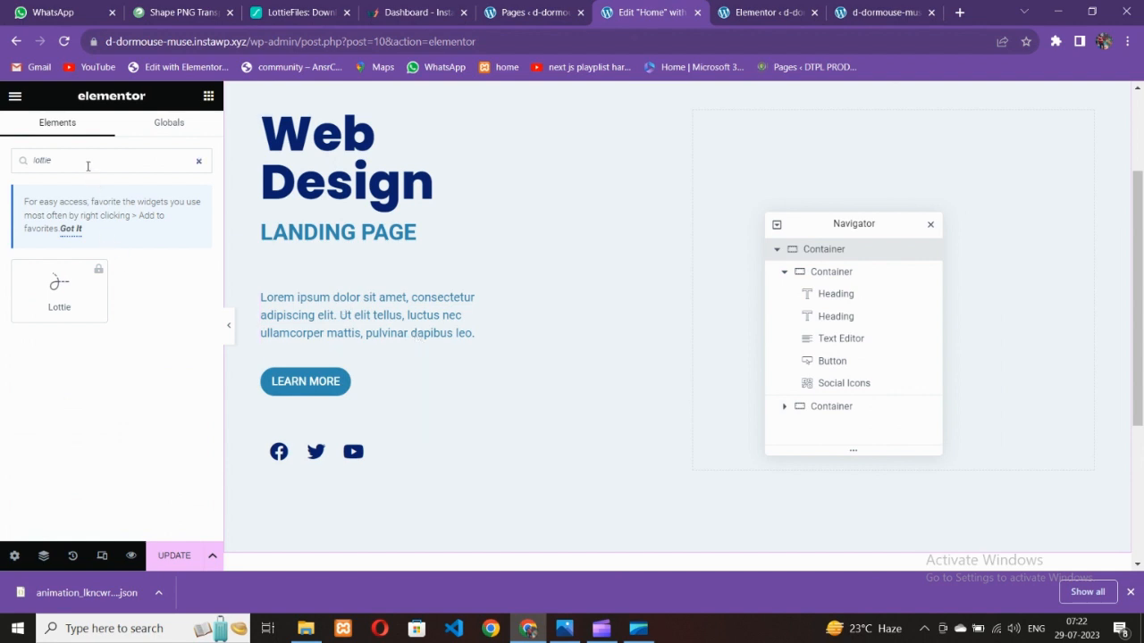
Step: Go to the WordPress dashboard's Add Plugins page and search the plugin directory for "elementor"
key("ctrl+shift+Tab")
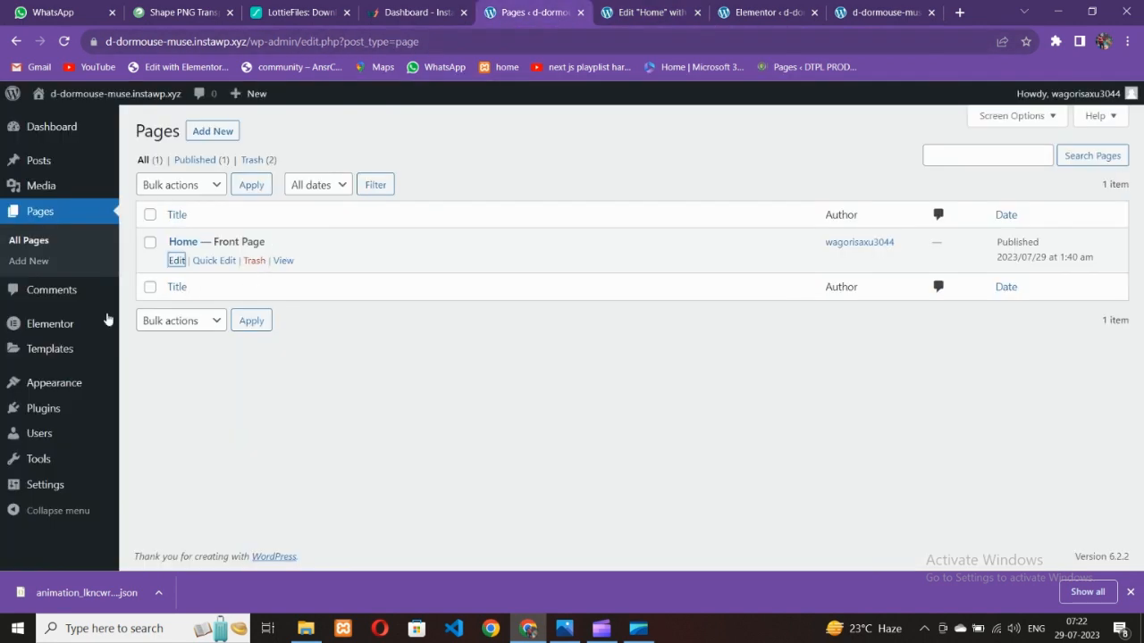
mouse_move(54, 381)
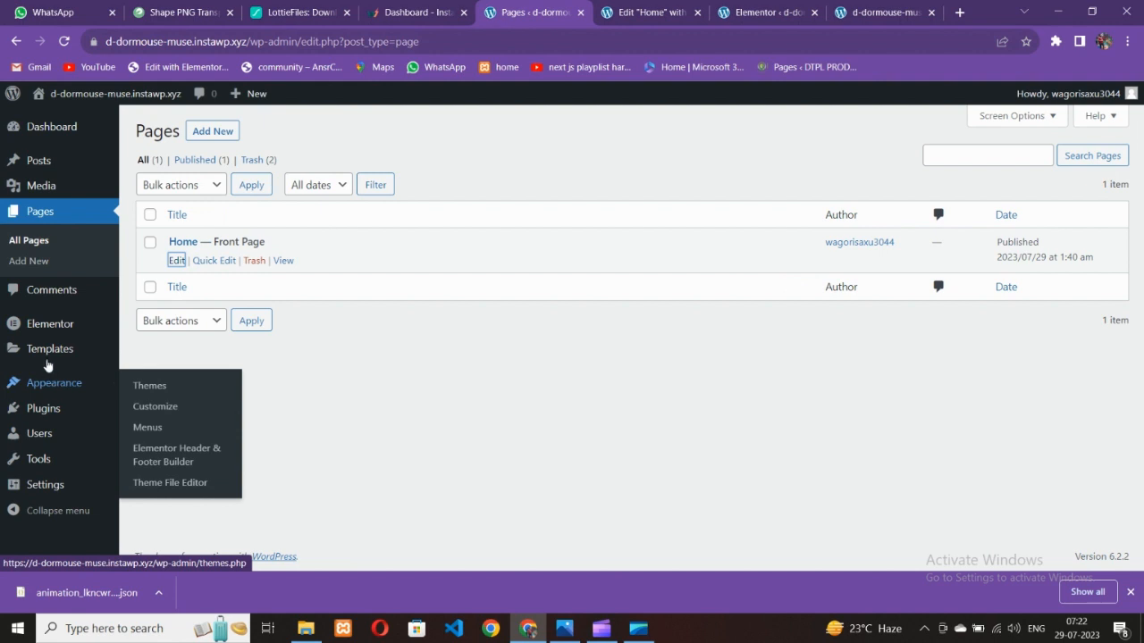
mouse_move(36, 408)
left_click(139, 411)
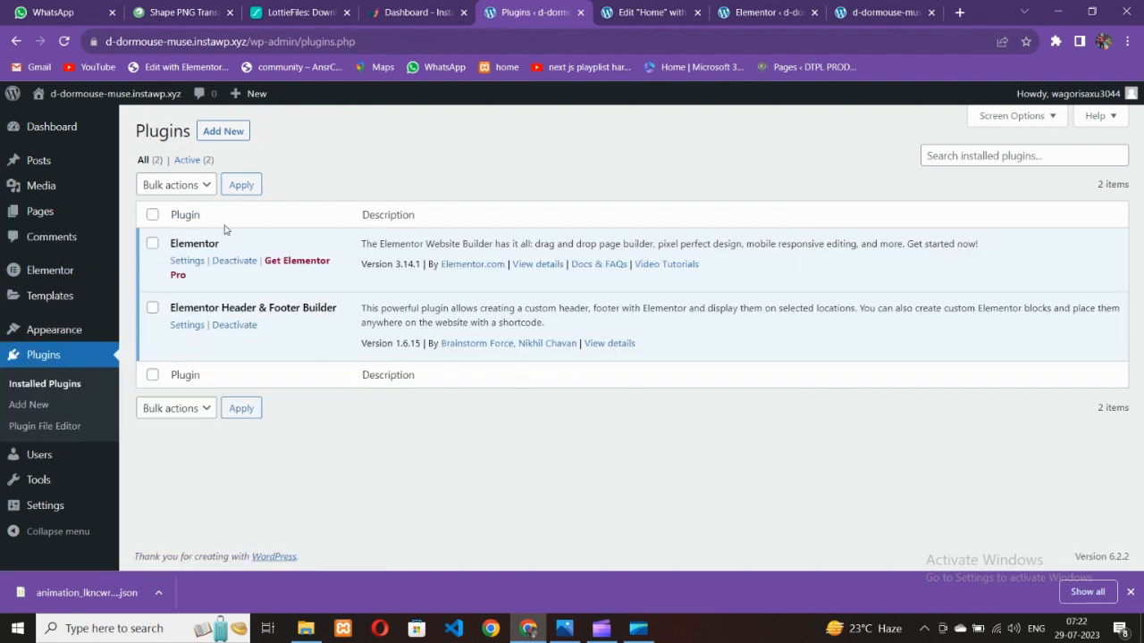
left_click(231, 138)
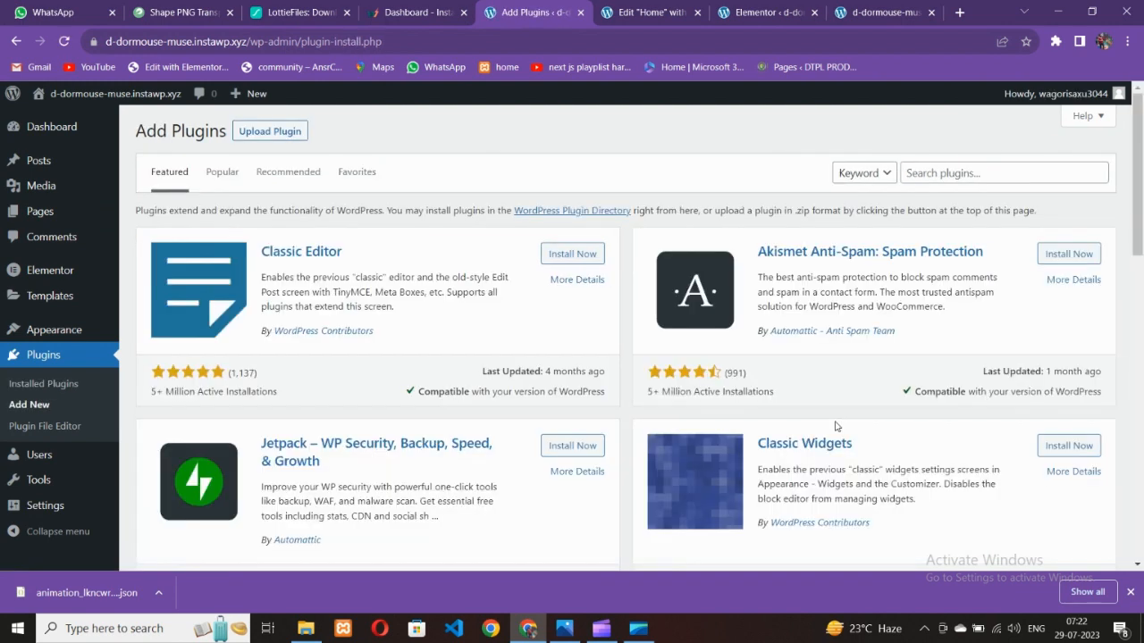
left_click(943, 176)
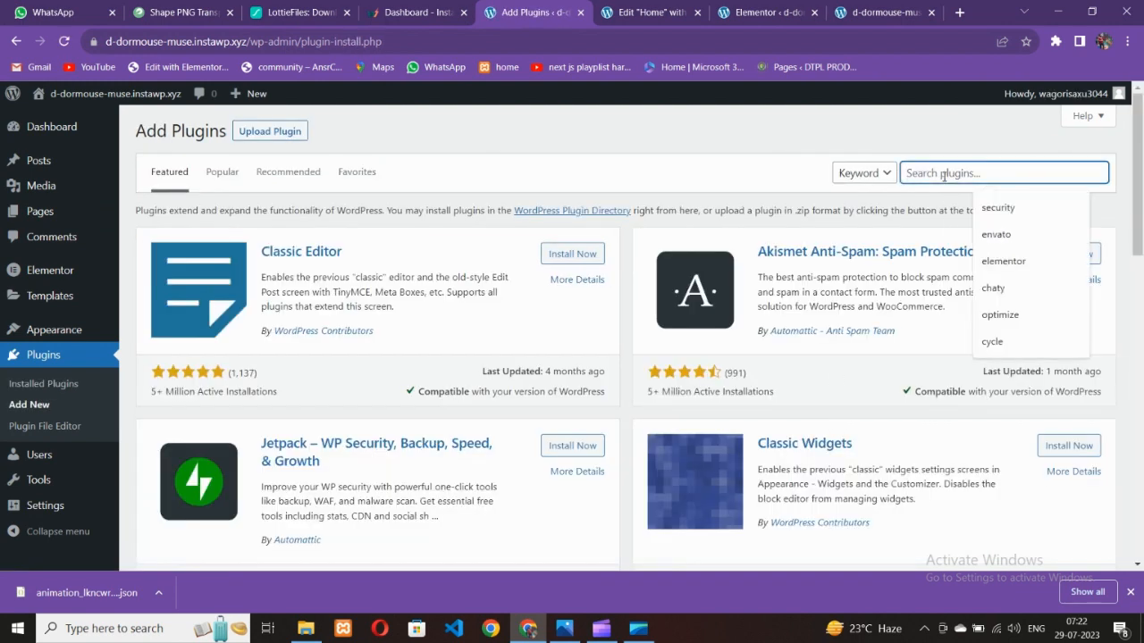
left_click(1017, 265)
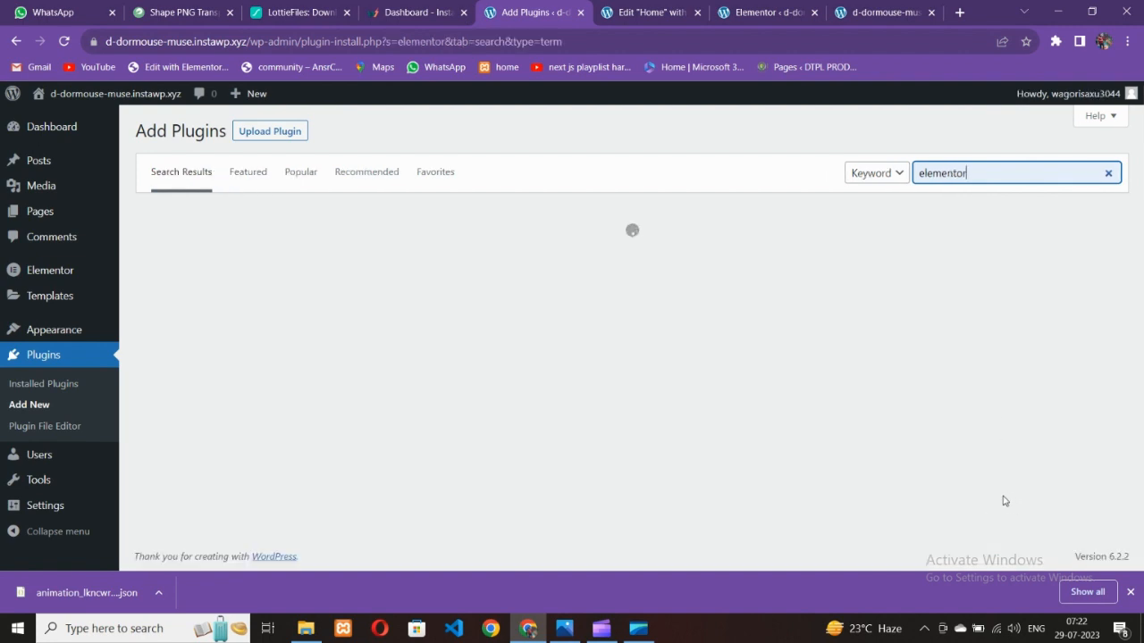
Step: Install and activate the Essential Addons for Elementor plugin
scroll(411, 371, "down", 3)
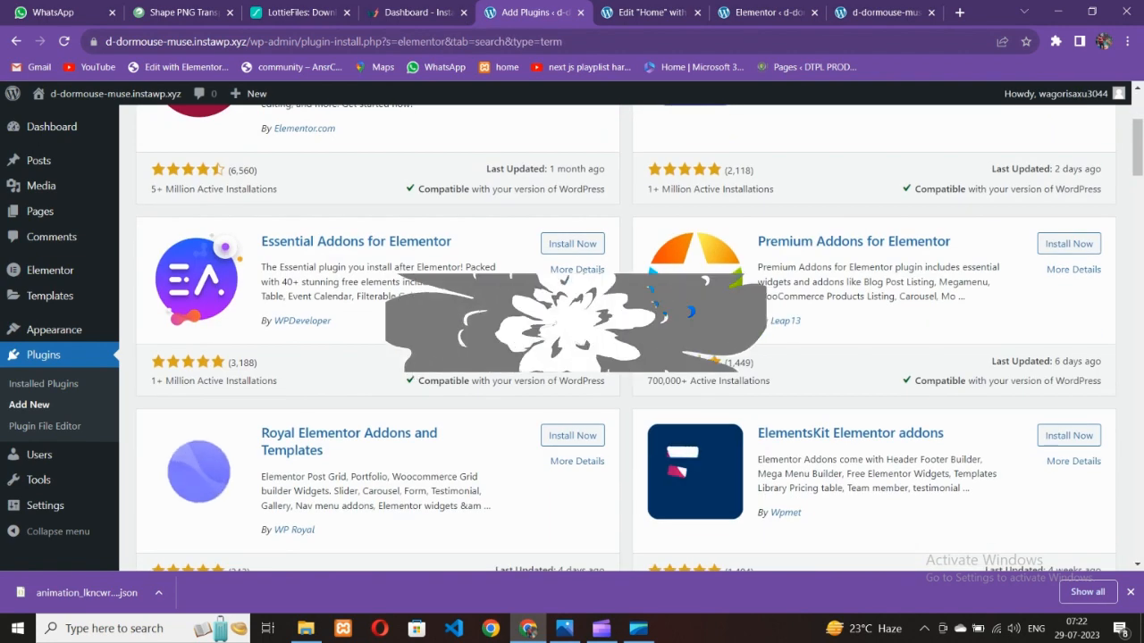
left_click(570, 243)
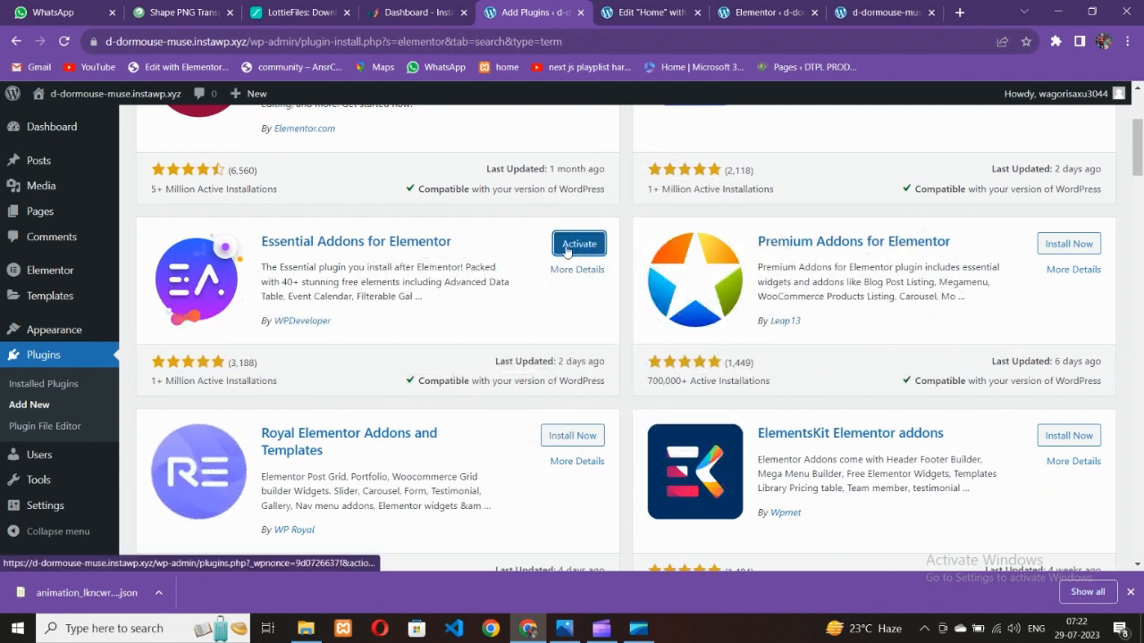
left_click(567, 250)
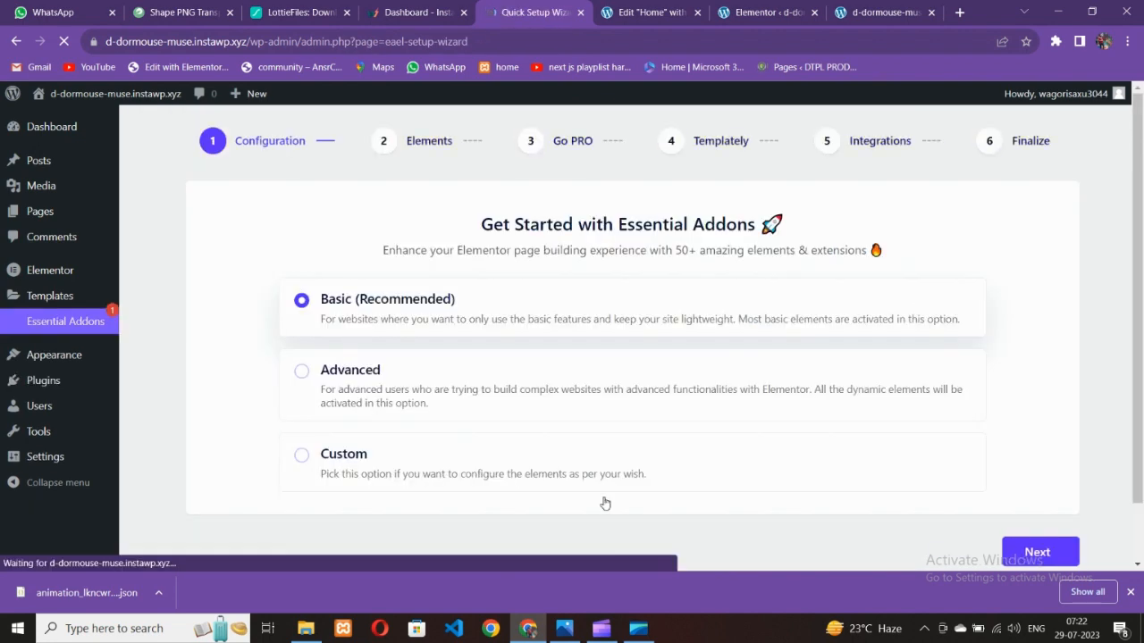
Step: Choose the Custom configuration in the Essential Addons setup wizard and accept its preselected elements
scroll(536, 452, "down", 2)
left_click(427, 405)
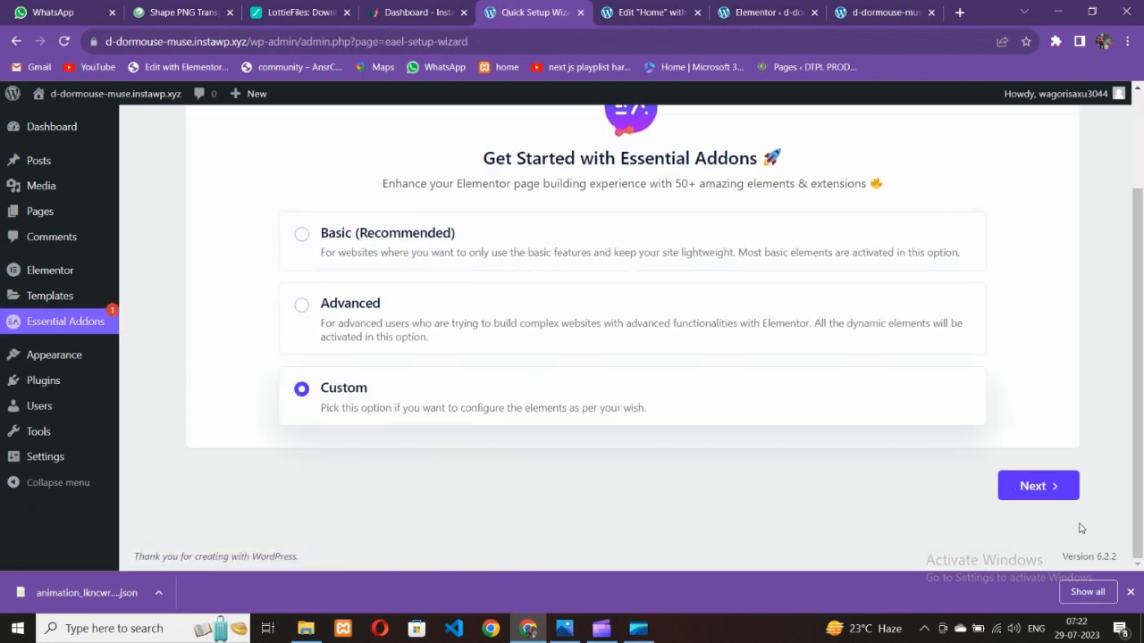
left_click(1043, 496)
scroll(764, 416, "down", 2)
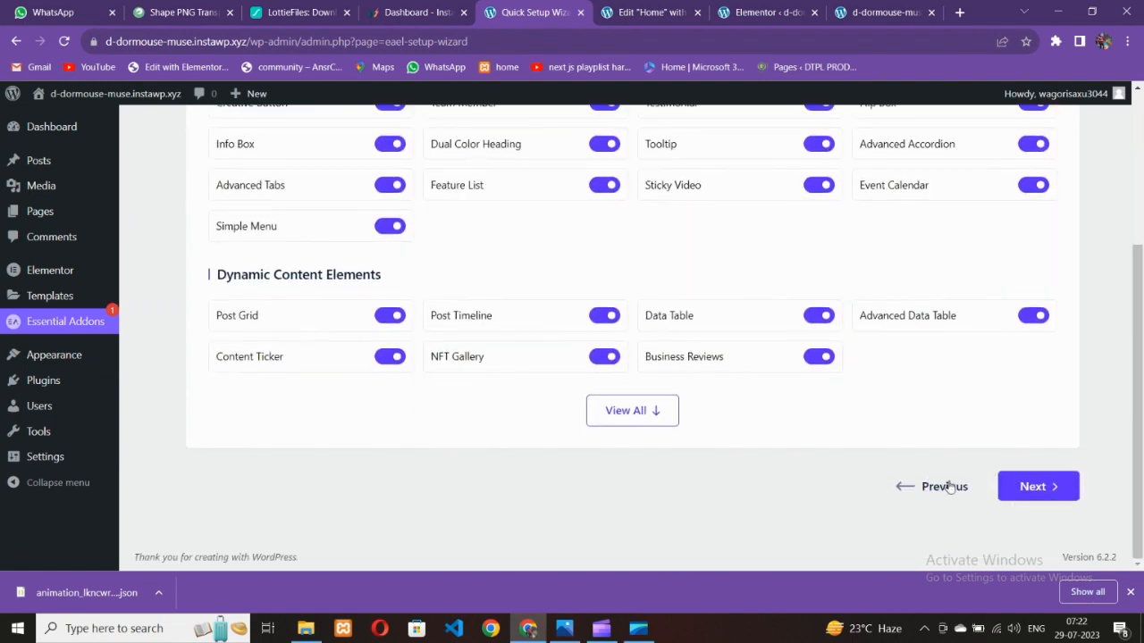
left_click(1028, 486)
Step: Skip the Go PRO, Templately and Integrations stages and complete the setup wizard, answering the data-sharing request
left_click(1024, 487)
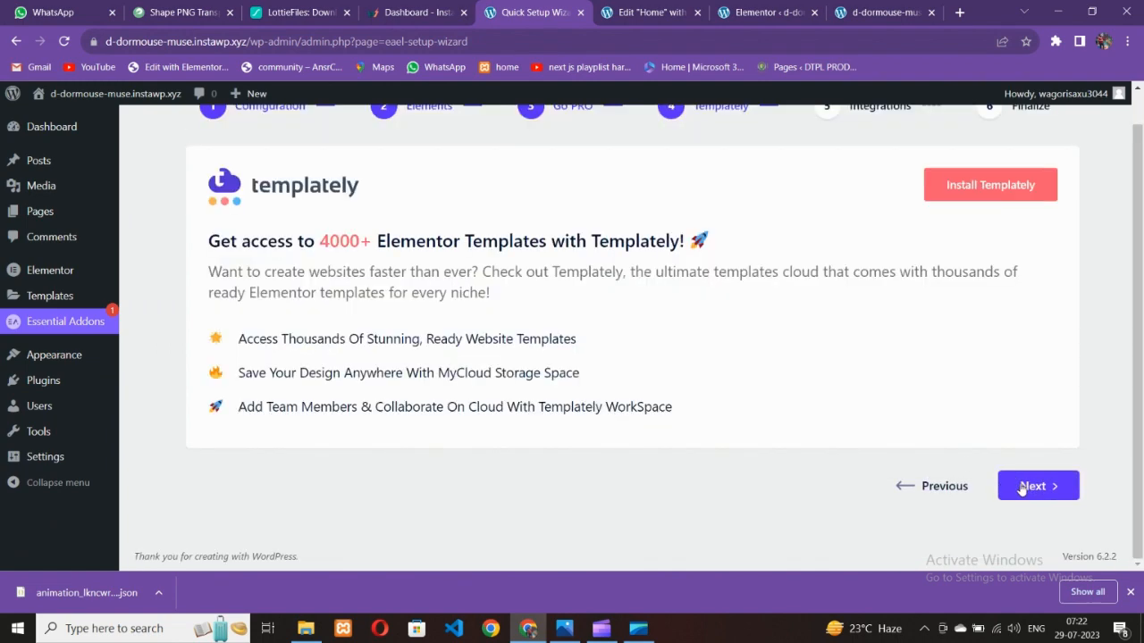
left_click(1023, 485)
scroll(929, 455, "down", 1)
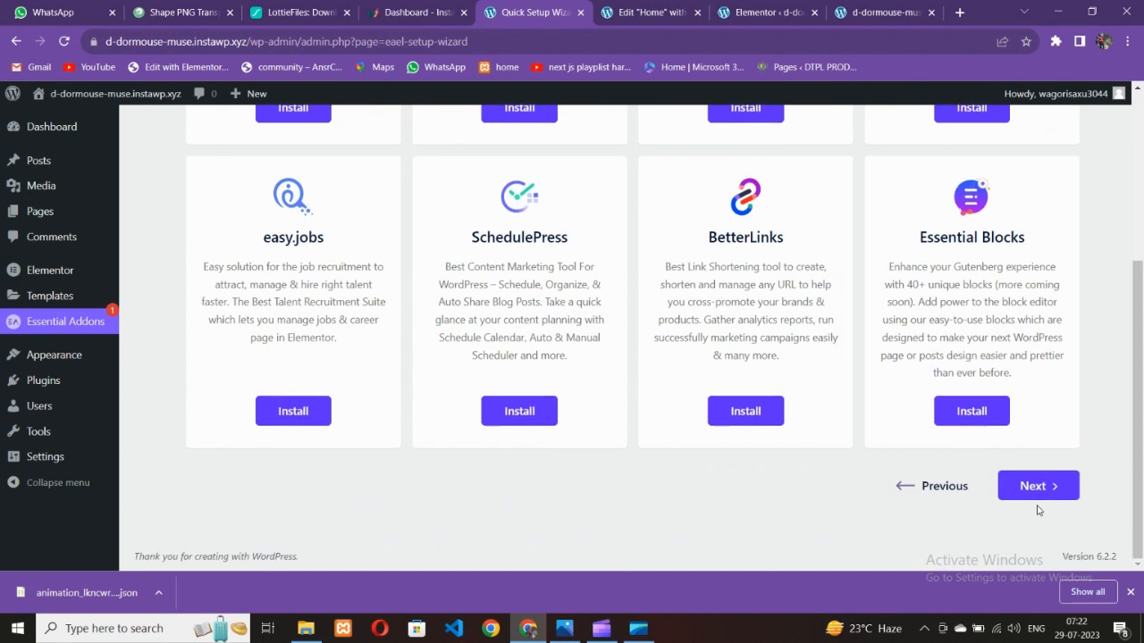
left_click(1045, 490)
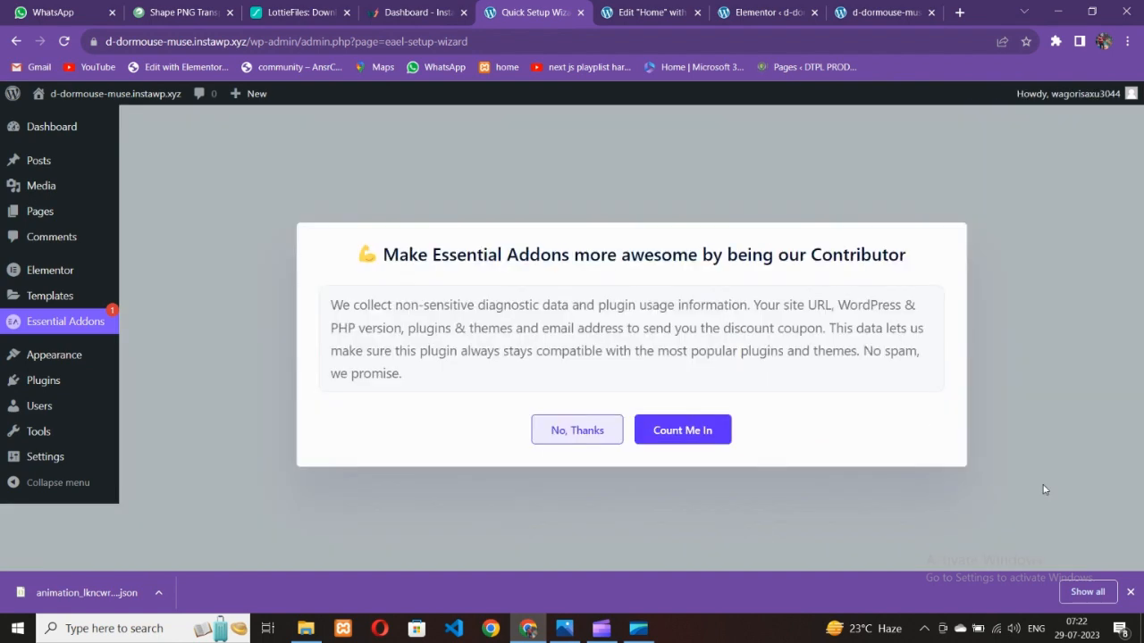
left_click(640, 442)
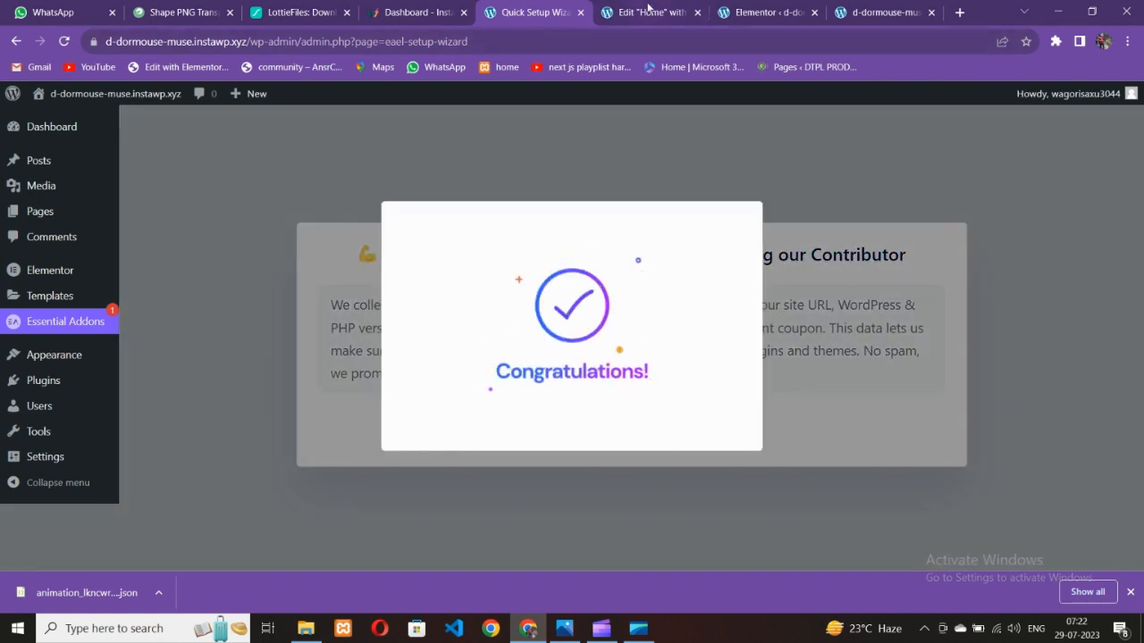
Step: Reload the Home page editor and check the widgets for a free Lottie widget by searching "lott"
left_click(649, 11)
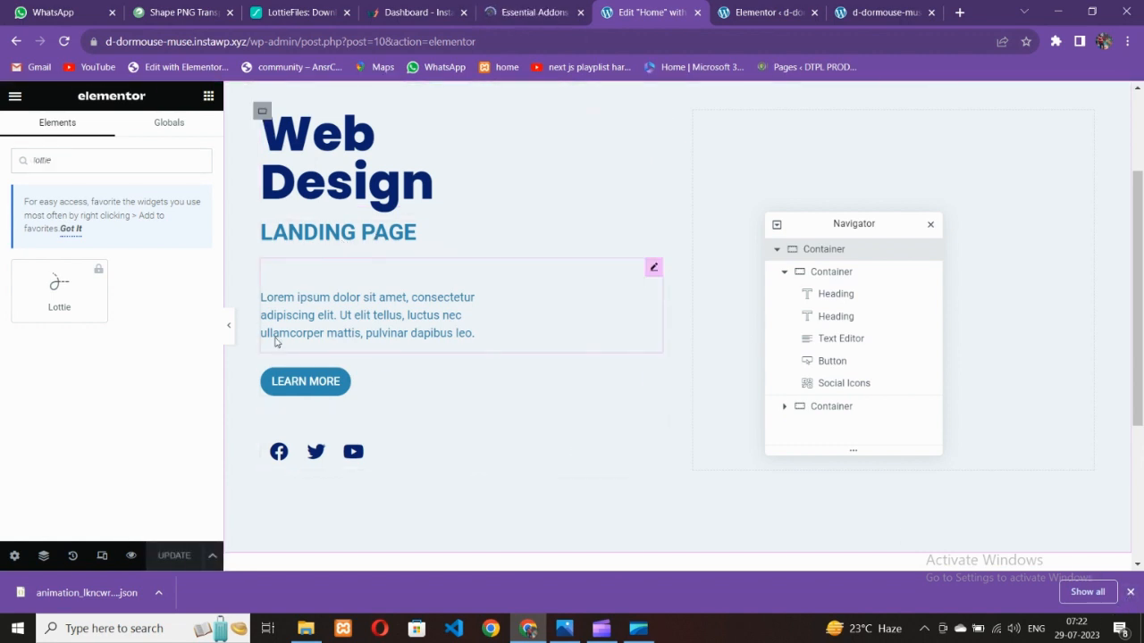
left_click(63, 42)
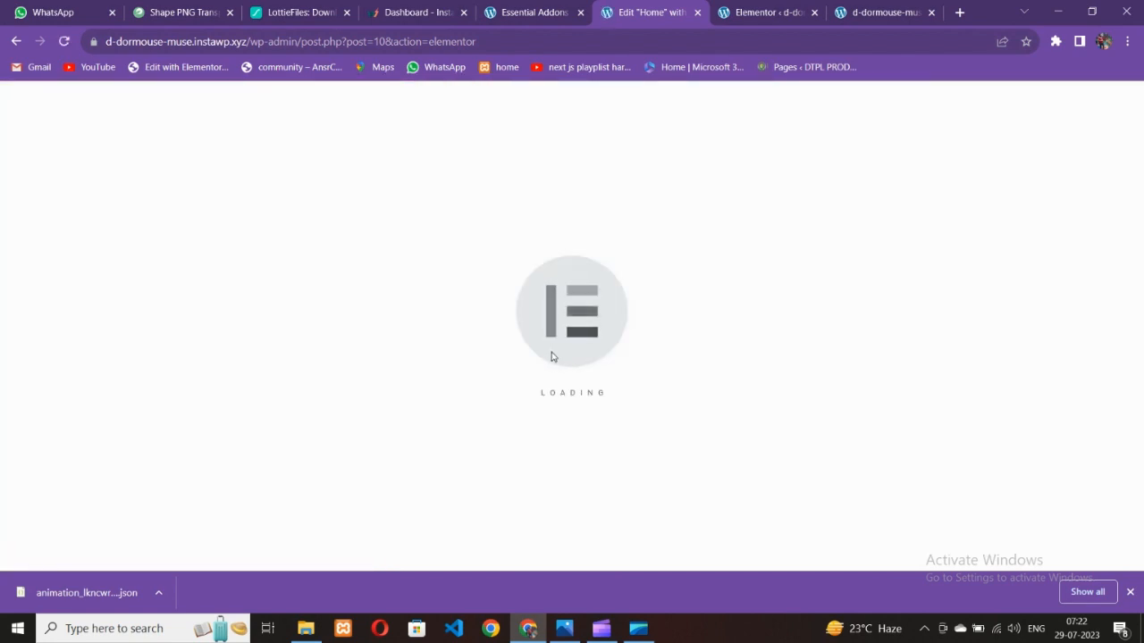
scroll(103, 358, "down", 5)
scroll(103, 357, "up", 5)
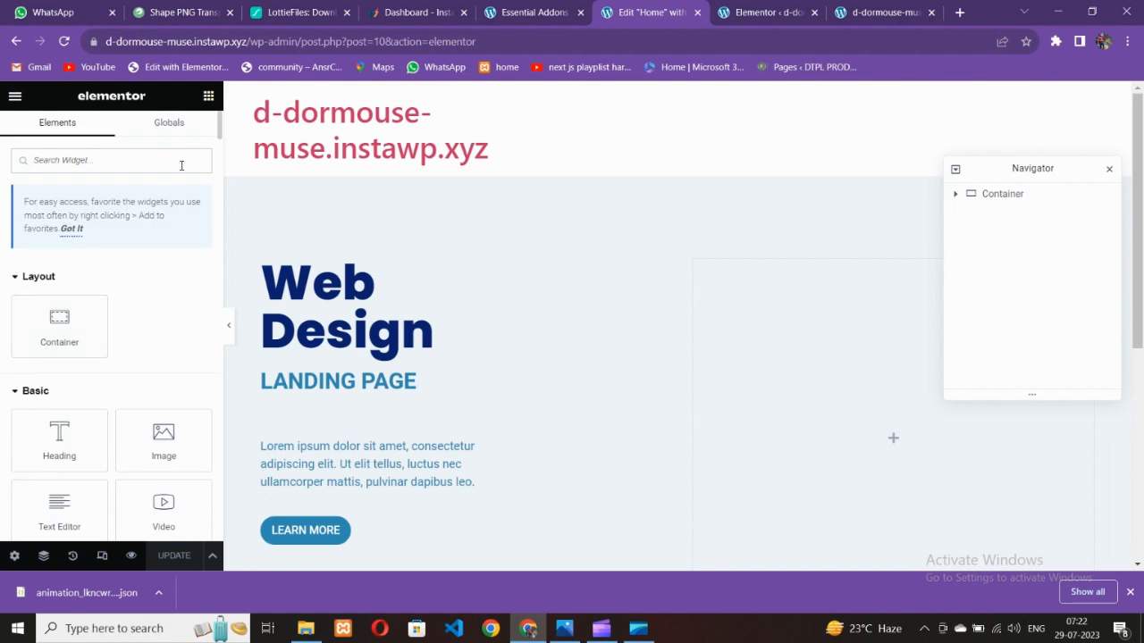
left_click(174, 165)
type("lott")
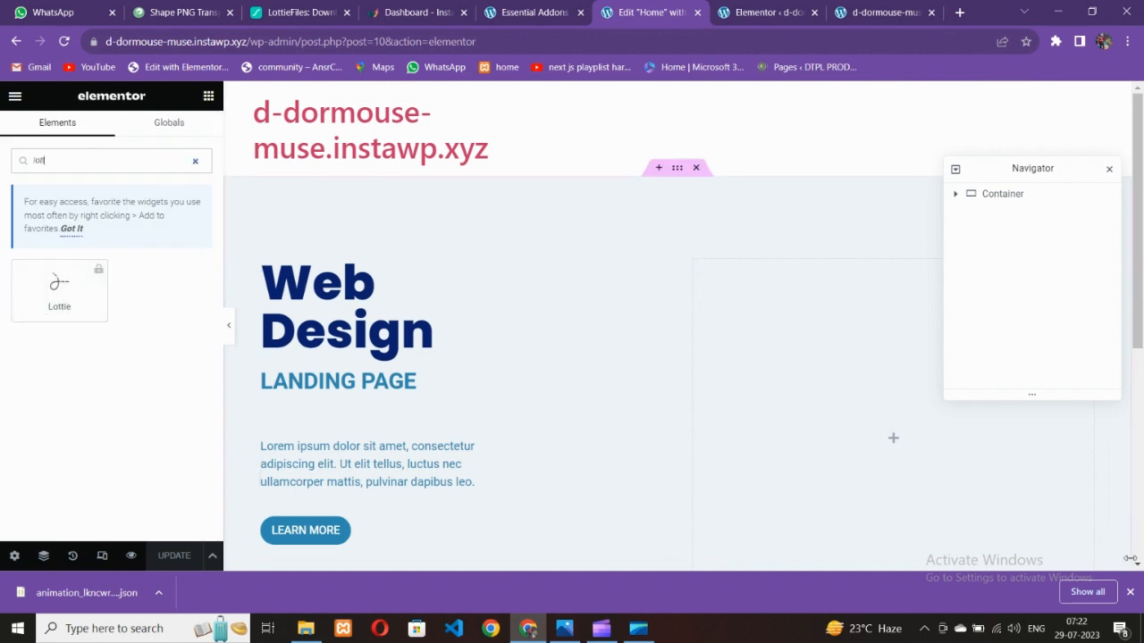
left_click(1130, 593)
Step: Check the installed plugins in the WordPress dashboard, and search for "elementor" plugins to add again
left_click(534, 9)
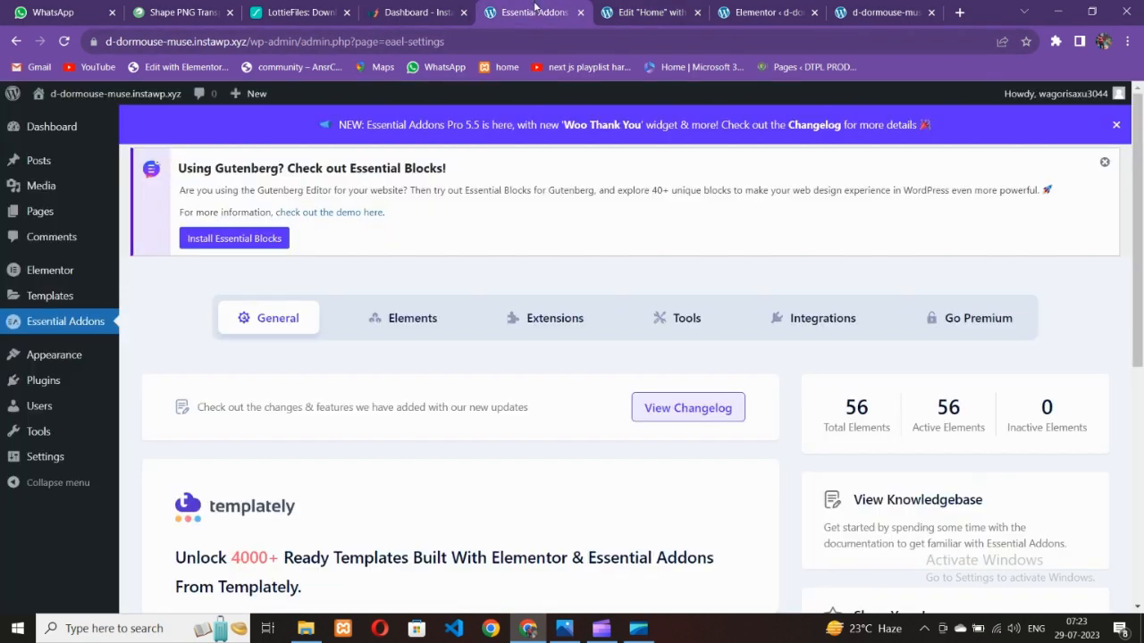
scroll(295, 360, "down", 3)
mouse_move(89, 387)
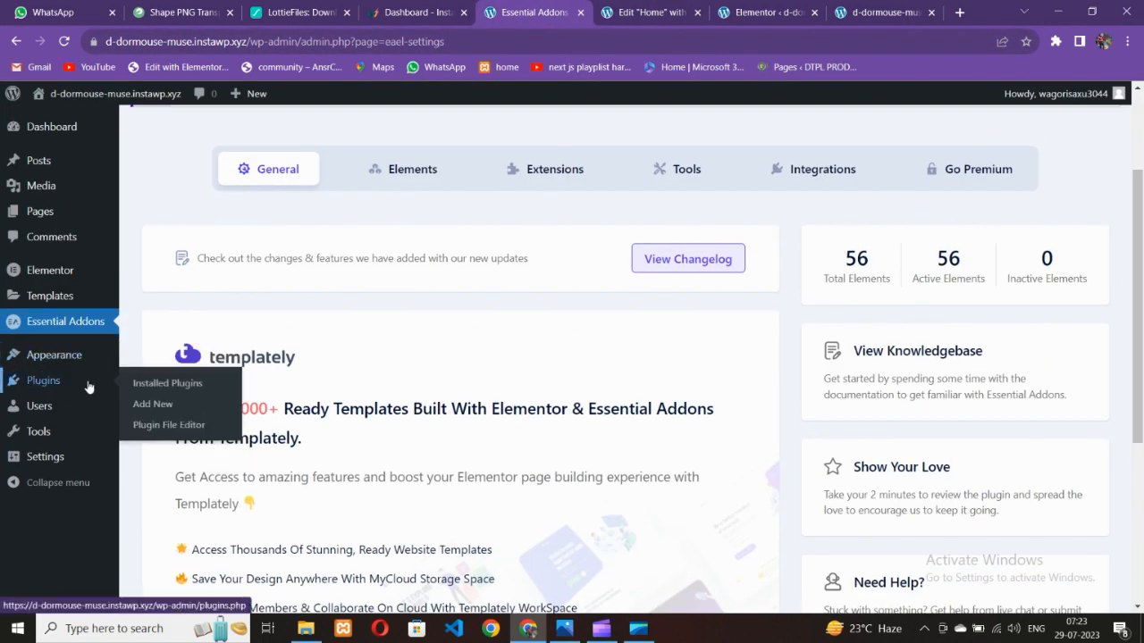
left_click(169, 385)
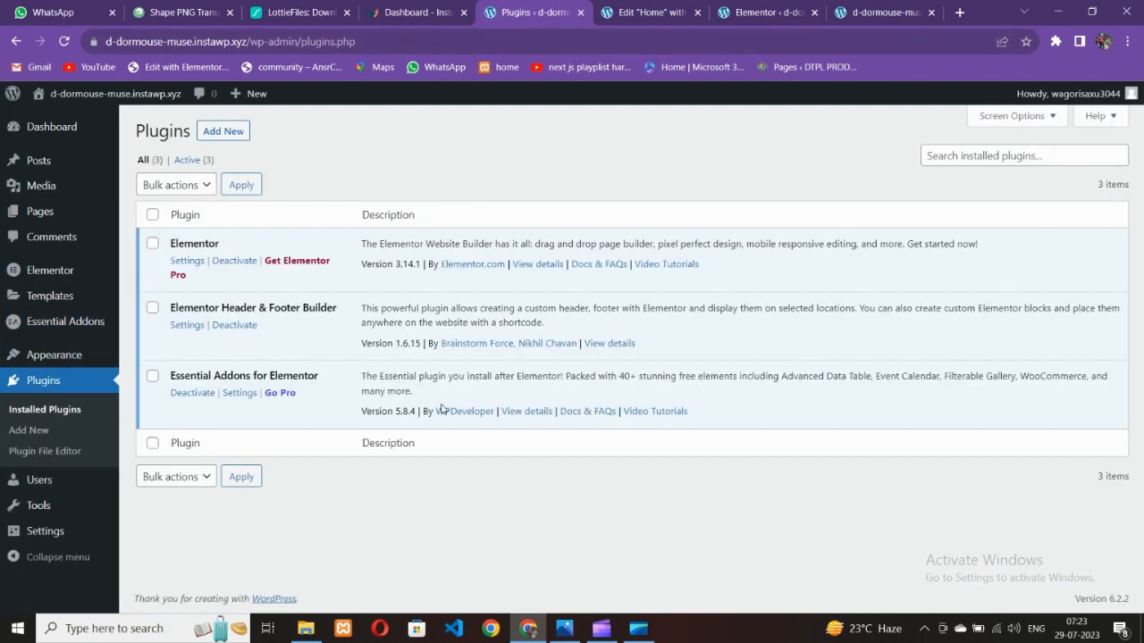
left_click(223, 134)
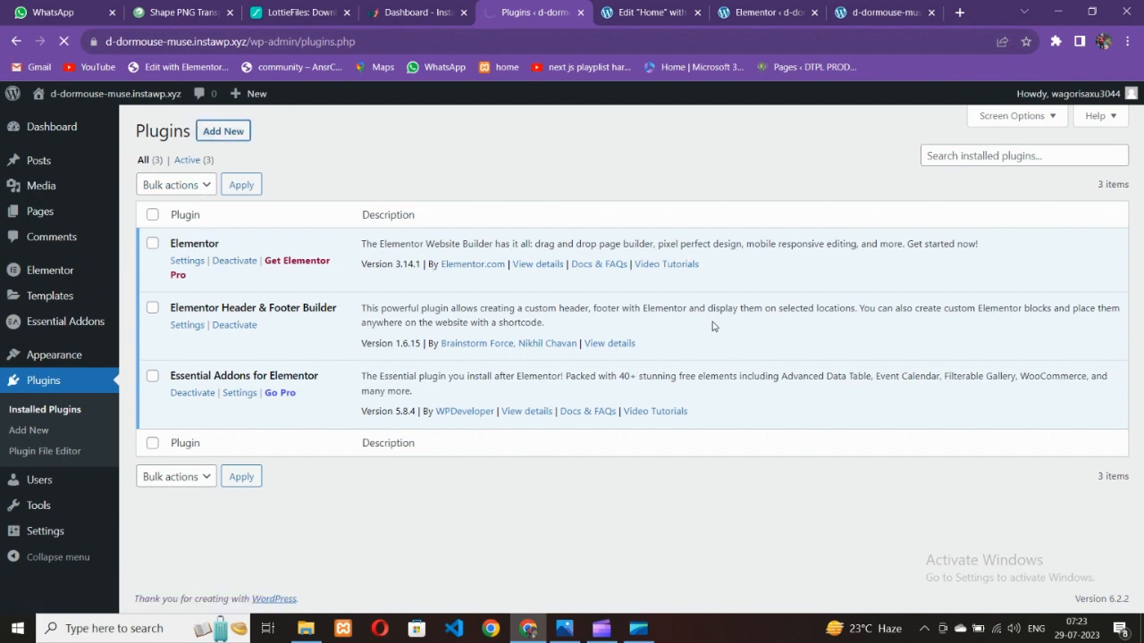
left_click(933, 179)
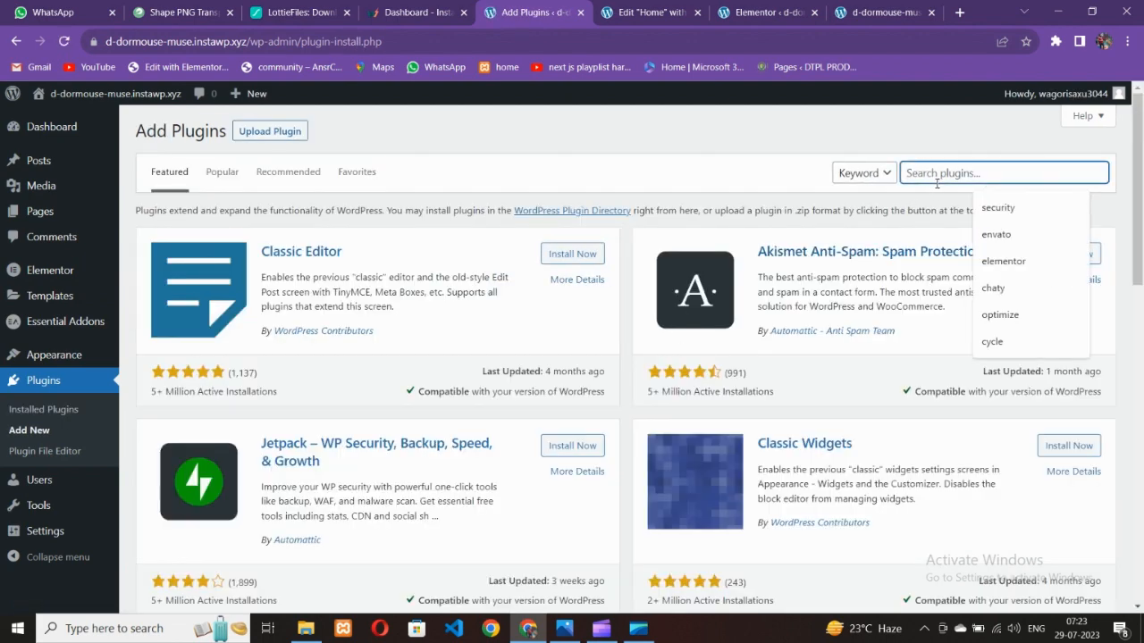
left_click(1003, 262)
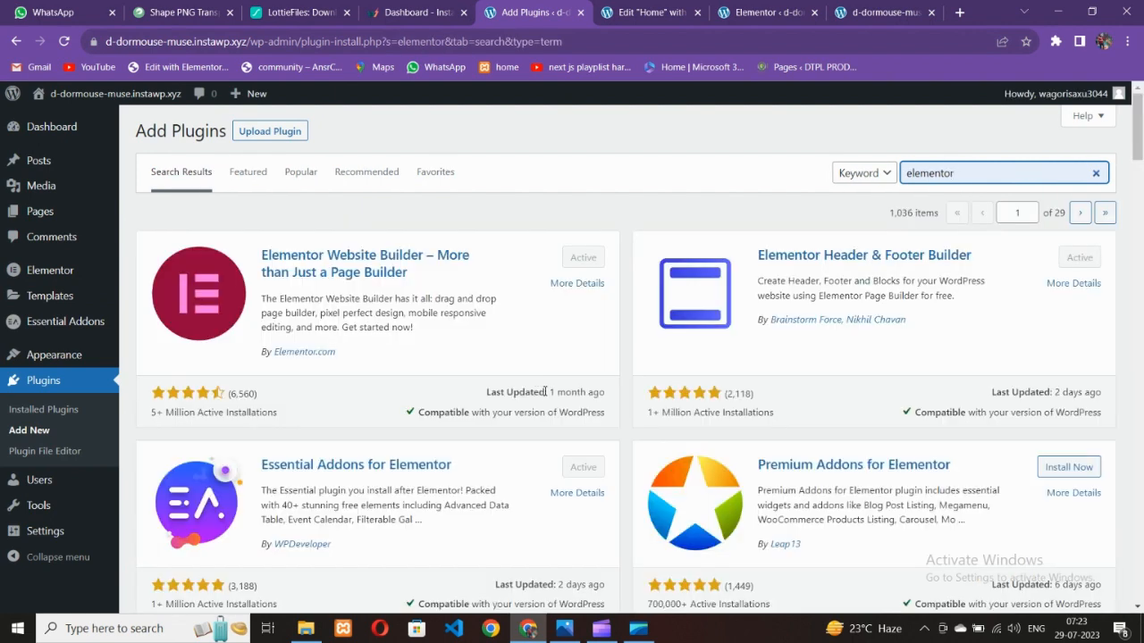
Step: Install the Premium Addons for Elementor and ElementsKit Elementor addons plugins, and activate Premium Addons for Elementor
scroll(545, 393, "down", 1)
left_click(1073, 396)
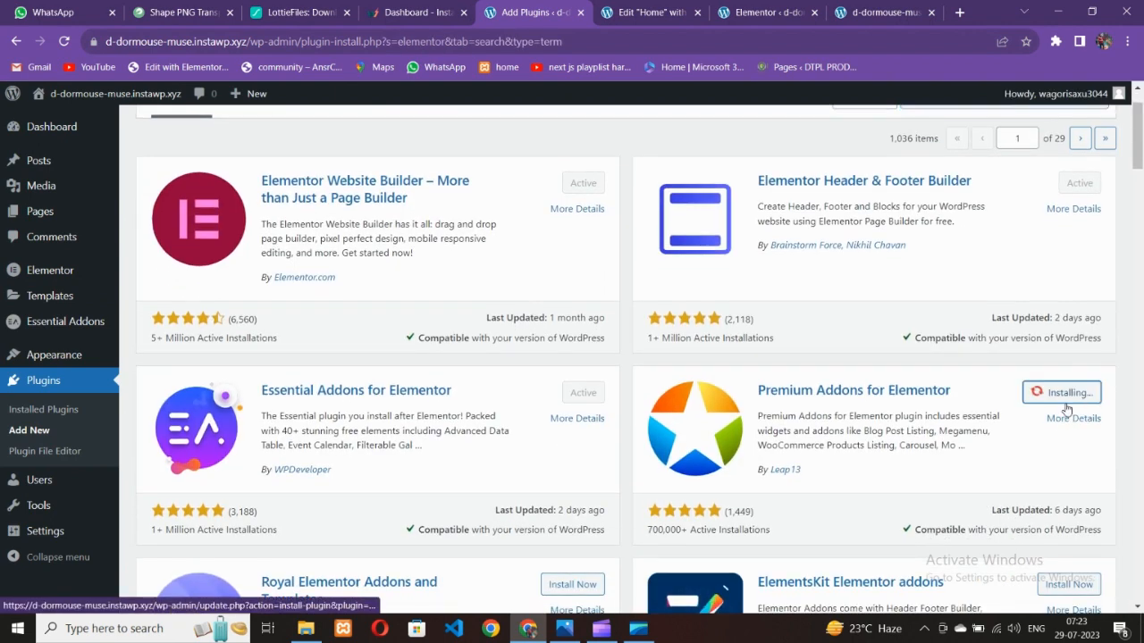
scroll(871, 431, "down", 3)
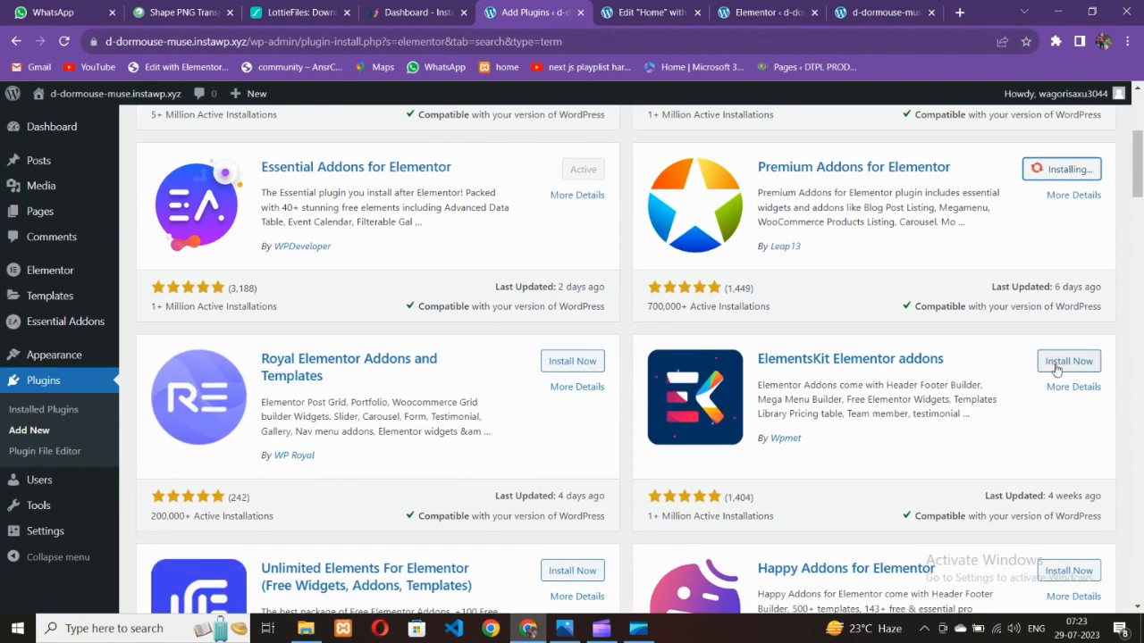
left_click(1067, 377)
scroll(400, 387, "down", 3)
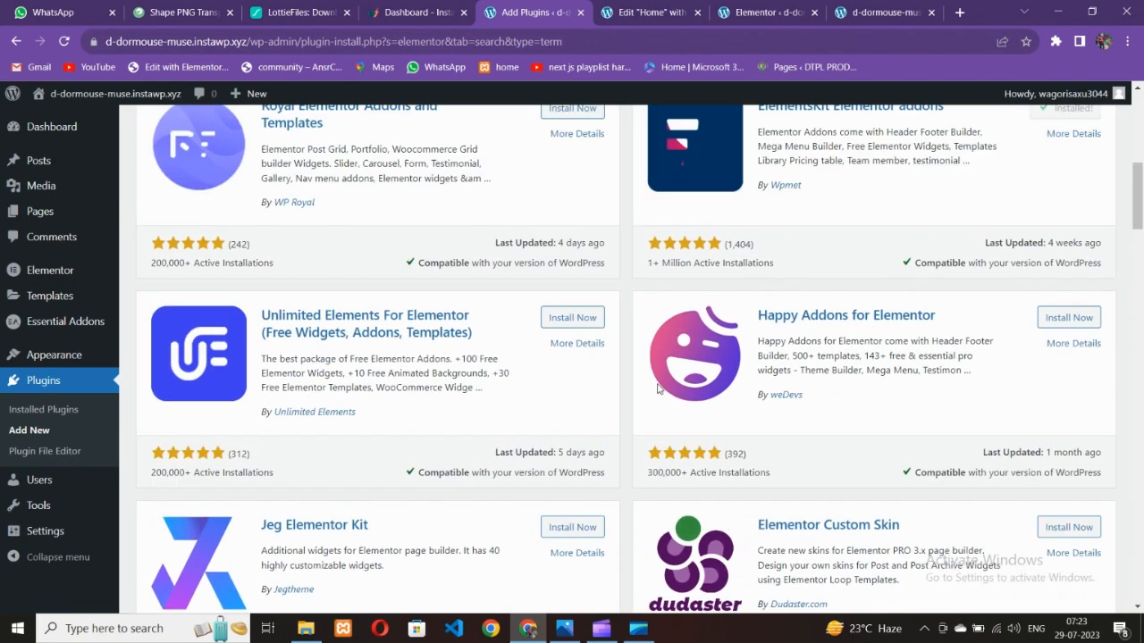
scroll(787, 379, "up", 5)
left_click(1077, 394)
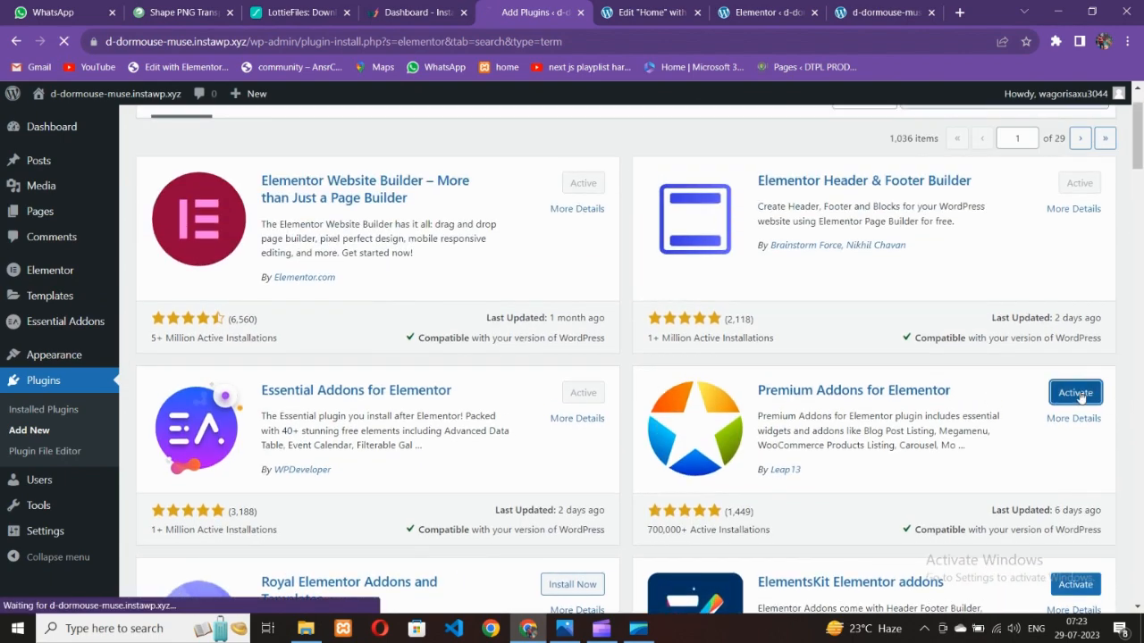
Step: Activate the ElementsKit Lite plugin from the installed plugins
scroll(824, 413, "down", 2)
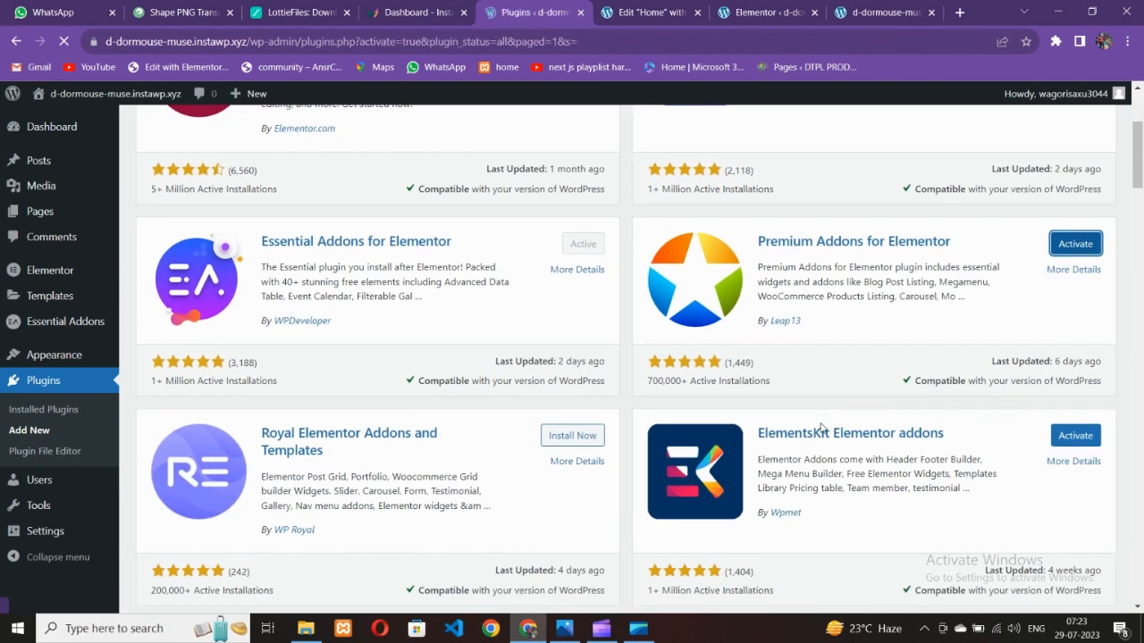
scroll(825, 431, "down", 2)
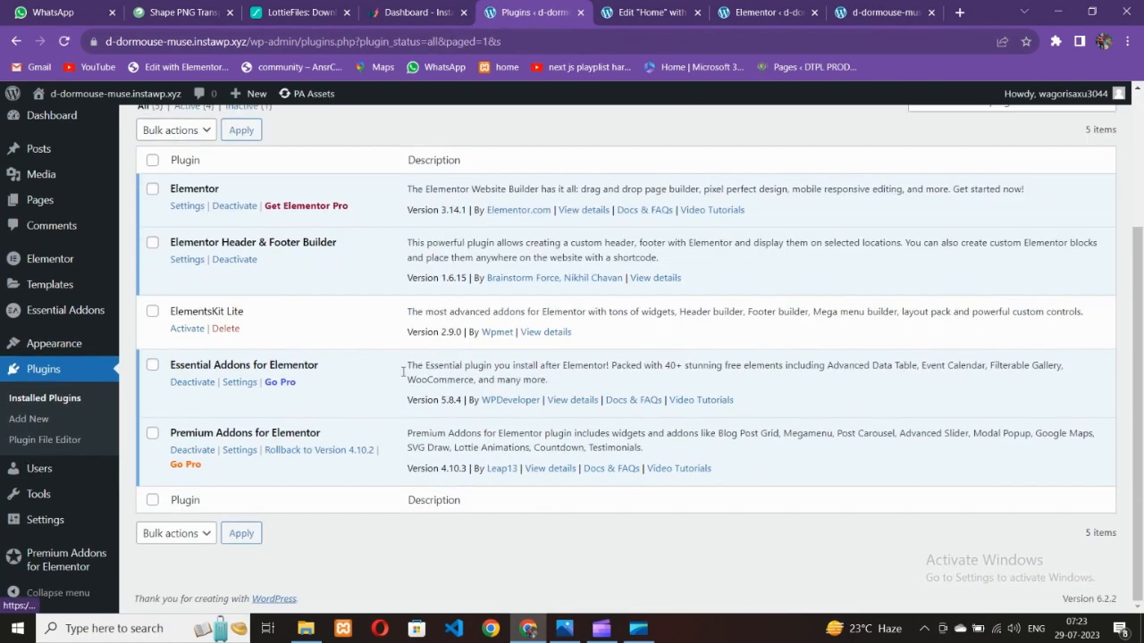
left_click(187, 328)
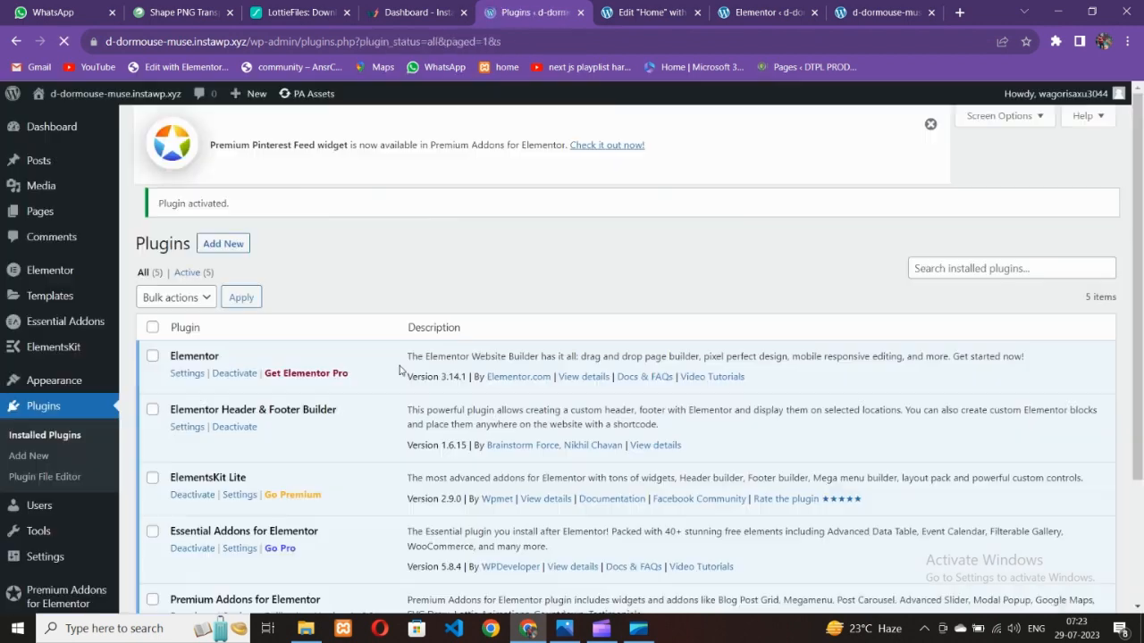
Step: In the Home page editor, search the widgets for "lott" and add the Lottie Animations widget to the empty container beside the text
left_click(664, 12)
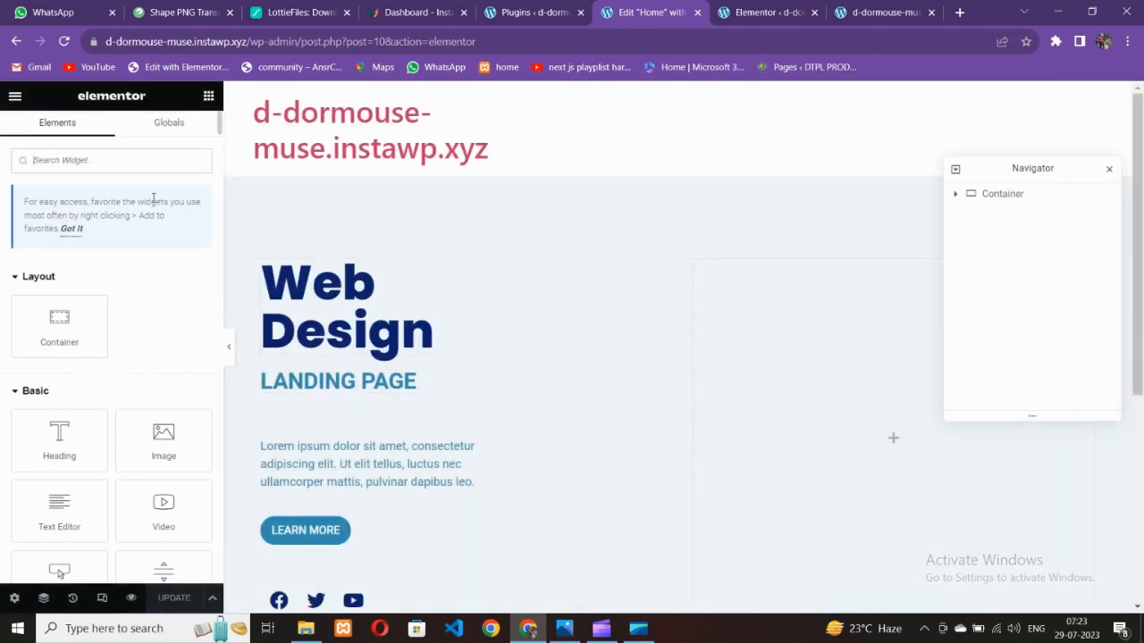
type("lo")
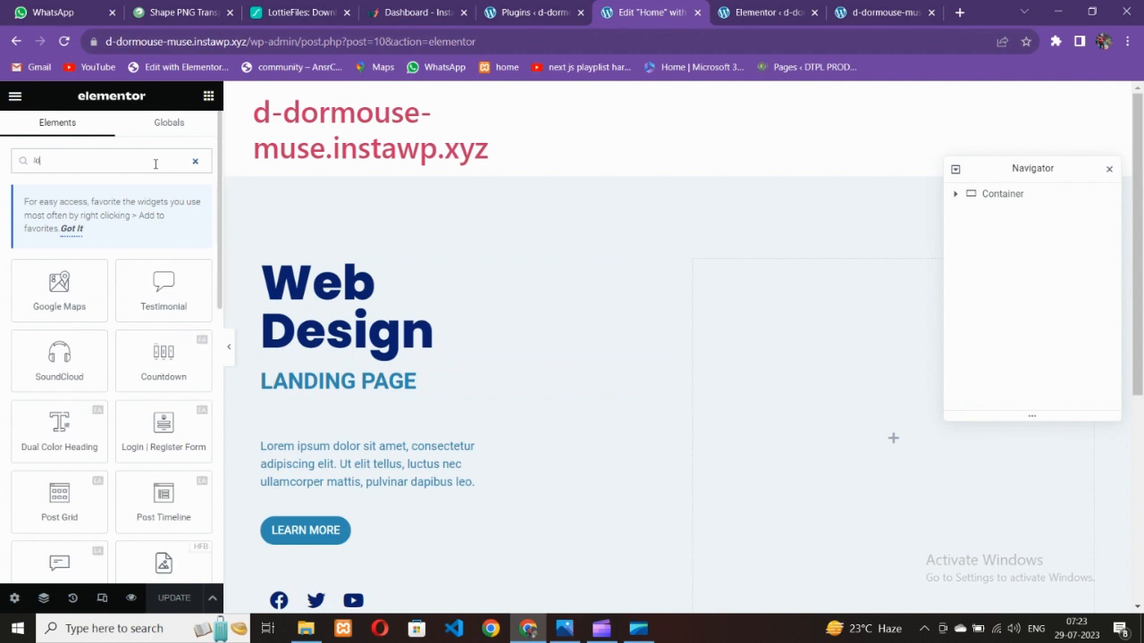
type("tt")
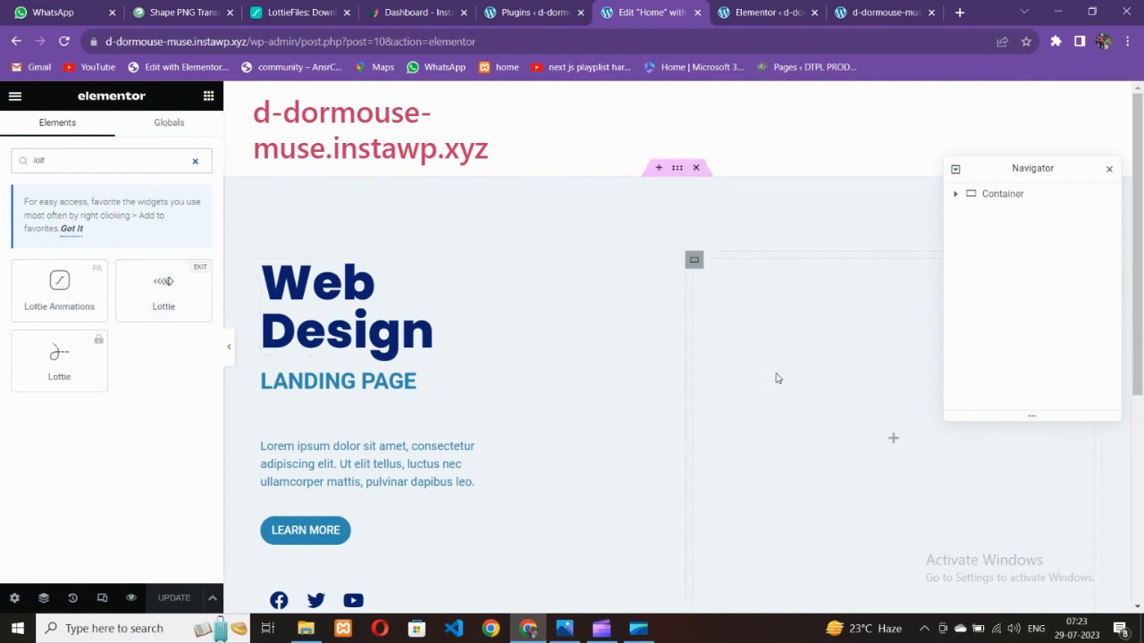
scroll(777, 378, "down", 2)
left_click_drag(59, 286, 819, 293)
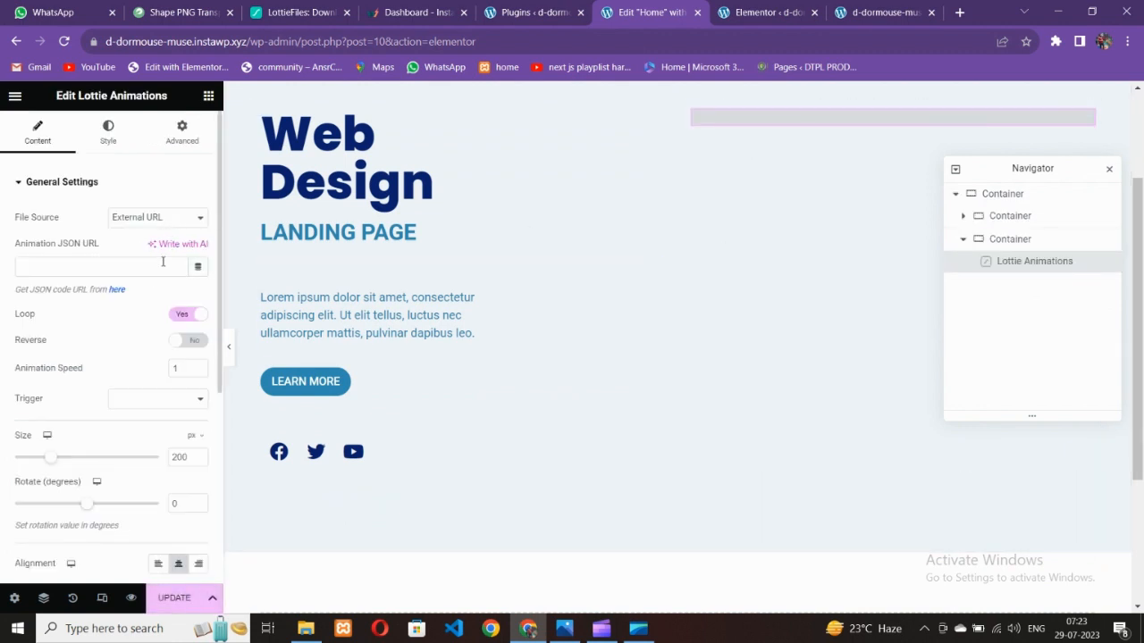
Step: Set the Lottie Animations widget's file source to Media File
left_click(156, 224)
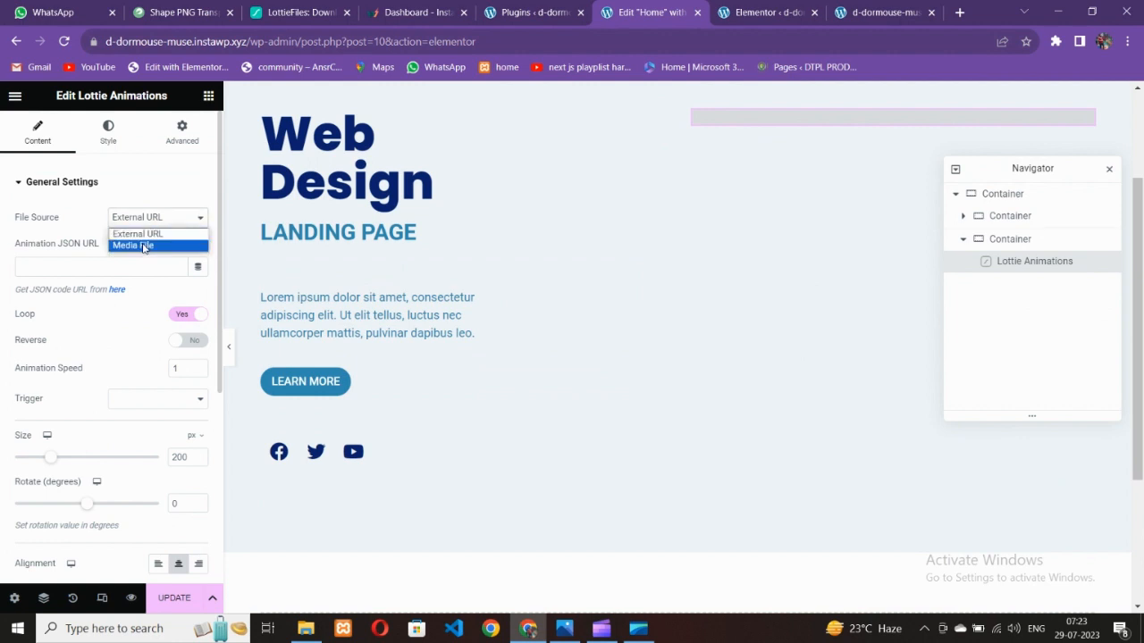
left_click(143, 248)
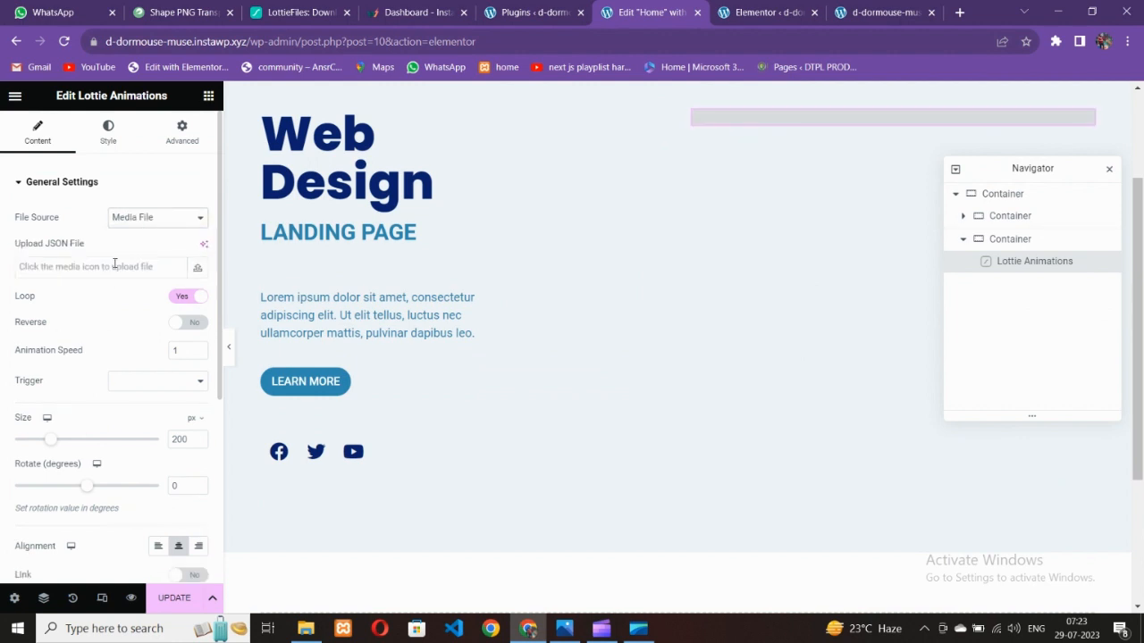
left_click(152, 219)
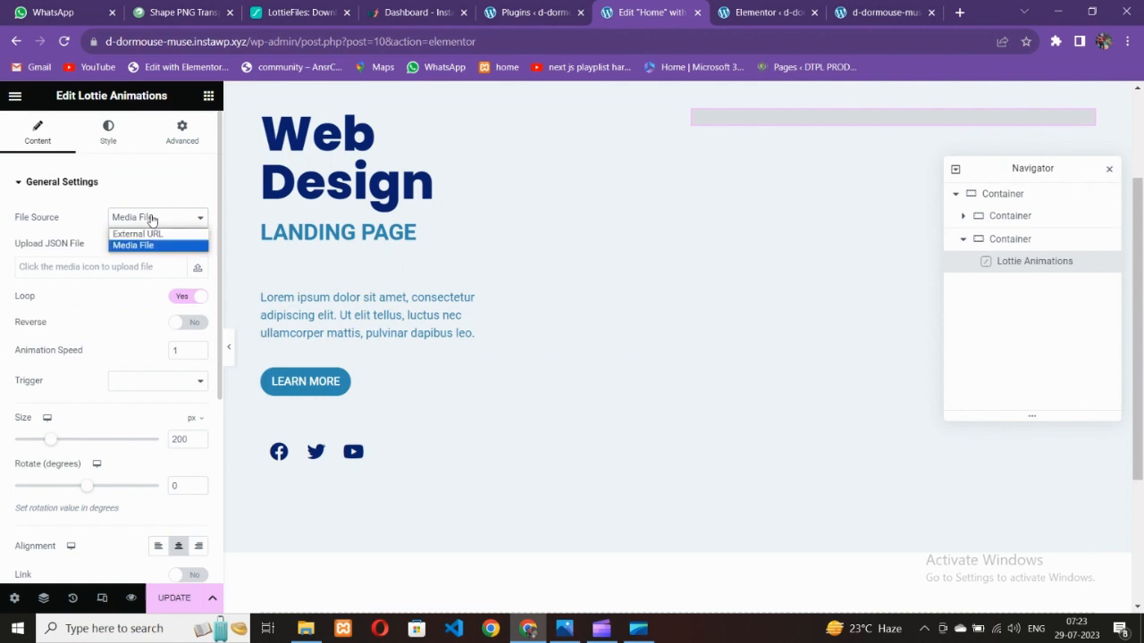
left_click(140, 248)
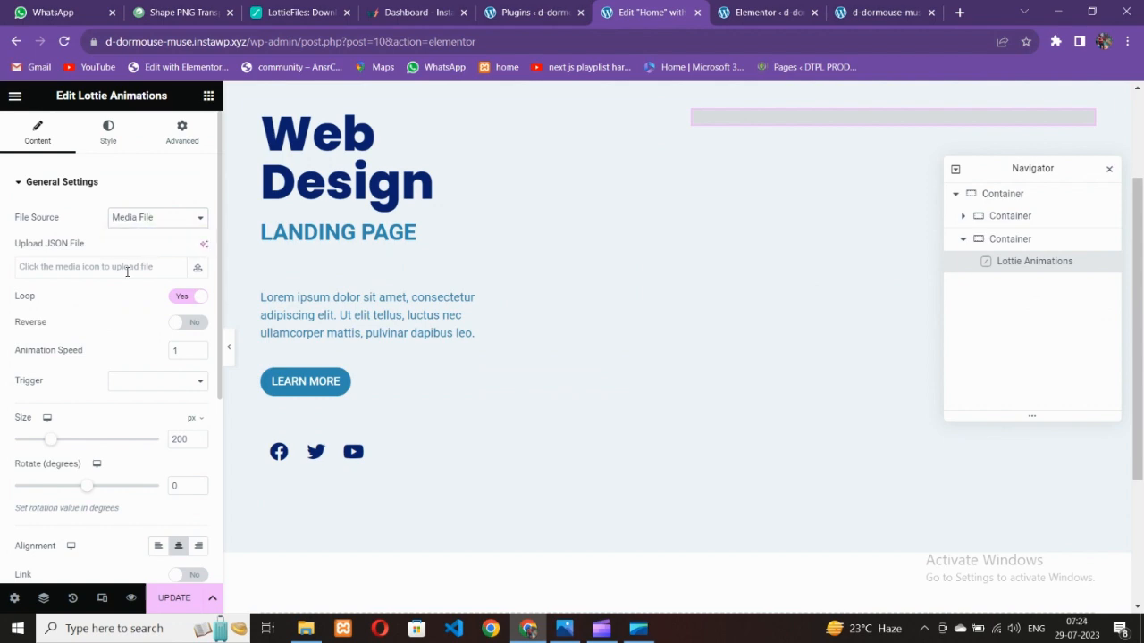
Step: Upload animation_lkncwrh8.json from the Downloads folder and insert it as the widget's JSON file
left_click(127, 272)
left_click(653, 401)
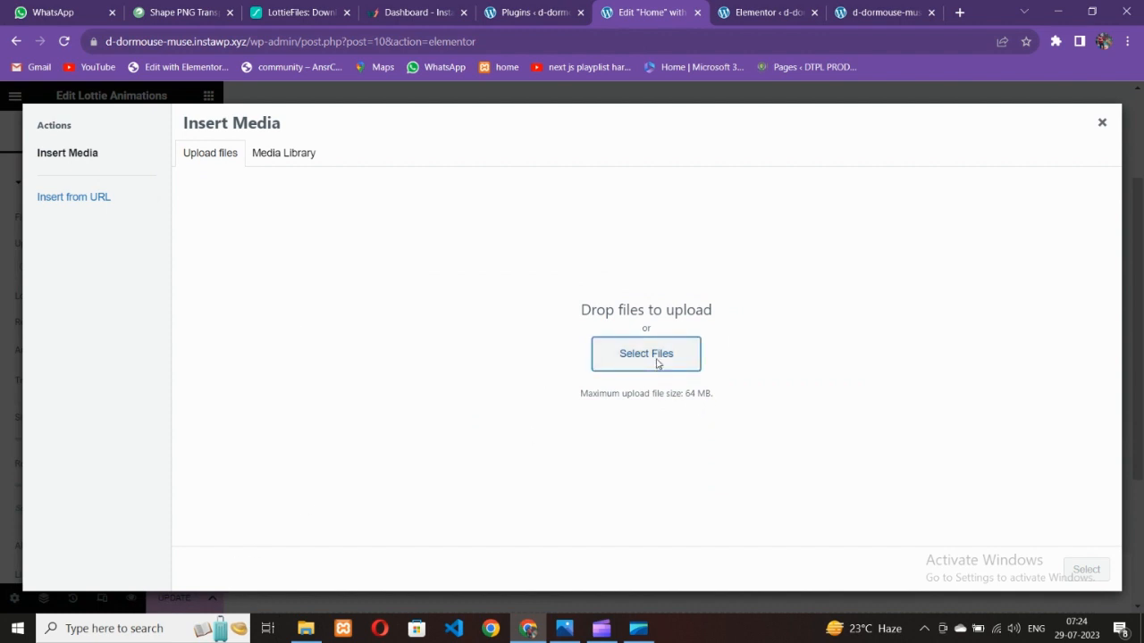
left_click(657, 362)
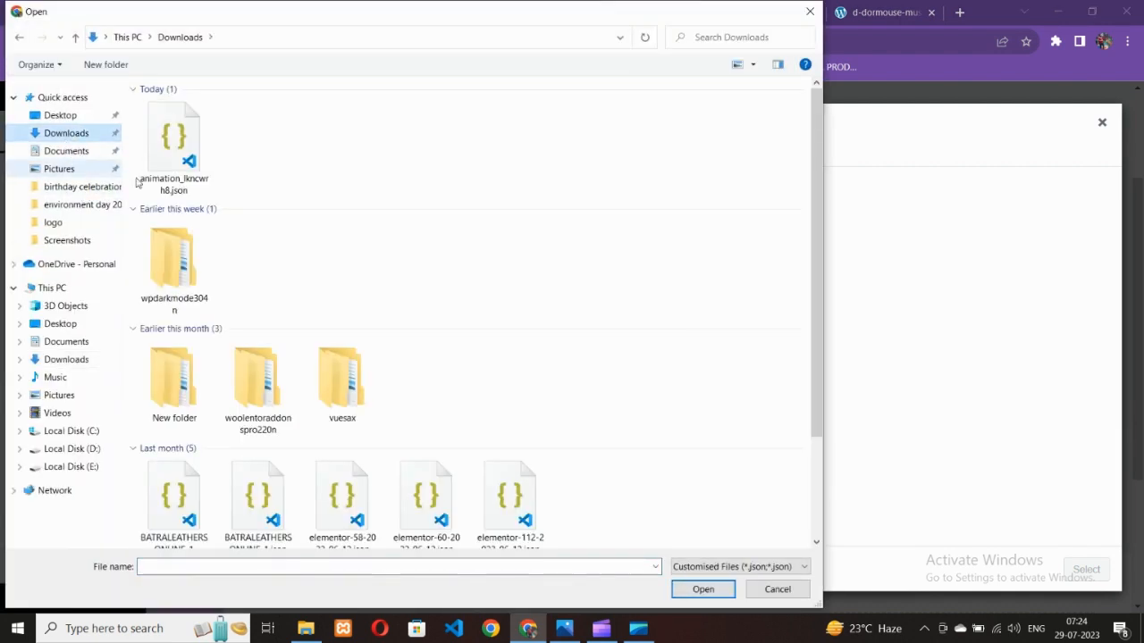
double_click(173, 141)
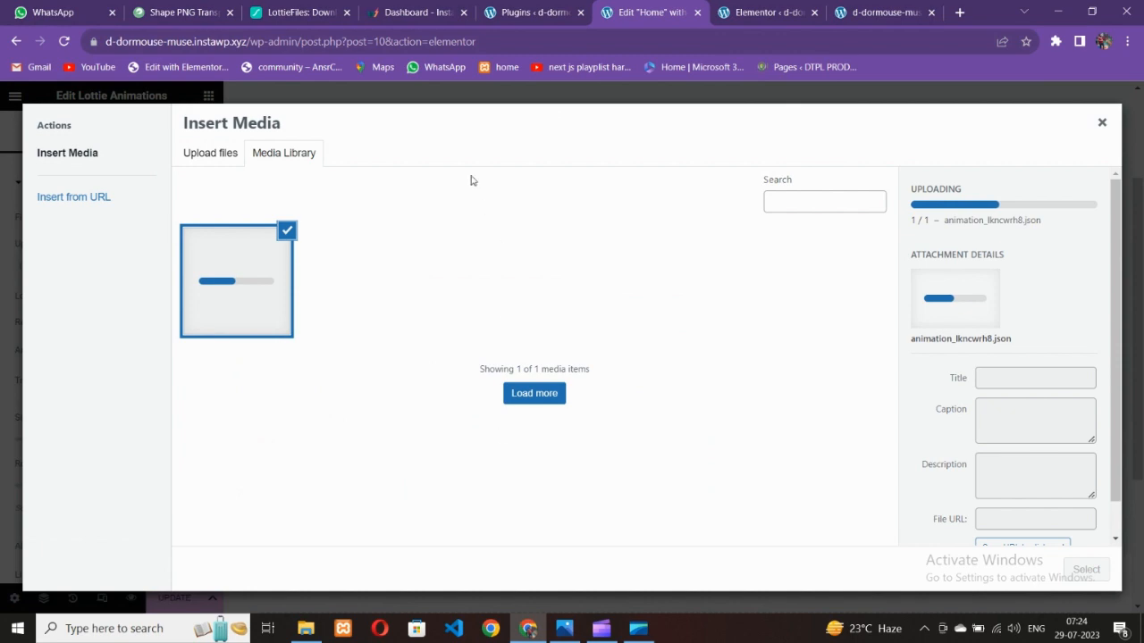
left_click(281, 7)
scroll(651, 323, "up", 5)
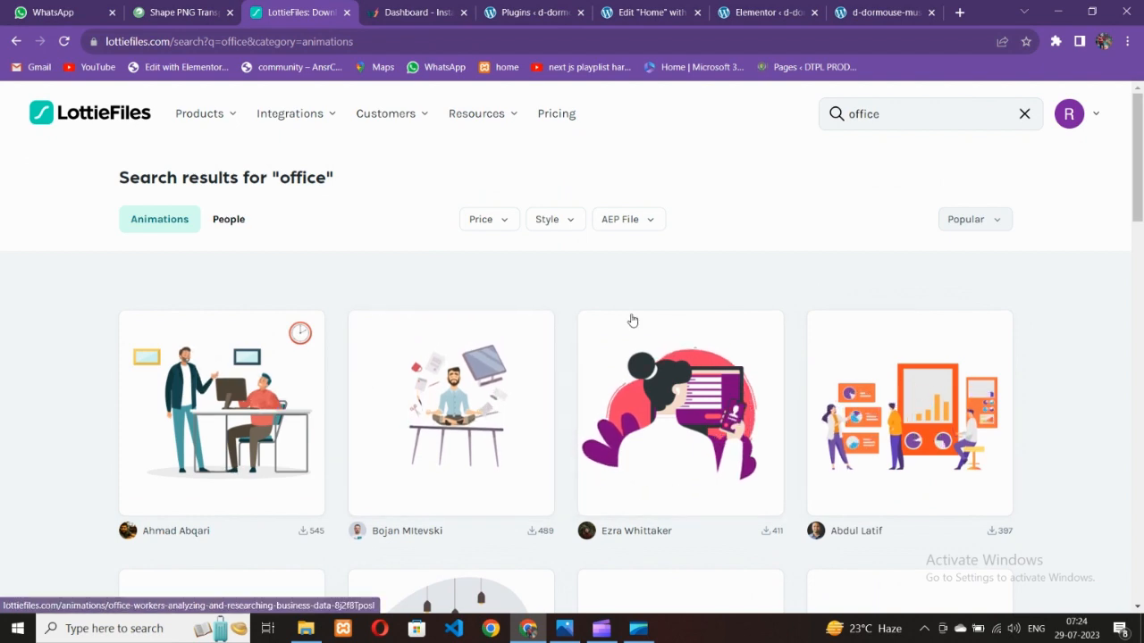
left_click(818, 6)
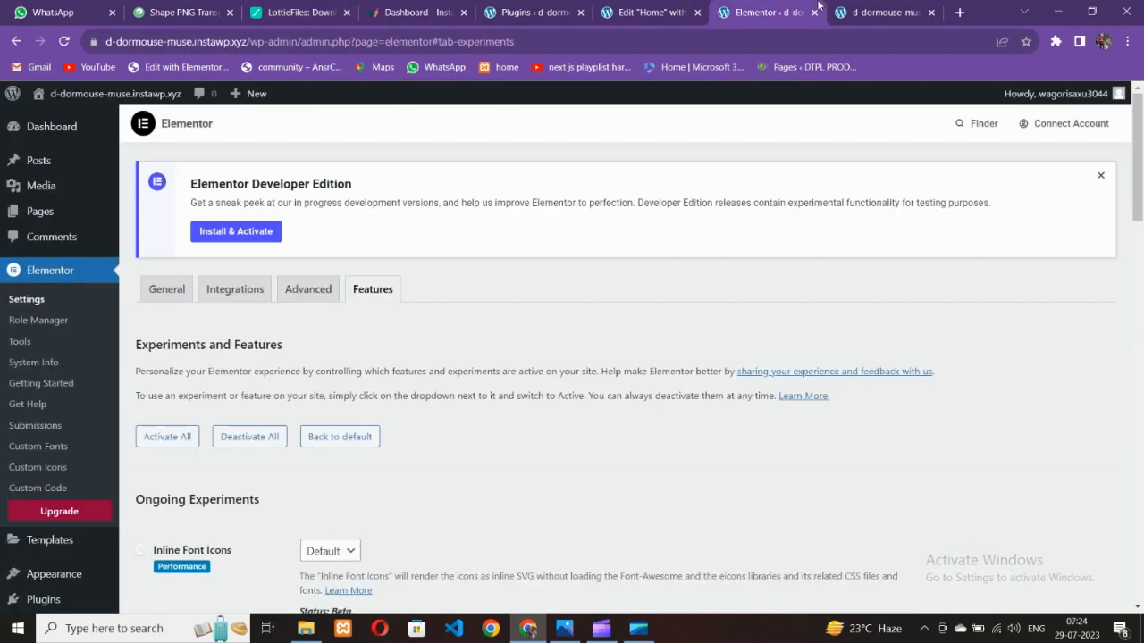
left_click(648, 12)
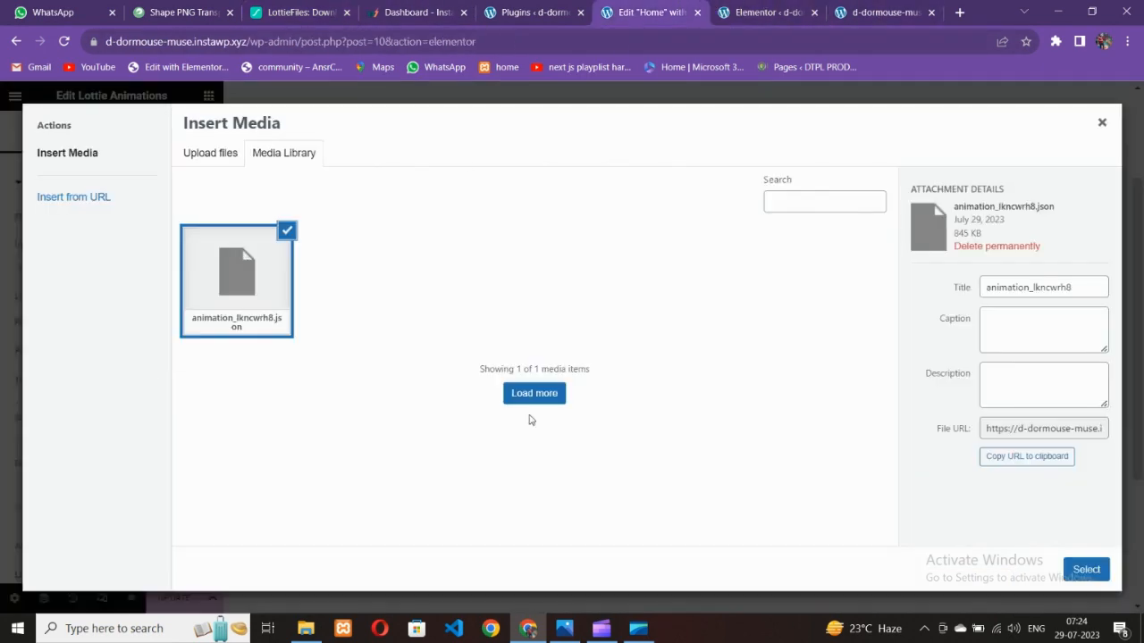
left_click(1086, 570)
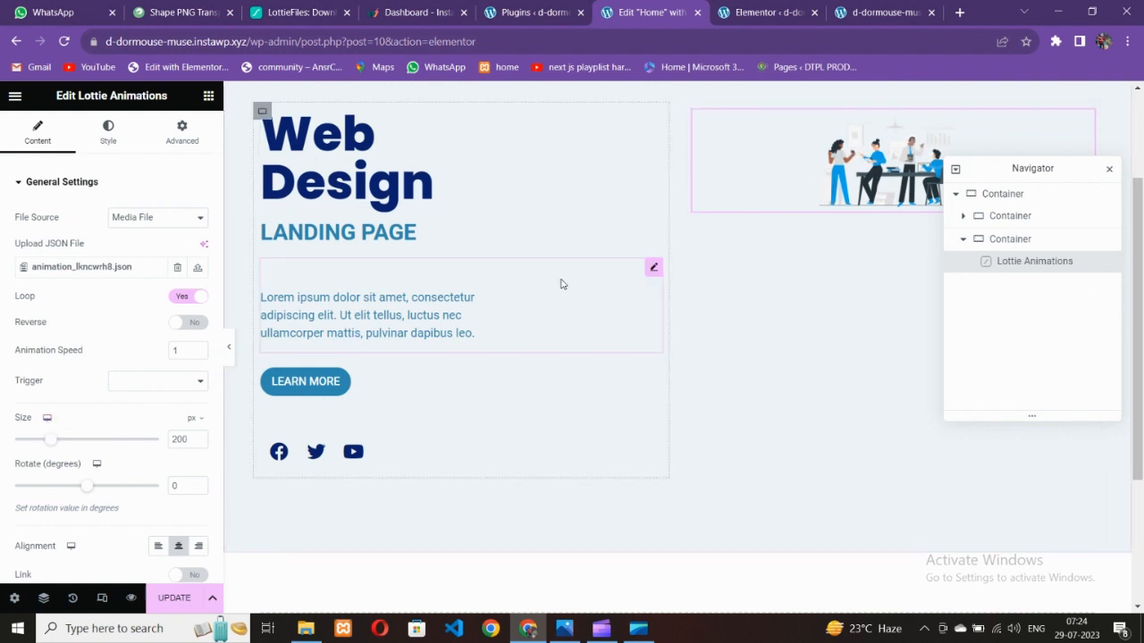
Step: Set the animation's container to a vertical column direction and center its content vertically
left_click(696, 113)
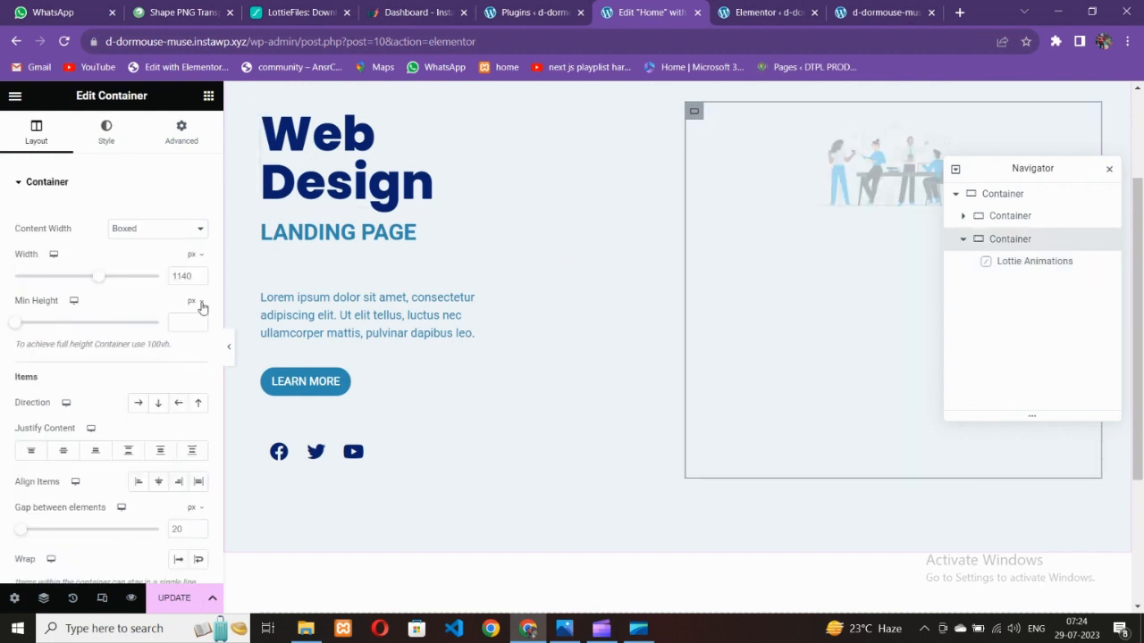
left_click(159, 403)
left_click(63, 450)
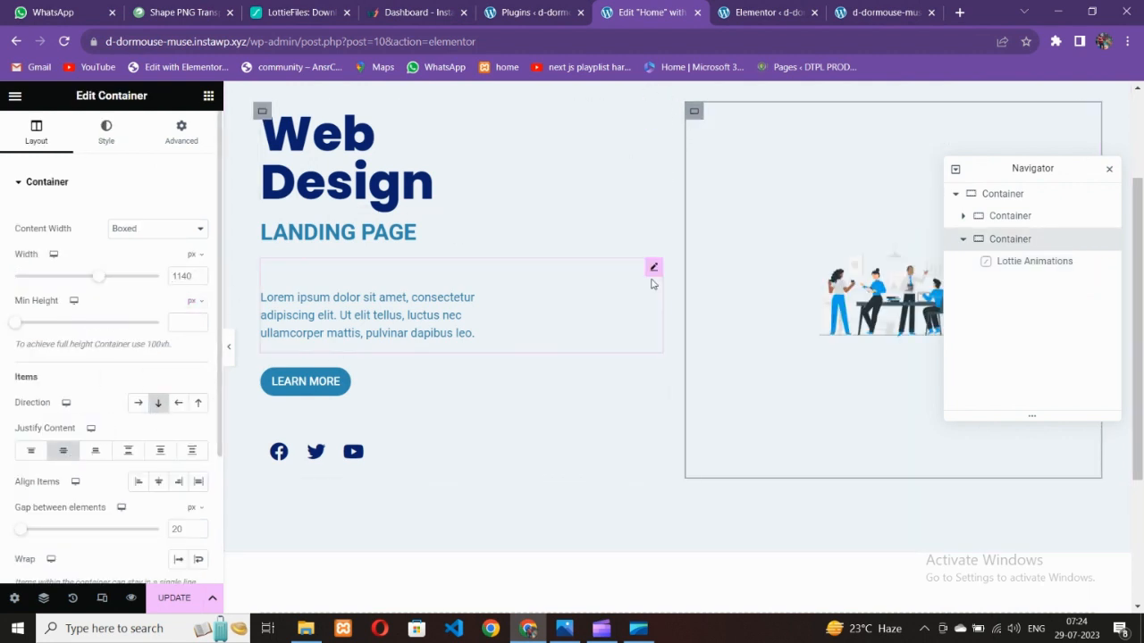
Step: Enlarge the Lottie animation to 741 px and widen its container by narrowing the text column
left_click(797, 312)
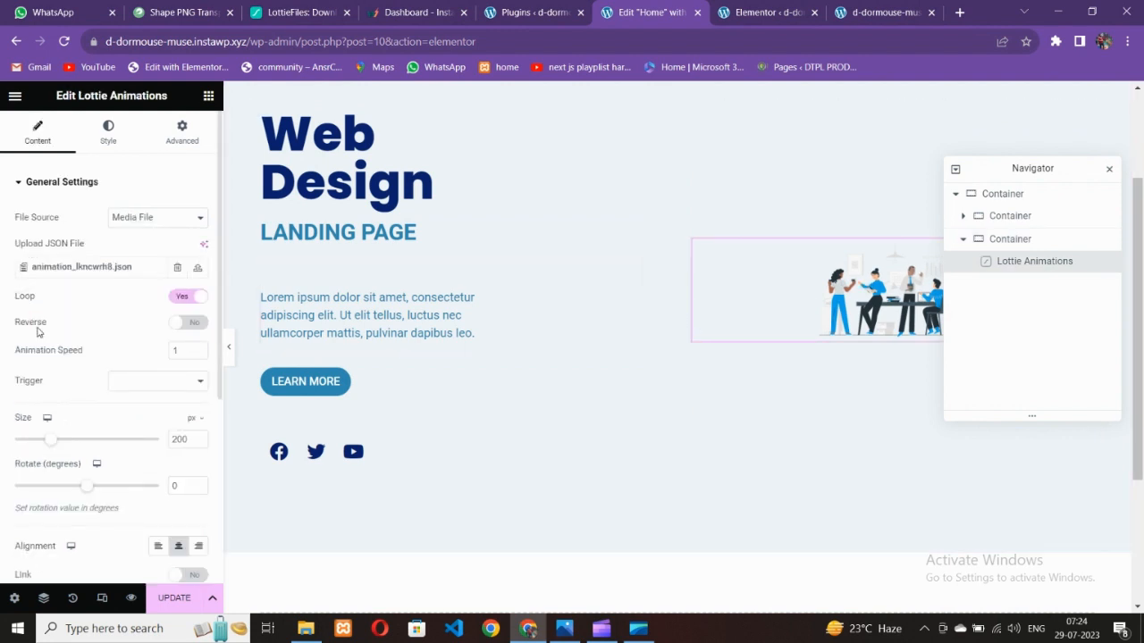
left_click_drag(51, 439, 150, 440)
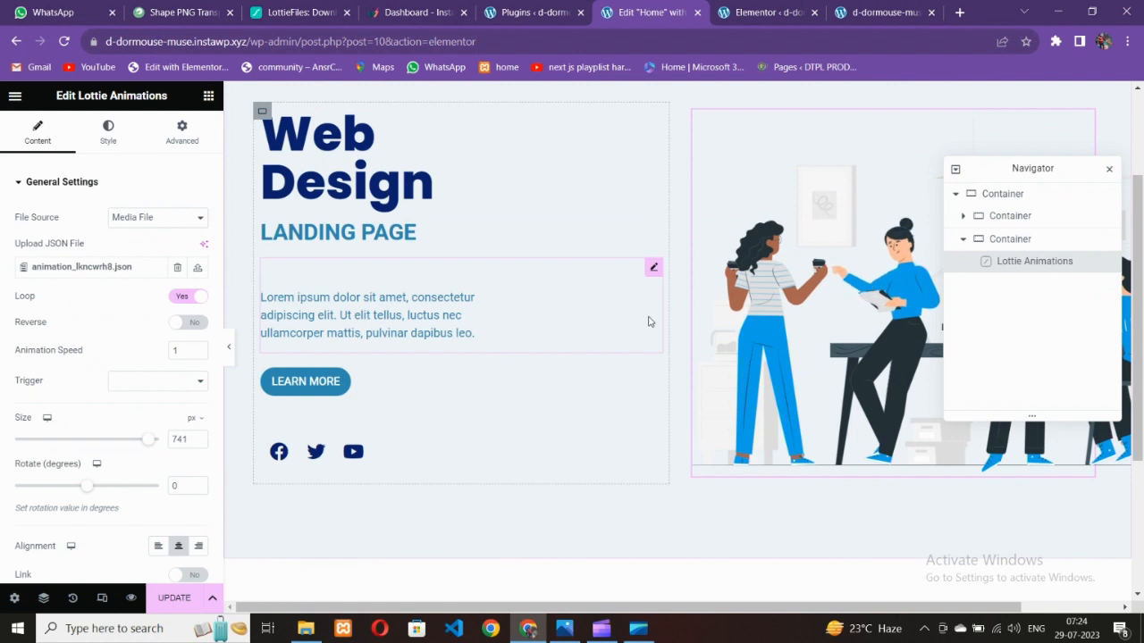
left_click_drag(661, 323, 574, 329)
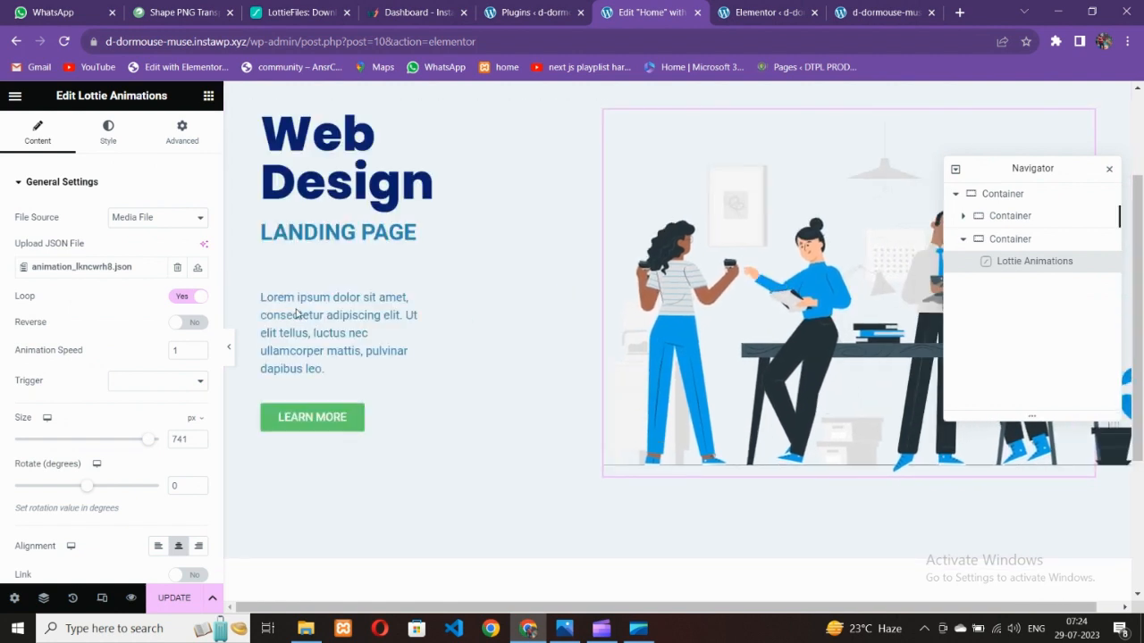
Step: Set the right margin of the lorem ipsum paragraph to 150 px and check the hero section at full width
left_click(324, 346)
left_click(182, 134)
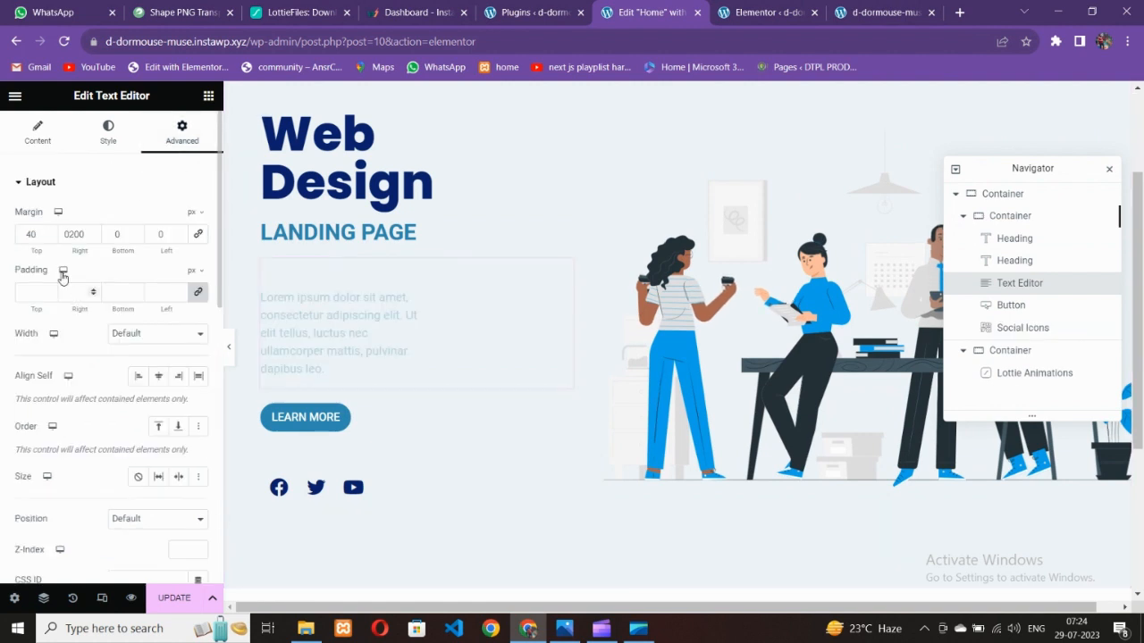
double_click(78, 234)
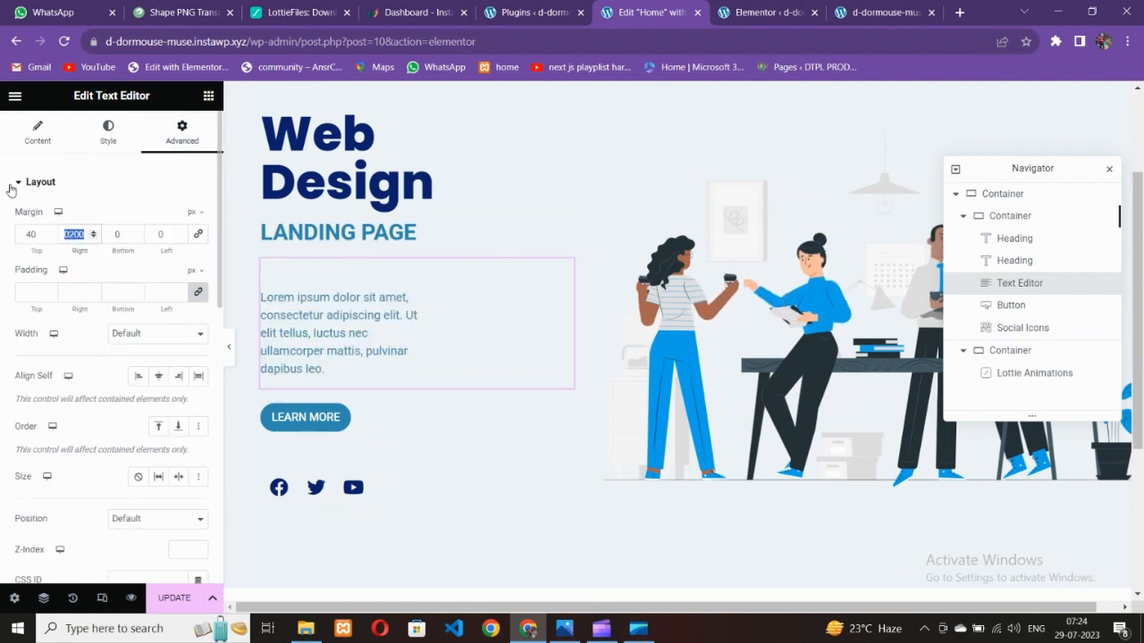
type("150")
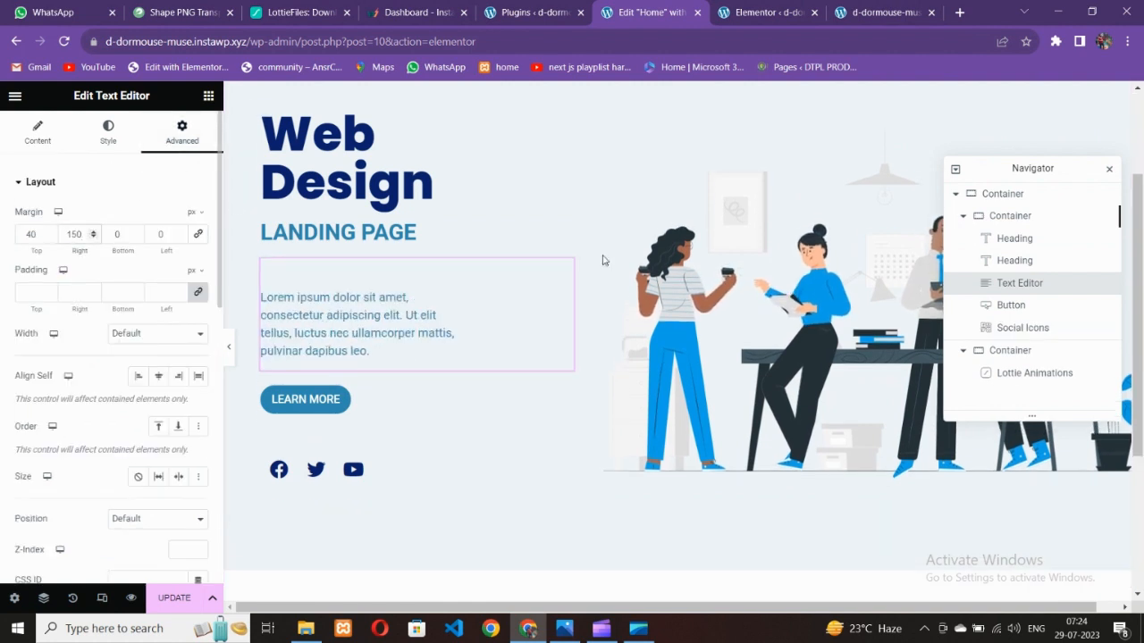
scroll(650, 364, "up", 2)
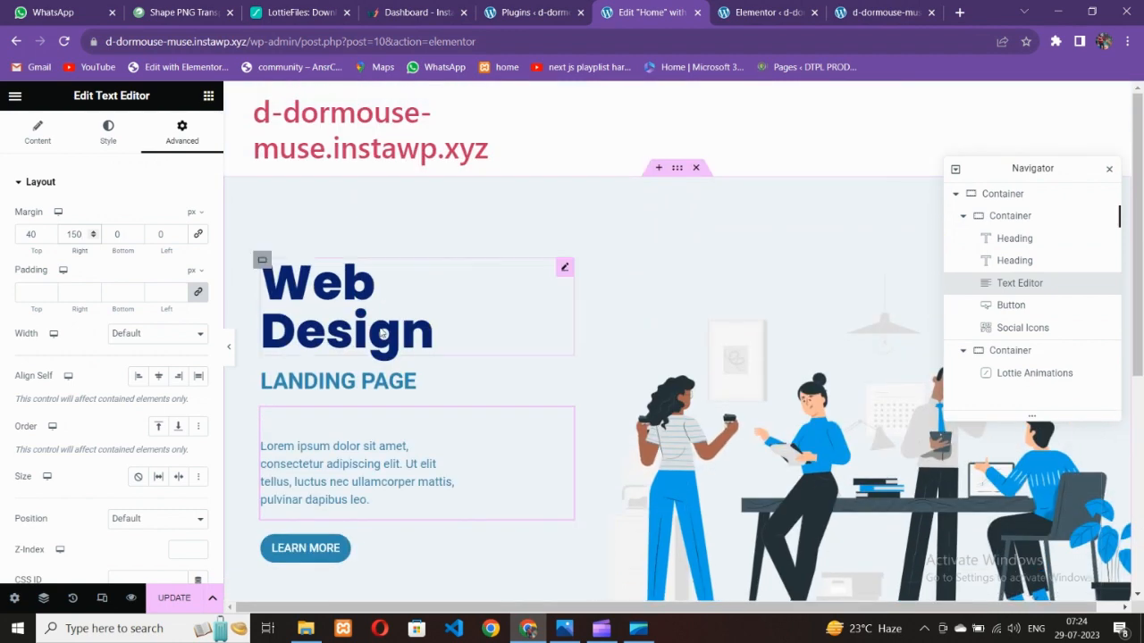
left_click(229, 348)
scroll(440, 396, "down", 2)
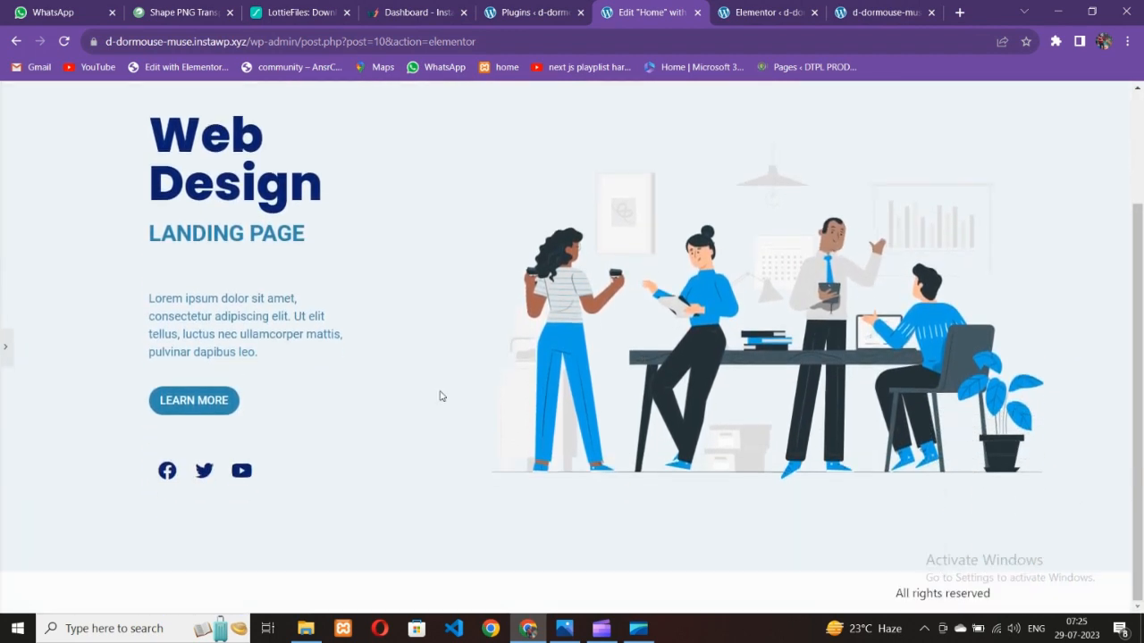
left_click(5, 347)
scroll(357, 447, "up", 2)
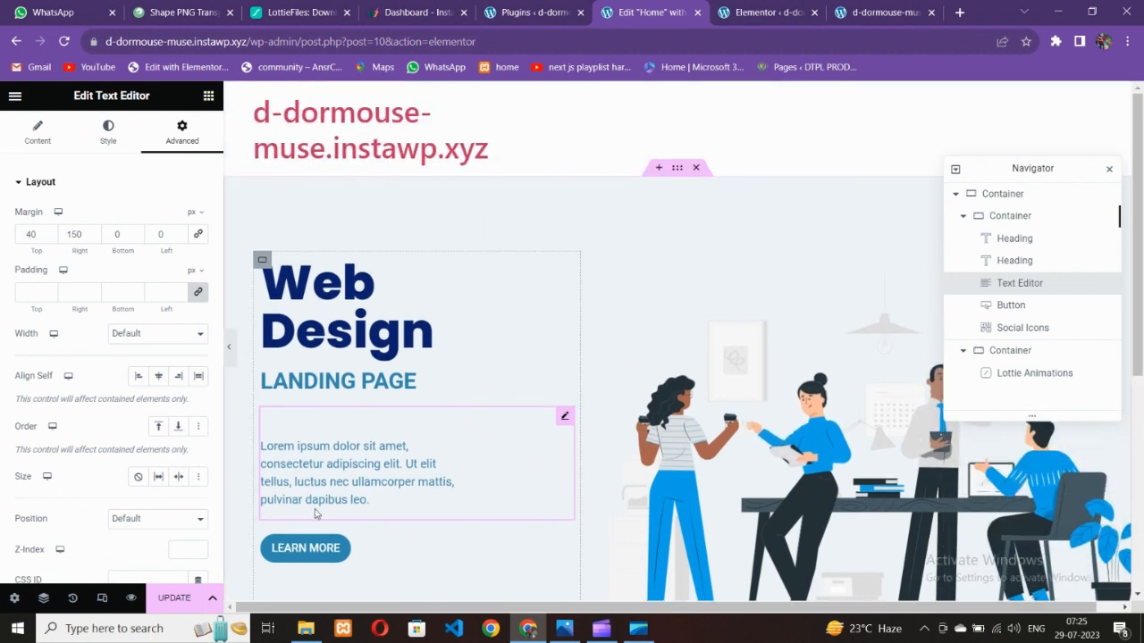
Step: Update the Home page and open its live view in a new browser tab
left_click(175, 598)
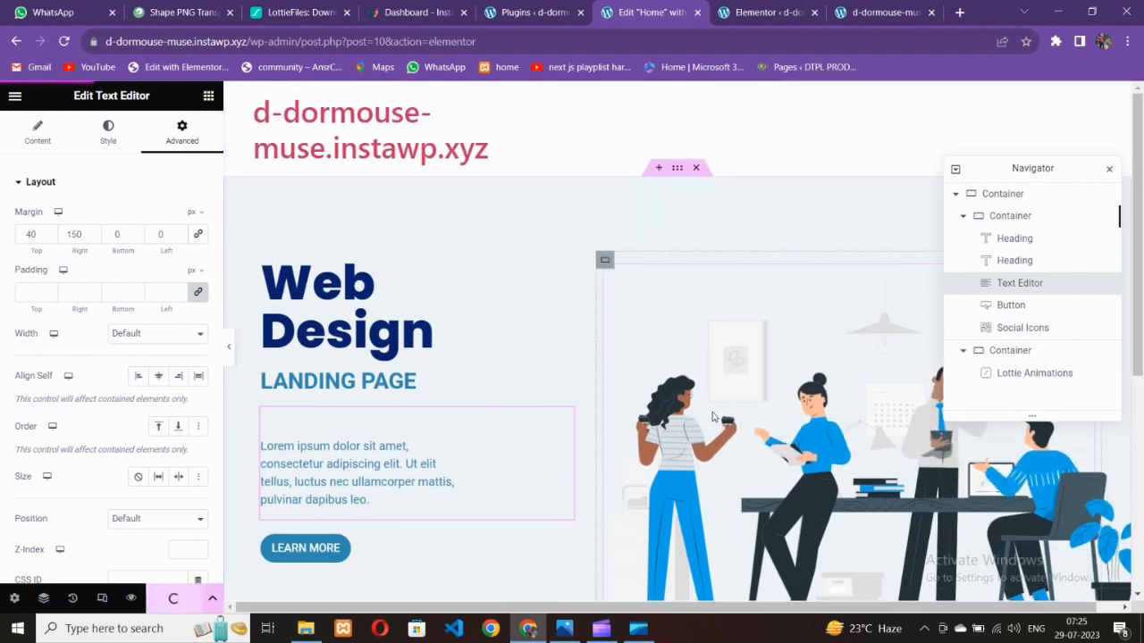
left_click(15, 95)
right_click(57, 348)
left_click(99, 355)
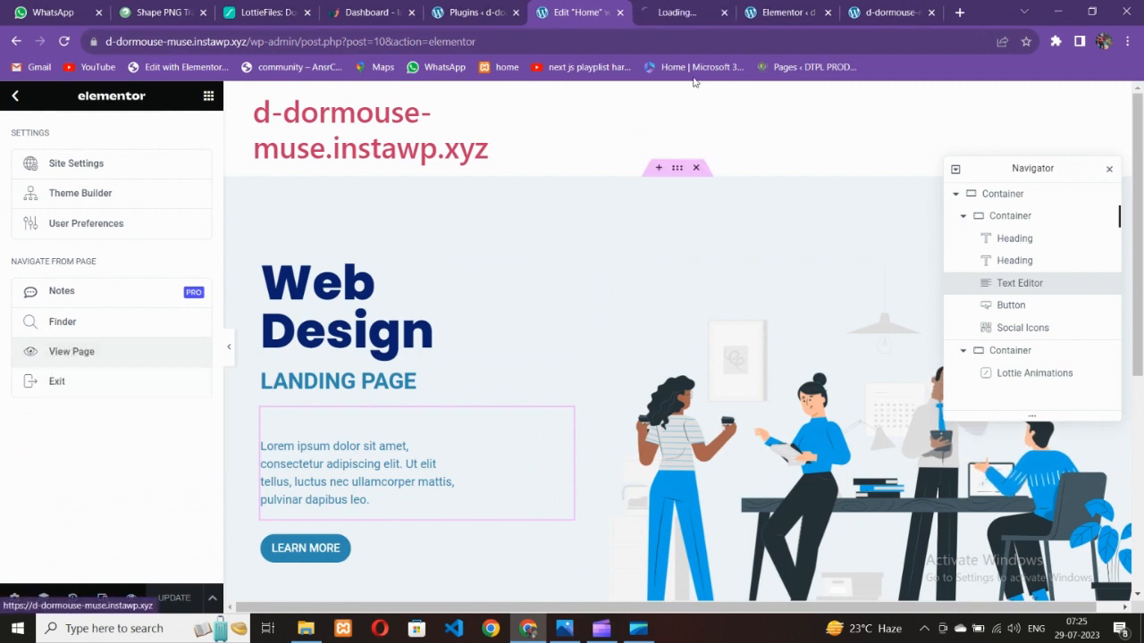
Step: Close the old blank site preview and the Elementor settings tabs, and review the published landing page from top to bottom
left_click(688, 13)
left_click(813, 9)
left_click(871, 16)
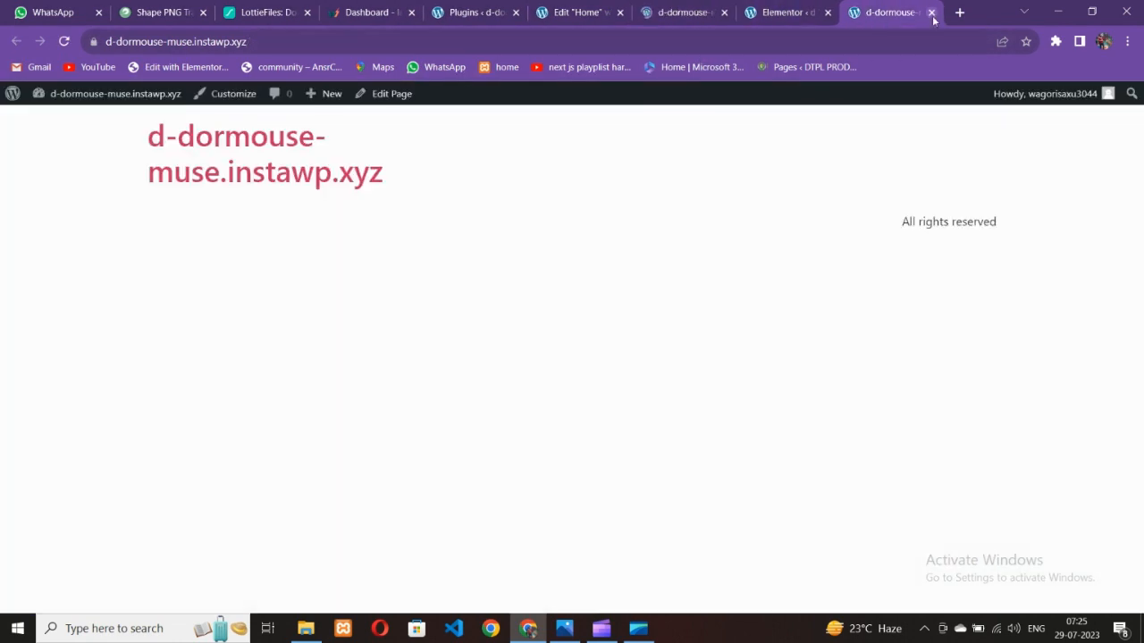
left_click(931, 12)
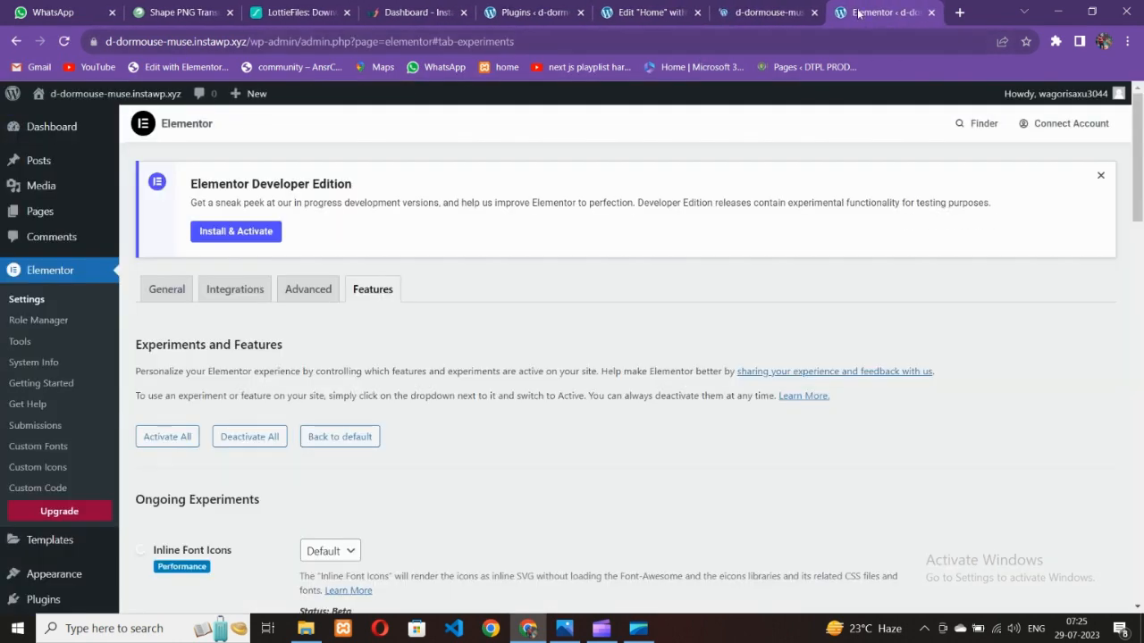
left_click(931, 12)
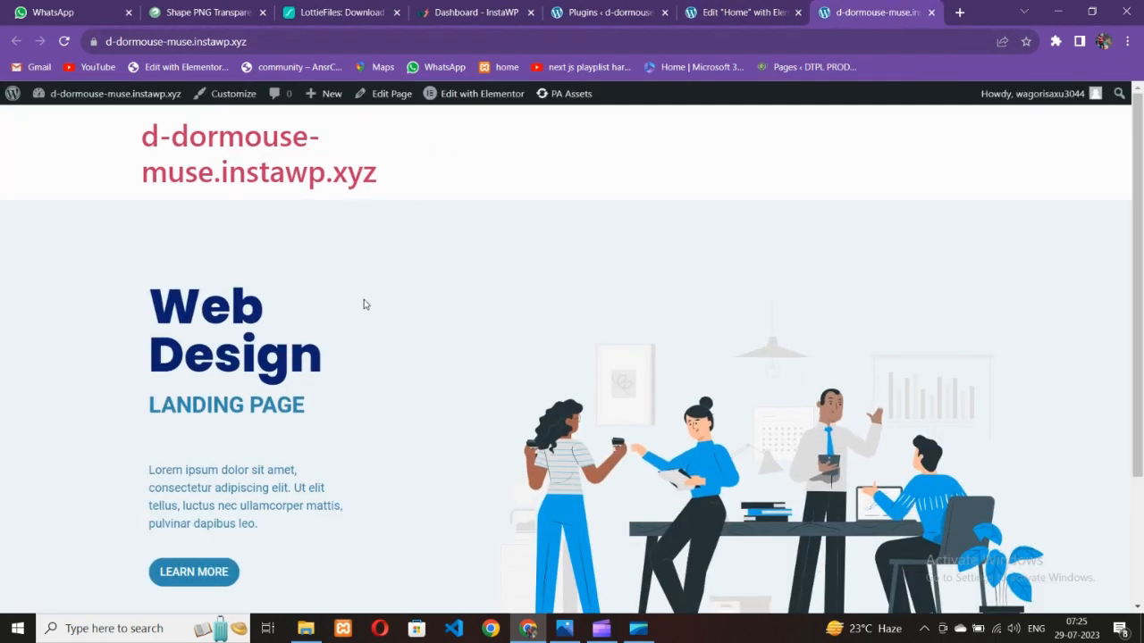
scroll(495, 403, "down", 3)
scroll(544, 312, "up", 3)
scroll(479, 389, "down", 3)
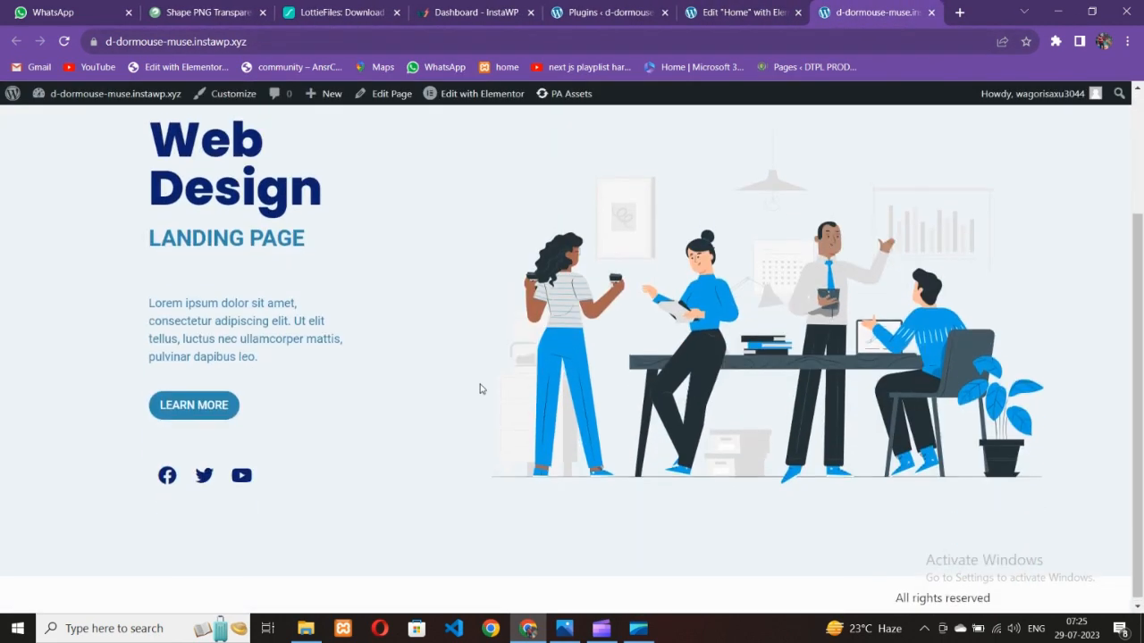
Step: Compare the published landing page with the reference design image, including its logo, navigation links and header button
left_click(564, 628)
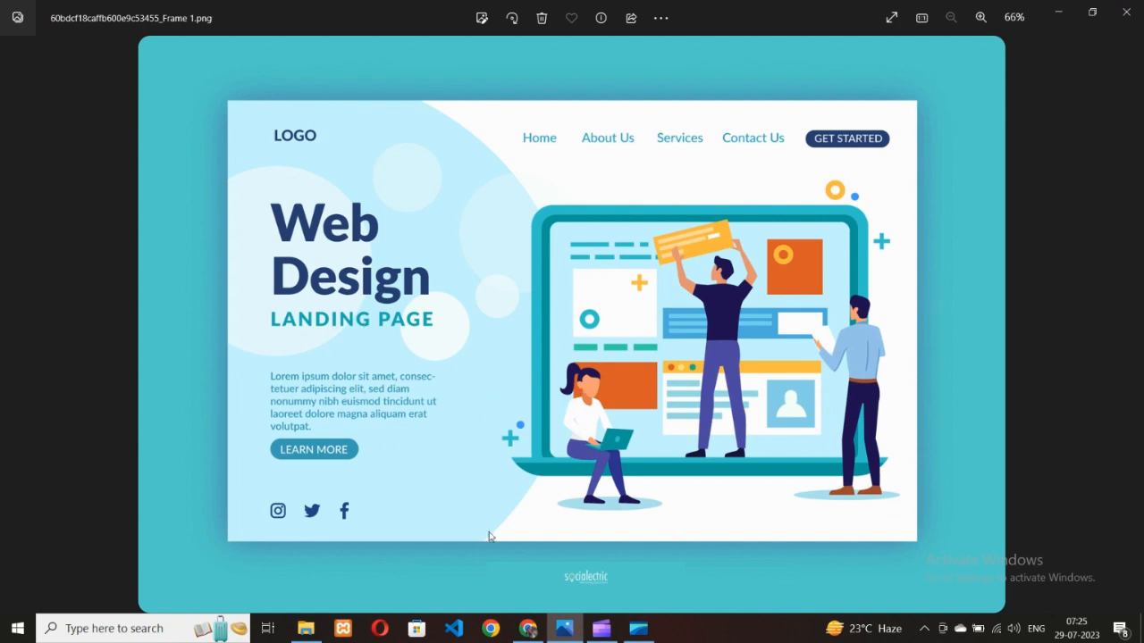
left_click(539, 633)
scroll(358, 384, "up", 2)
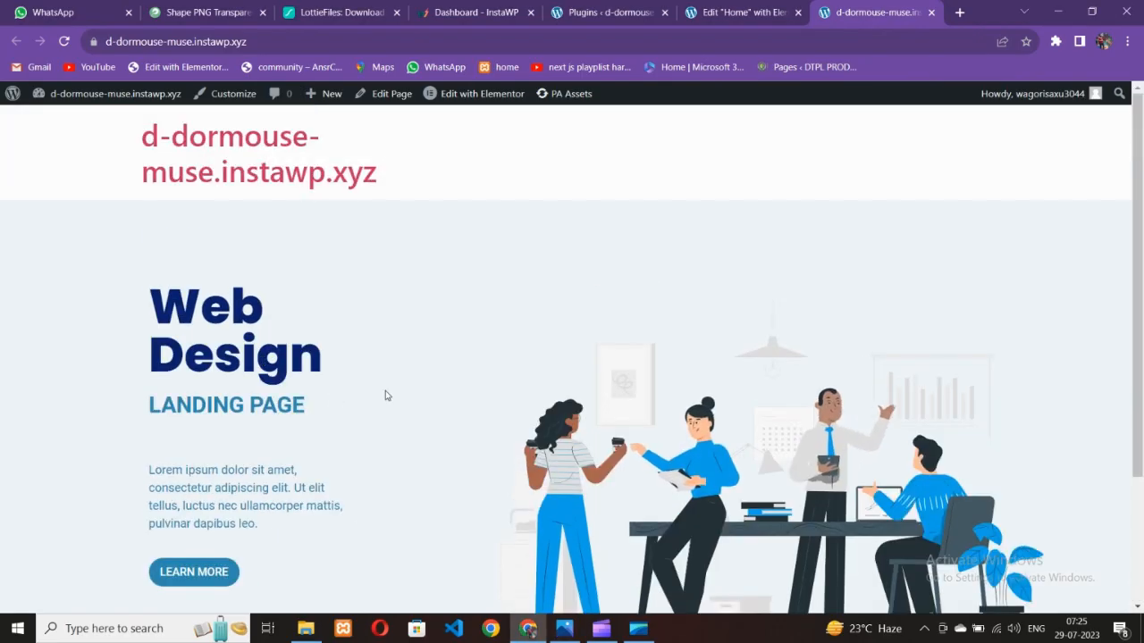
scroll(386, 401, "down", 2)
scroll(396, 480, "up", 2)
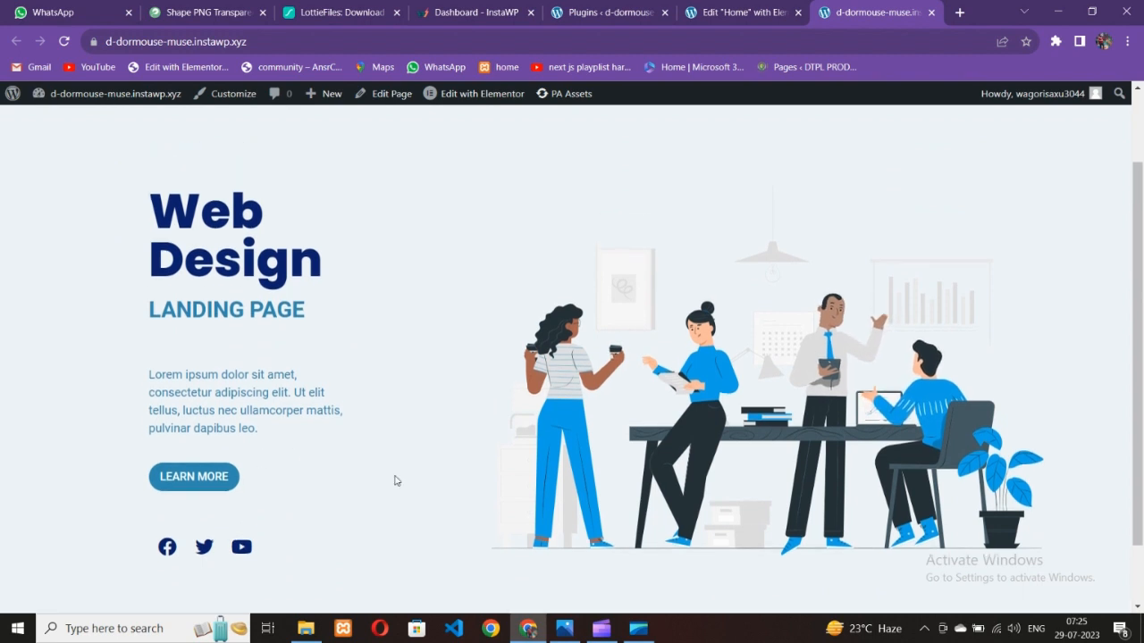
key("alt+Tab")
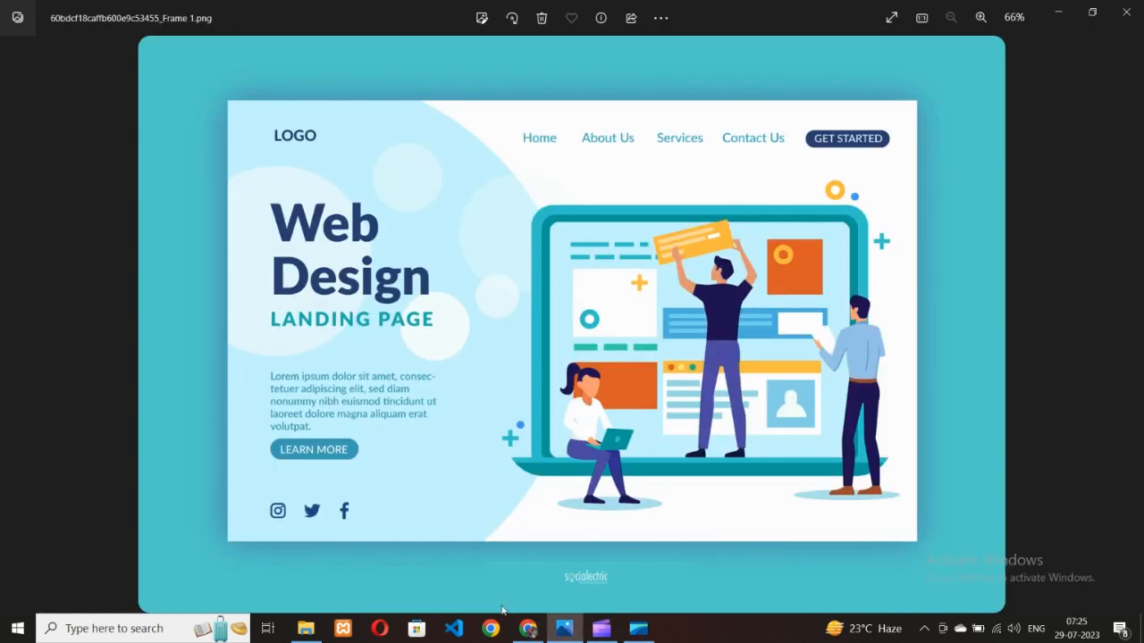
left_click(528, 629)
scroll(505, 413, "down", 2)
scroll(508, 409, "up", 2)
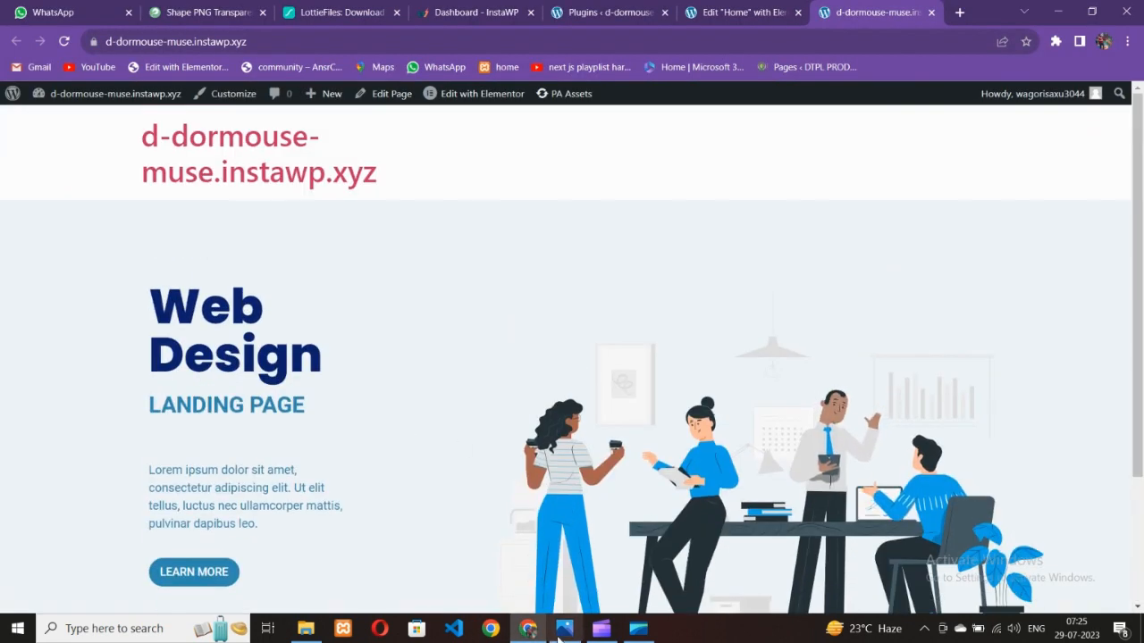
left_click(563, 628)
left_click(532, 624)
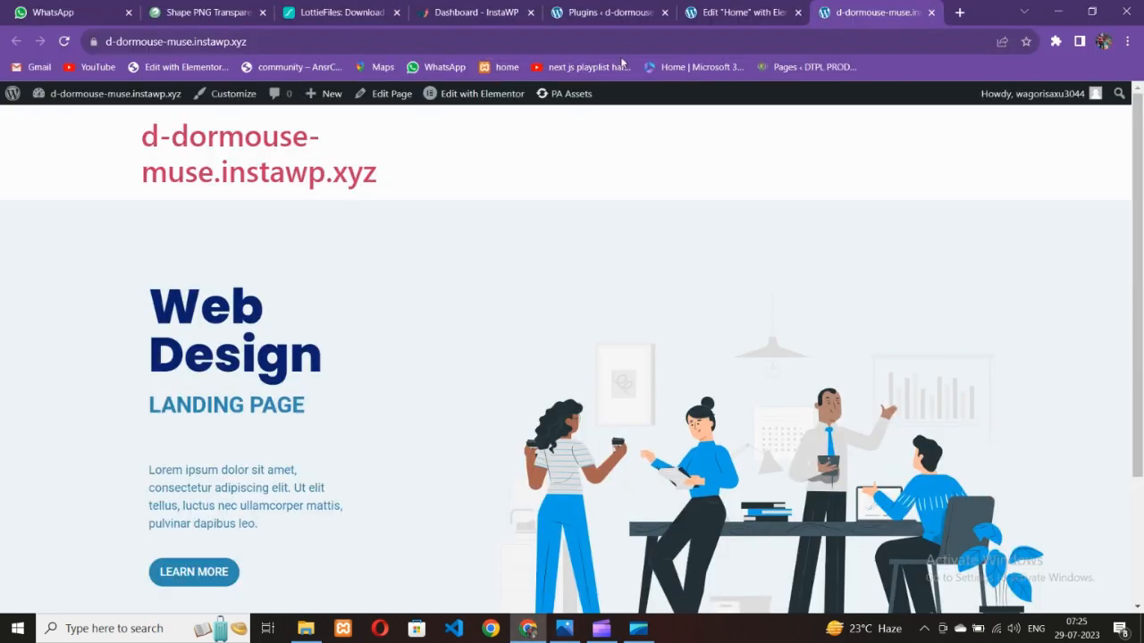
Step: Open the Elementor Header & Footer Builder, skip its onboarding survey, and start a new template titled "header"
left_click(597, 13)
mouse_move(67, 398)
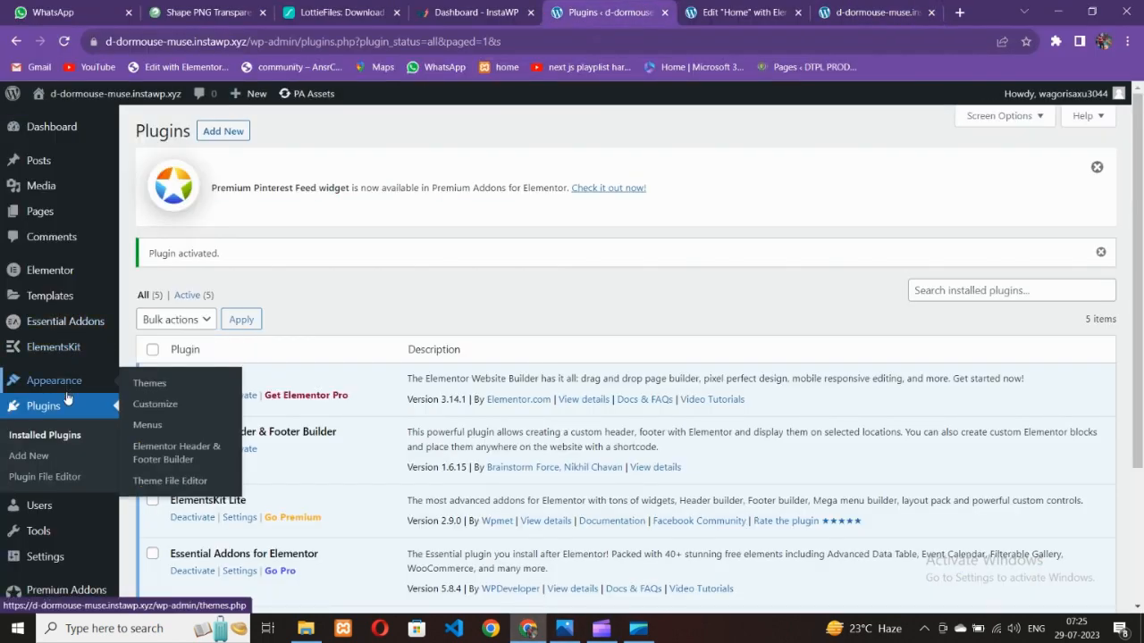
left_click(177, 452)
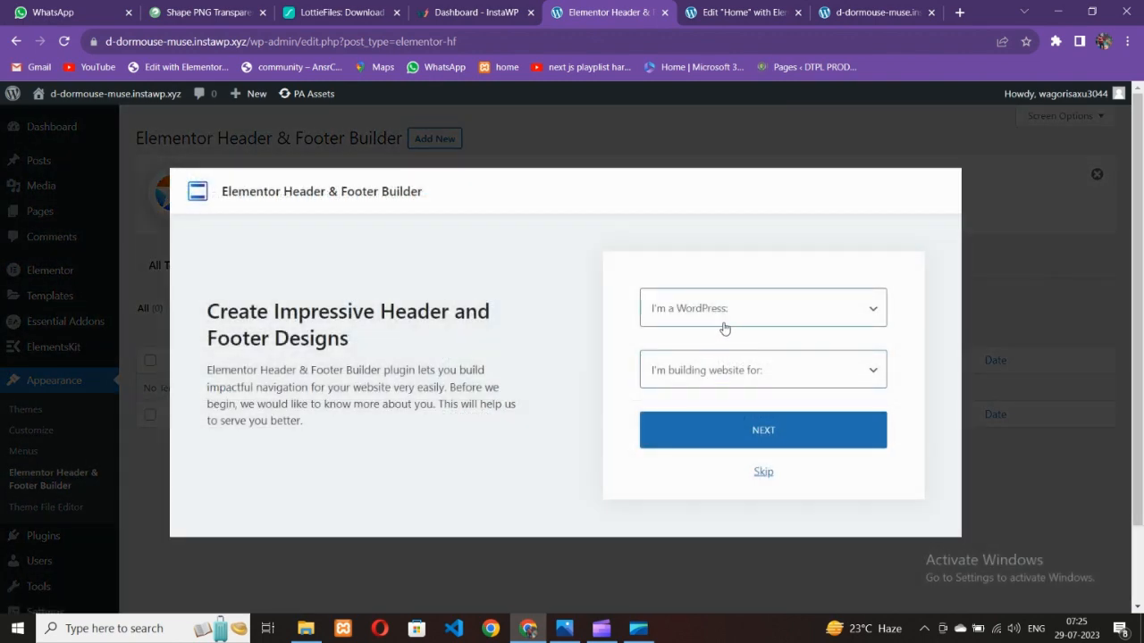
left_click(762, 473)
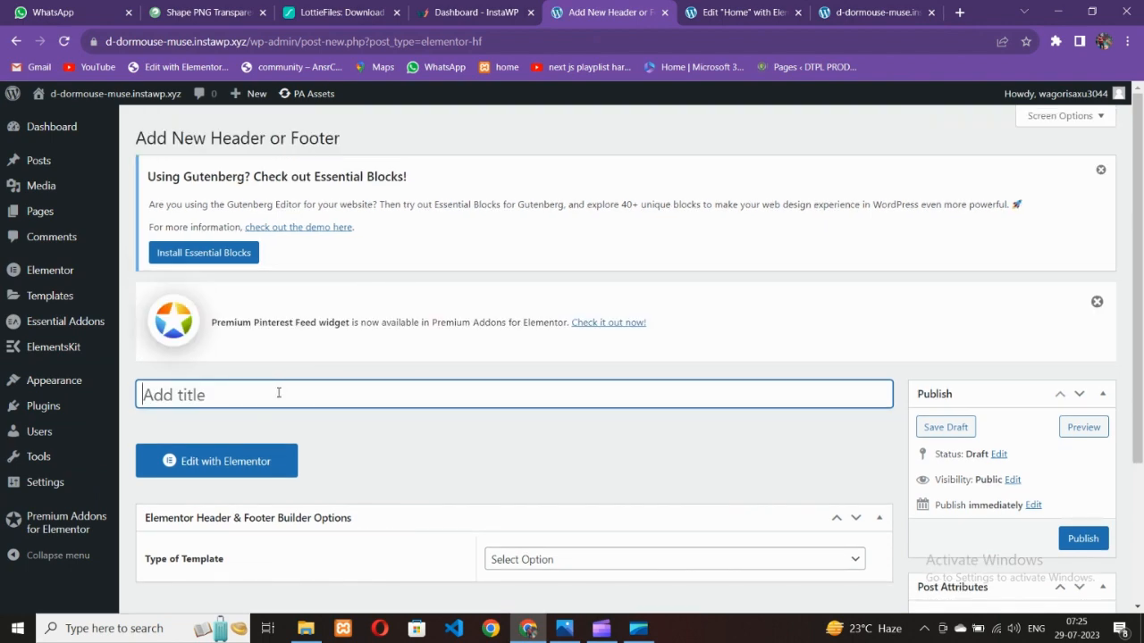
scroll(279, 394, "down", 2)
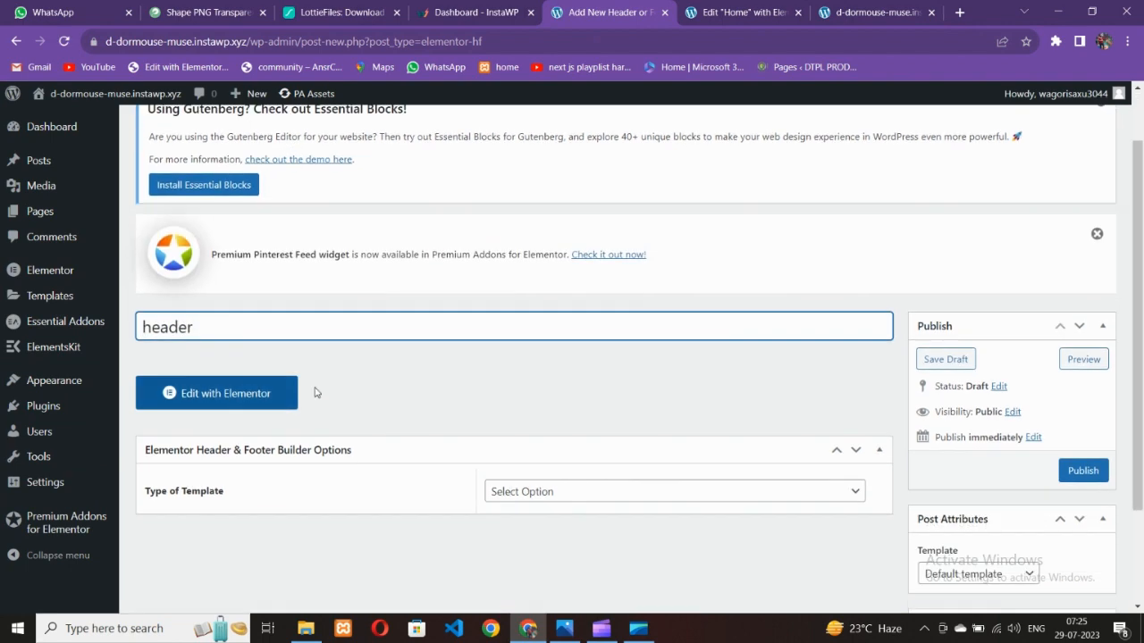
Step: Set the template type to Header, displayed on Entire Website, with user roles set to All
left_click(500, 361)
left_click(524, 394)
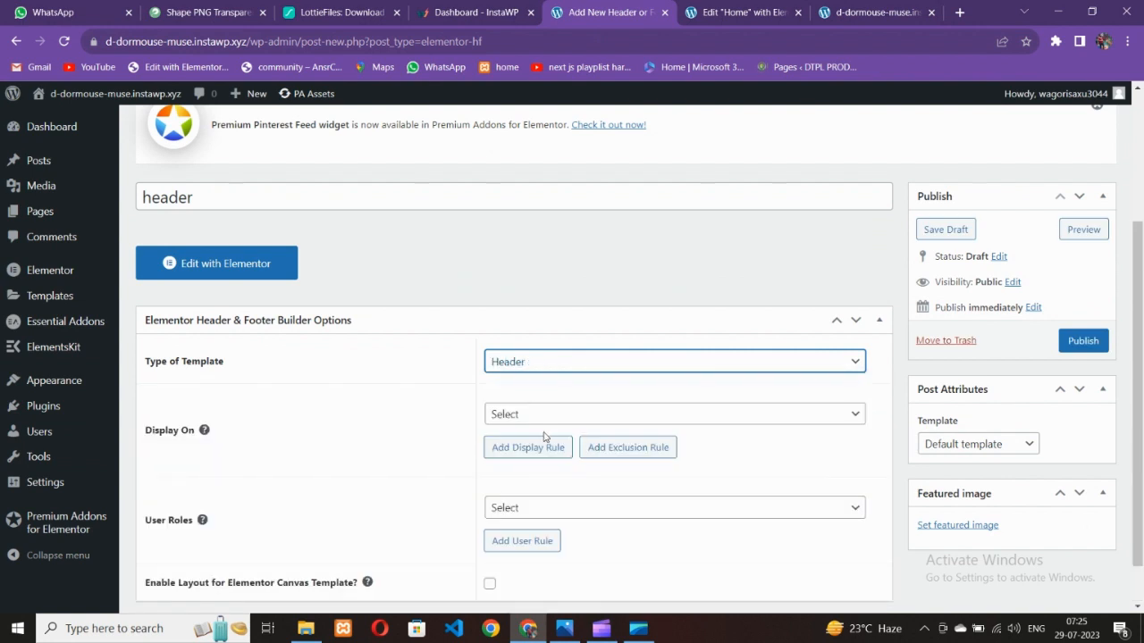
left_click(541, 416)
scroll(534, 204, "up", 1)
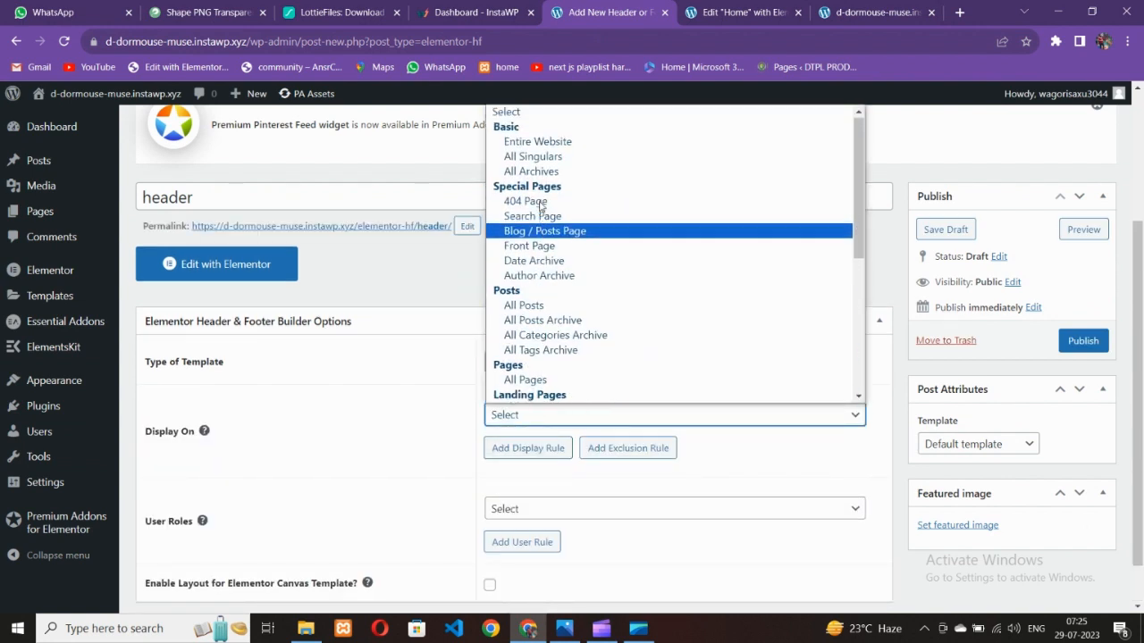
left_click(536, 158)
left_click(524, 419)
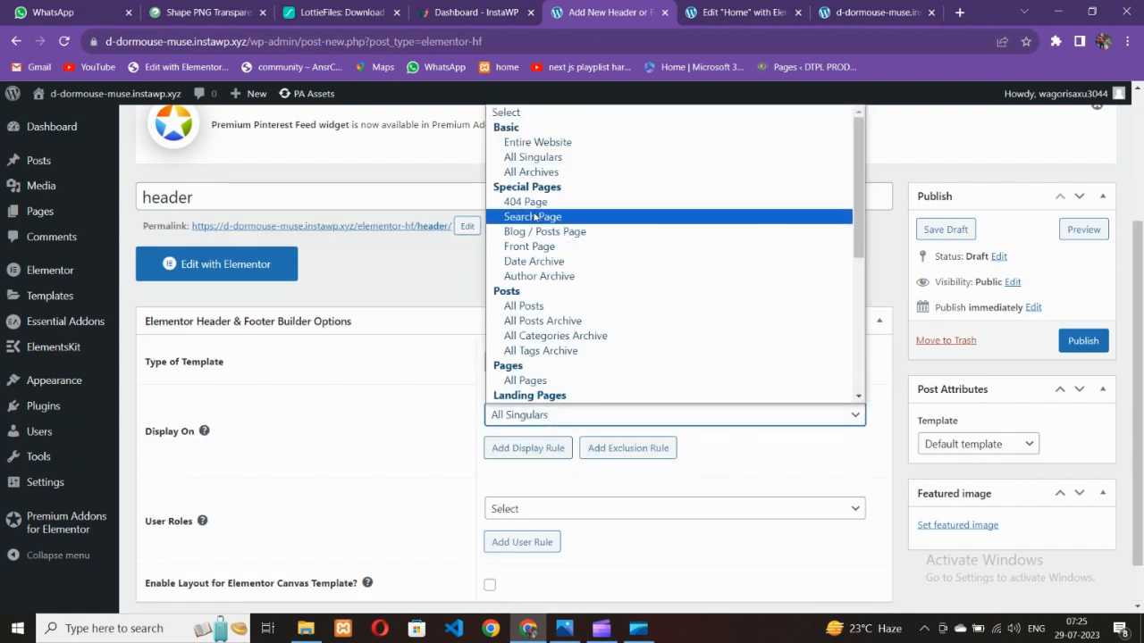
left_click(536, 143)
scroll(554, 340, "down", 1)
left_click(523, 458)
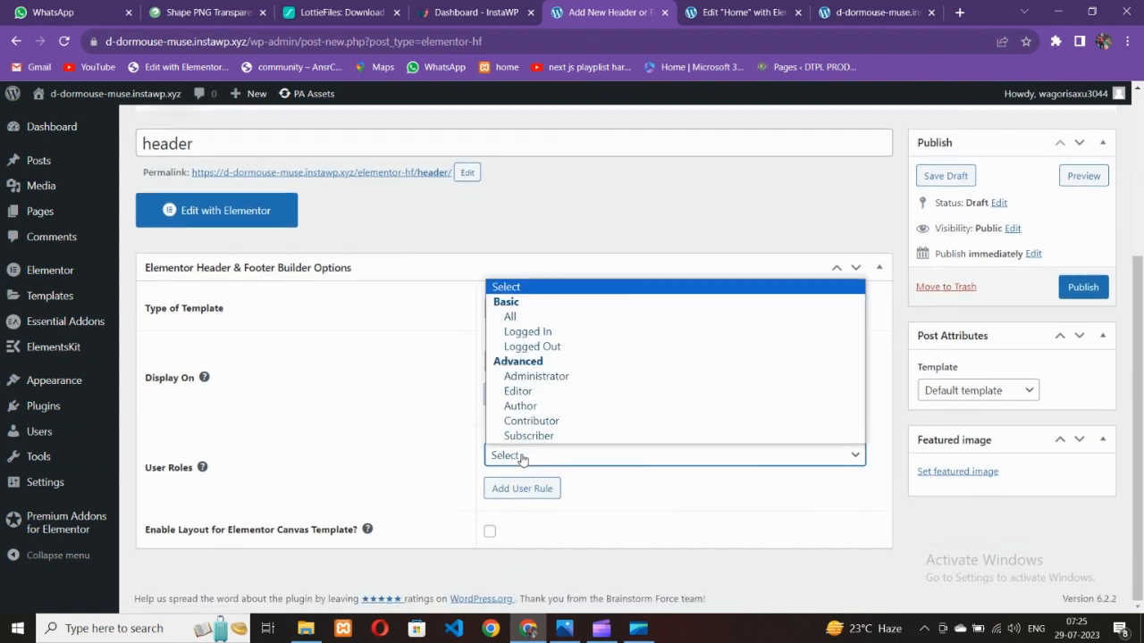
left_click(518, 321)
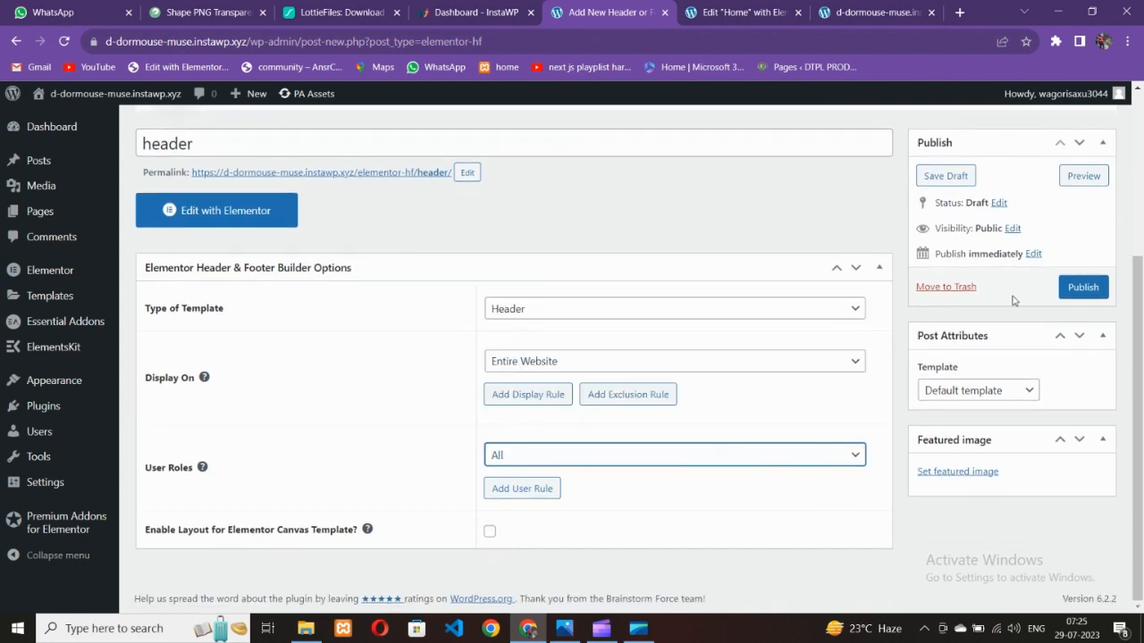
Step: Assign the Elementor Full Width page template to the header and publish it
left_click(980, 393)
left_click(961, 437)
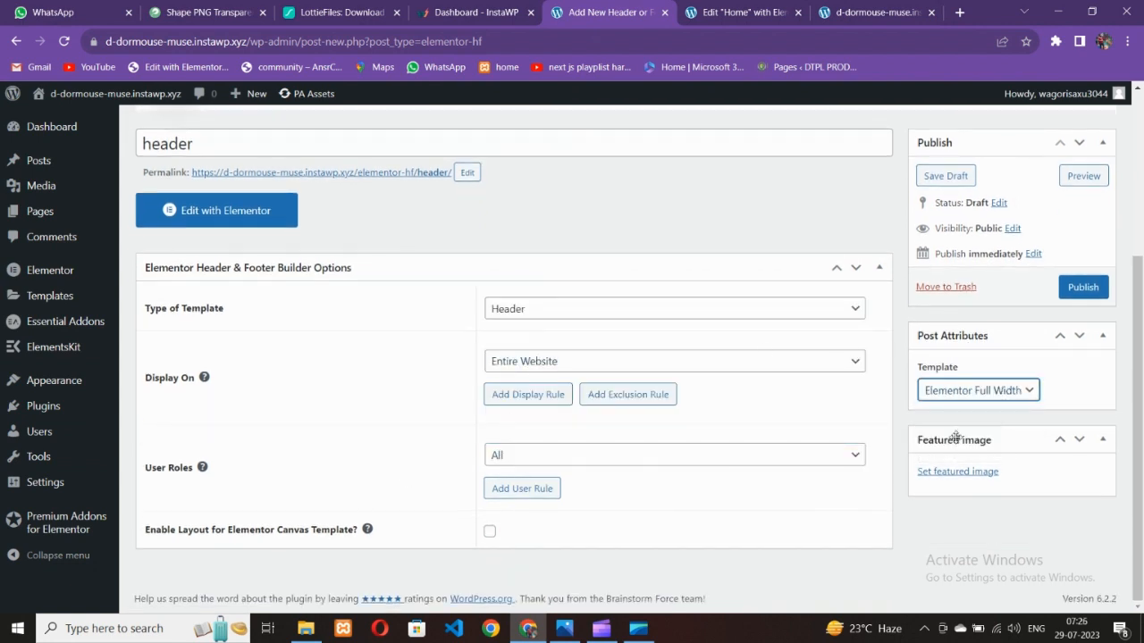
scroll(962, 430, "up", 2)
left_click(1077, 433)
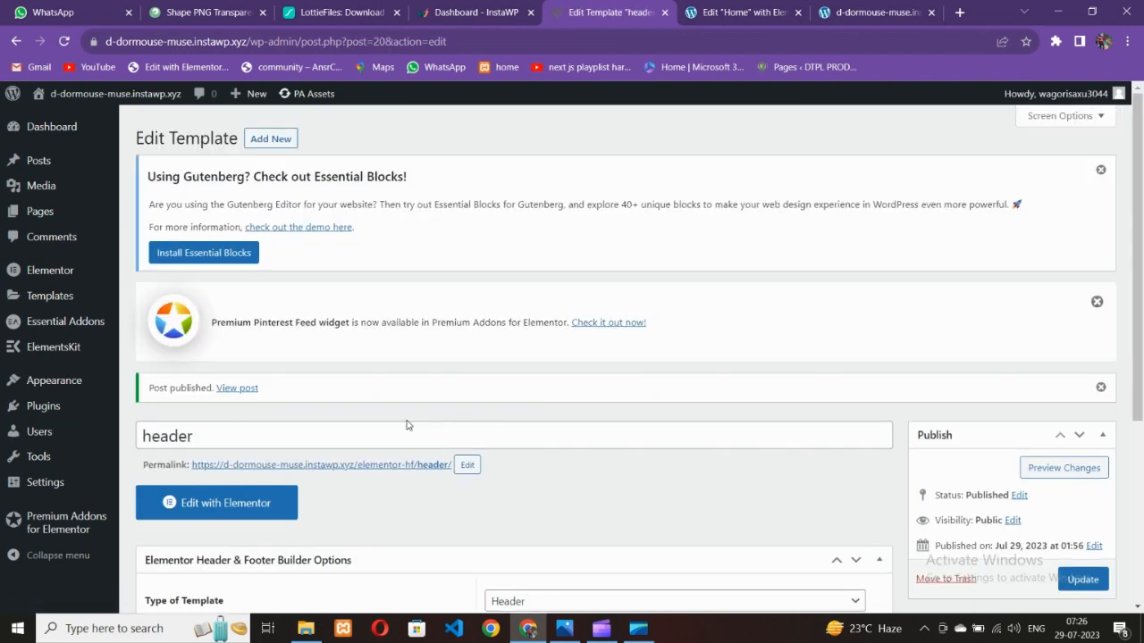
Step: Open the header template in the Elementor editor and check the reference image's navigation bar
scroll(393, 421, "down", 2)
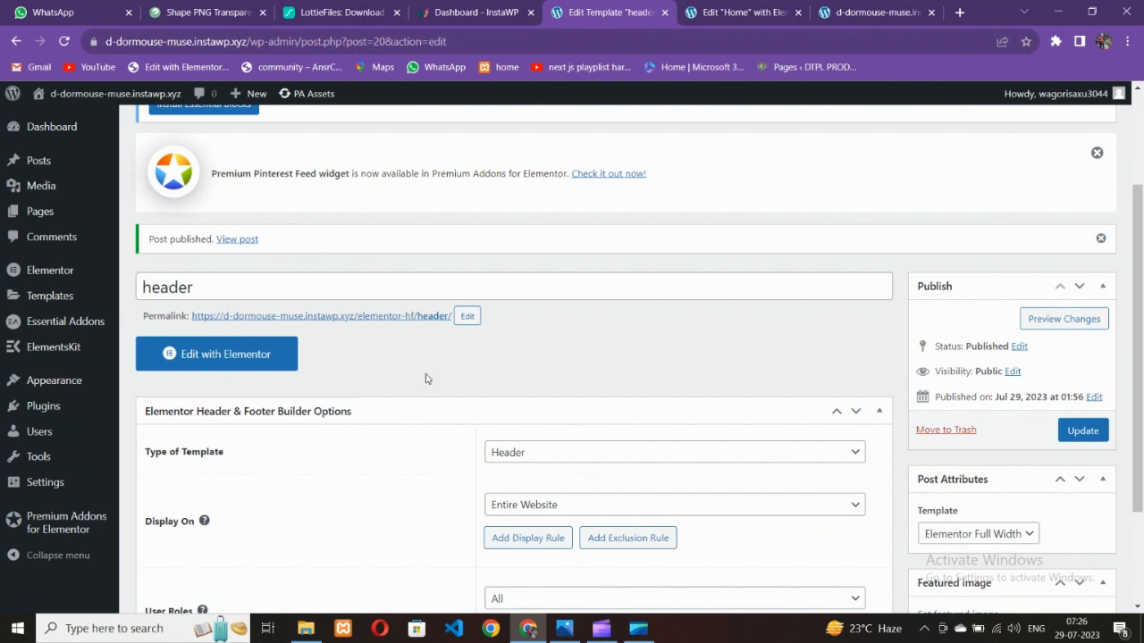
left_click(263, 362)
key("ctrl+Tab")
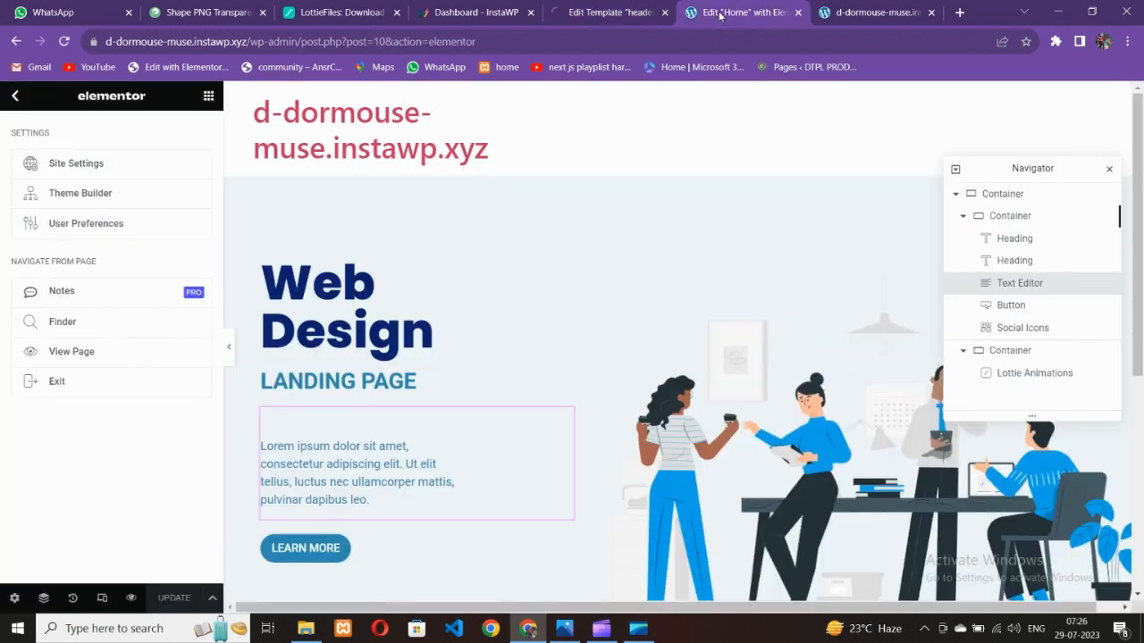
key("ctrl+shift+Tab")
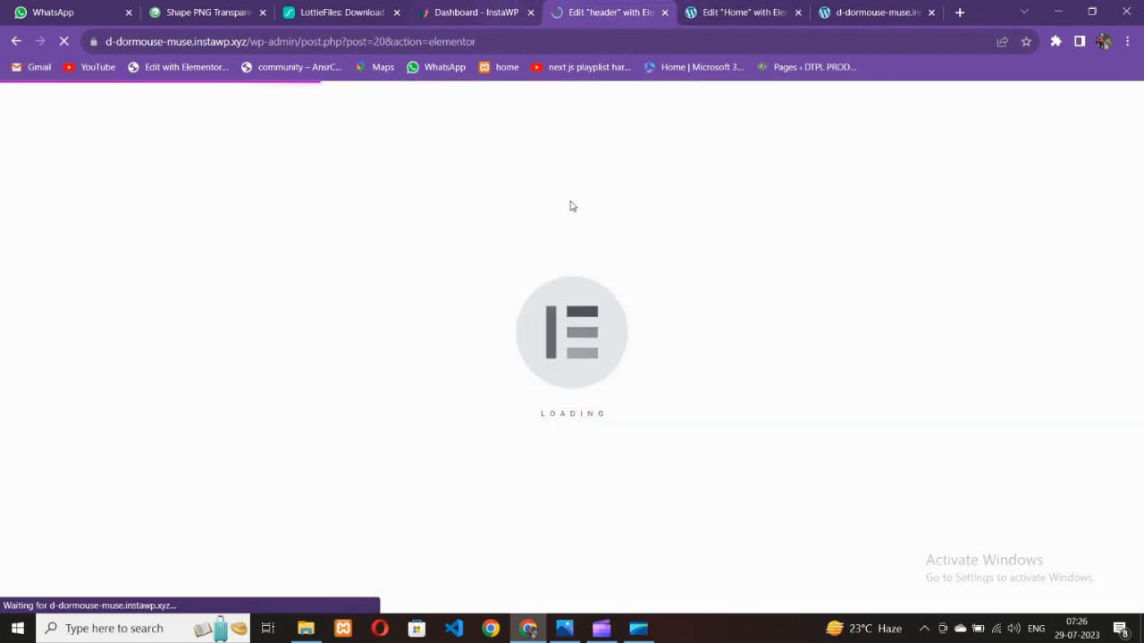
left_click(564, 629)
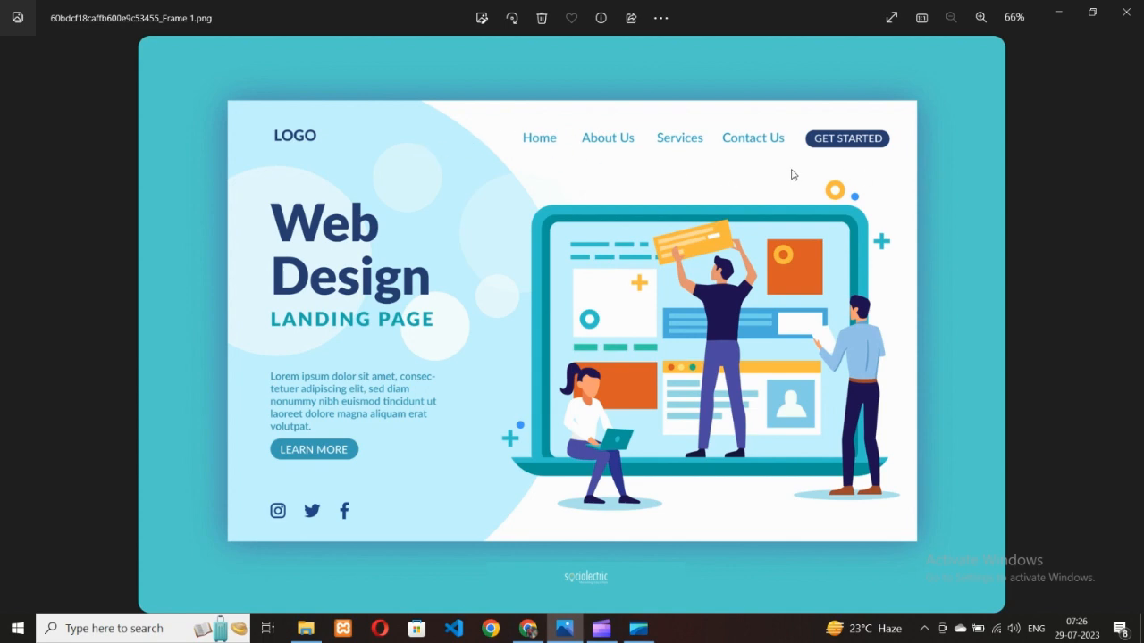
left_click(528, 628)
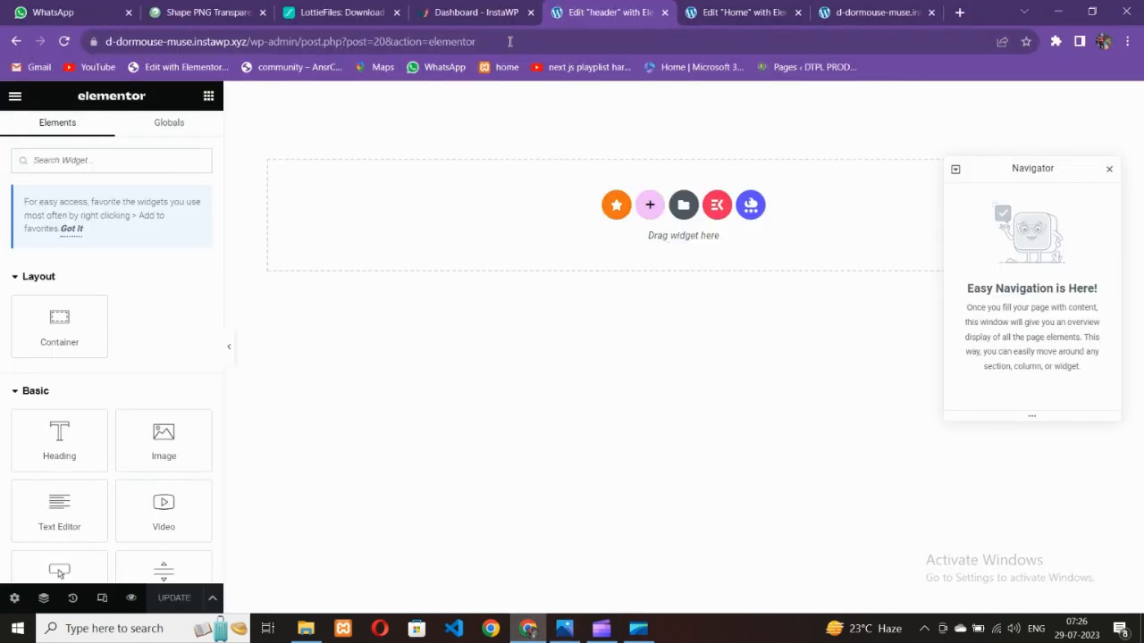
Step: Go from the live site to its WordPress dashboard and open the menu management page
left_click(868, 12)
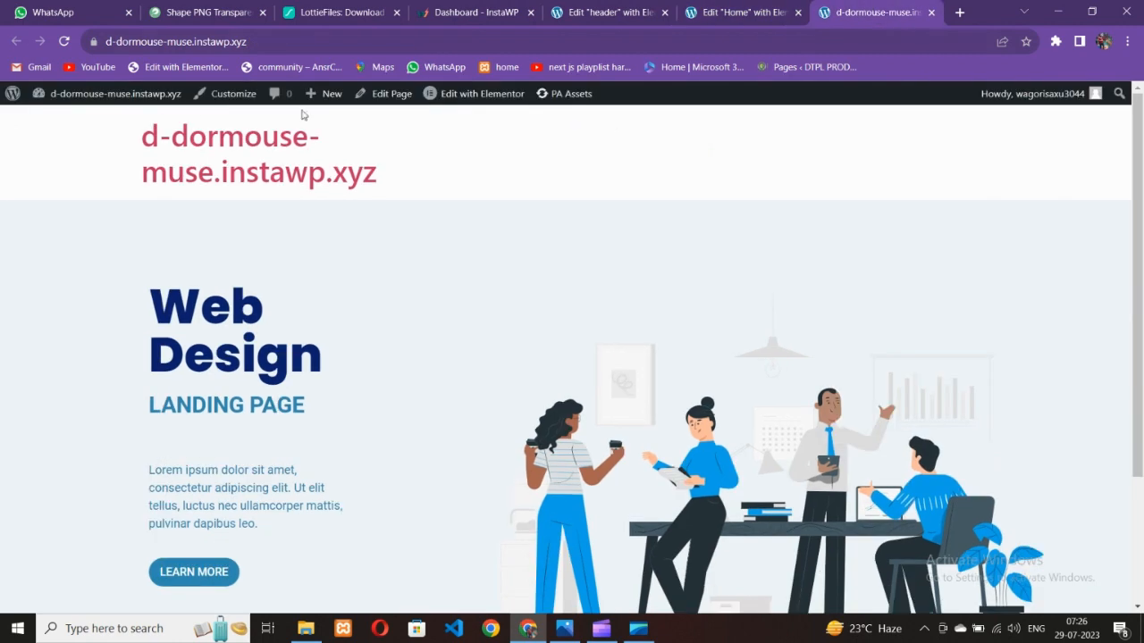
left_click(146, 128)
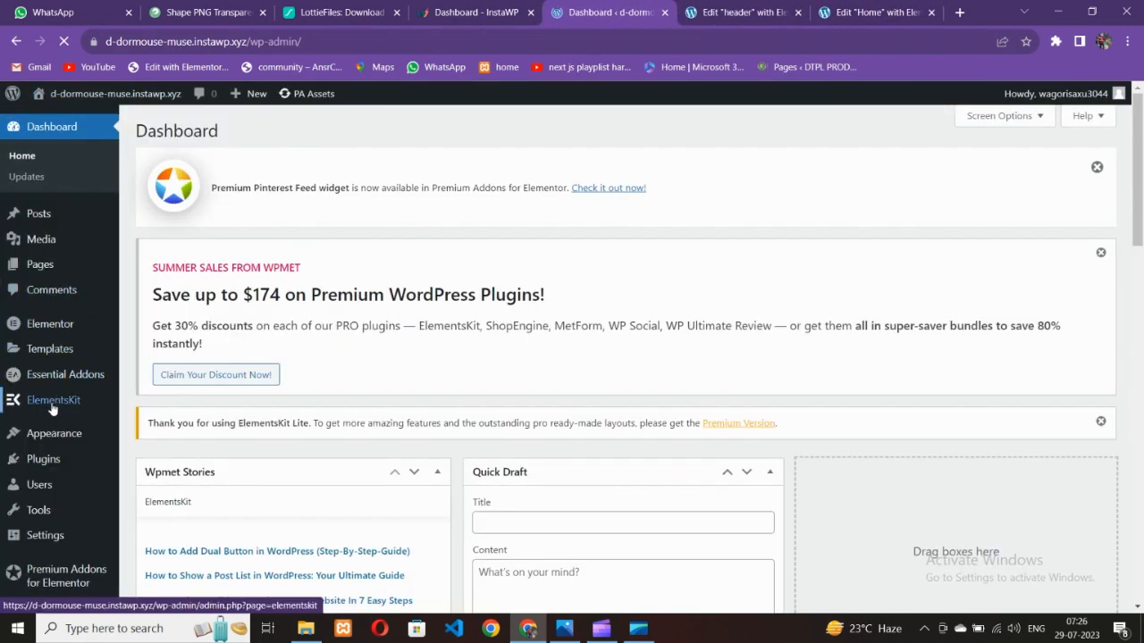
mouse_move(41, 434)
left_click(147, 479)
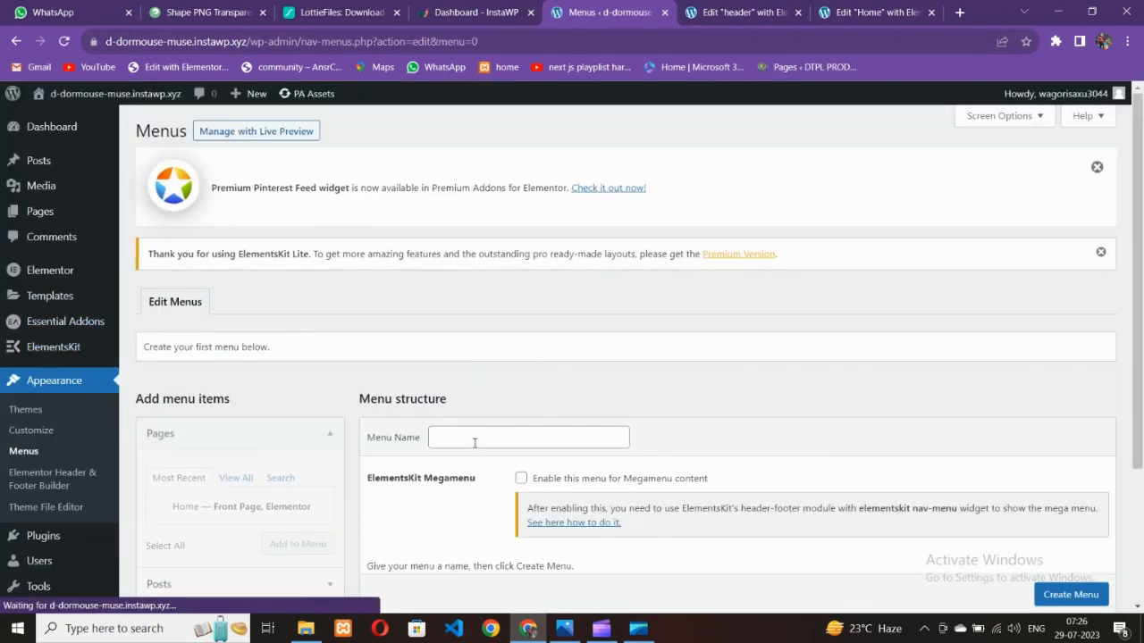
Step: Create a menu named "final menu" with Header as its display location
left_click(475, 442)
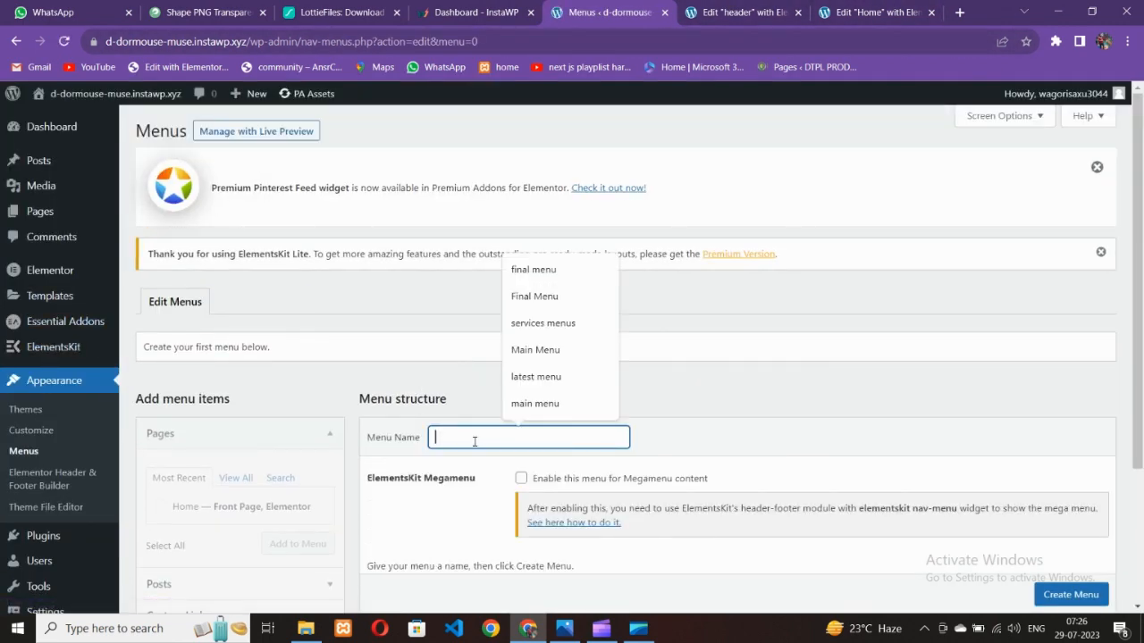
type("final")
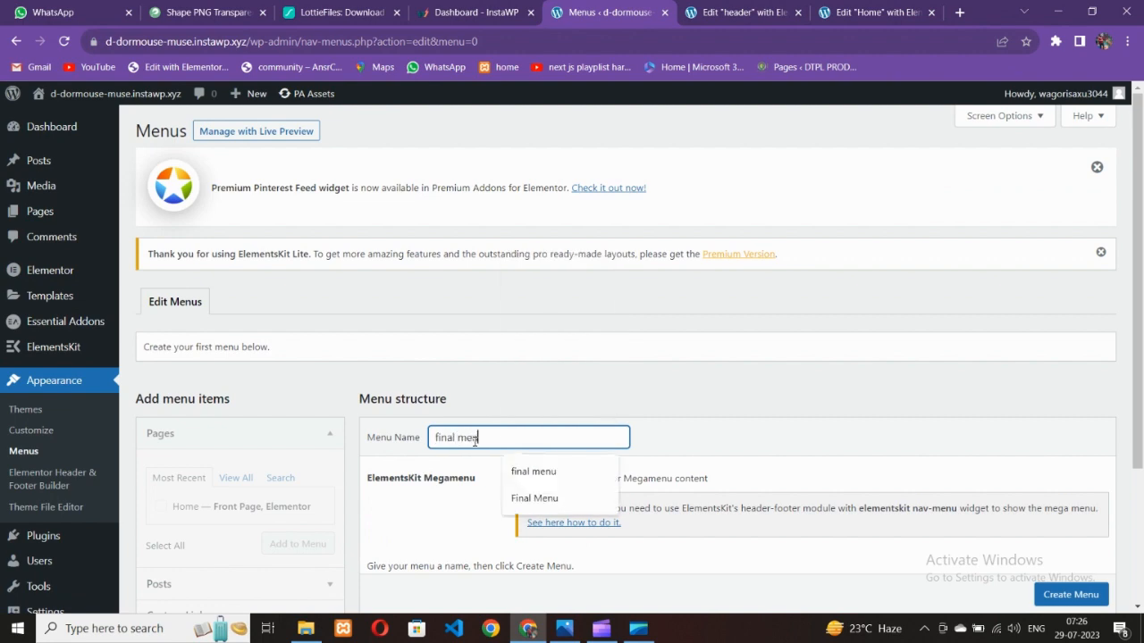
type(" menu")
scroll(509, 397, "down", 2)
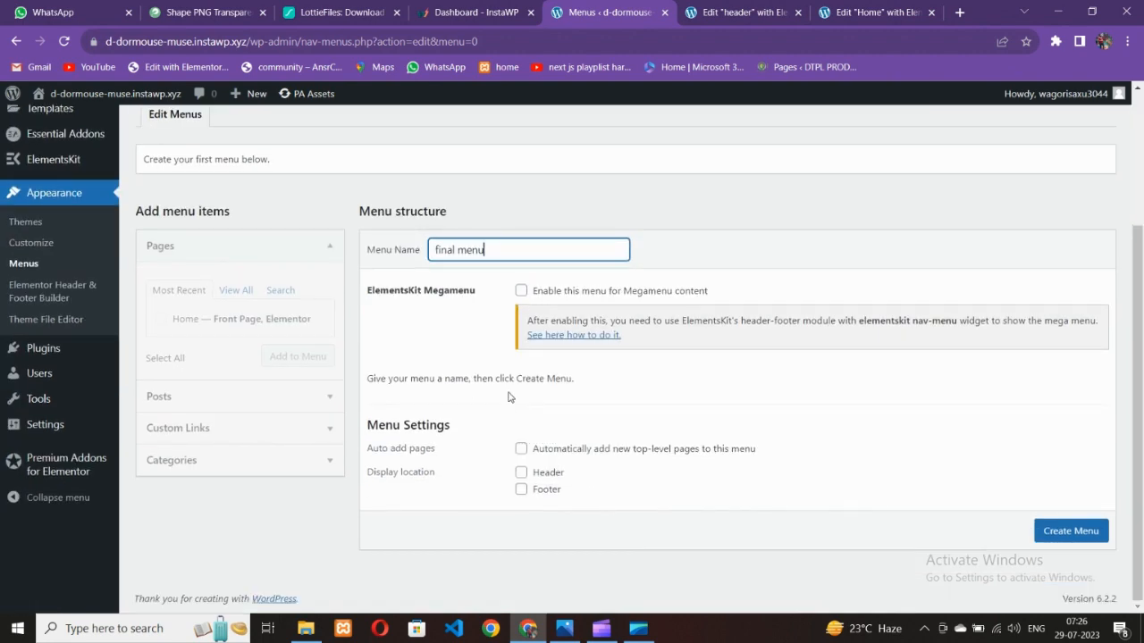
left_click(520, 473)
key("Return")
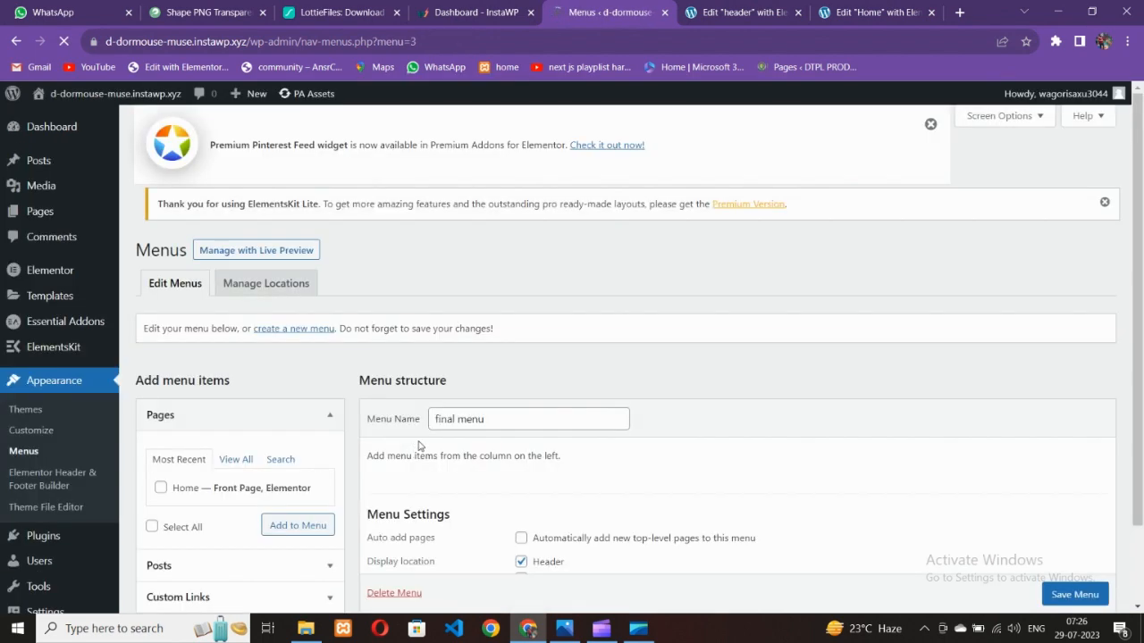
Step: Add the Home page as the first item of the final menu
scroll(402, 447, "down", 2)
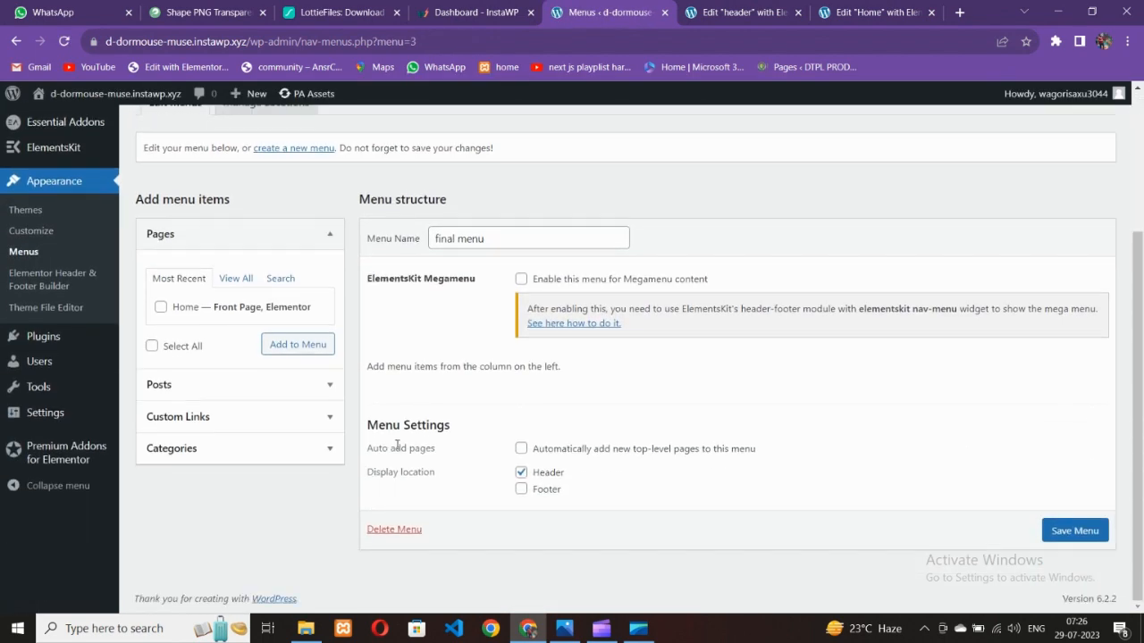
left_click(219, 416)
left_click(222, 345)
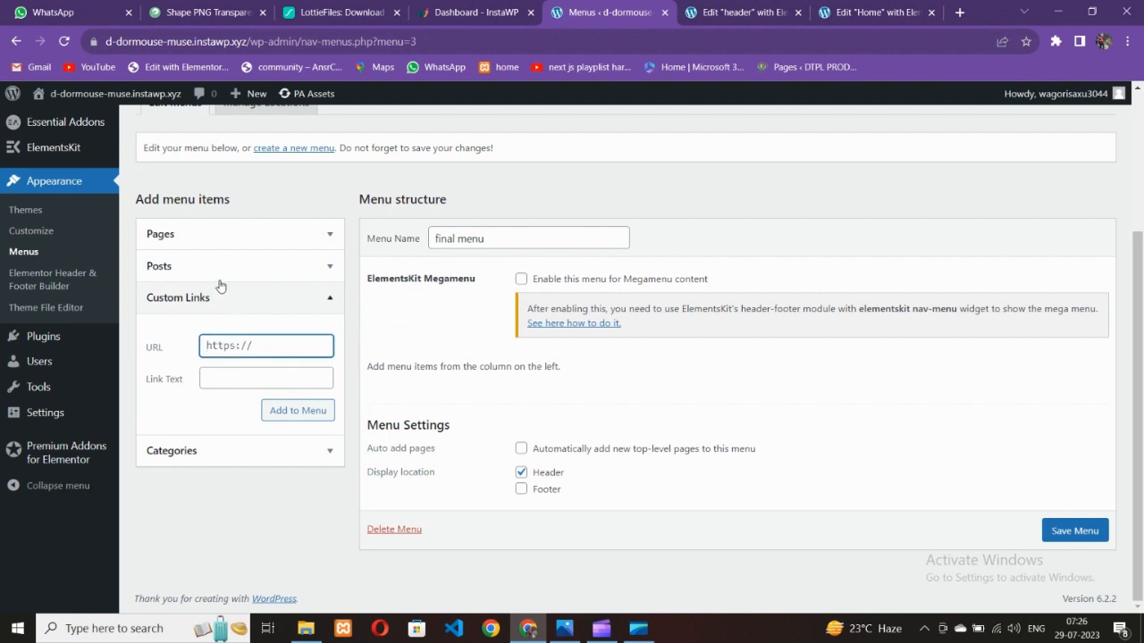
left_click(217, 234)
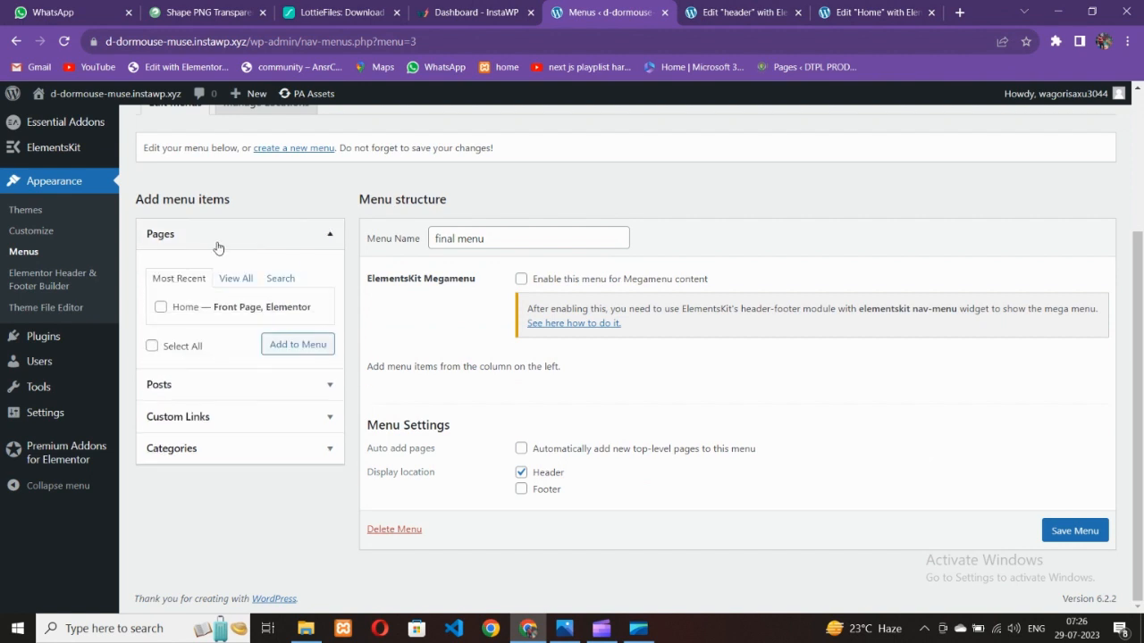
left_click(297, 347)
Step: Add a custom link with URL "#" and link text "About Us" to the final menu
left_click(218, 416)
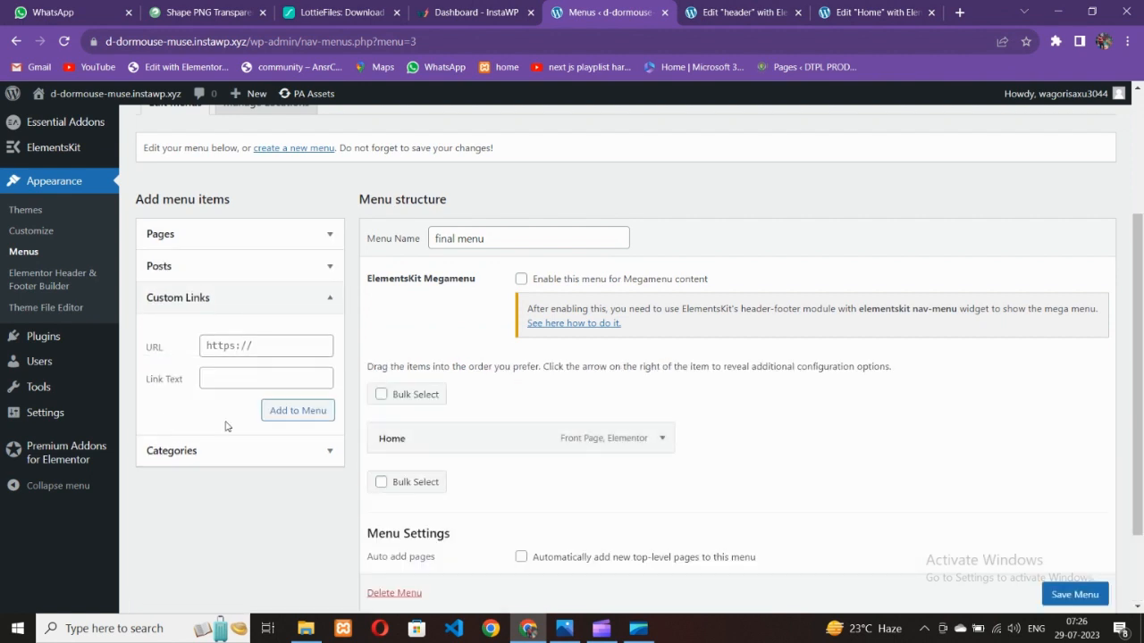
left_click(227, 341)
key("Tab")
type("A")
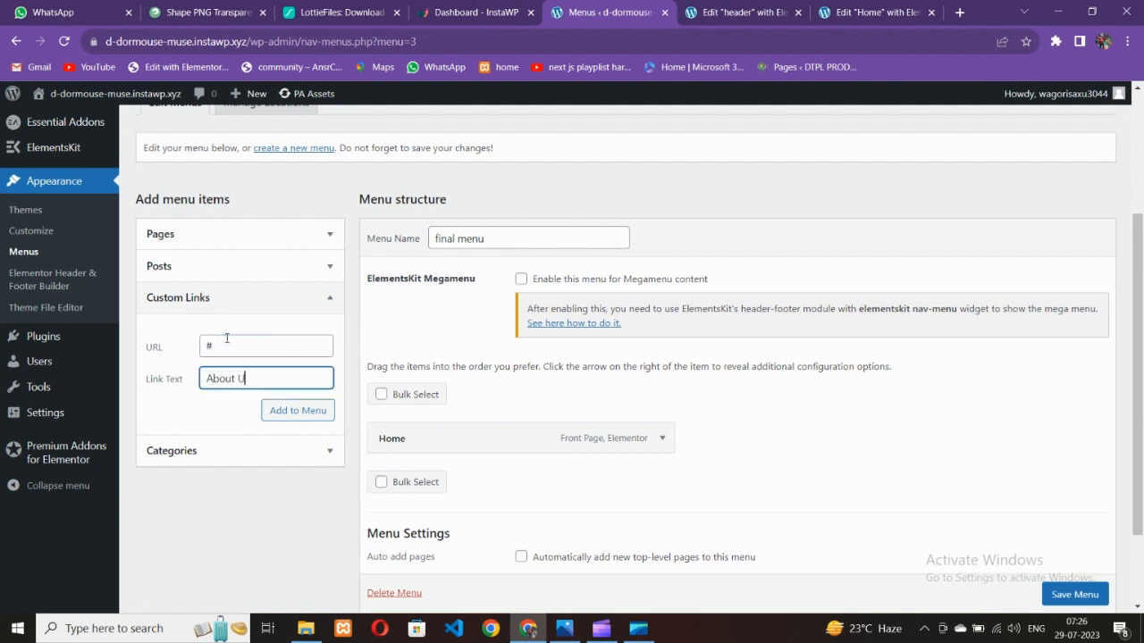
left_click(268, 404)
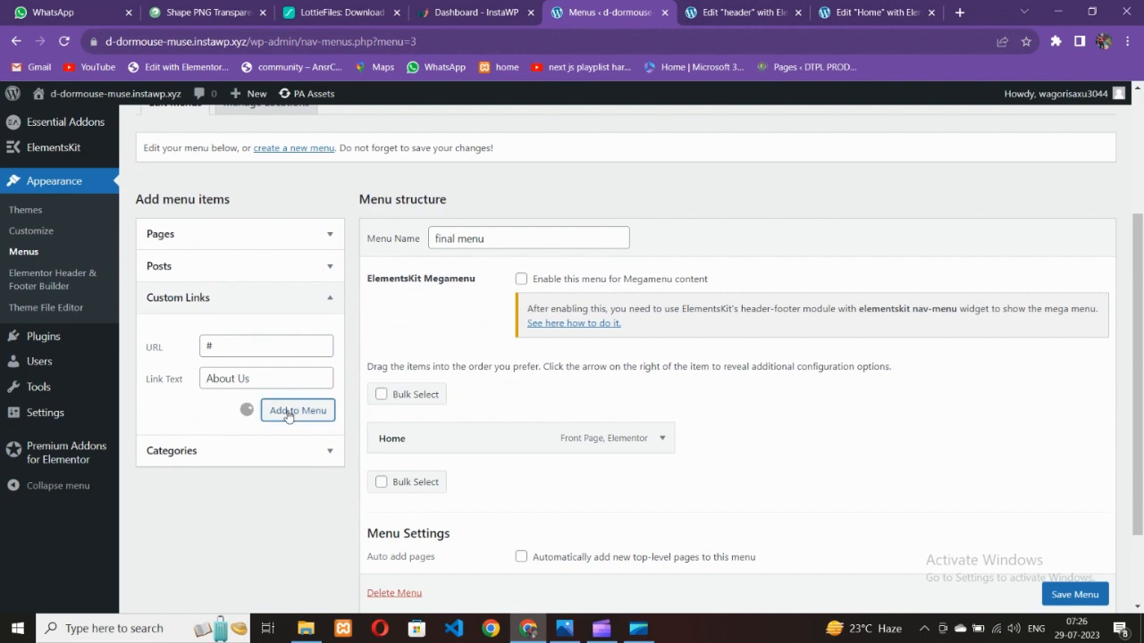
Step: Check the reference design's menu items and add a custom link with URL "#" and link text "Services" to the final menu
left_click(564, 629)
left_click(566, 631)
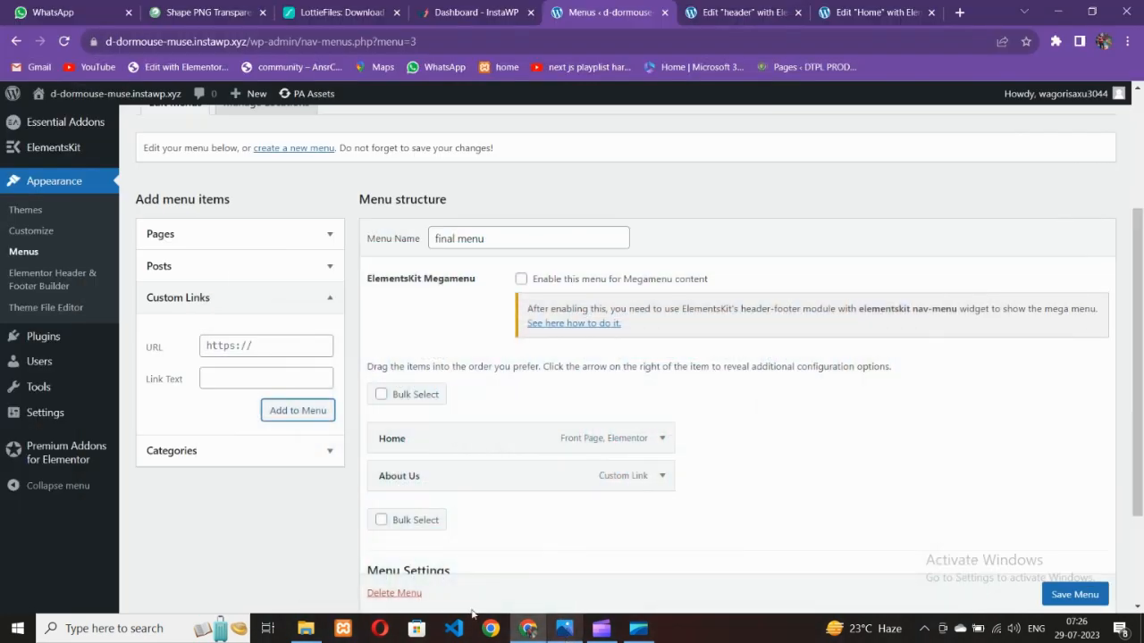
left_click(219, 346)
key("ctrl+a")
type("#")
key("Tab")
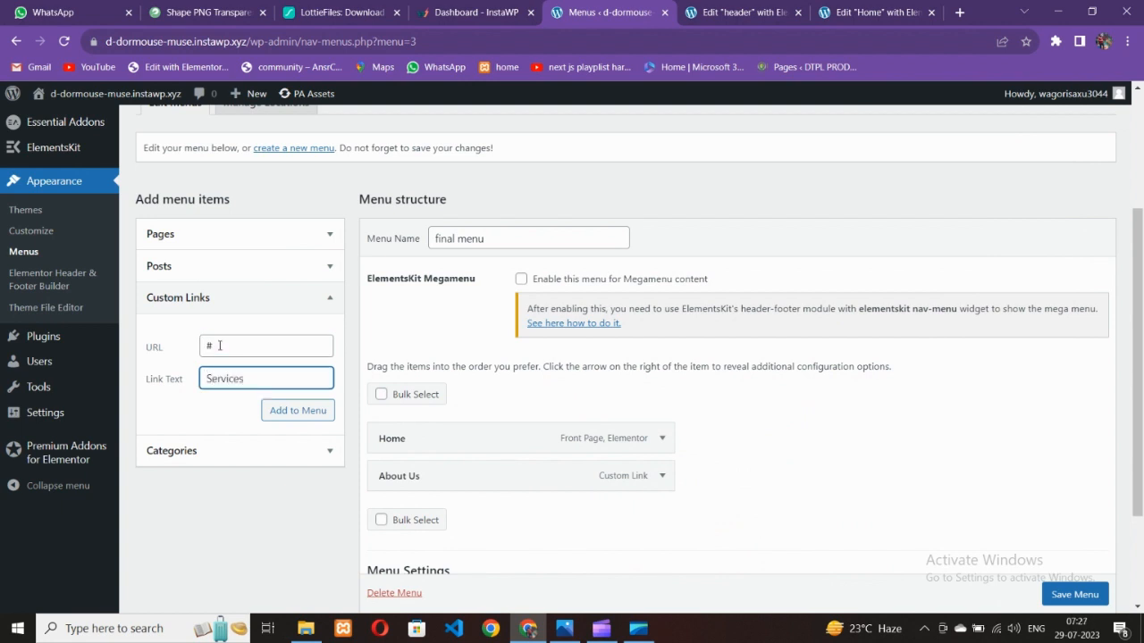
type("Services")
left_click(298, 410)
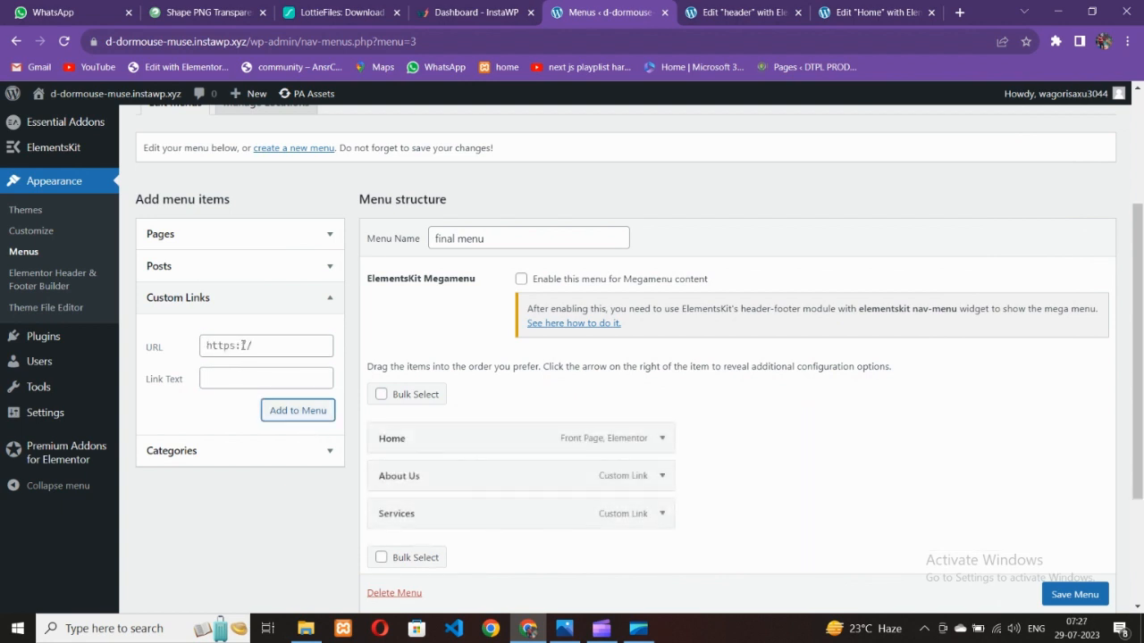
Step: Add a custom link with URL "#" and link text "Contact" to the final menu
left_click(243, 344)
type("#")
key("Tab")
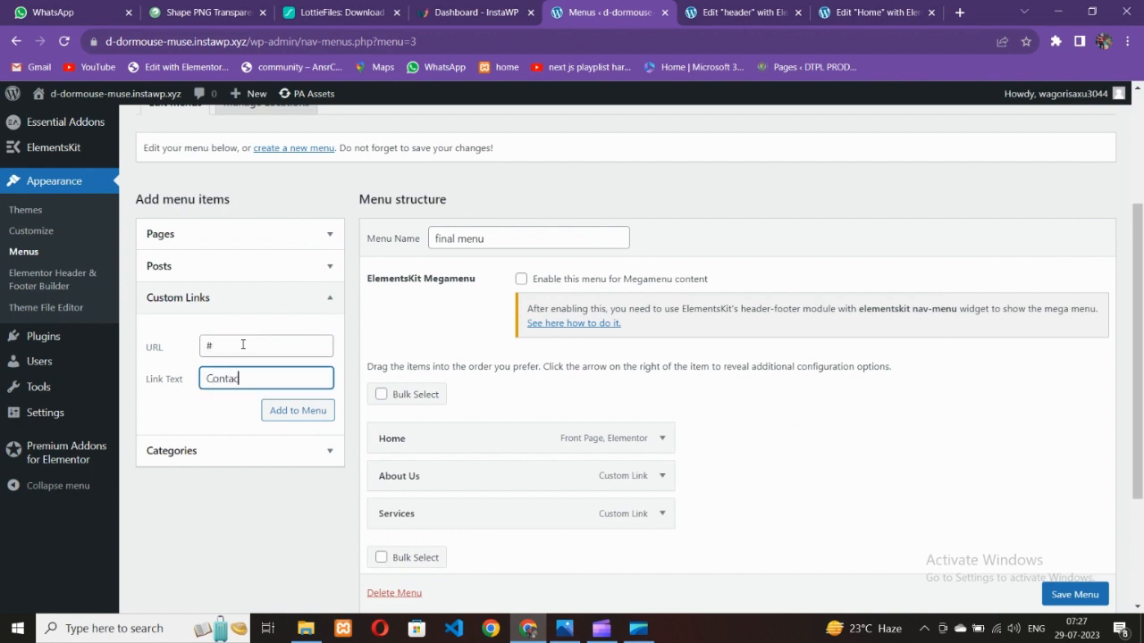
left_click(292, 413)
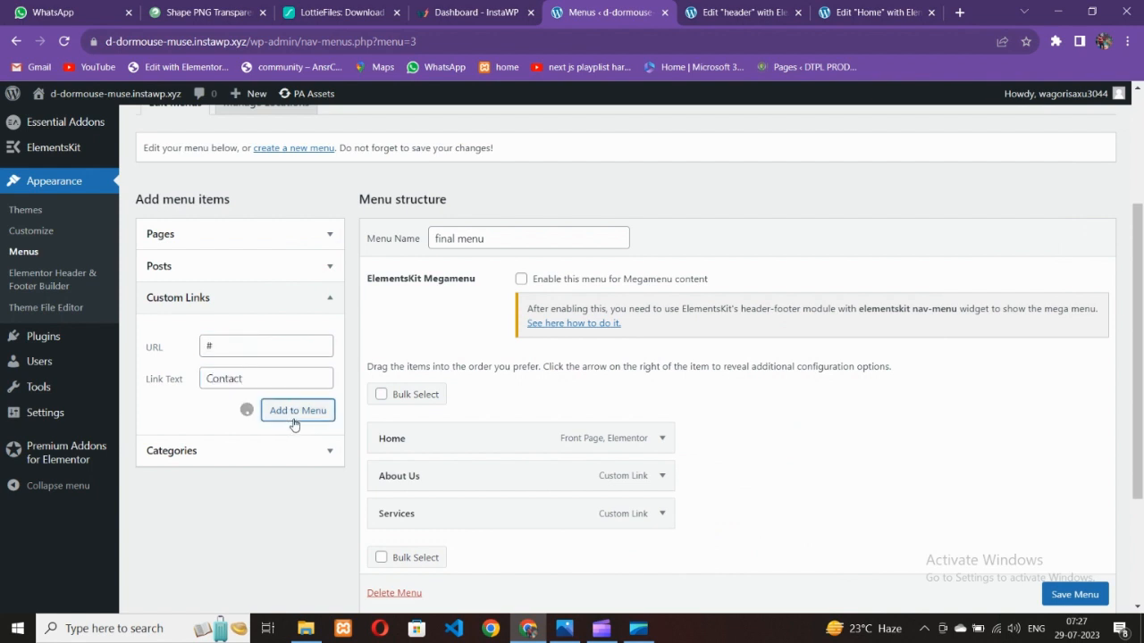
scroll(449, 426, "down", 3)
scroll(253, 396, "up", 3)
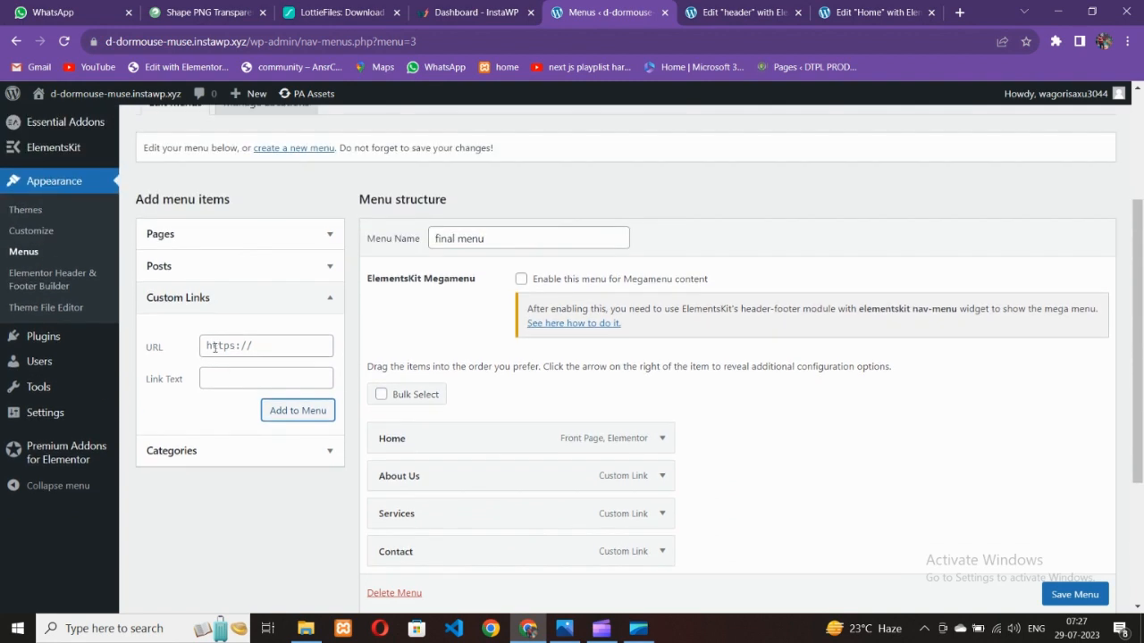
left_click(224, 239)
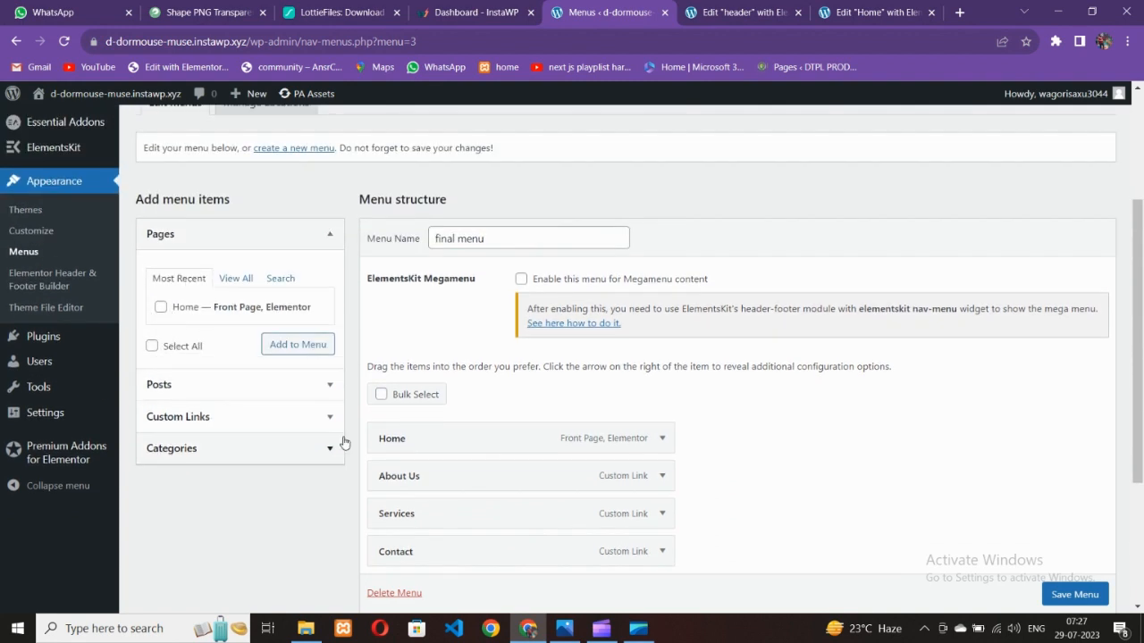
scroll(424, 409, "down", 2)
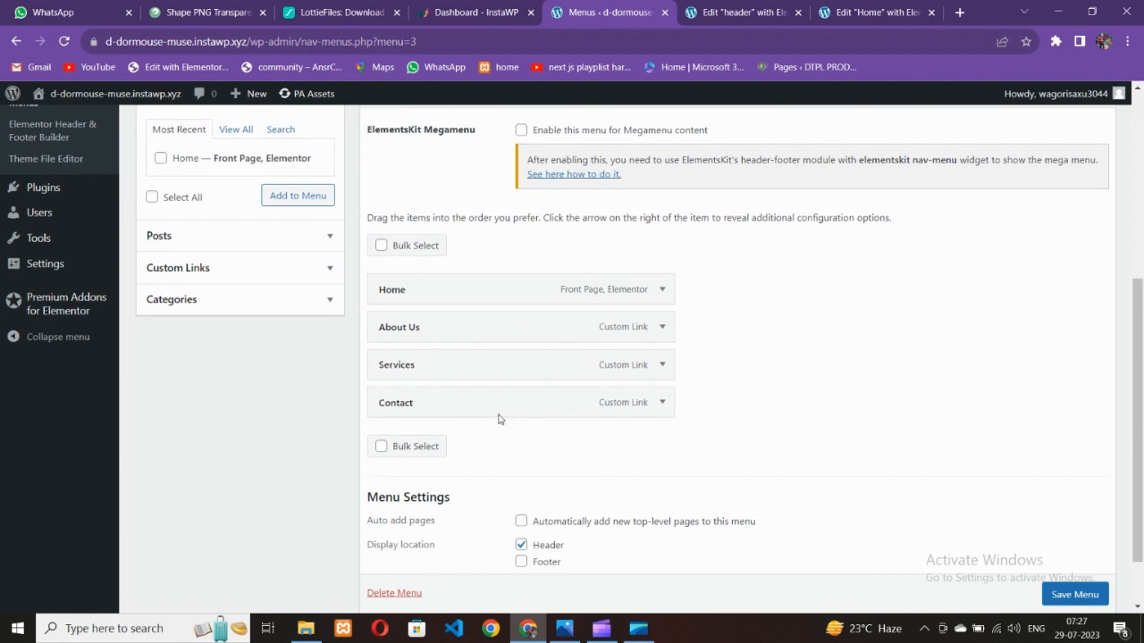
left_click(222, 279)
scroll(232, 281, "up", 1)
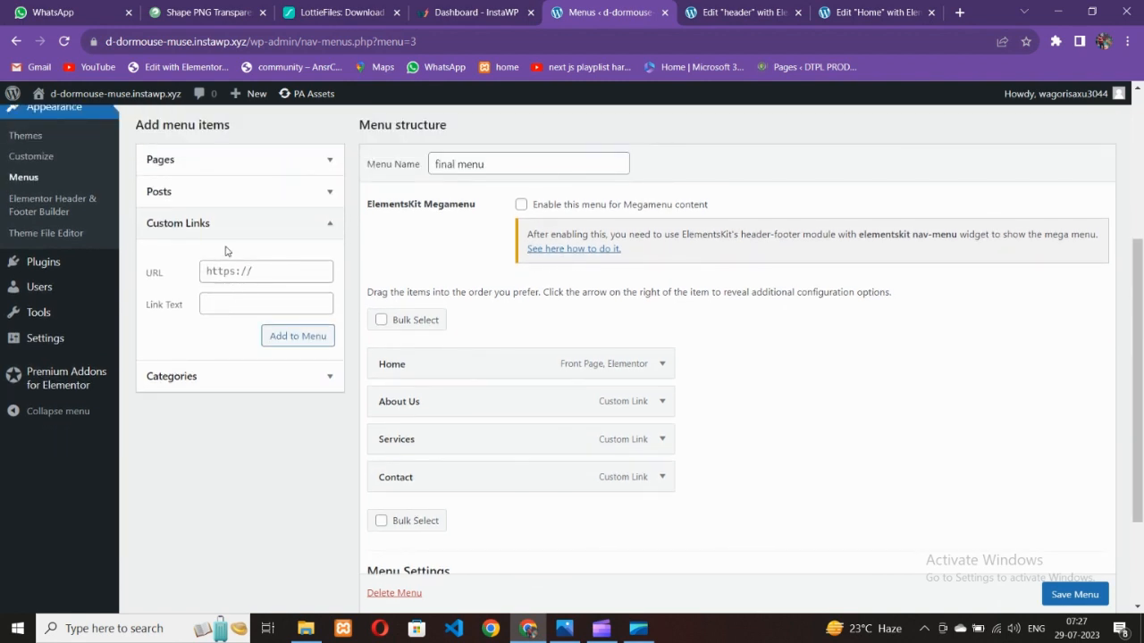
left_click(227, 234)
scroll(503, 426, "down", 2)
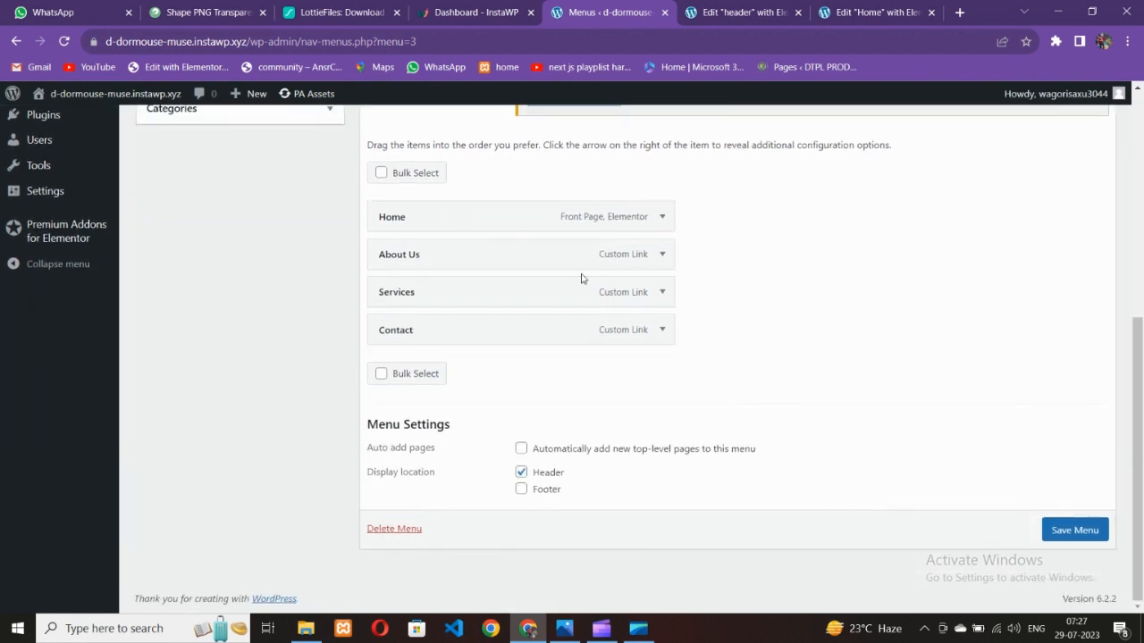
Step: Review the final menu's items and Header display location, and save the menu
scroll(536, 359, "up", 3)
scroll(540, 360, "down", 3)
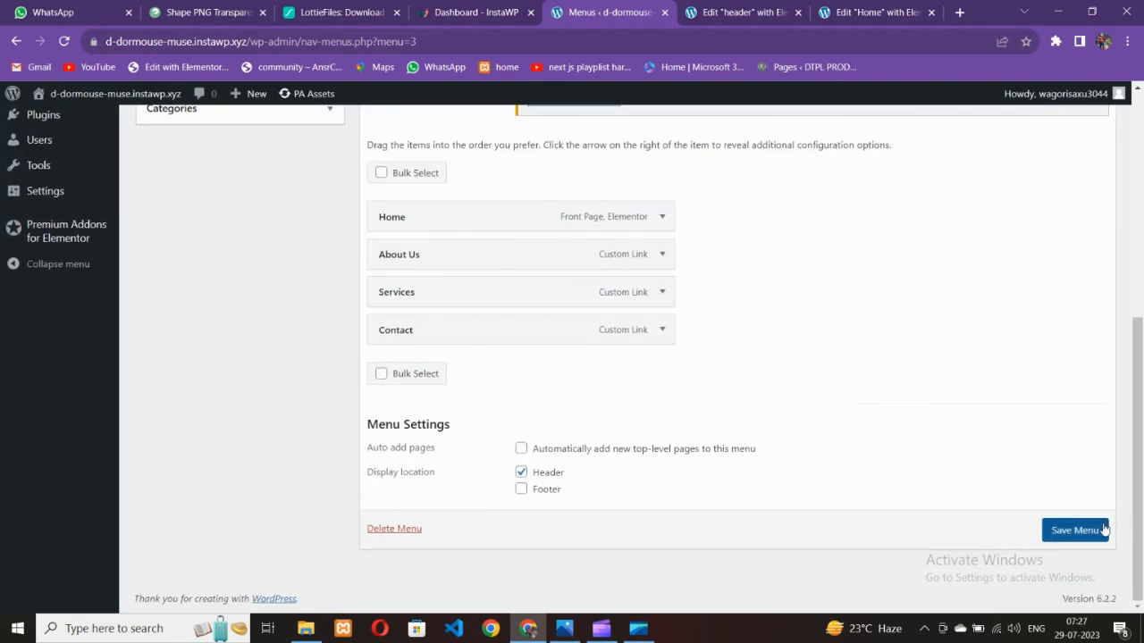
left_click(1085, 530)
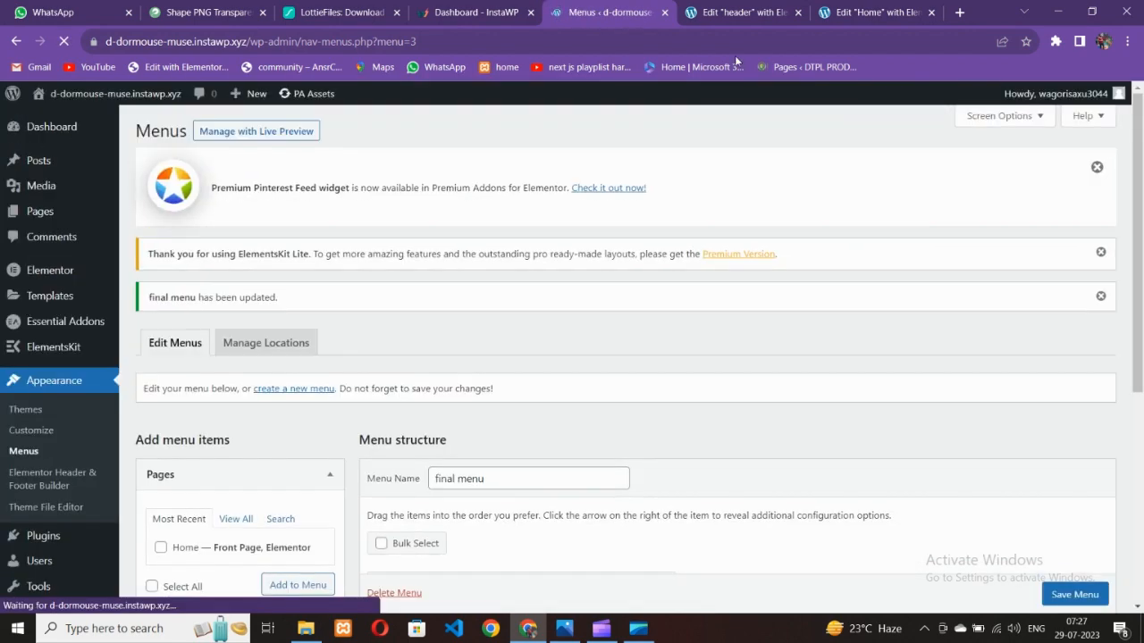
Step: Reload the header template in the Elementor editor and check the header layout in the reference image
left_click(725, 15)
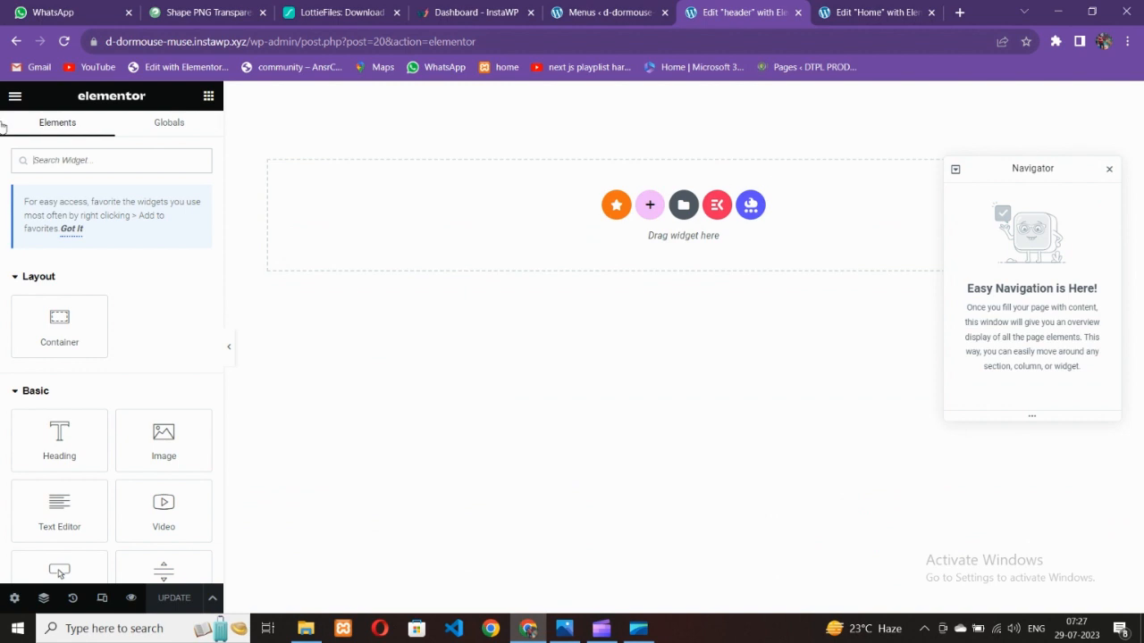
left_click(64, 41)
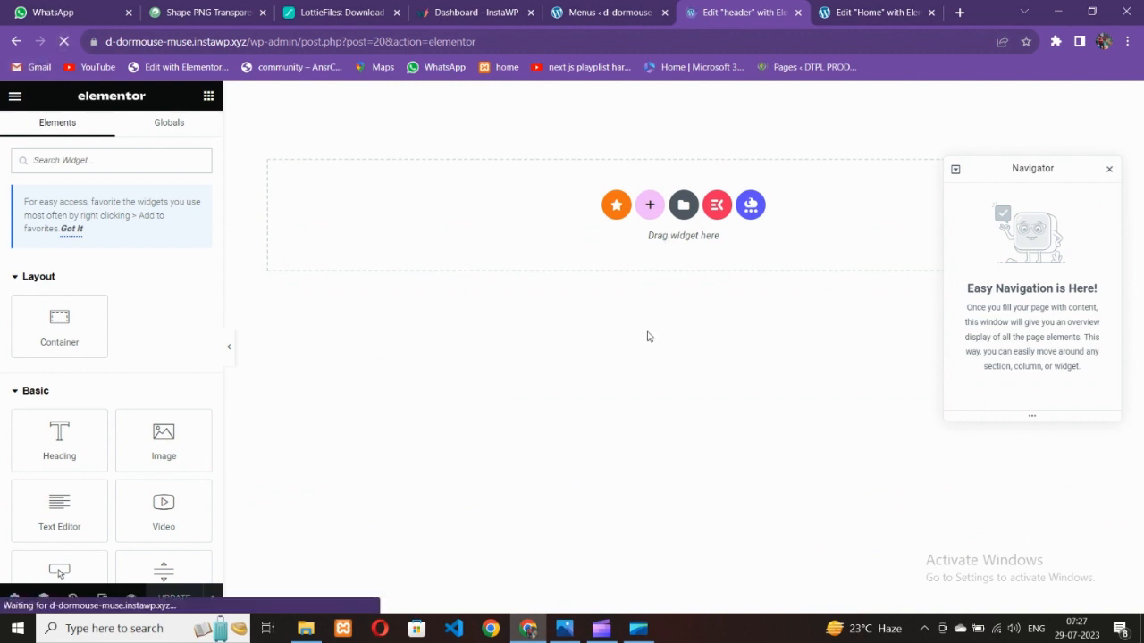
left_click(573, 627)
left_click(573, 628)
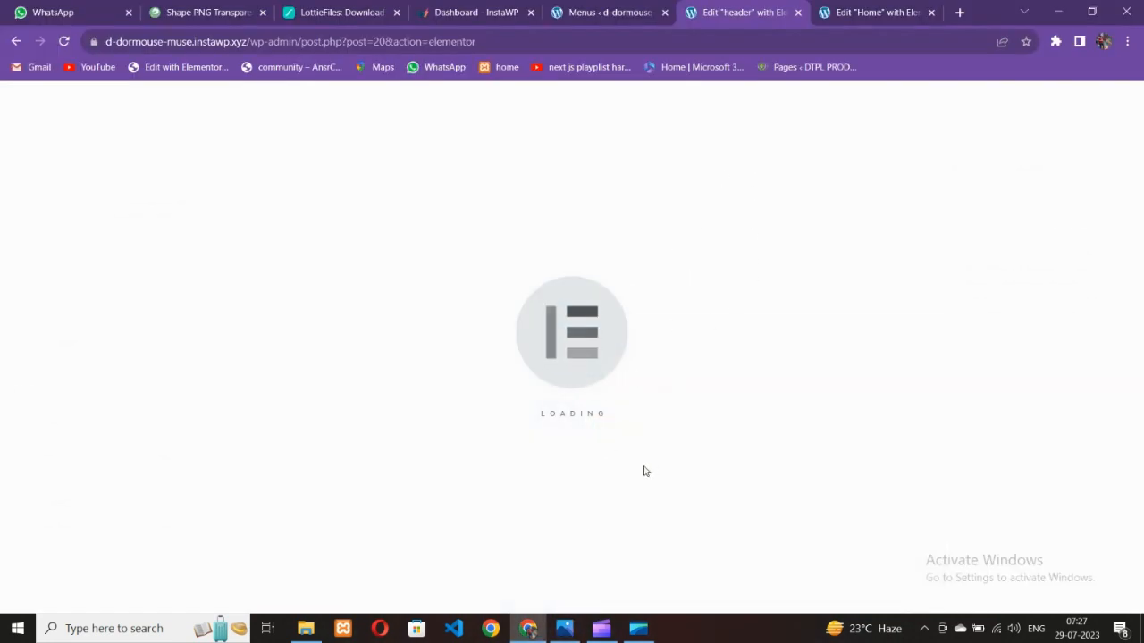
left_click(563, 627)
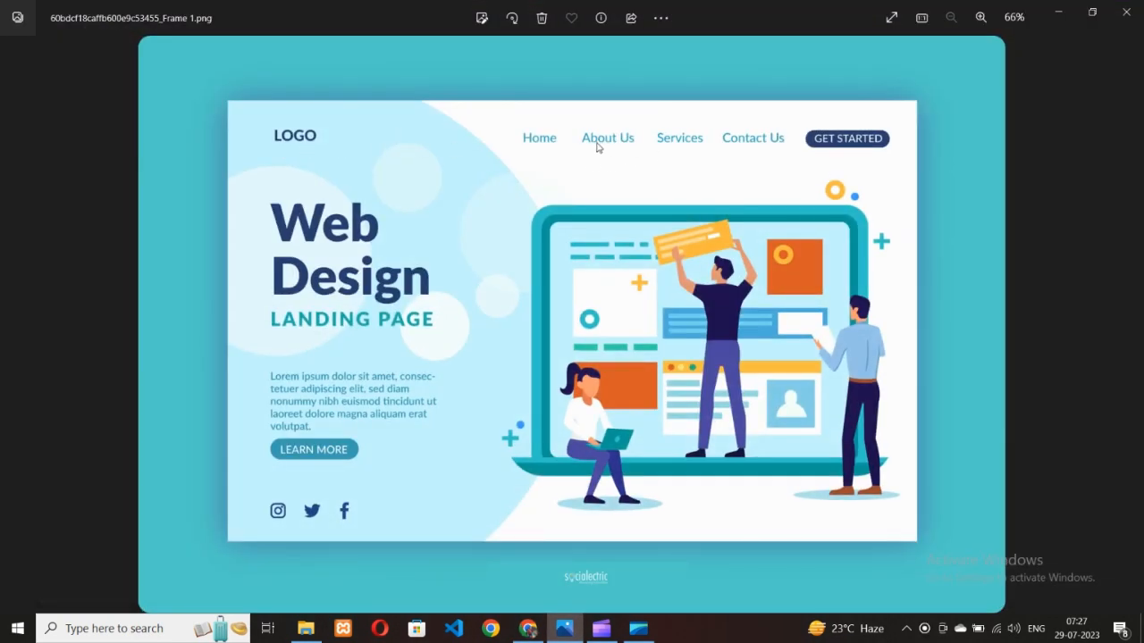
left_click(527, 627)
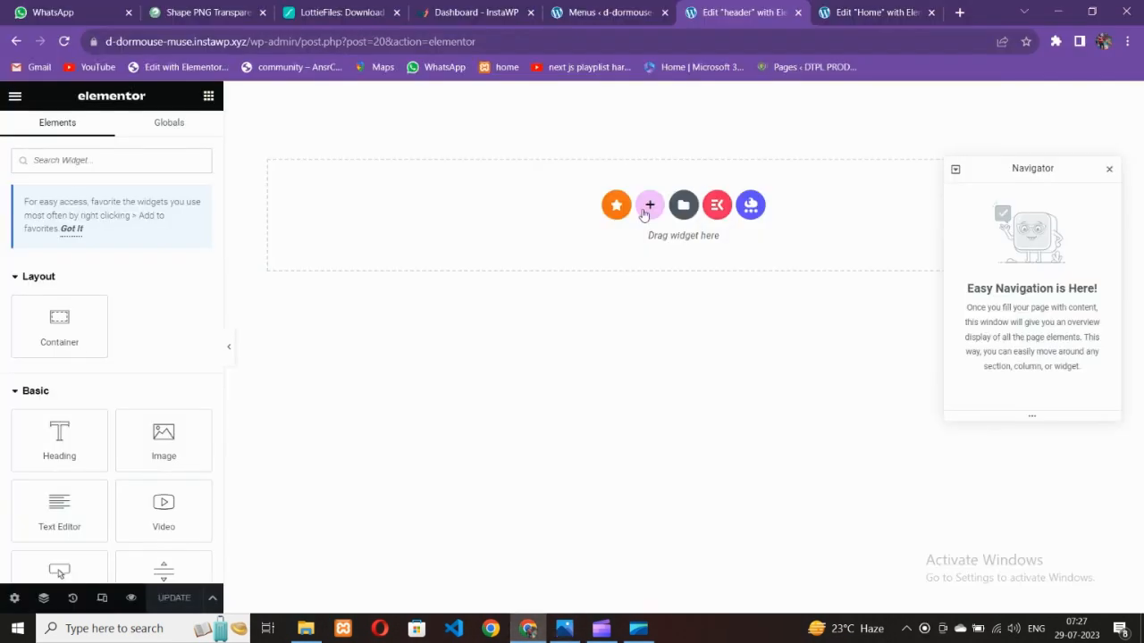
Step: Add a row-direction container to the header template and place a Heading widget inside it
left_click(648, 206)
left_click(561, 240)
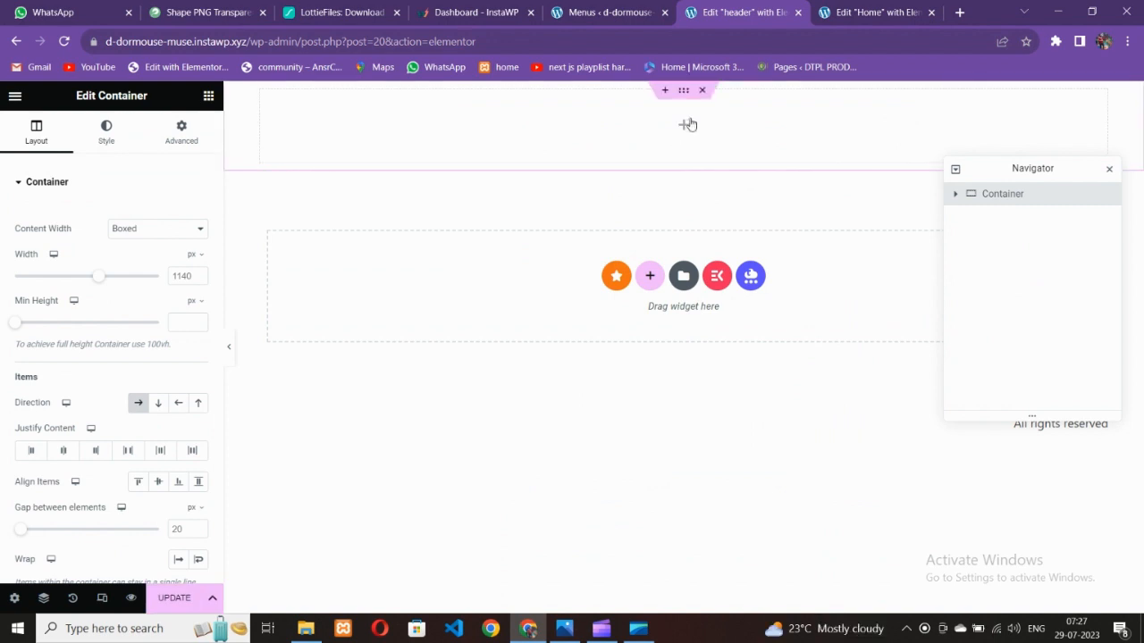
left_click(564, 628)
left_click(529, 628)
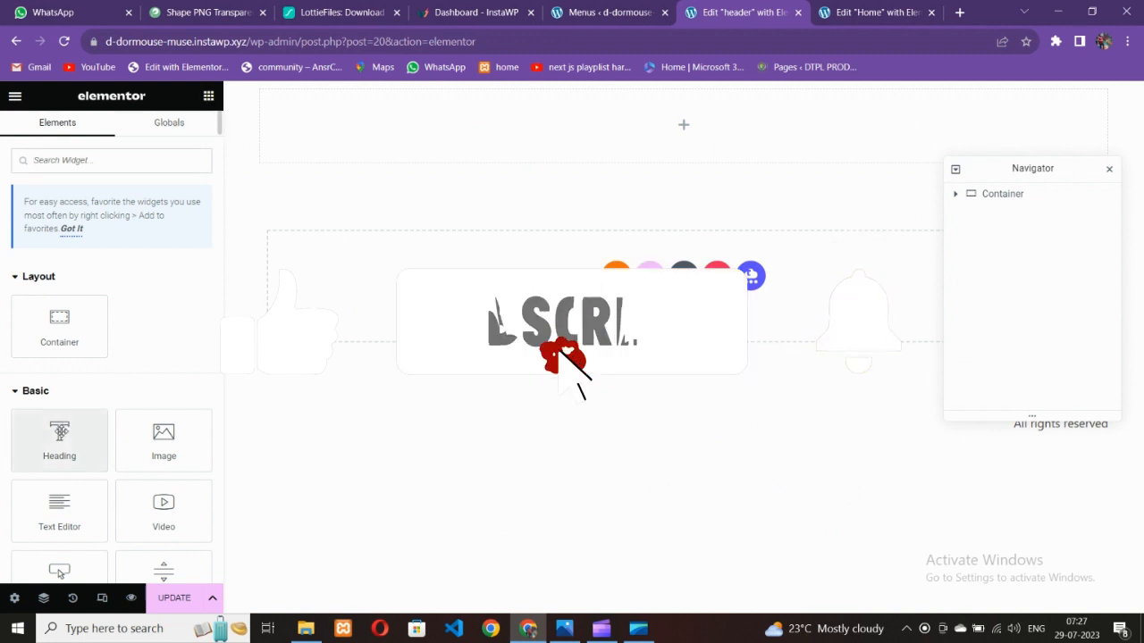
left_click_drag(59, 438, 406, 161)
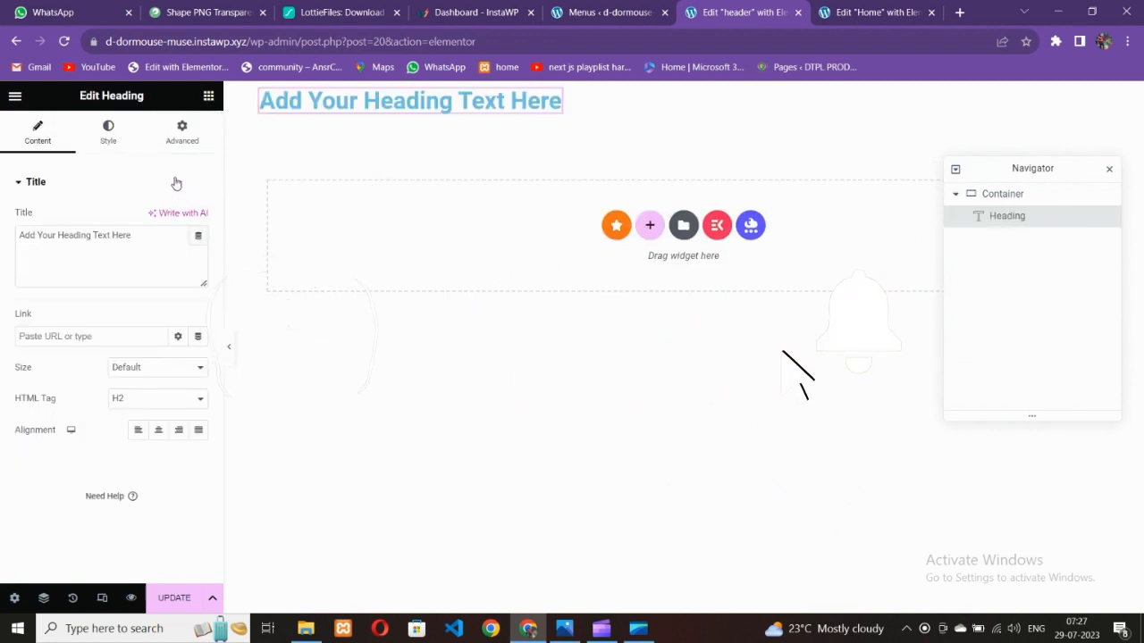
Step: Search the widgets for "menu" and place a Navigation Menu widget beside the heading in the header container
left_click(208, 96)
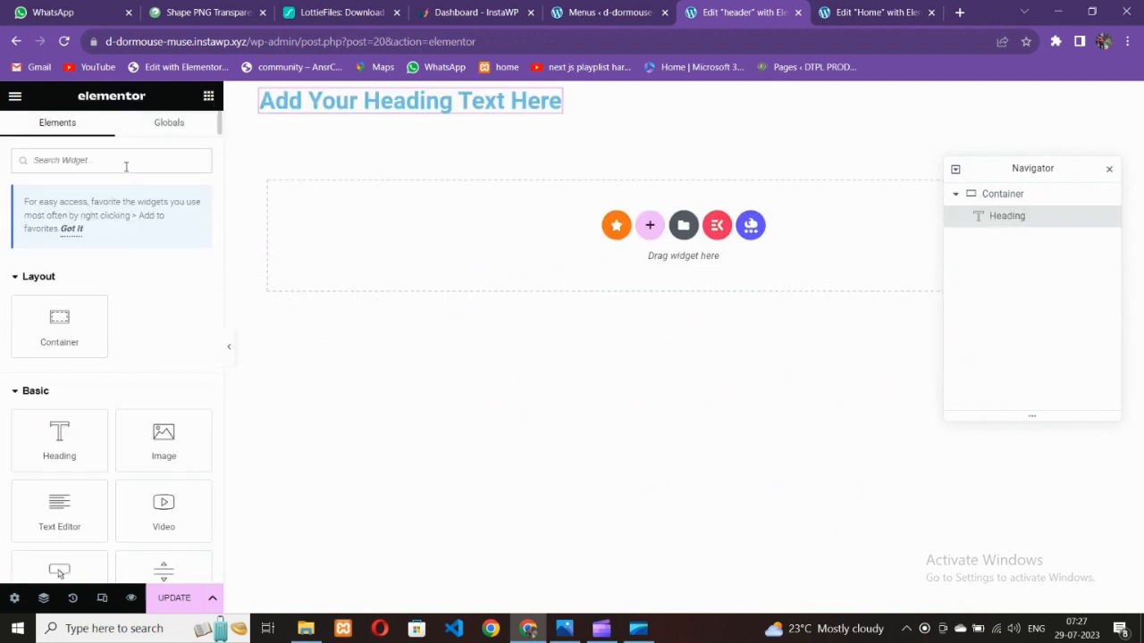
left_click(126, 167)
type("menu")
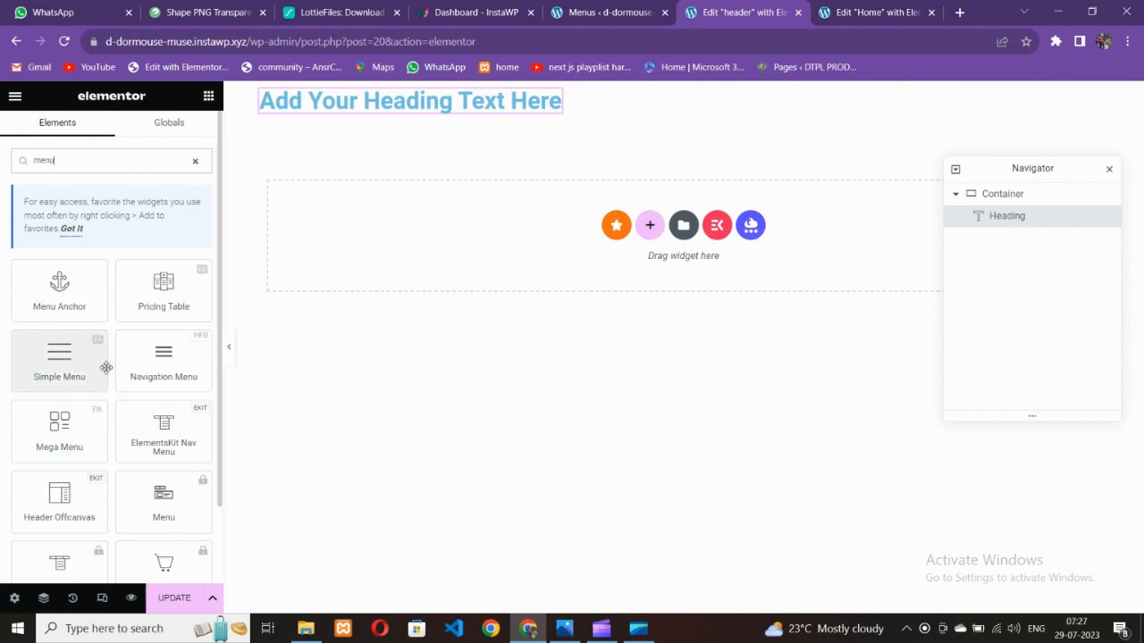
scroll(148, 376, "down", 1)
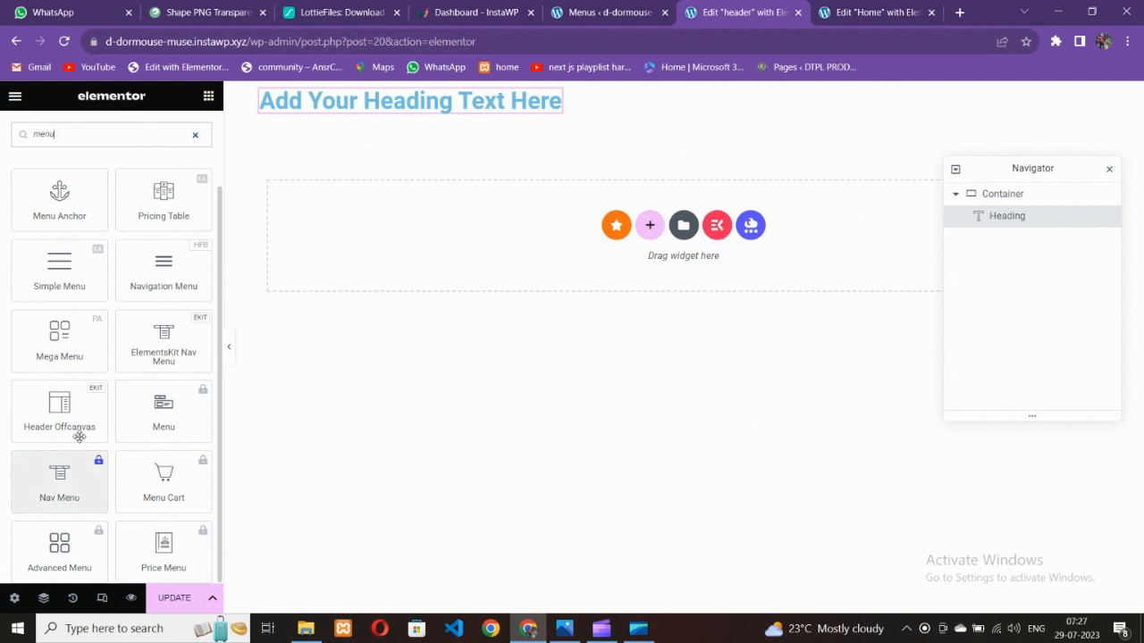
scroll(80, 436, "up", 1)
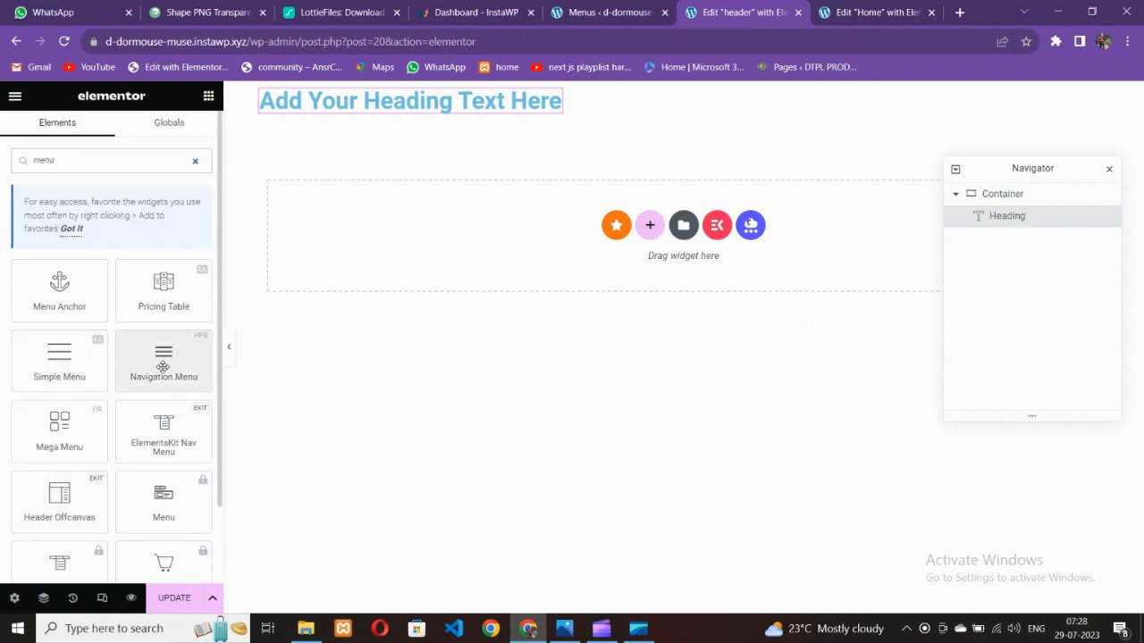
left_click_drag(163, 367, 565, 107)
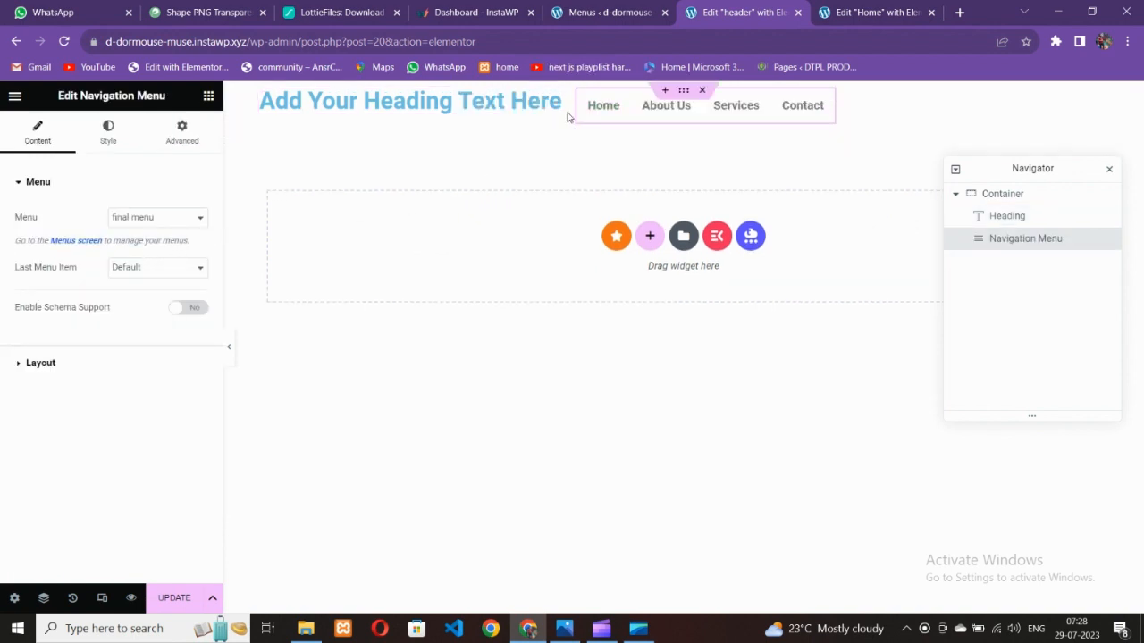
Step: Add a Button widget to the header container and place it after the navigation menu
left_click(565, 629)
left_click(564, 629)
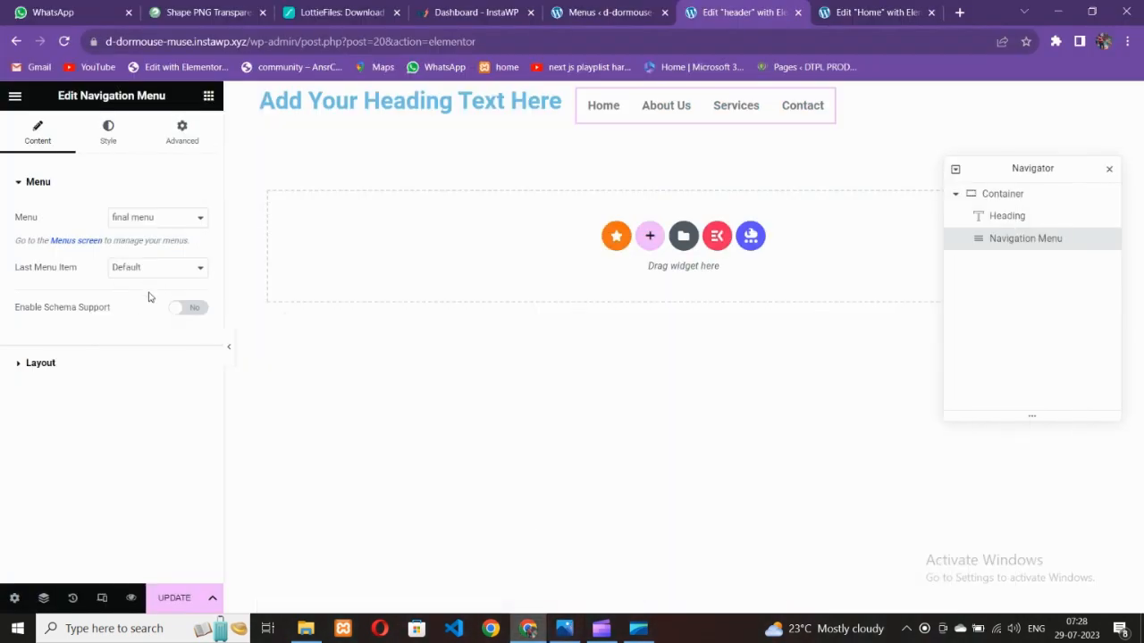
left_click(208, 95)
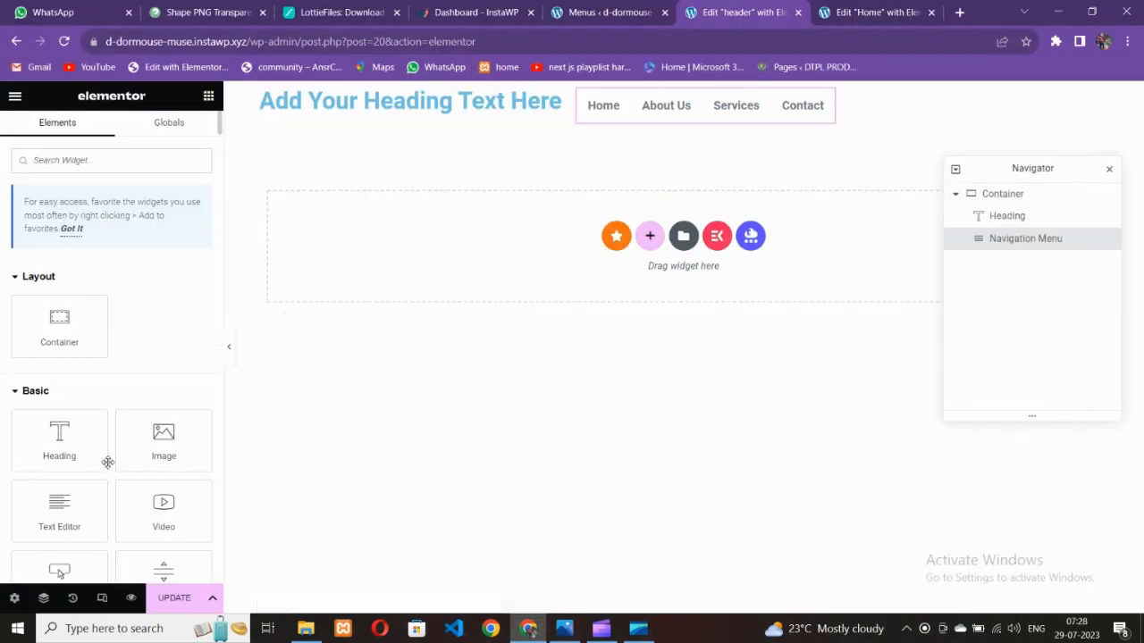
scroll(108, 462, "down", 2)
left_click_drag(59, 394, 819, 109)
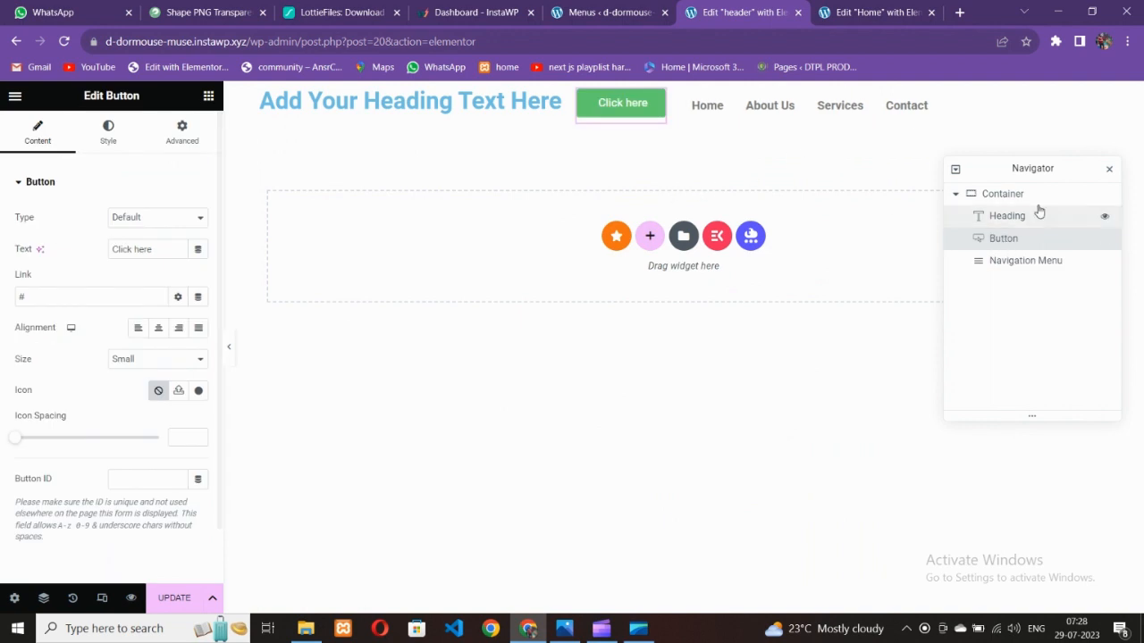
left_click_drag(1032, 171, 543, 189)
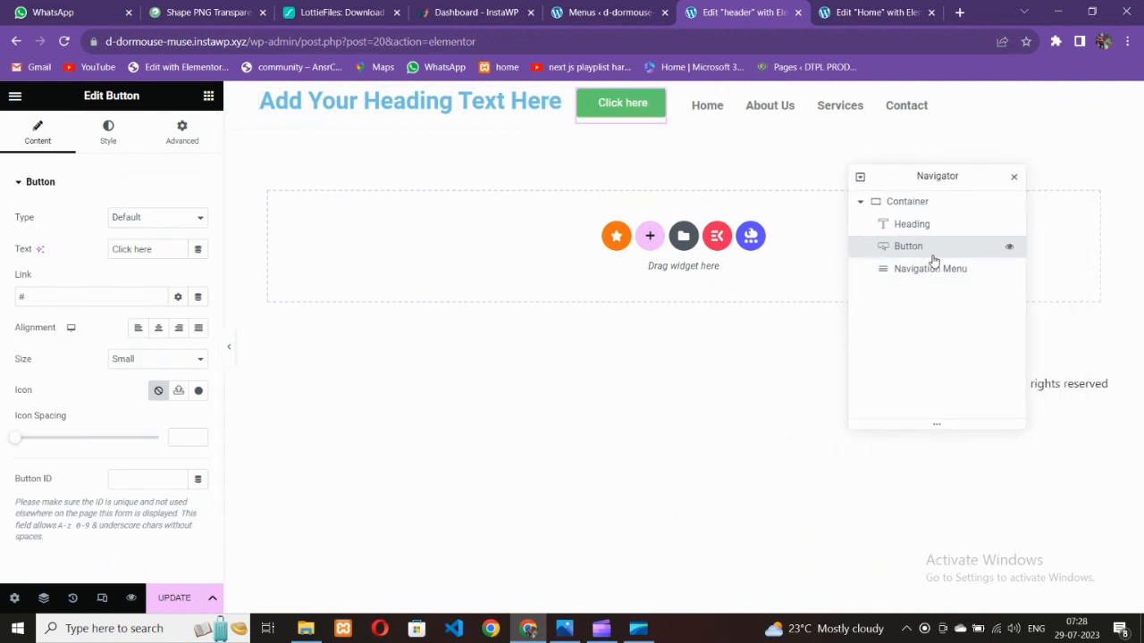
left_click_drag(933, 252, 926, 226)
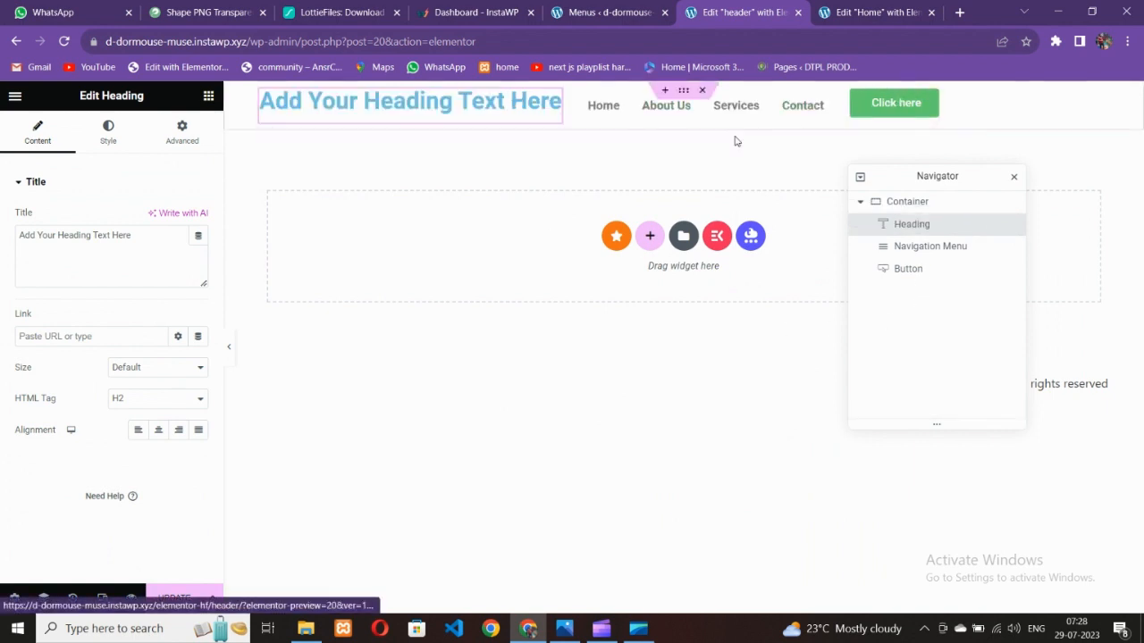
Step: Set the header container to horizontal row direction with Justify Content at space between and Align Items at center
left_click(683, 90)
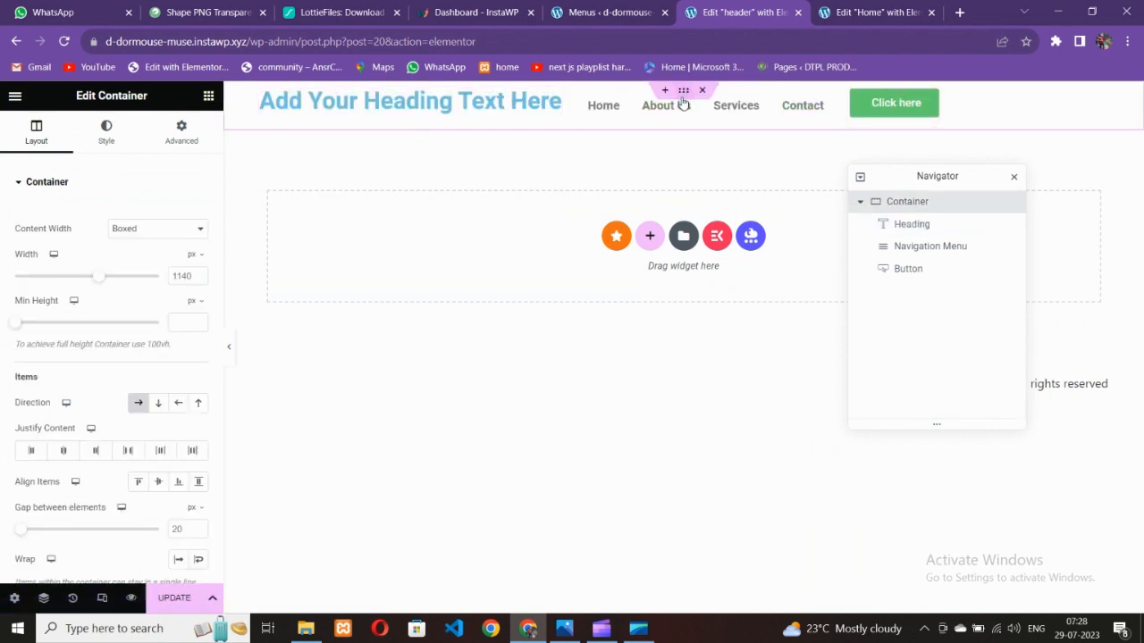
left_click(151, 405)
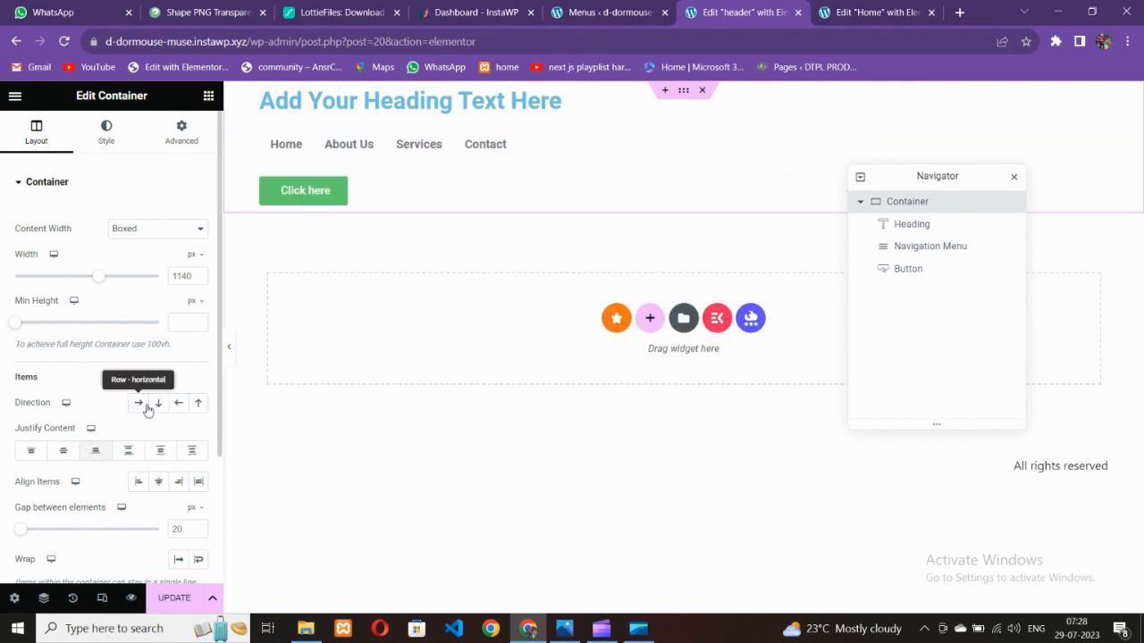
left_click(143, 404)
left_click(64, 451)
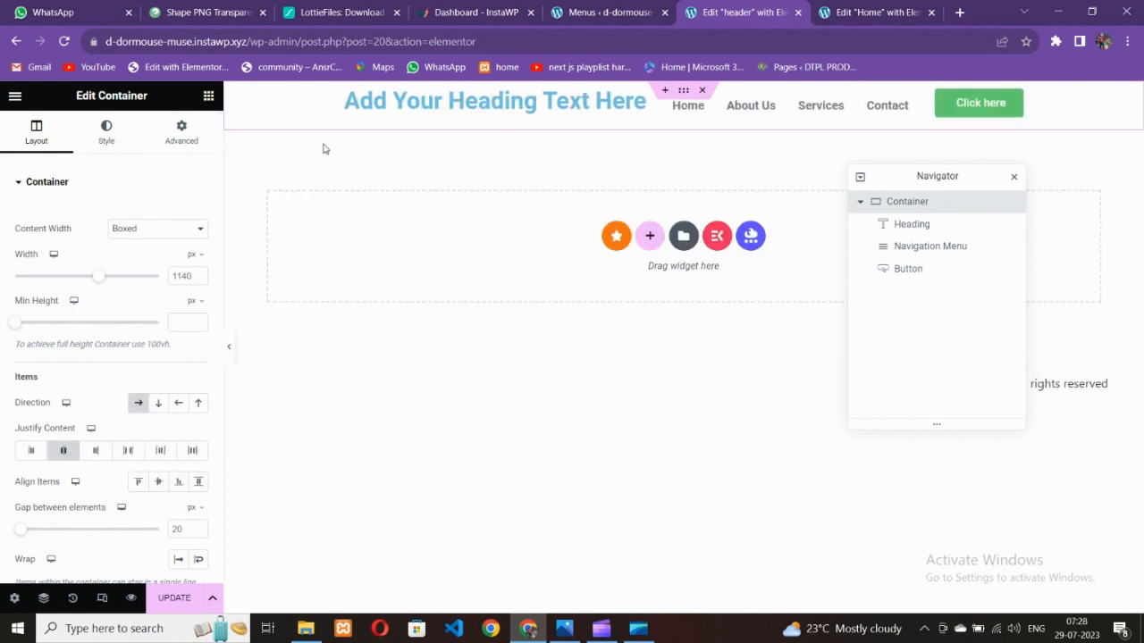
left_click(128, 451)
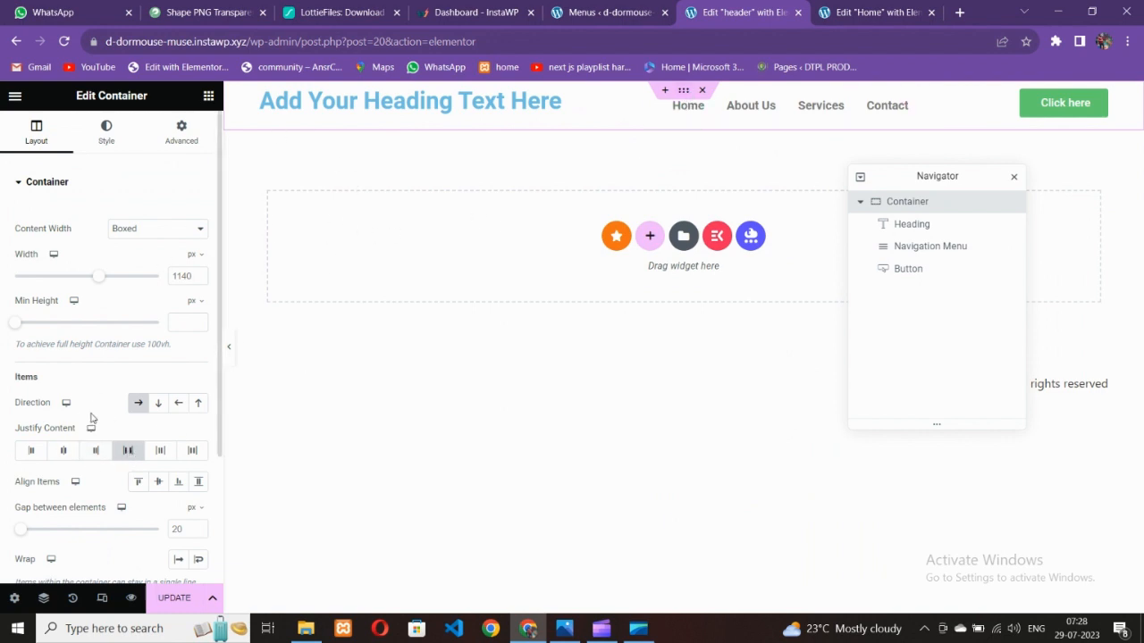
left_click(157, 486)
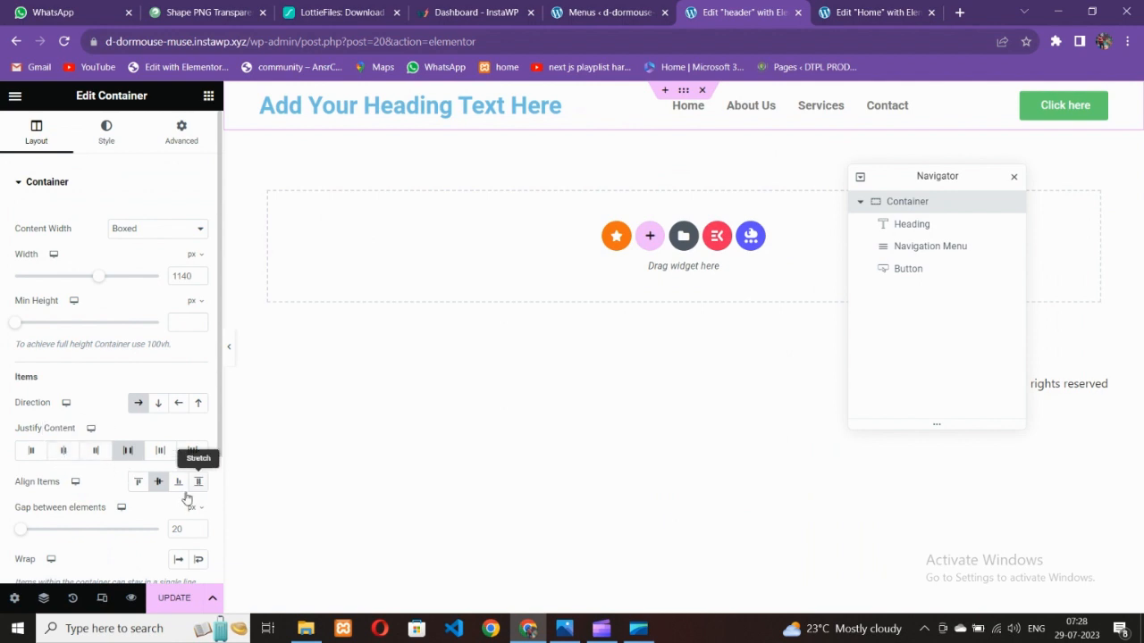
Step: Change the header heading's title to "LOGO"
left_click(529, 116)
left_click_drag(158, 261, 3, 212)
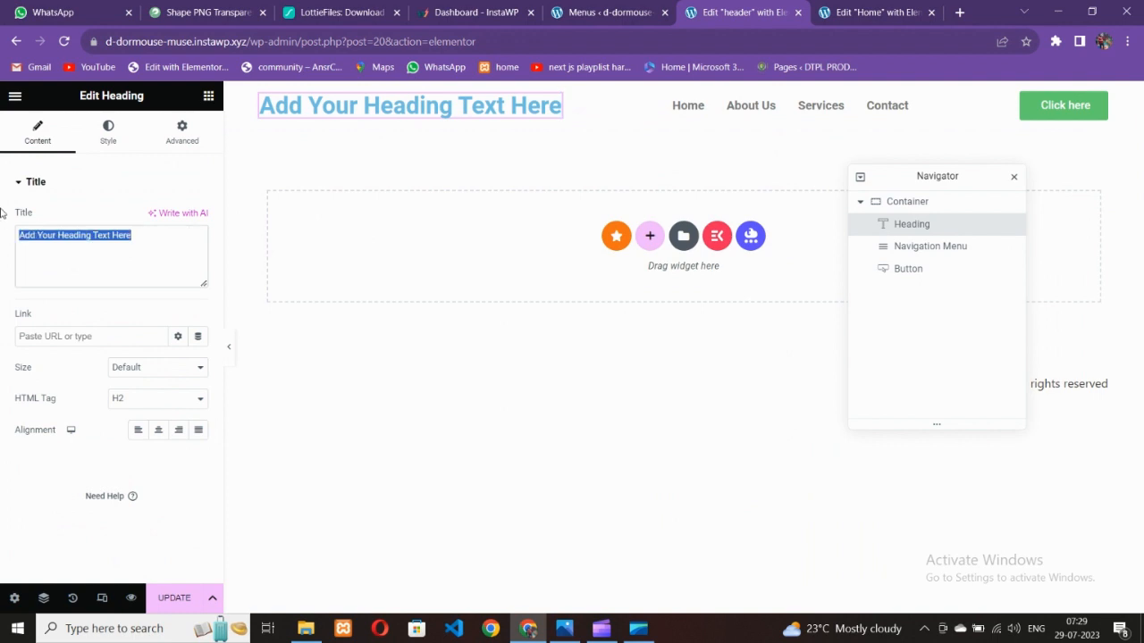
type("LOGO")
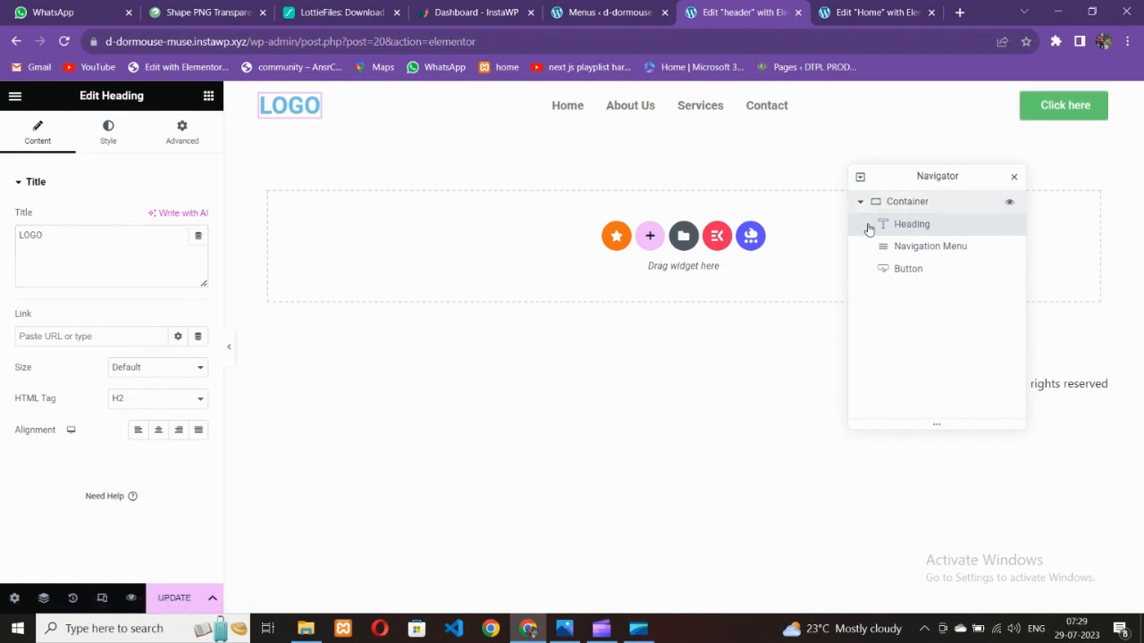
Step: Set the header button's text to "GET STARTED" and compare it with the reference design image
left_click(569, 626)
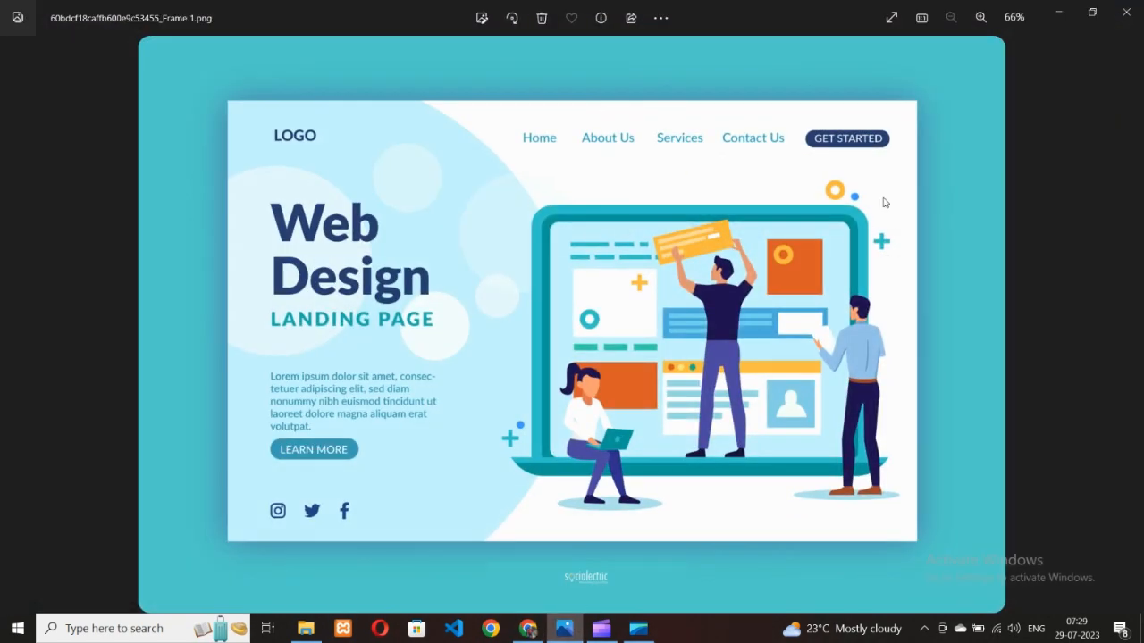
left_click(564, 628)
left_click(1081, 106)
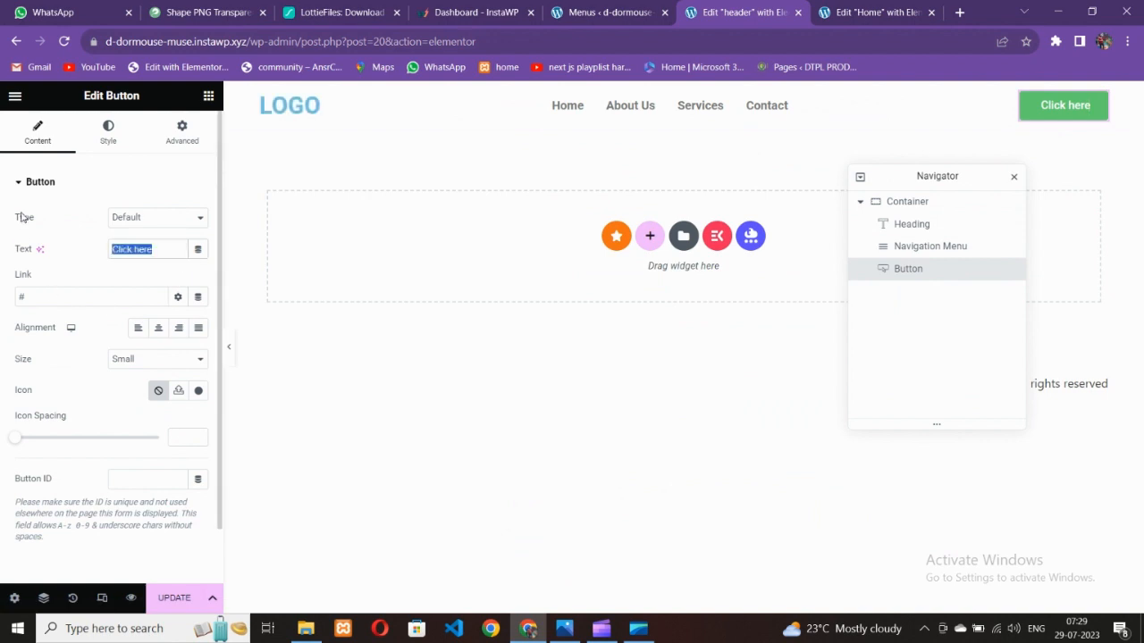
type("GET STA")
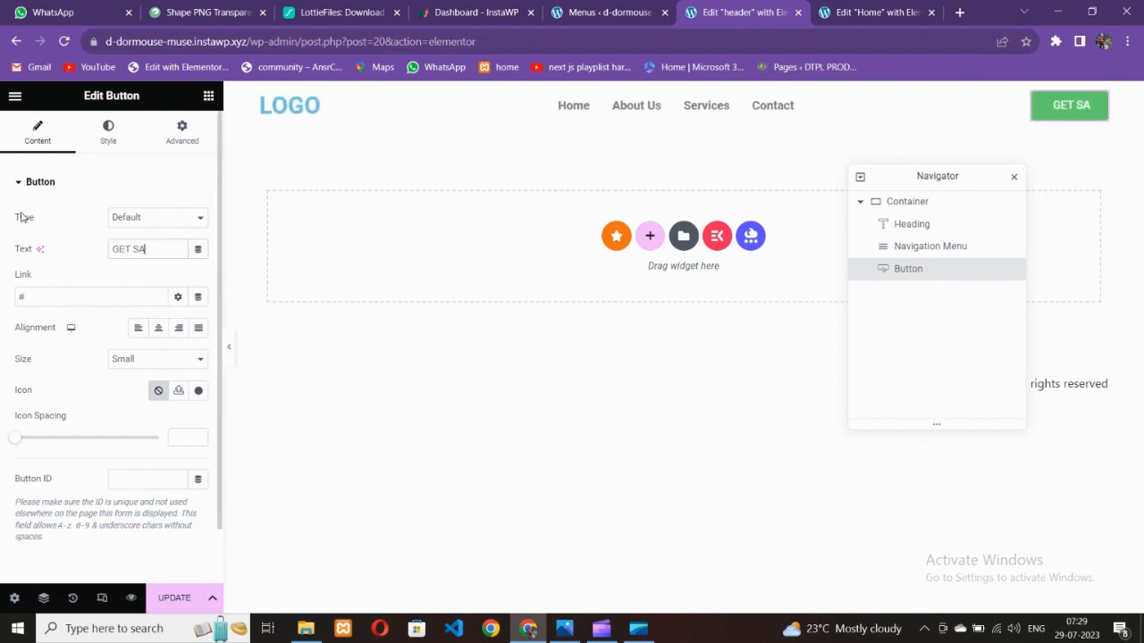
type("RTED")
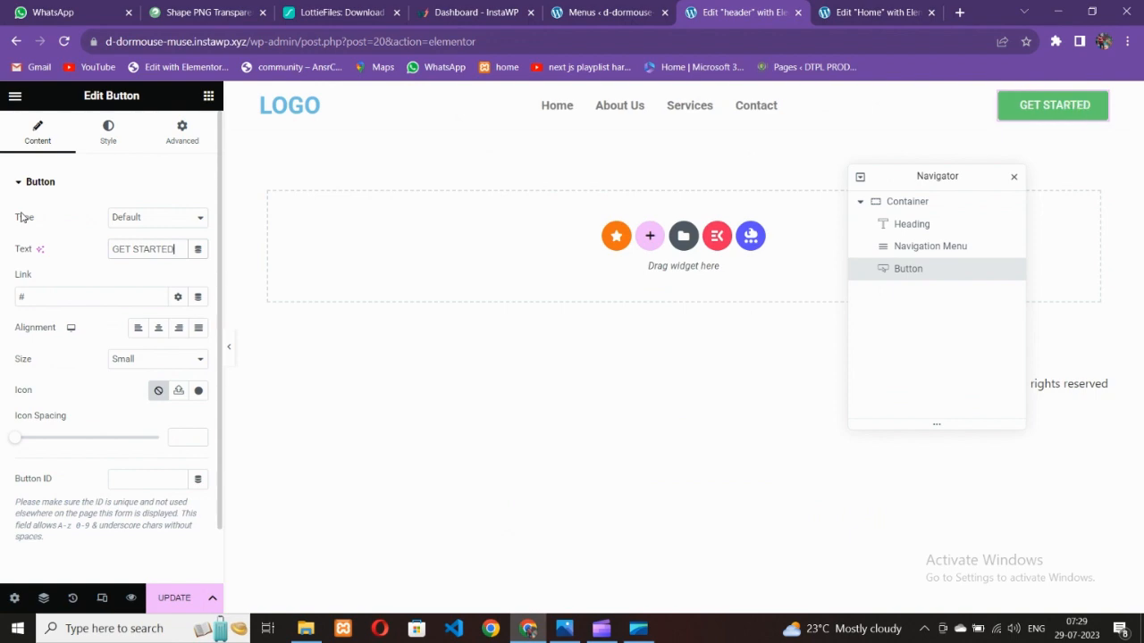
left_click(564, 628)
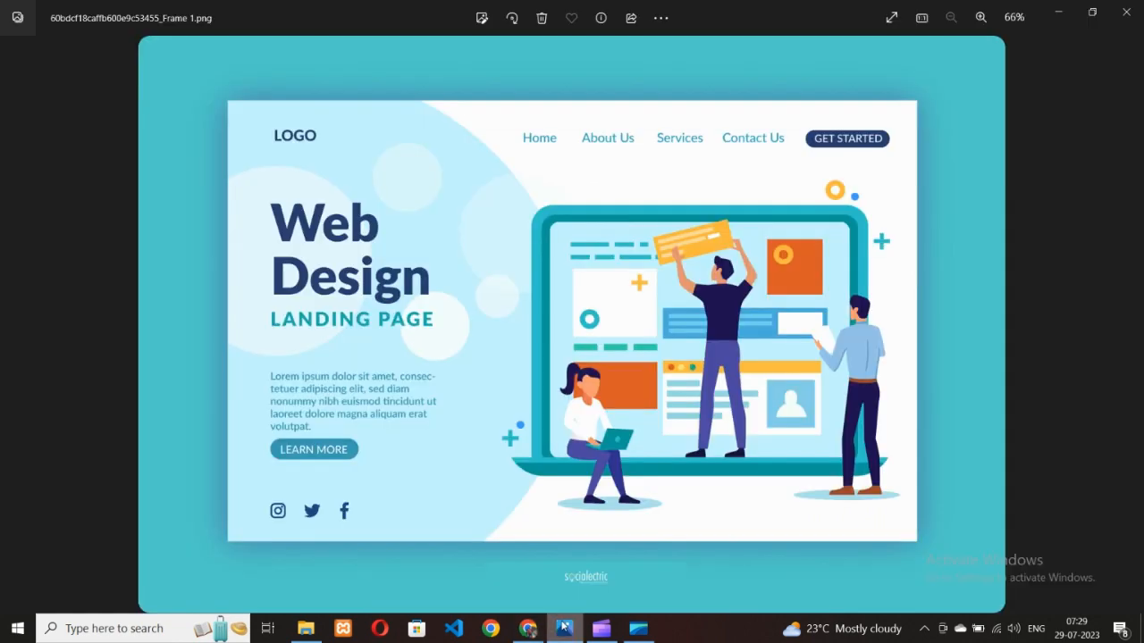
left_click(564, 628)
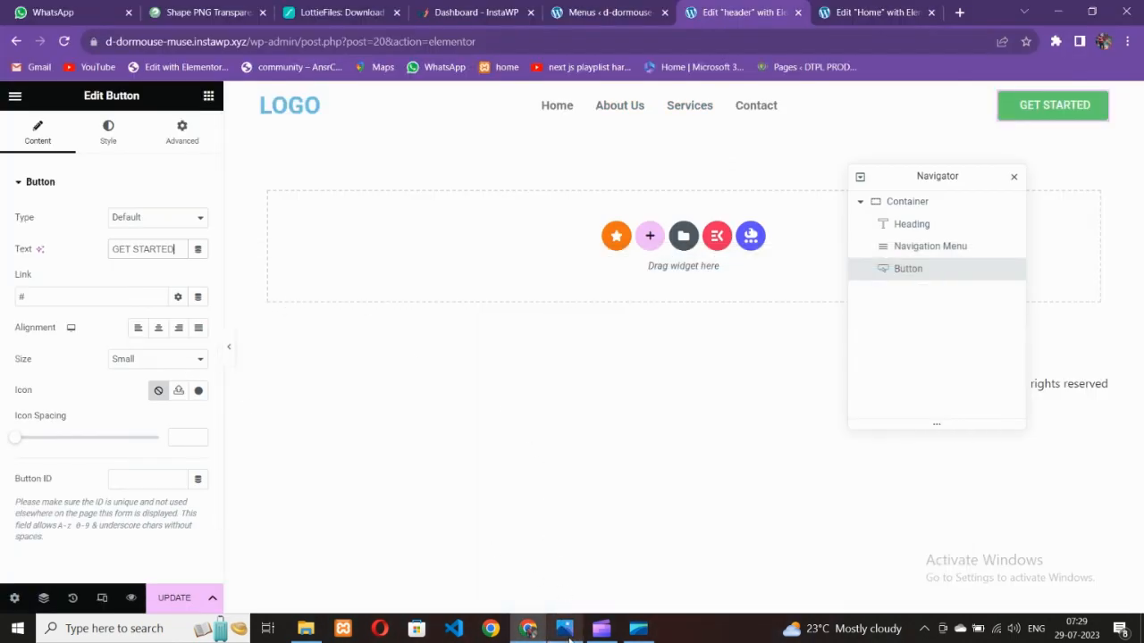
left_click(564, 628)
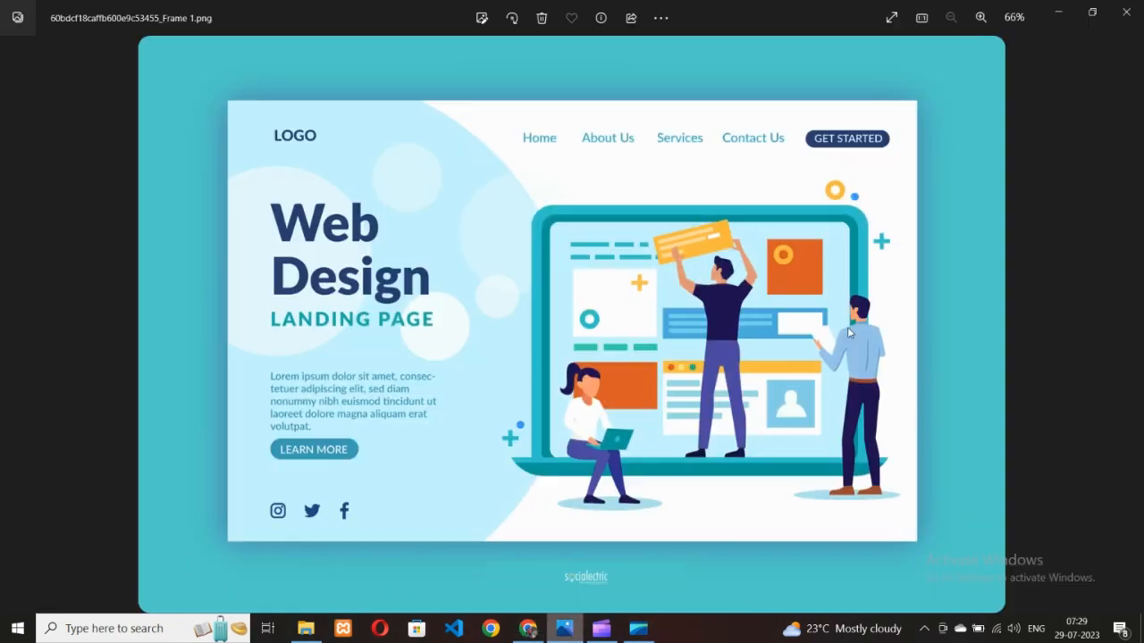
left_click(573, 624)
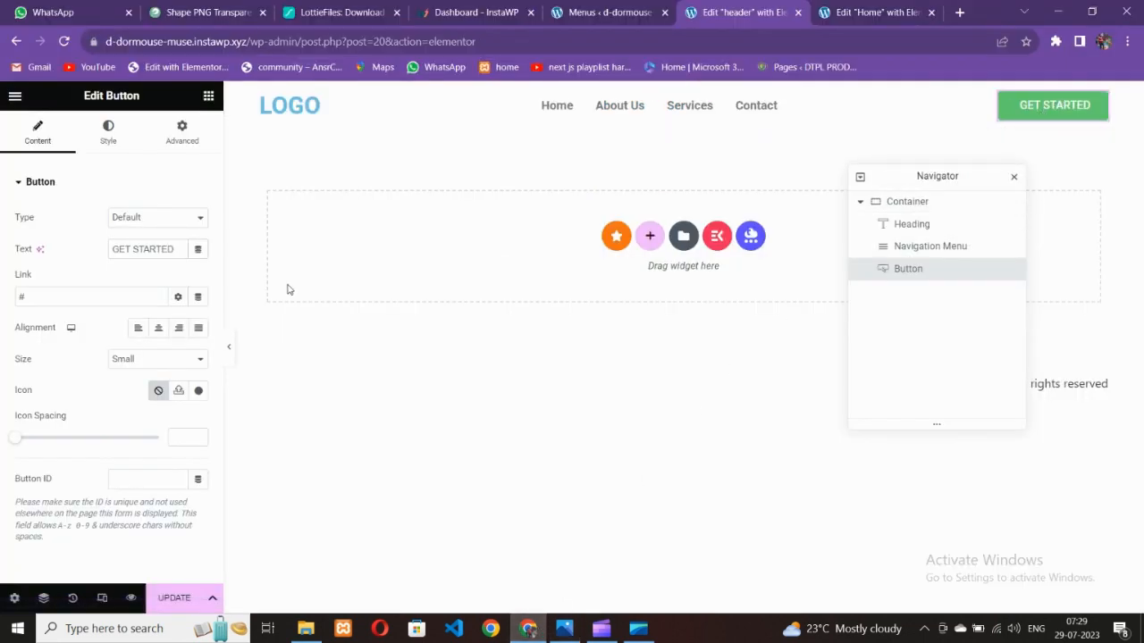
Step: In the Home page editor, save the "Web Design" heading's dark blue text color as a new global color
left_click(111, 134)
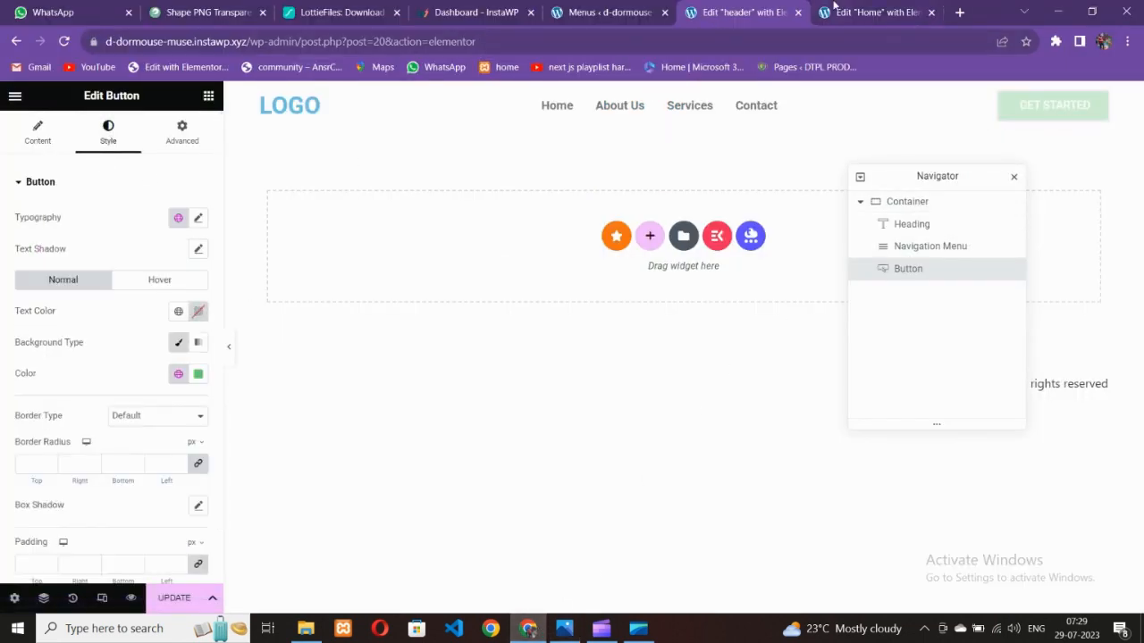
left_click(833, 9)
left_click(372, 306)
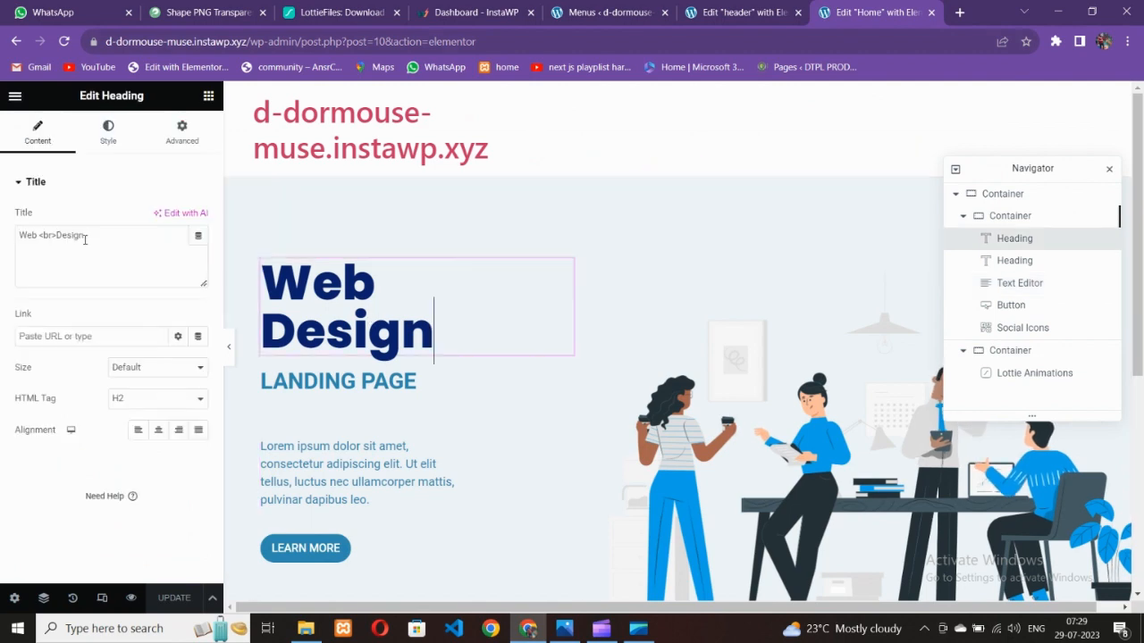
left_click(109, 133)
left_click(198, 217)
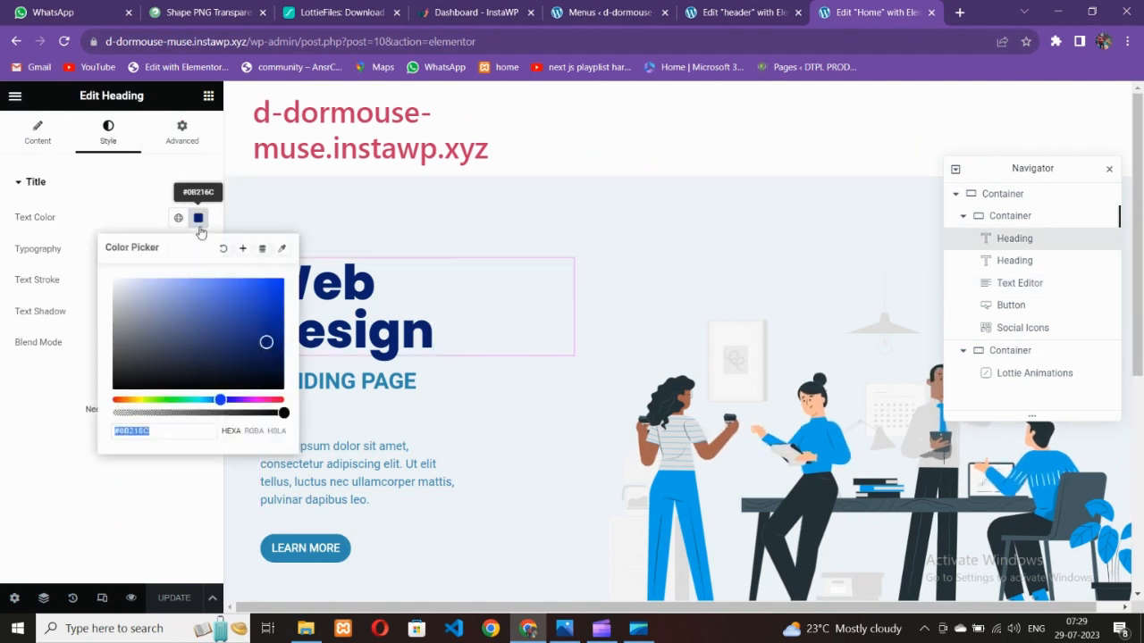
left_click(244, 253)
left_click(673, 391)
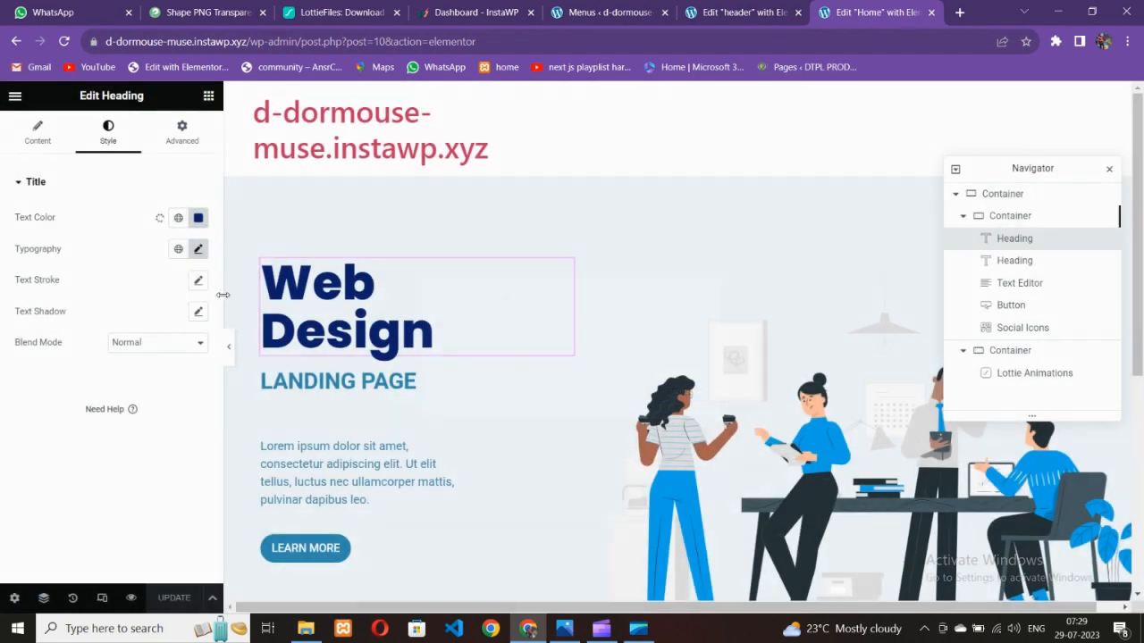
Step: Create a new global color from the "LANDING PAGE" heading's lighter blue text color
left_click(407, 381)
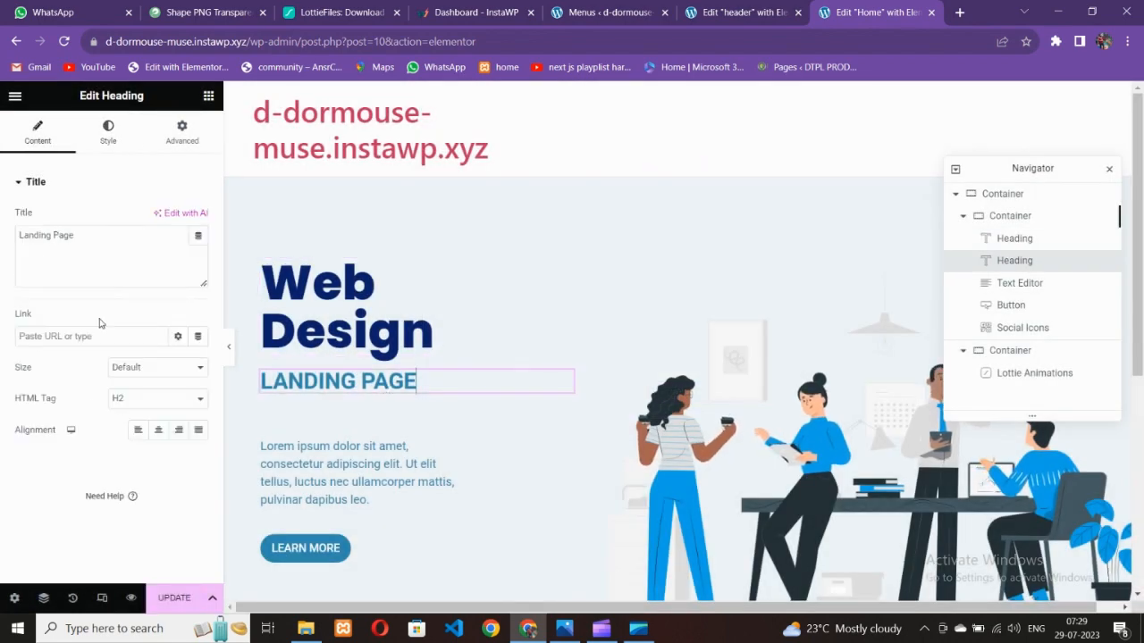
left_click(108, 133)
left_click(197, 217)
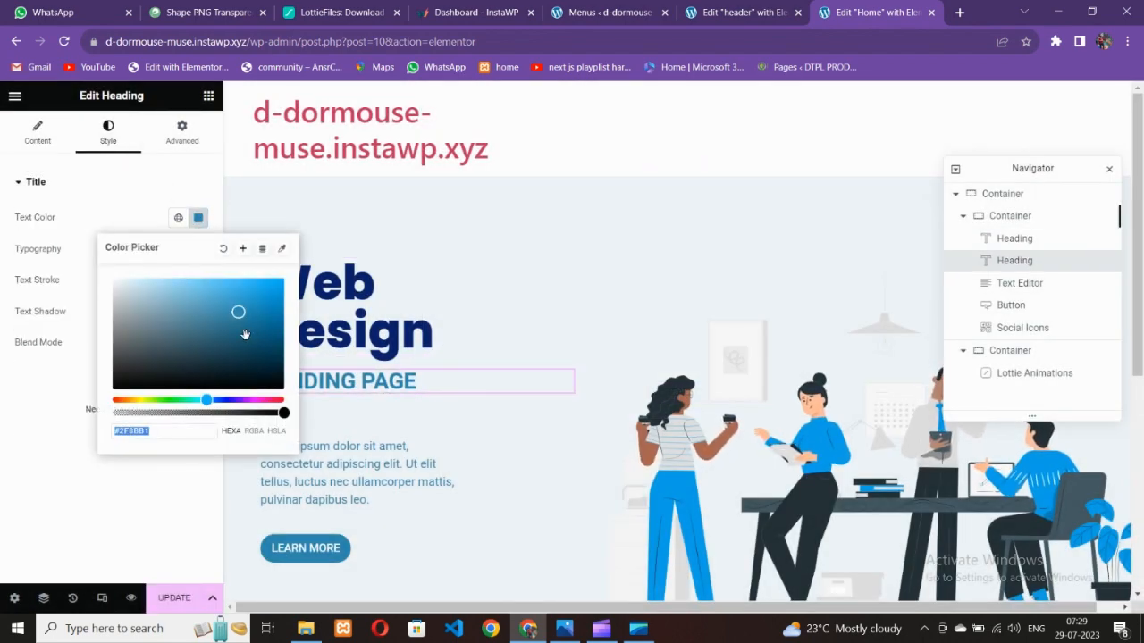
left_click(243, 248)
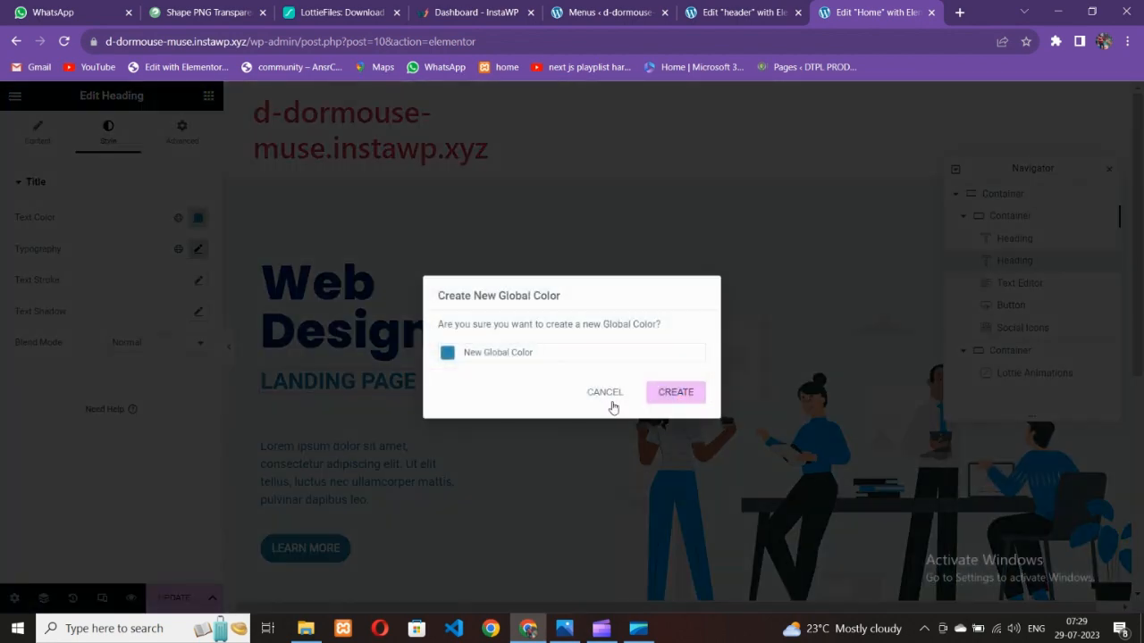
left_click(678, 391)
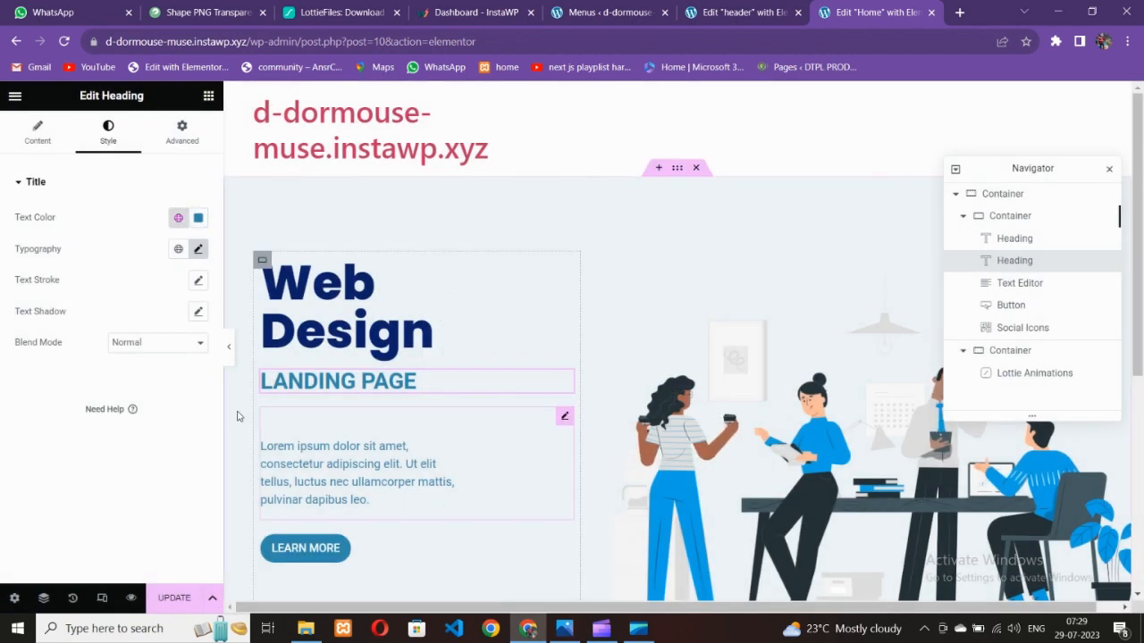
Step: Update the Home page, return to the header template and reload its editor once the header is saved
left_click(174, 598)
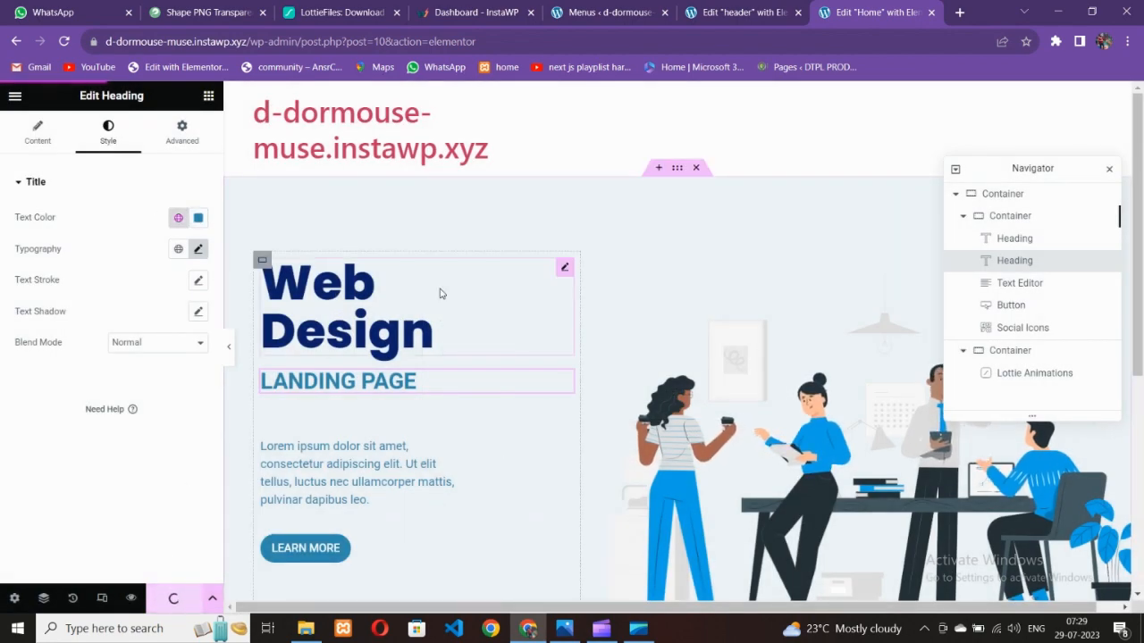
left_click(724, 11)
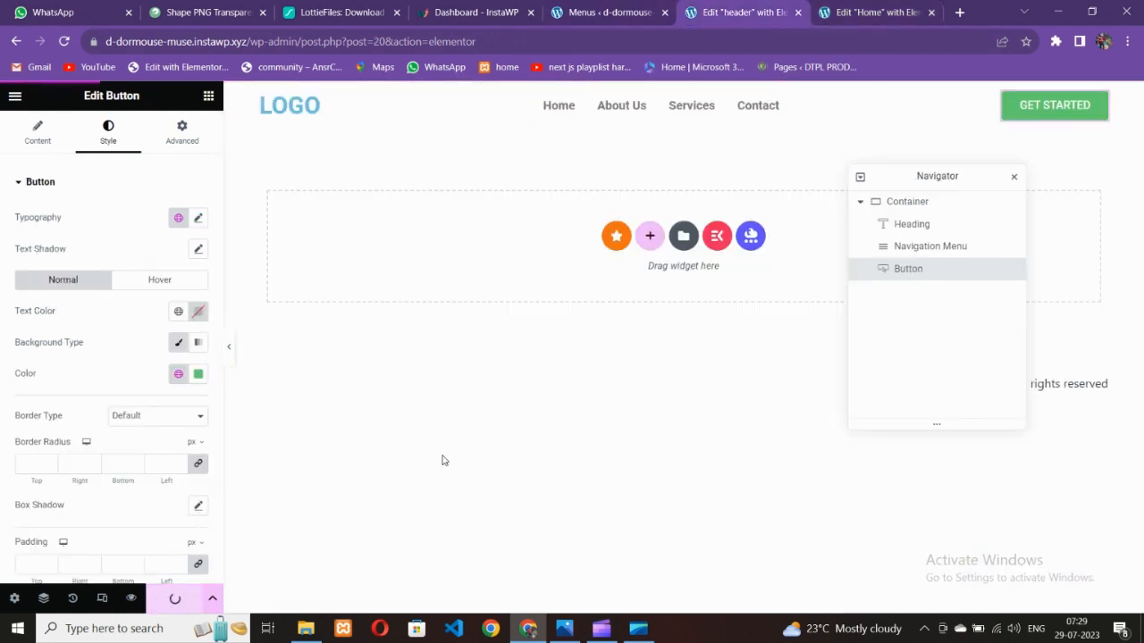
left_click(65, 42)
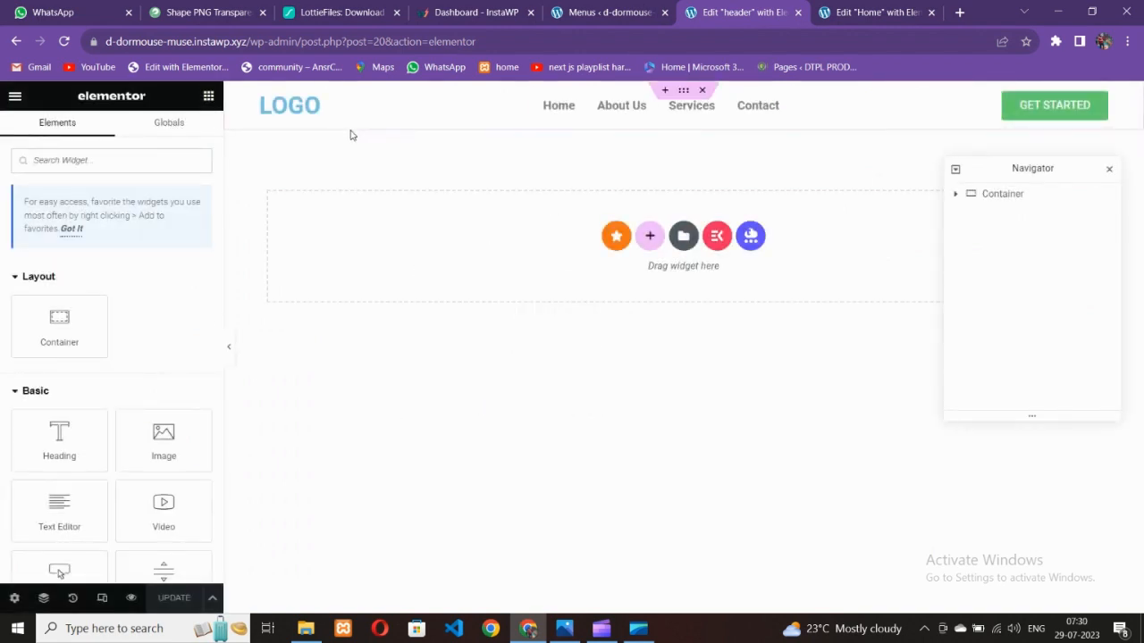
Step: Set the LOGO heading's text color to near-black, using the reference design as a guide
left_click(294, 108)
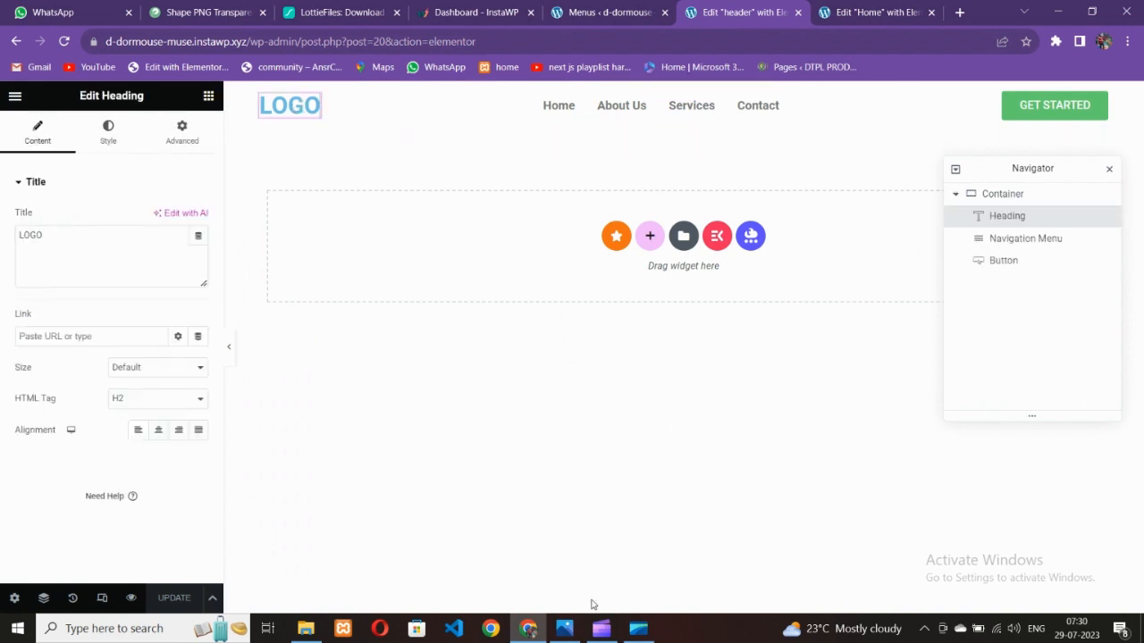
left_click(565, 630)
left_click(565, 629)
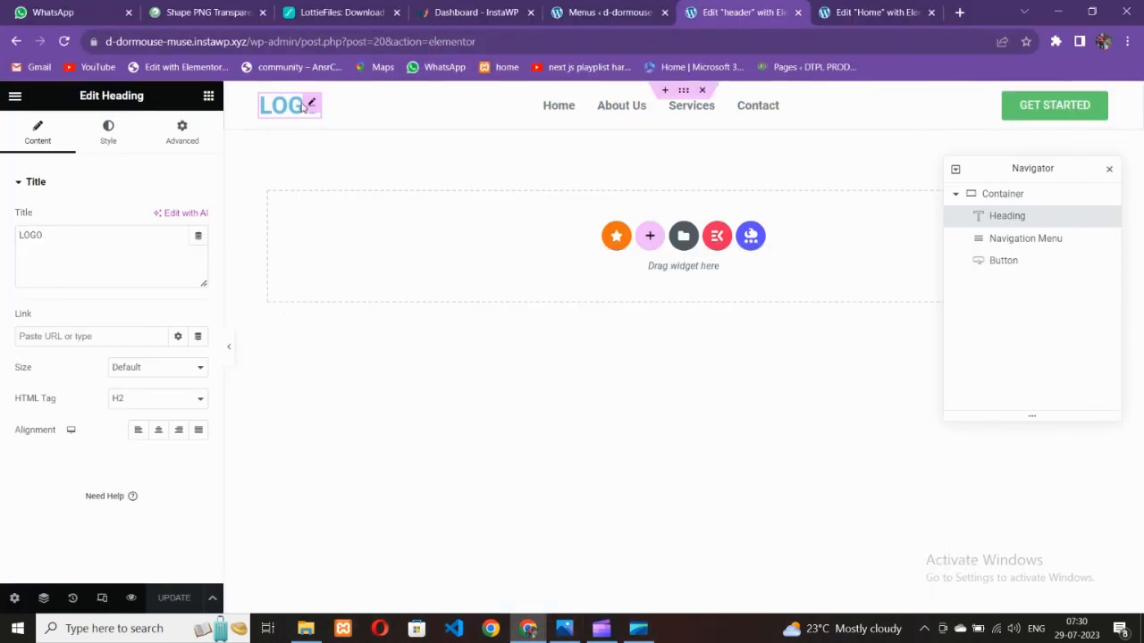
left_click(108, 132)
left_click(199, 217)
left_click(143, 382)
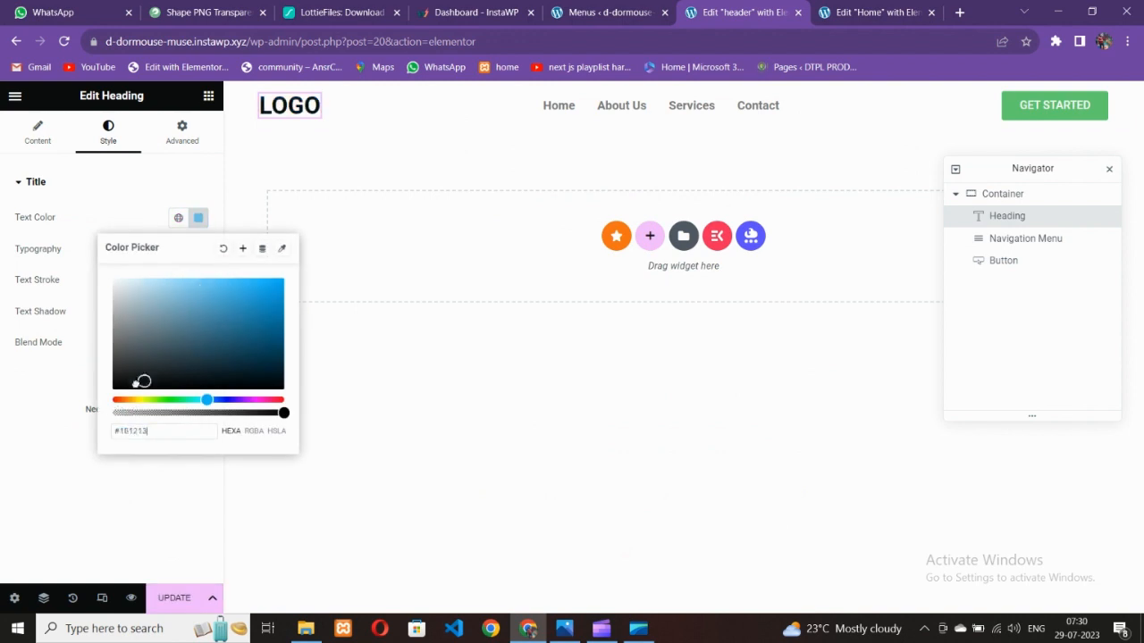
left_click(51, 409)
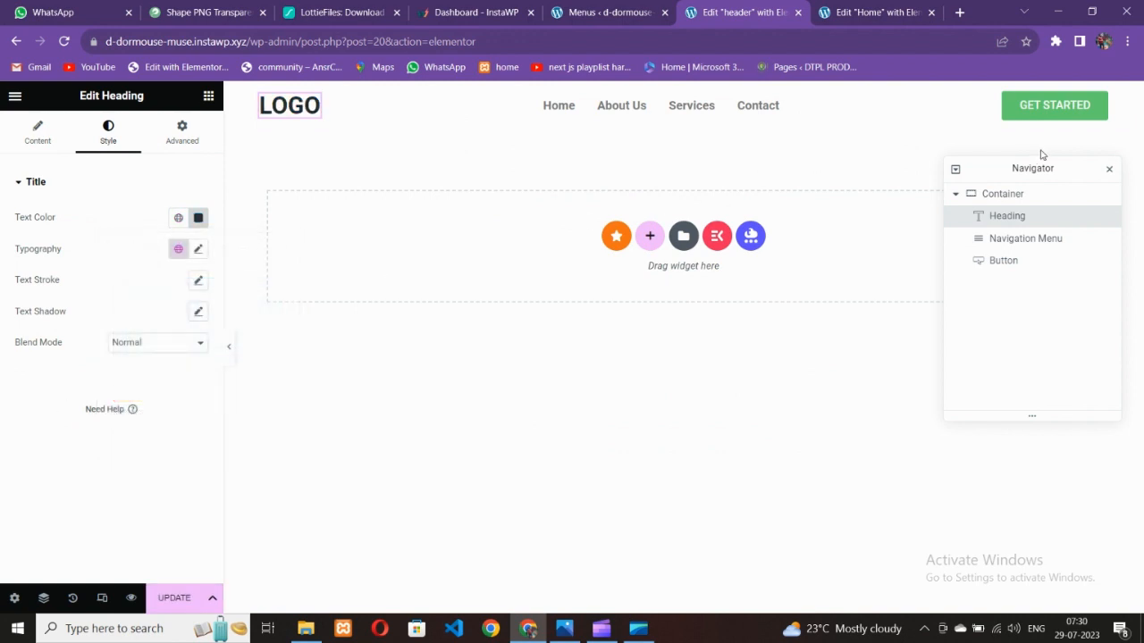
Step: Set the GET STARTED button's background color to the dark blue global color #0B216C
left_click(1097, 103)
left_click(182, 133)
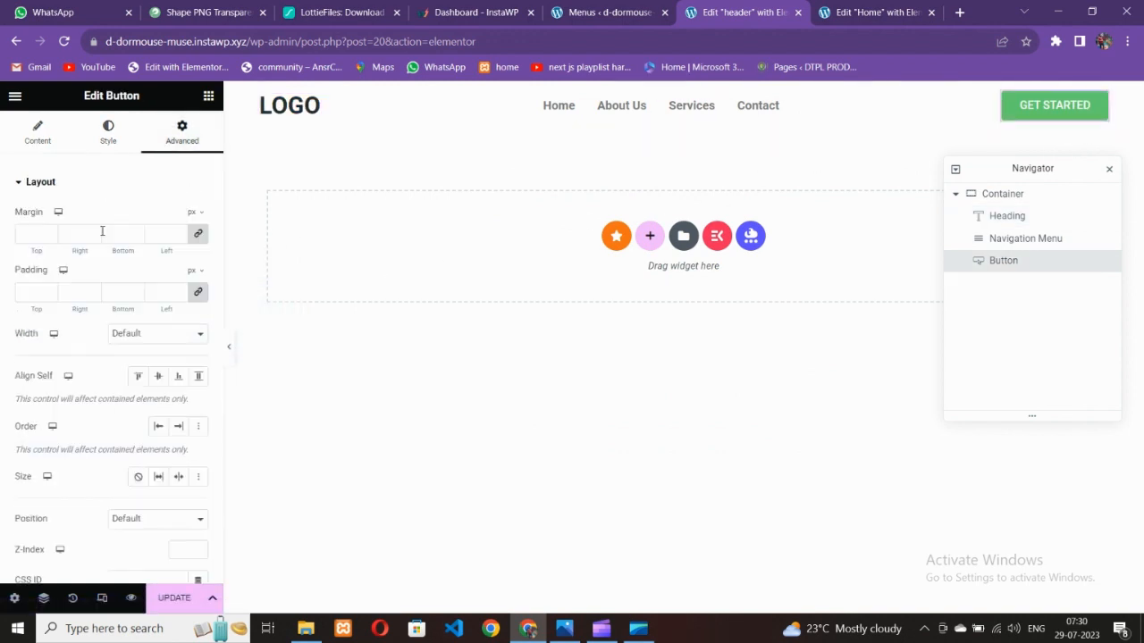
left_click(108, 132)
left_click(179, 374)
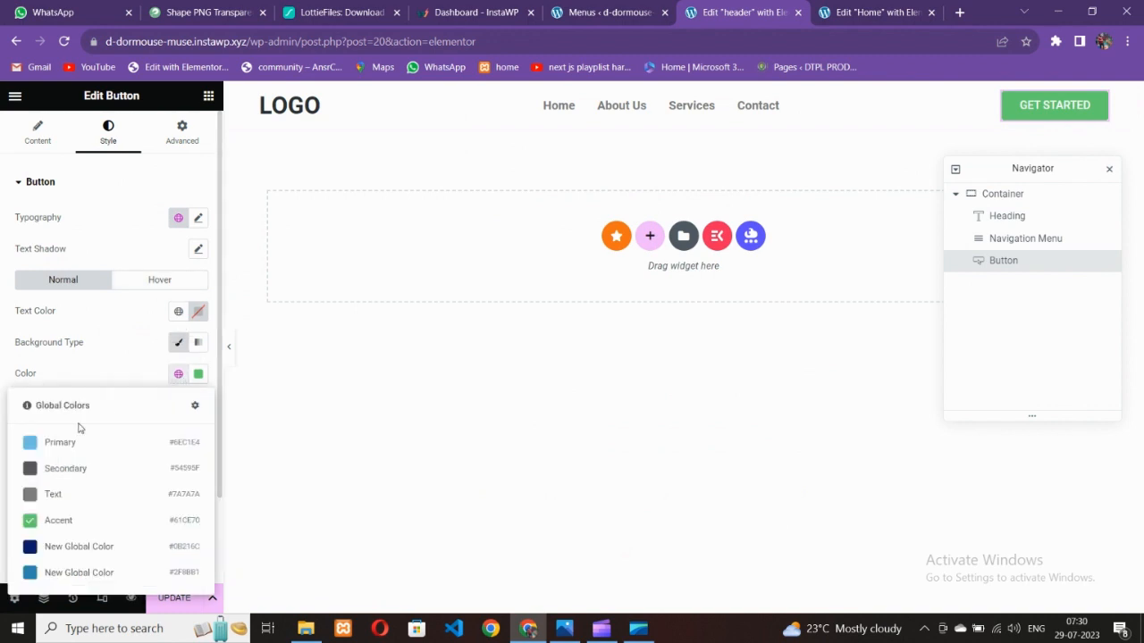
left_click(72, 547)
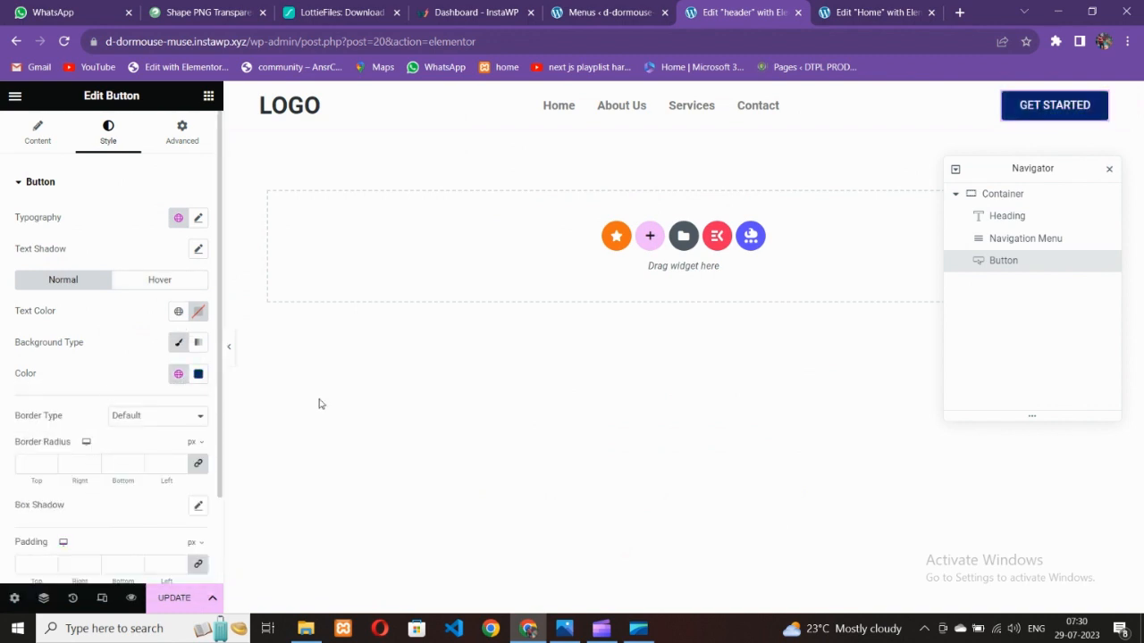
Step: Set the GET STARTED button's border radius to 100 px on all corners and compare its shape with the reference design
scroll(98, 505, "down", 2)
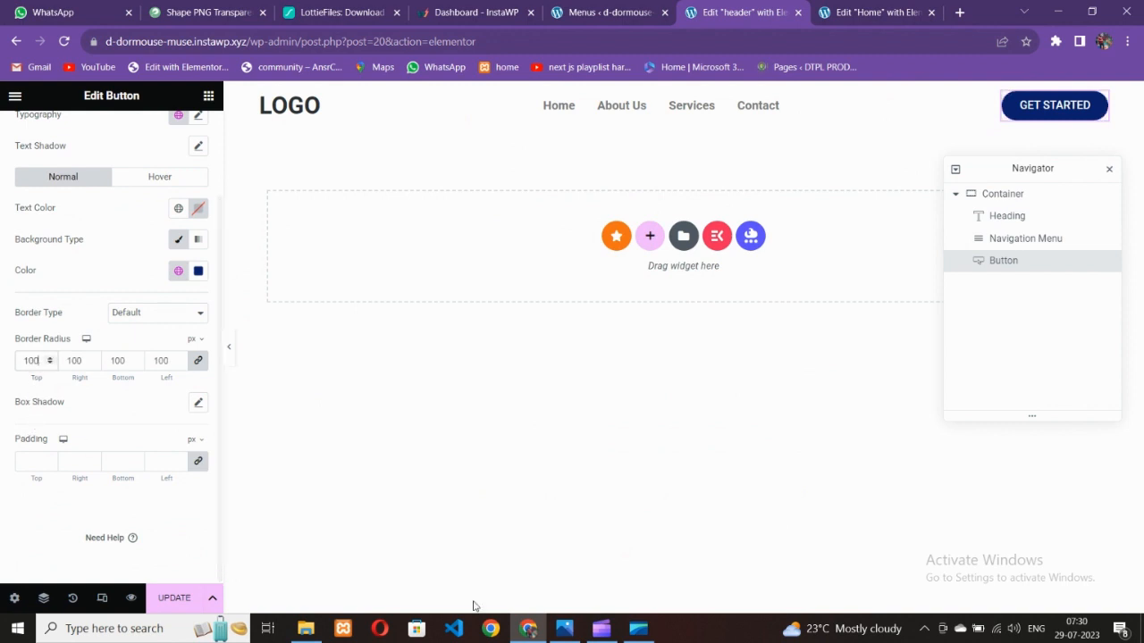
left_click(564, 628)
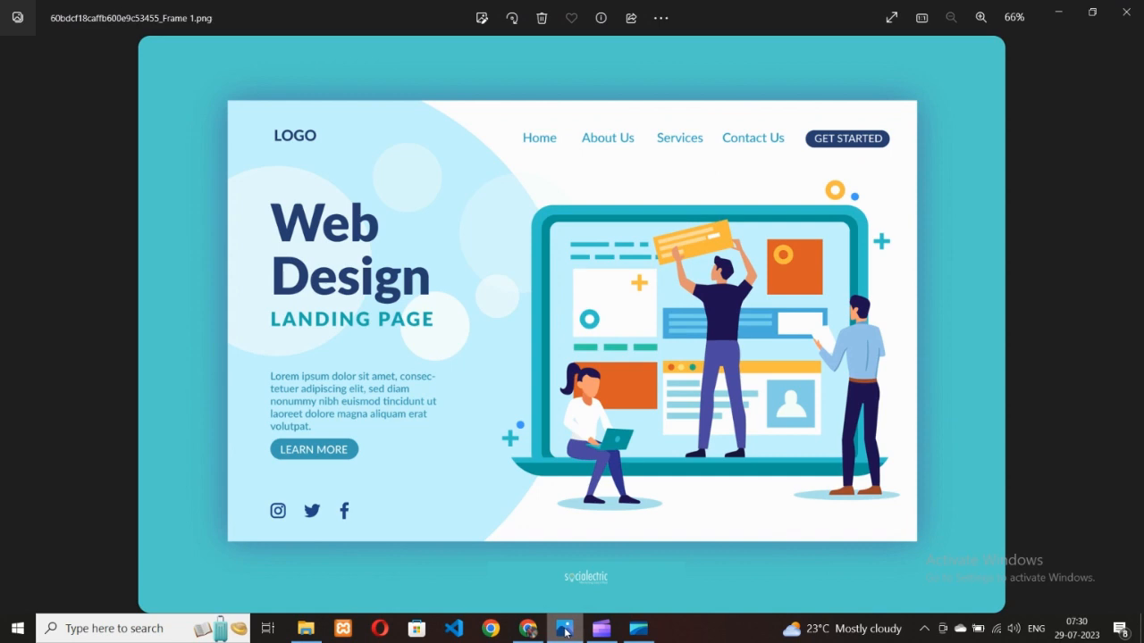
left_click(565, 629)
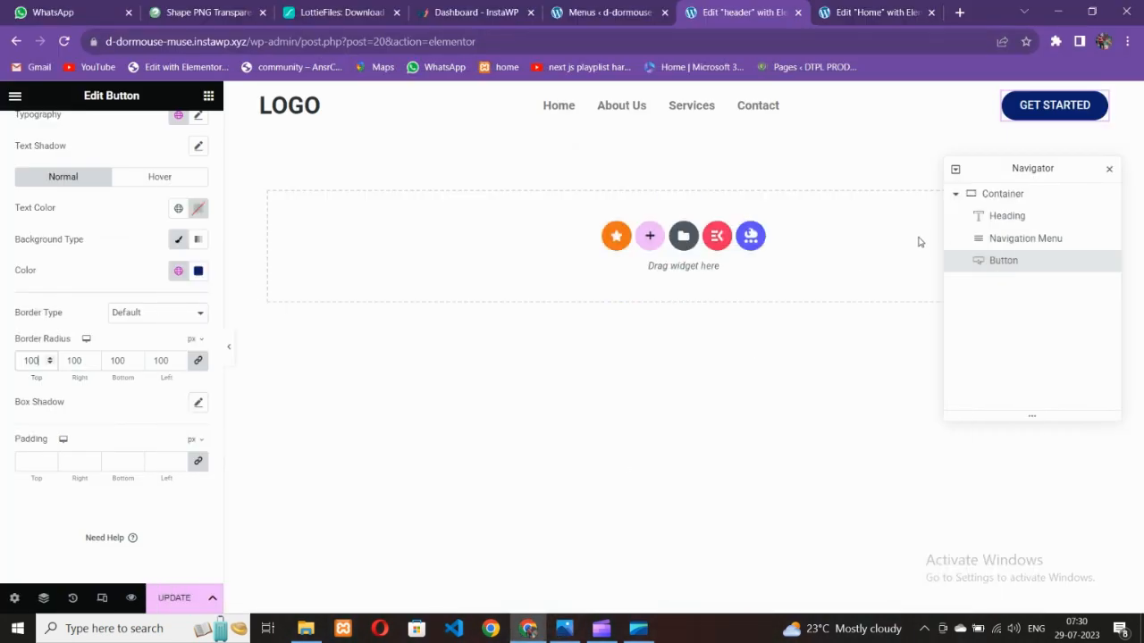
Step: Set the GET STARTED button's padding to 10 px on all sides and compare it with the reference design
left_click(50, 458)
left_click(50, 458)
left_click(50, 459)
left_click(50, 458)
left_click(50, 459)
left_click(50, 458)
left_click(50, 459)
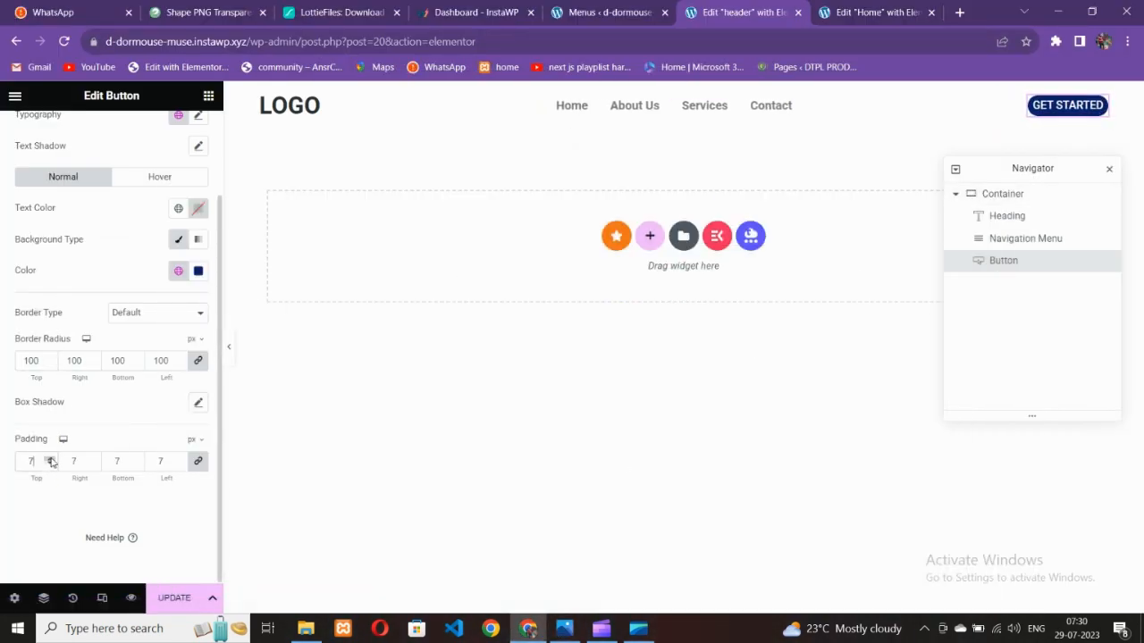
left_click(50, 458)
left_click(50, 458)
left_click(50, 459)
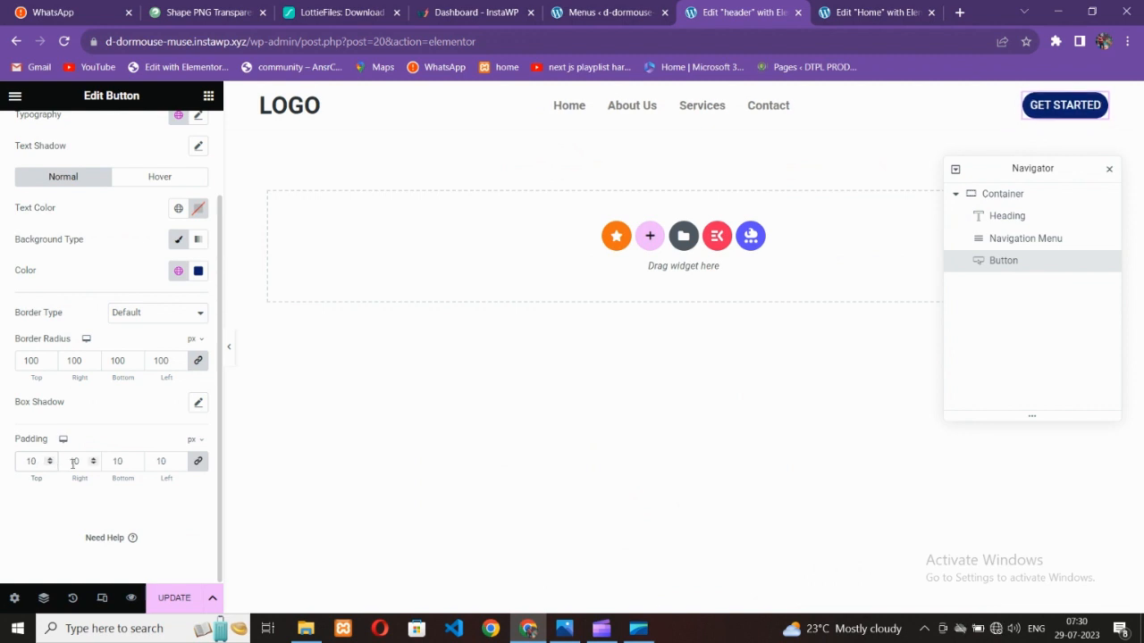
left_click(564, 630)
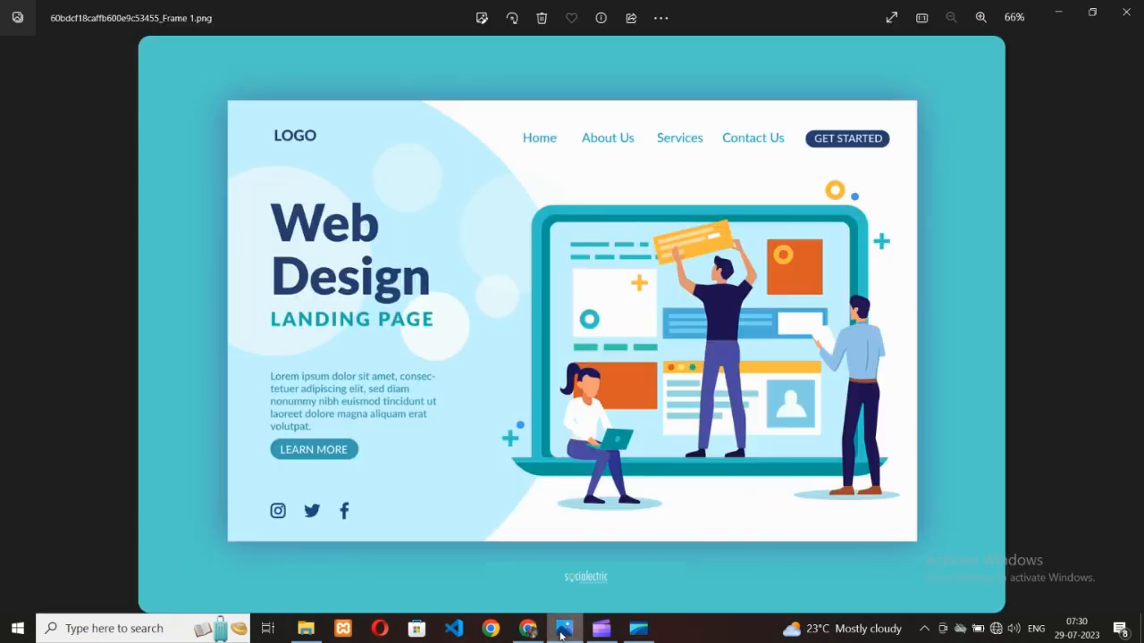
left_click(562, 633)
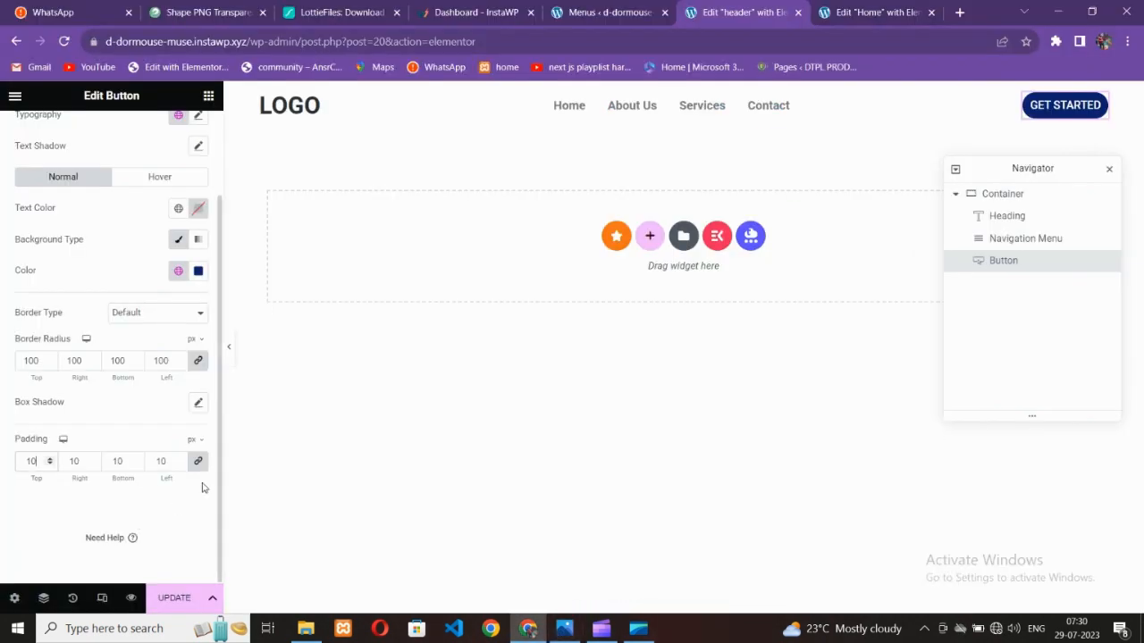
Step: Unlink the GET STARTED button's padding, set right and left to 13 px, and compare it with the reference design
left_click(198, 460)
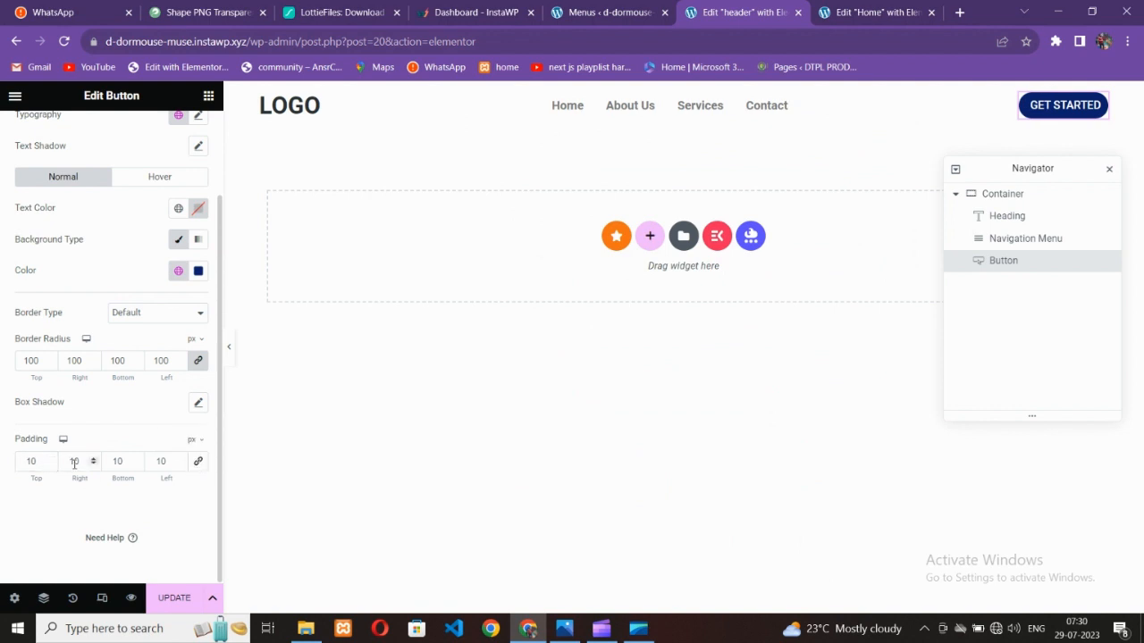
type("13")
key("Tab")
key("Tab")
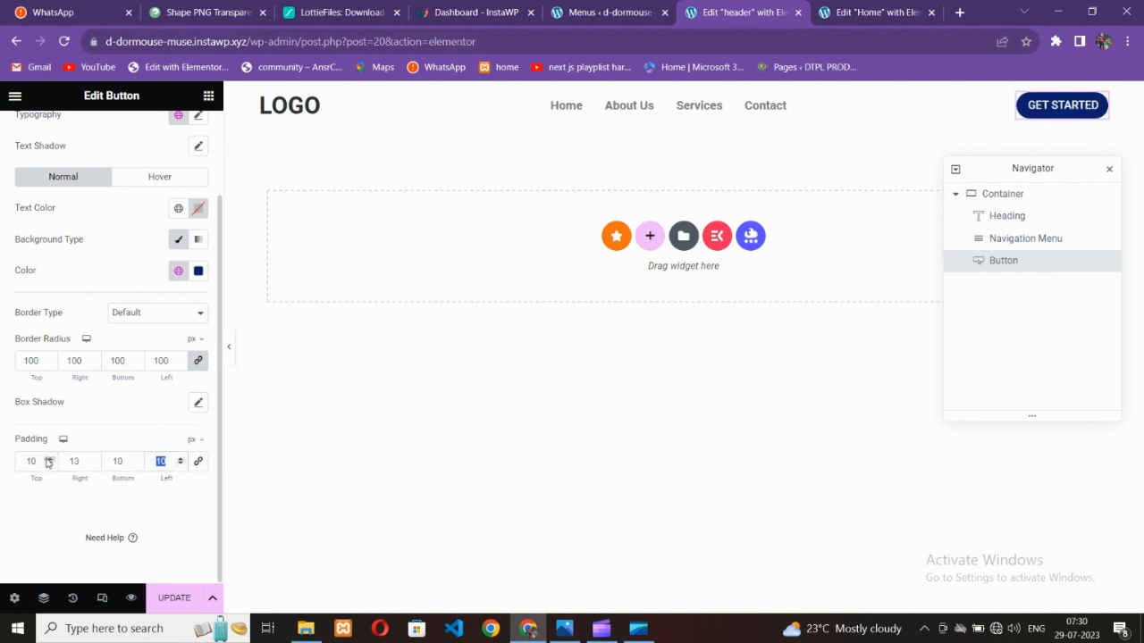
type("13")
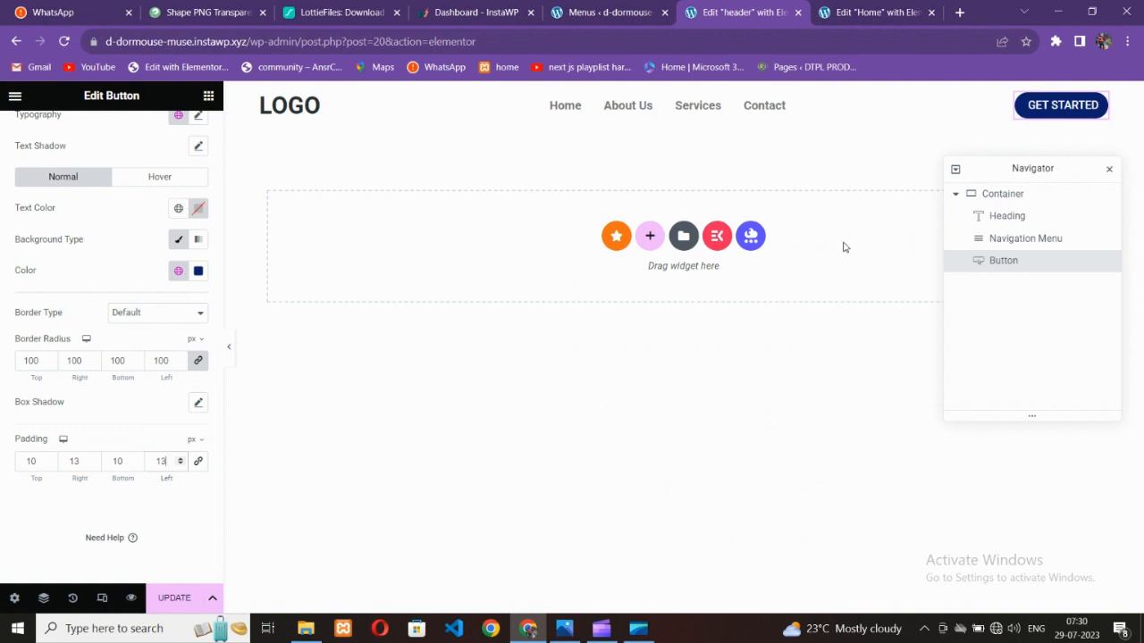
left_click(565, 629)
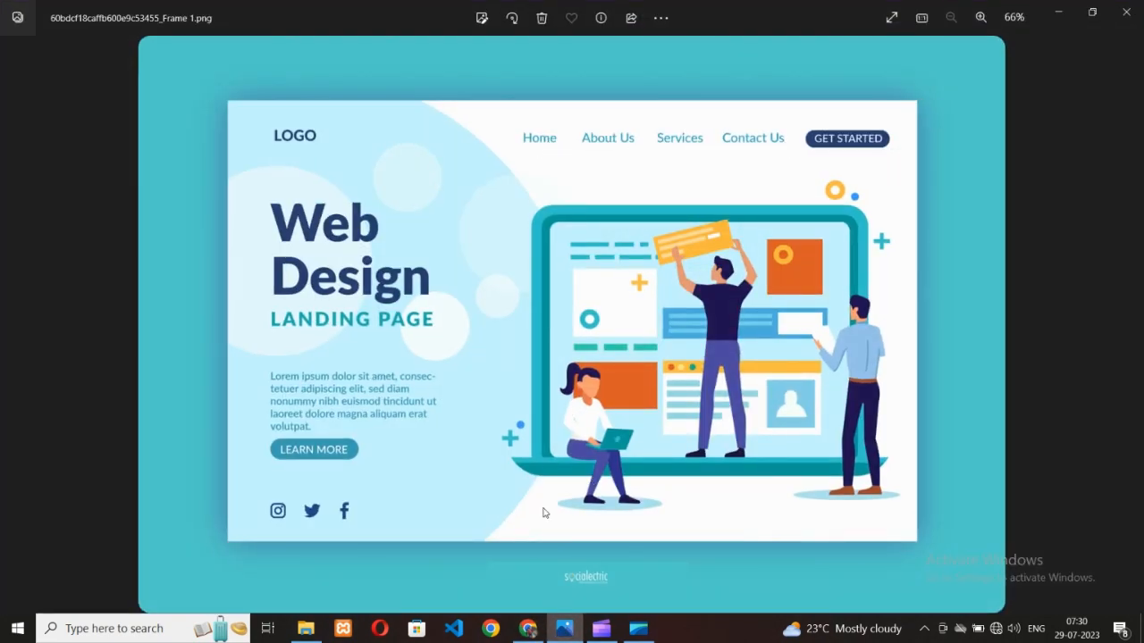
left_click(529, 630)
Step: Set the navigation menu's normal text color to the lighter blue New Global Color
left_click(747, 118)
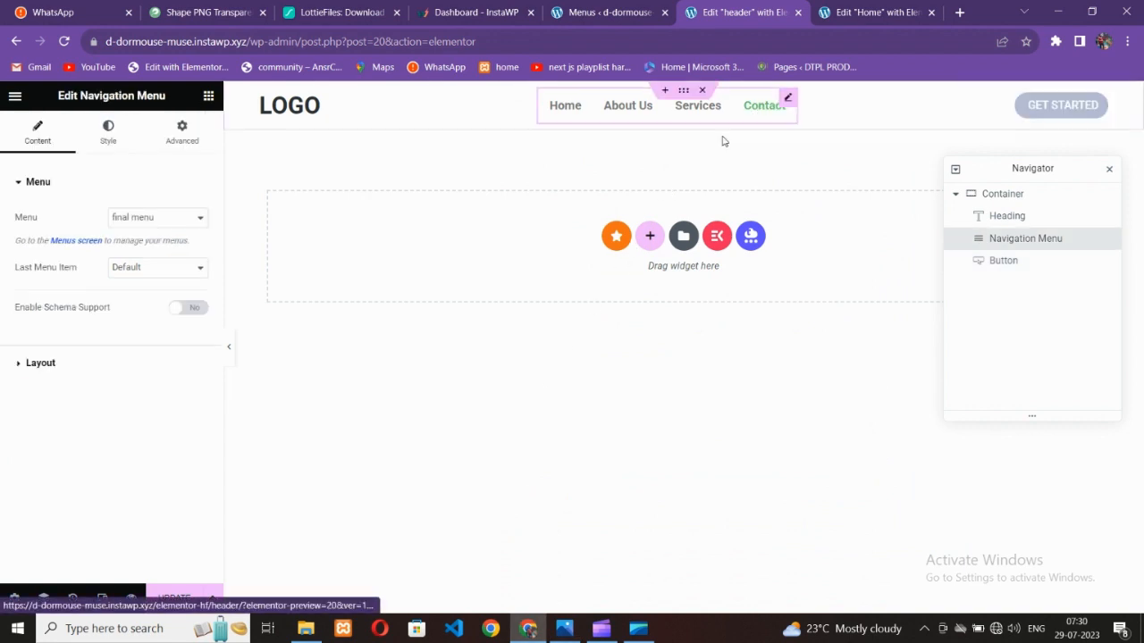
left_click(109, 133)
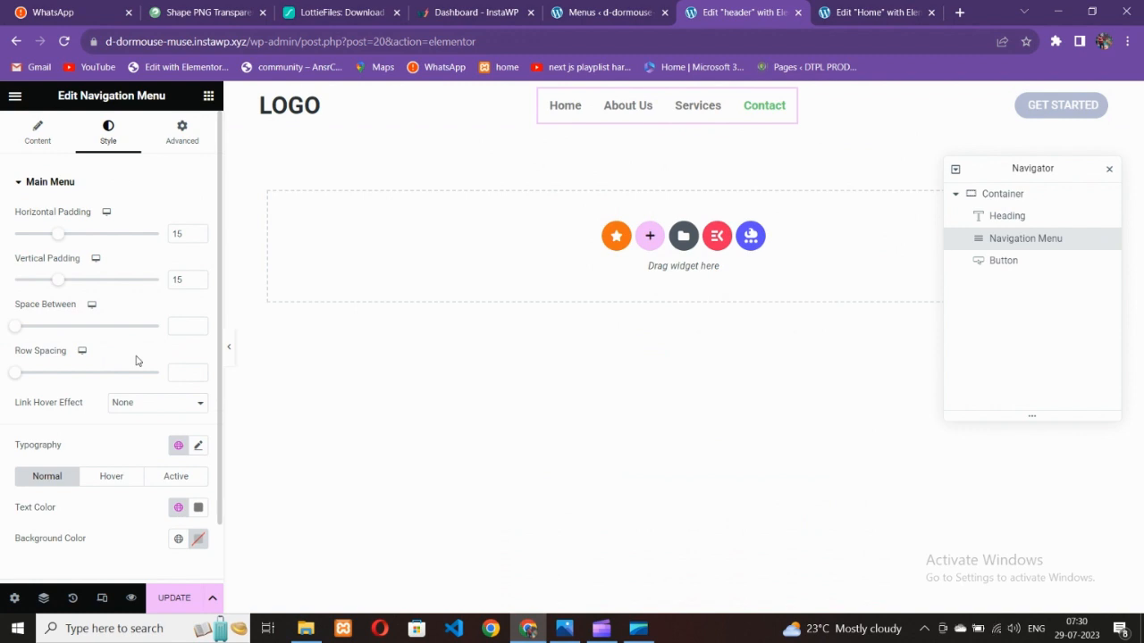
left_click(572, 106)
scroll(107, 393, "down", 1)
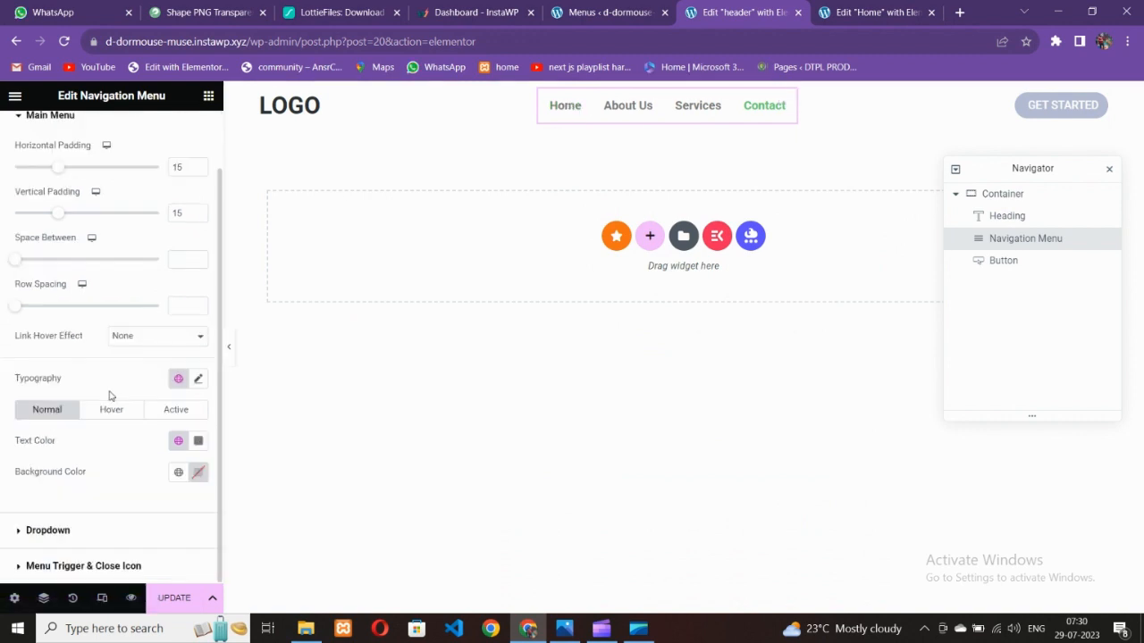
left_click(178, 441)
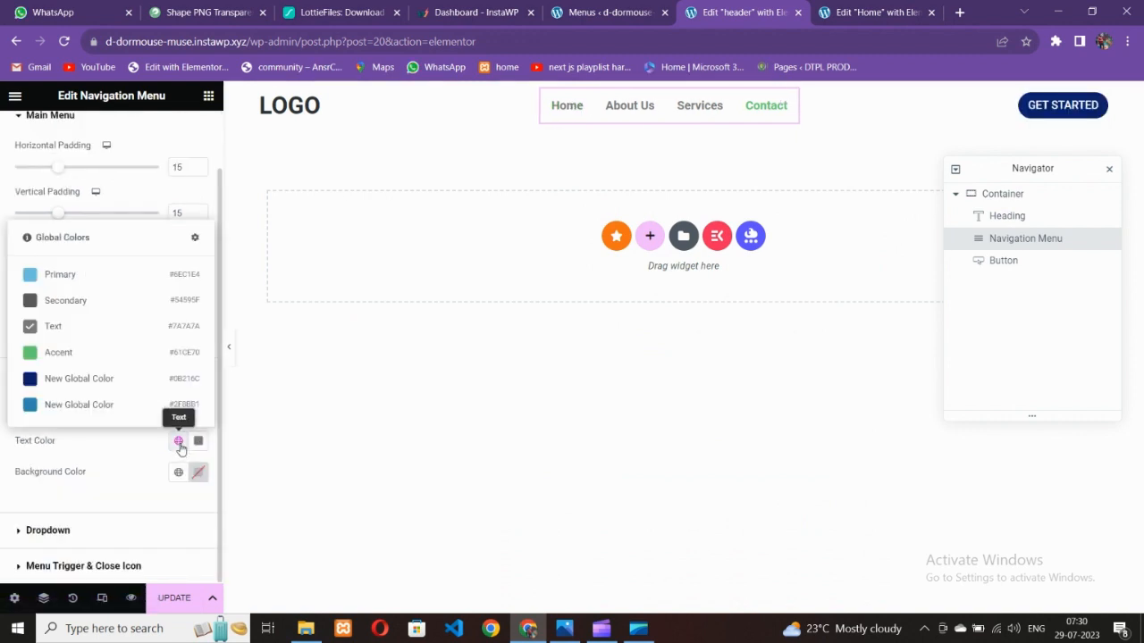
left_click(77, 404)
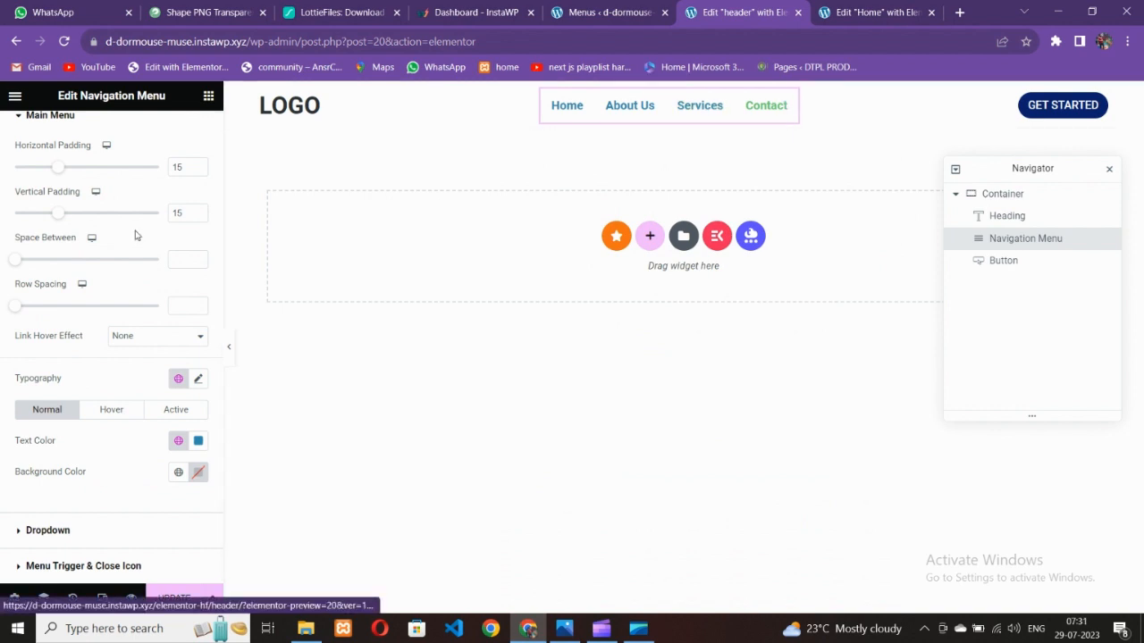
Step: Set the navigation menu's hover text color to the dark blue global color #0B216C and save the header
left_click(112, 409)
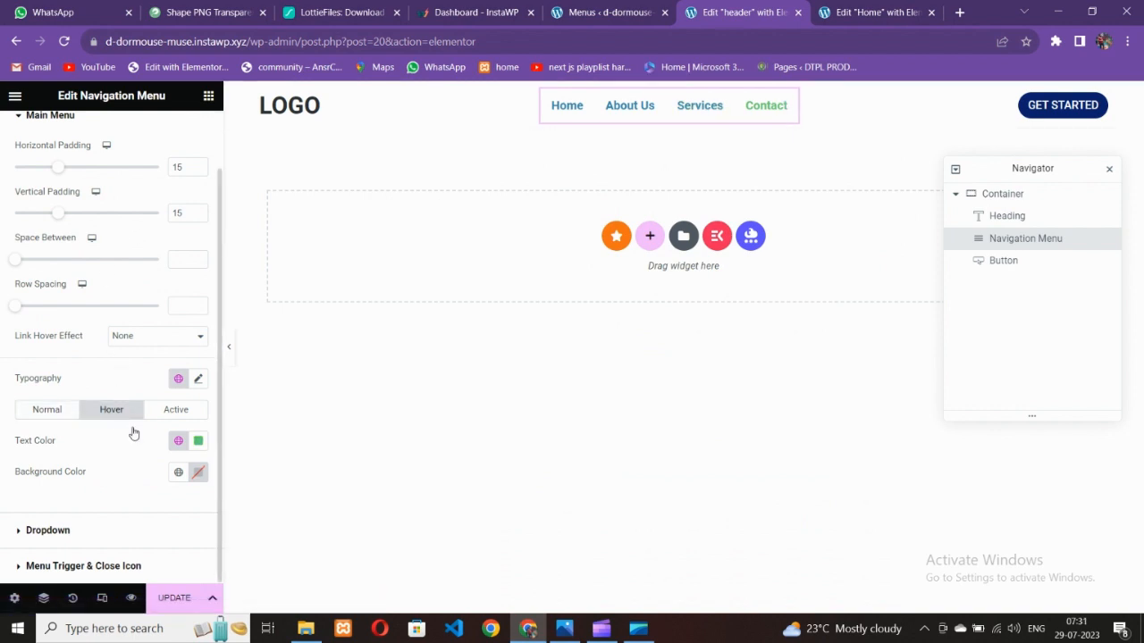
left_click(197, 441)
left_click(178, 444)
left_click(82, 382)
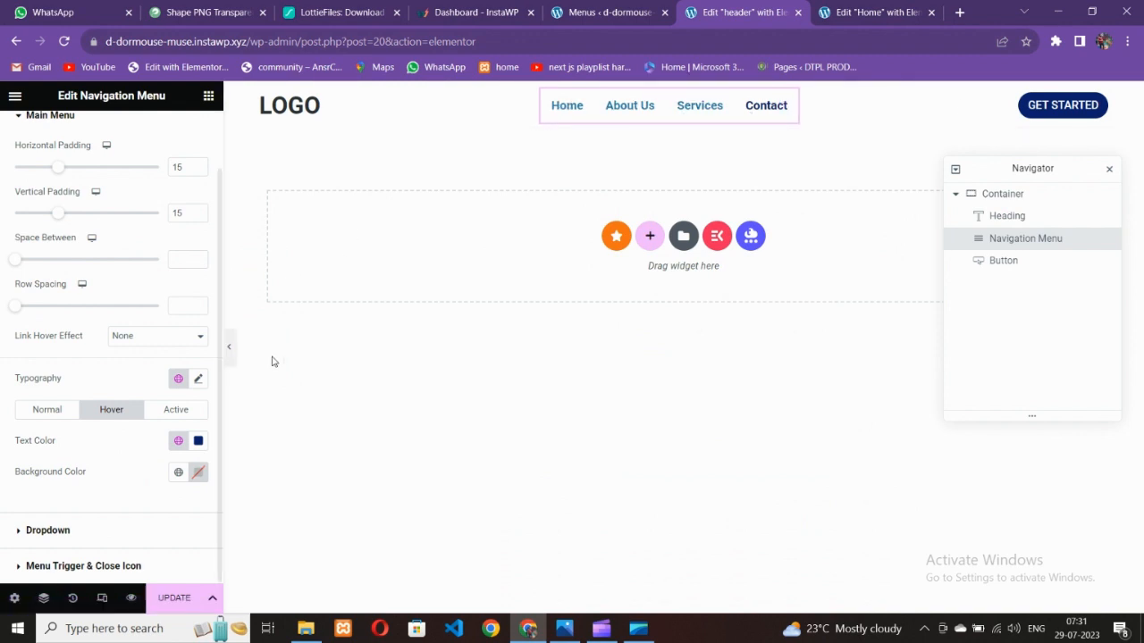
key("ctrl+s")
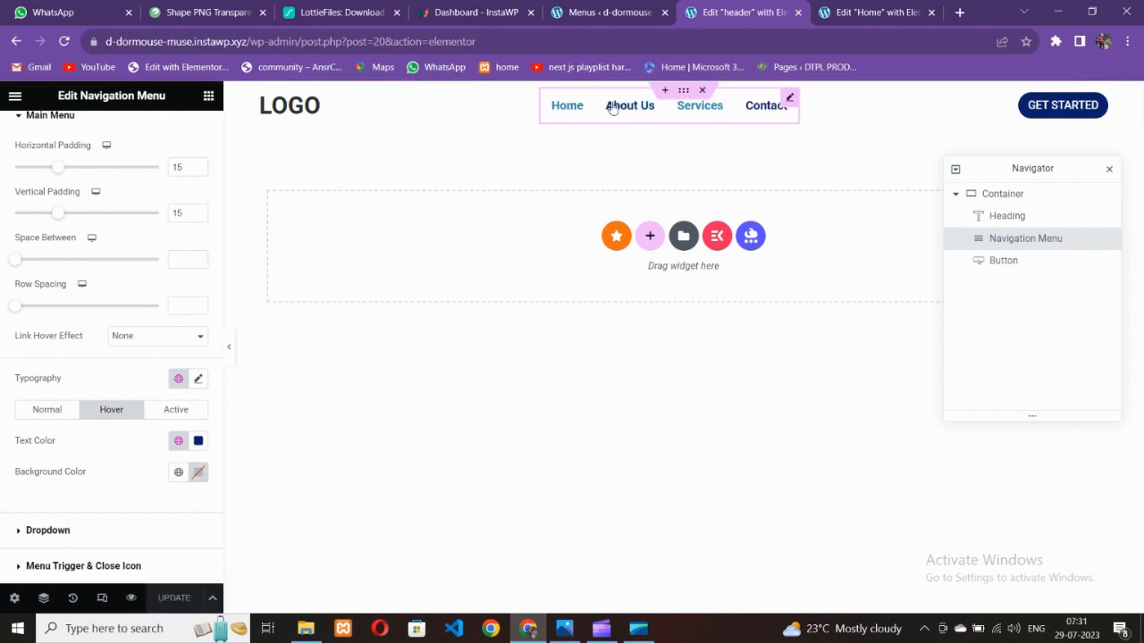
Step: Open the live site in a separate tab and compare its header and page layout with the reference design
left_click(611, 11)
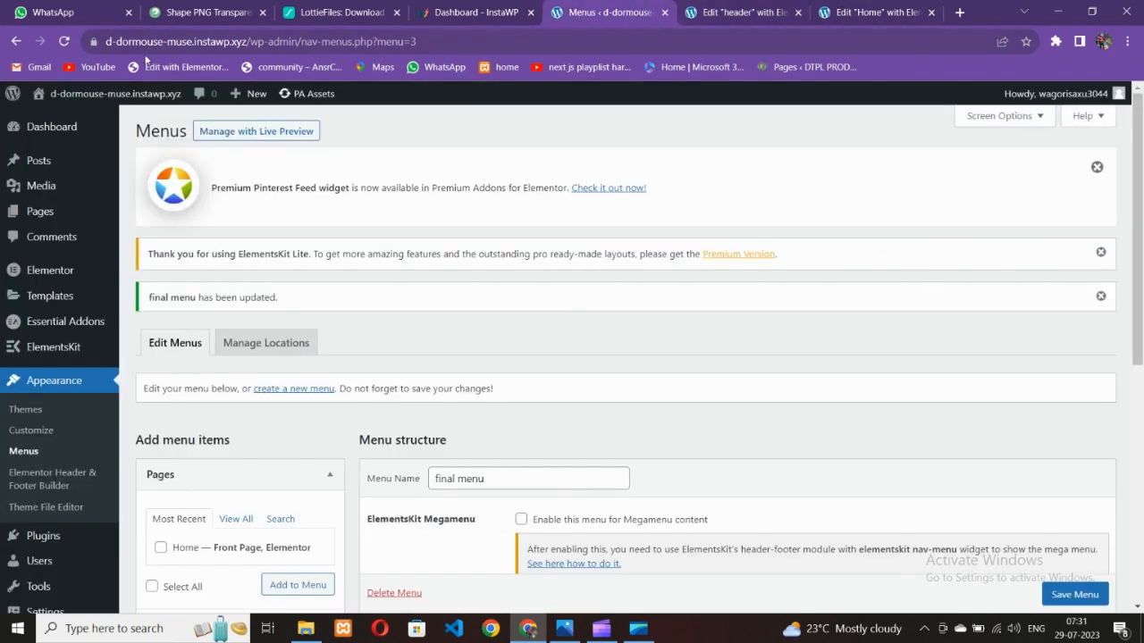
mouse_move(57, 96)
right_click(51, 119)
left_click(83, 131)
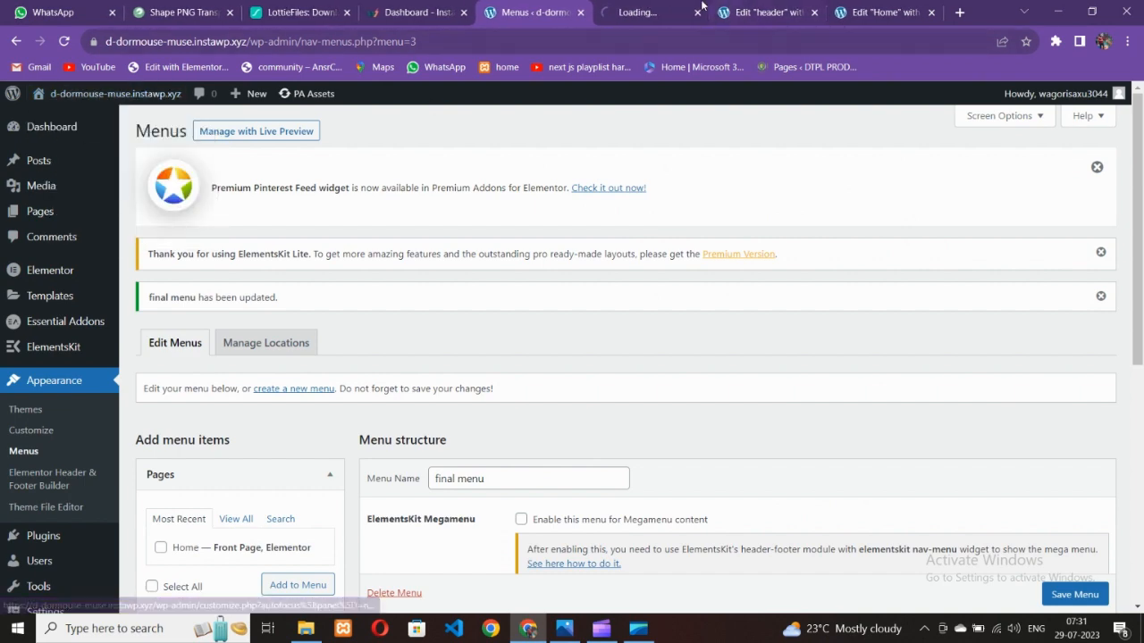
left_click(703, 7)
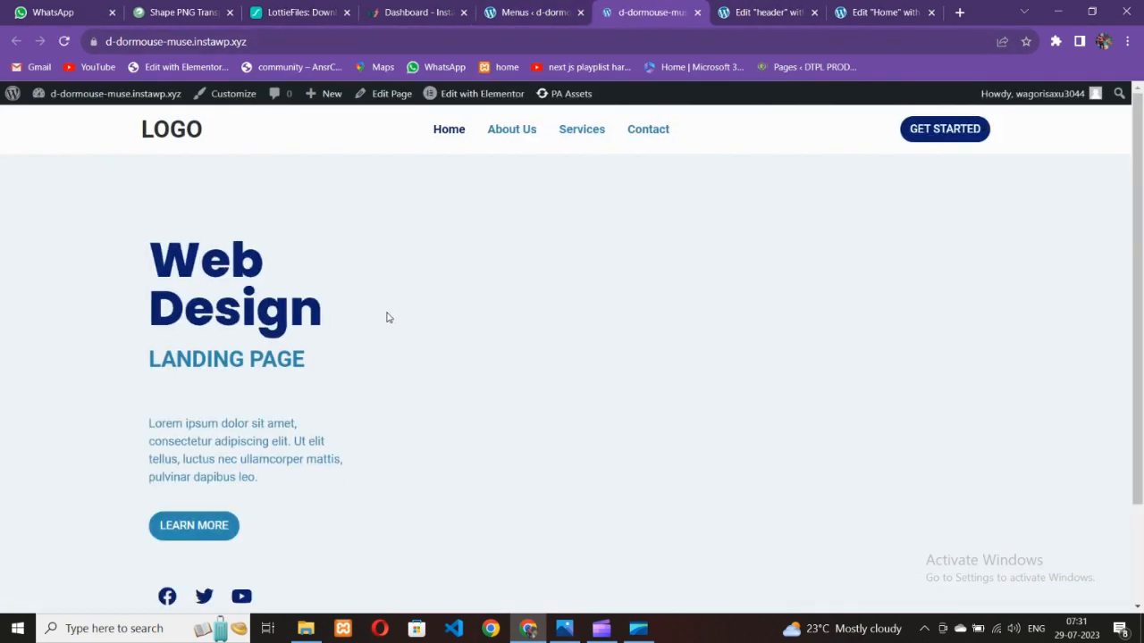
scroll(423, 324, "down", 2)
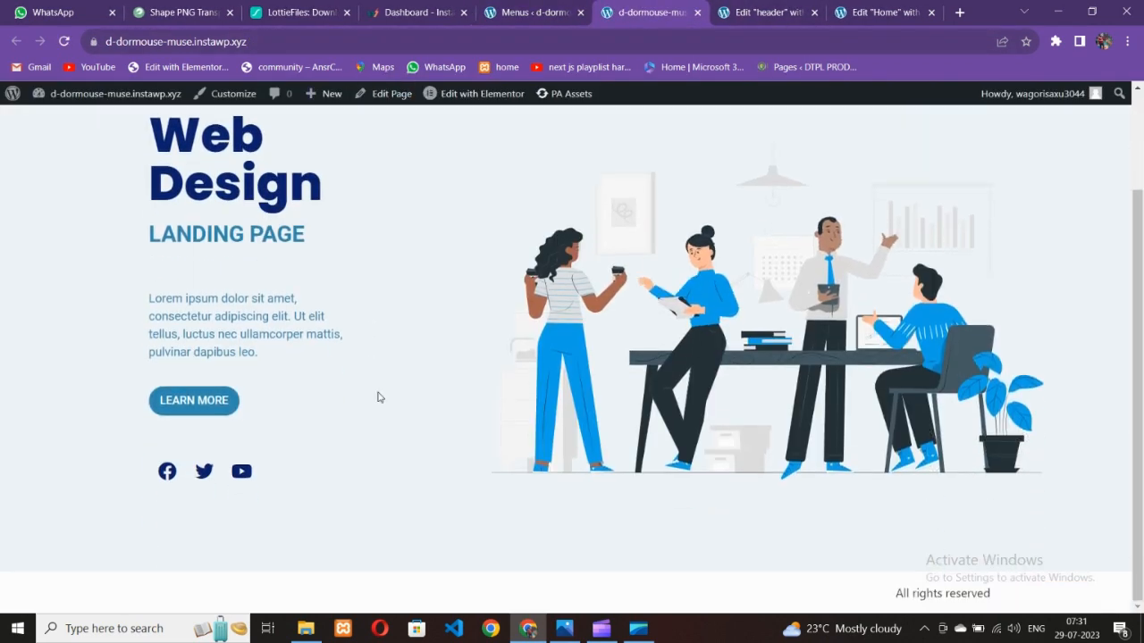
scroll(378, 396, "up", 2)
scroll(918, 127, "down", 1)
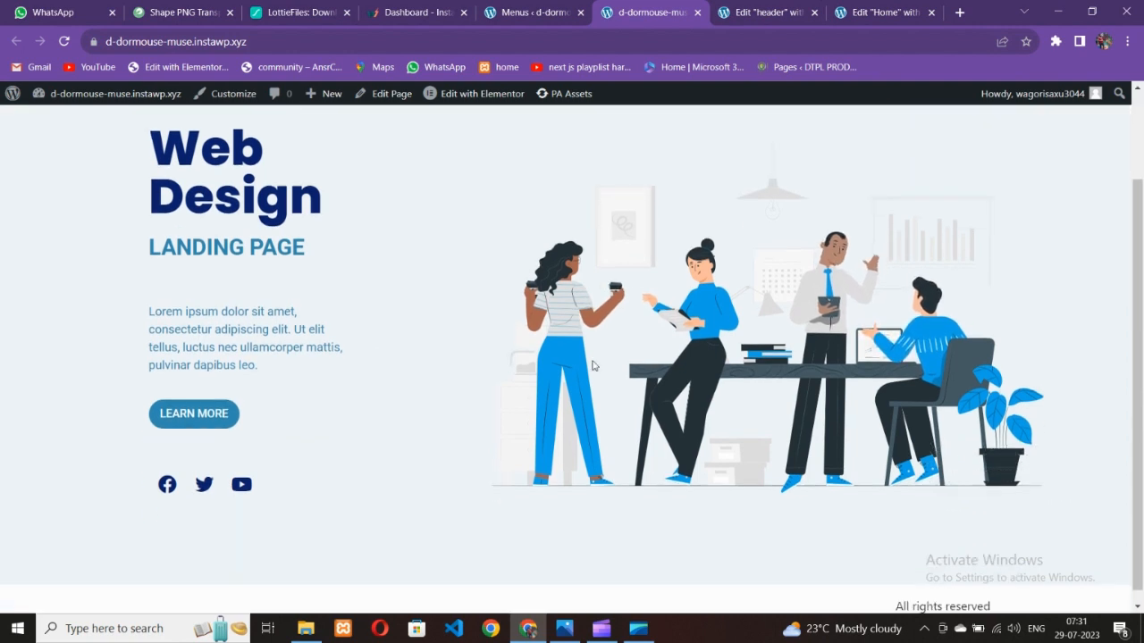
scroll(511, 375, "up", 1)
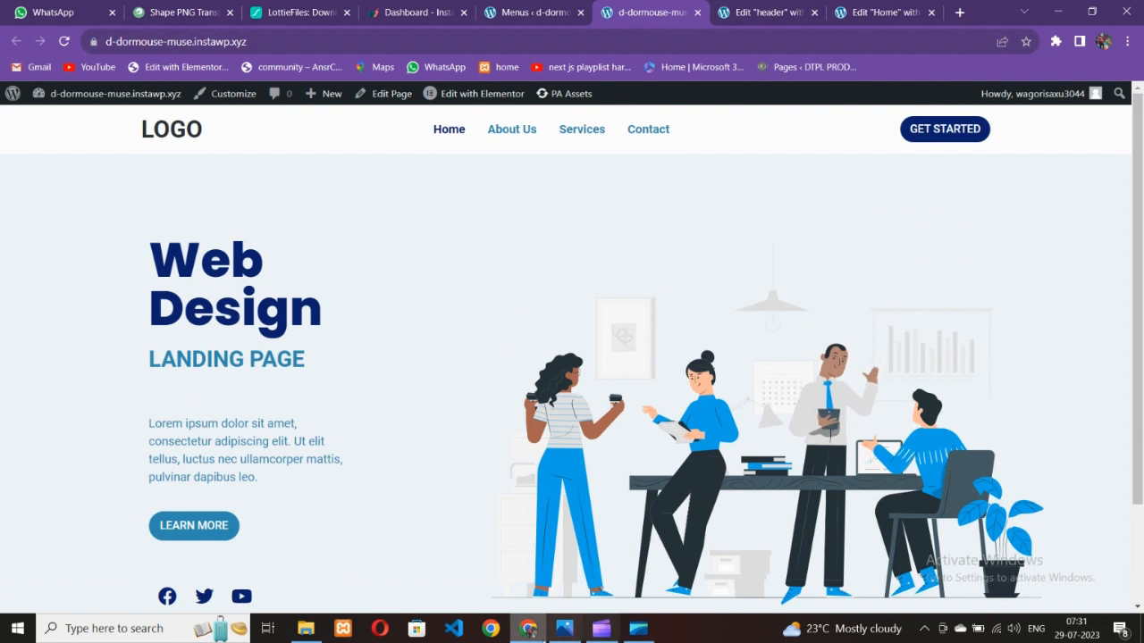
left_click(564, 628)
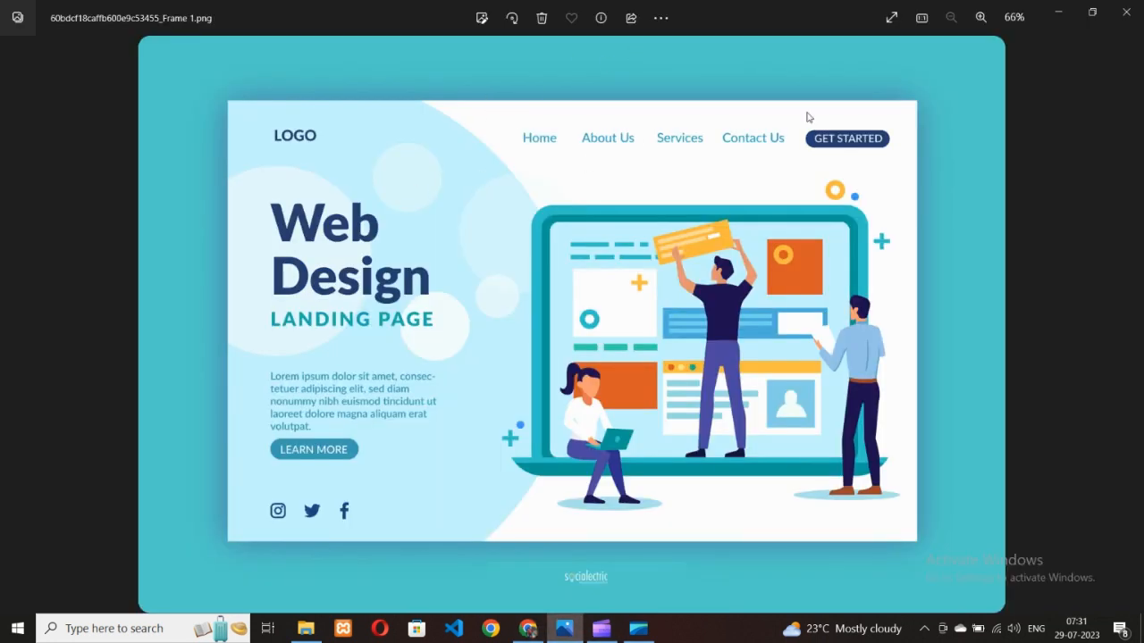
left_click(526, 633)
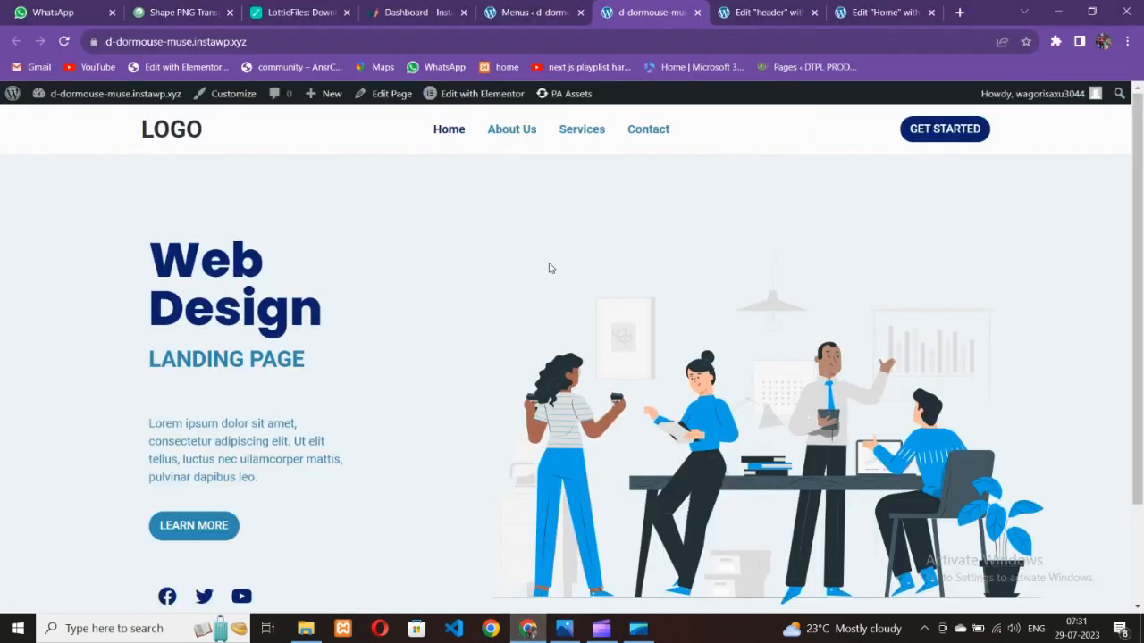
Step: Unlink the navigation menu's margin values in the header template and try left margins of 100 px and 200 px
left_click(774, 10)
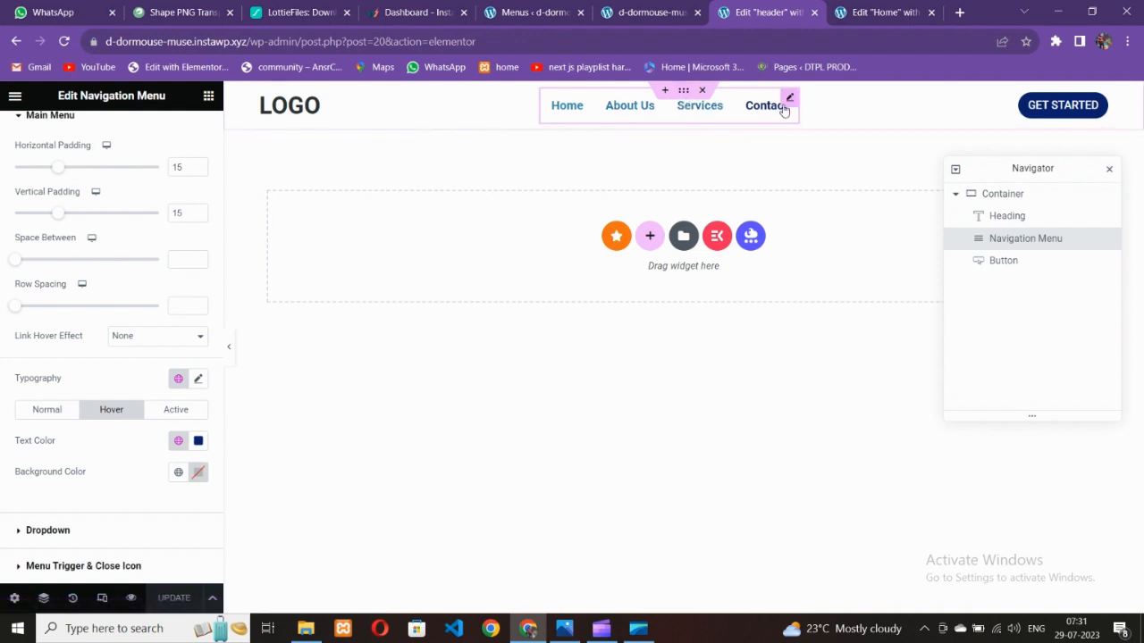
scroll(194, 135, "up", 2)
left_click(178, 136)
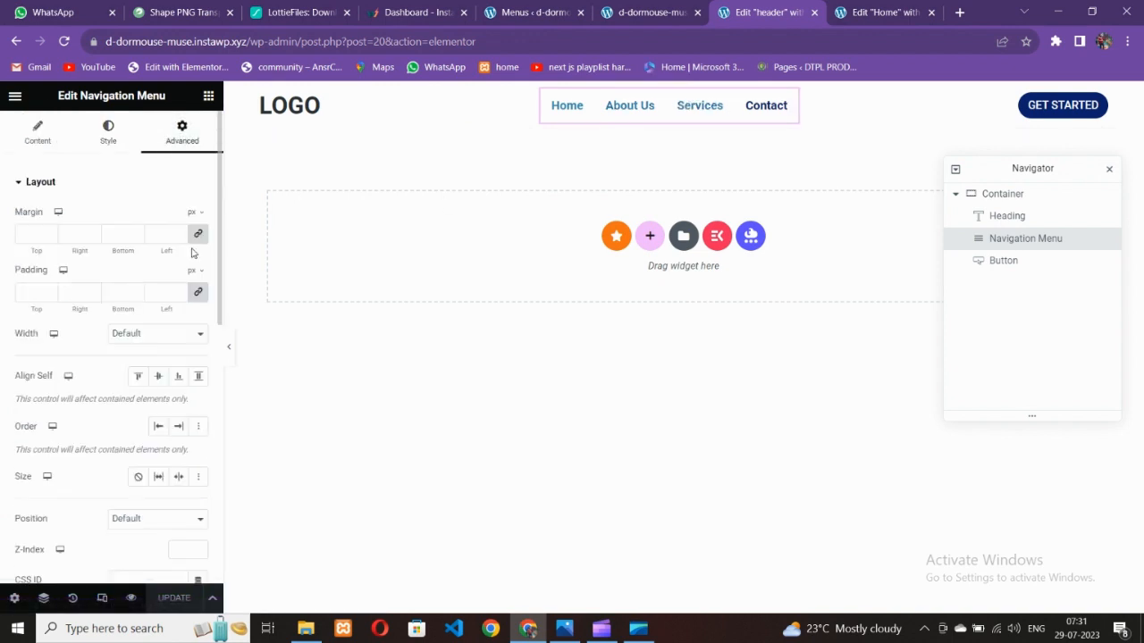
left_click(198, 233)
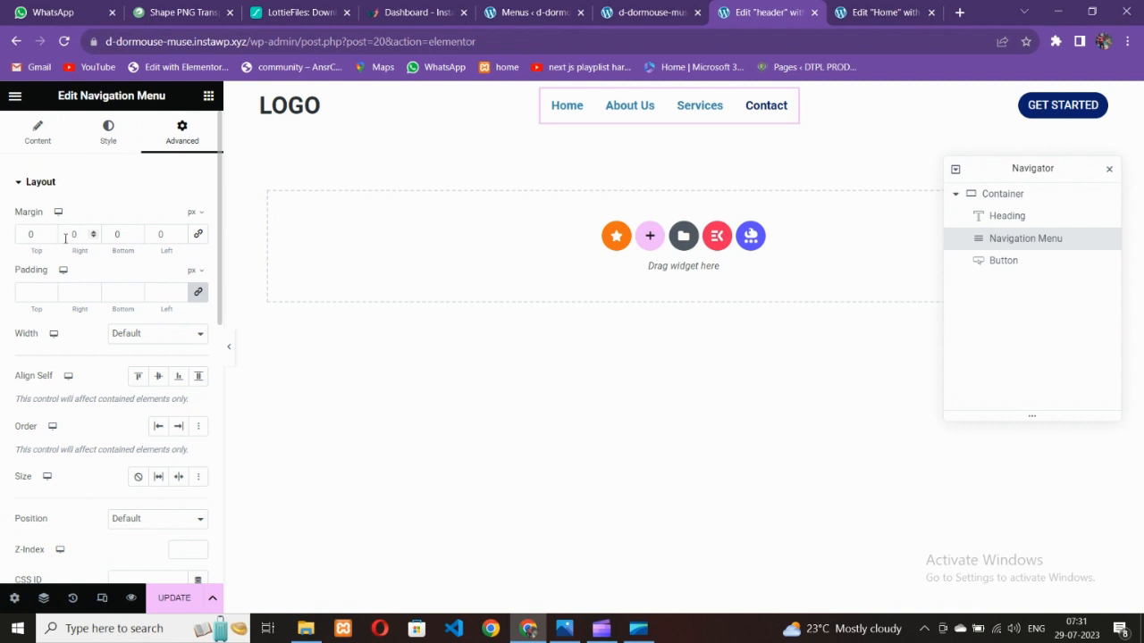
type("100")
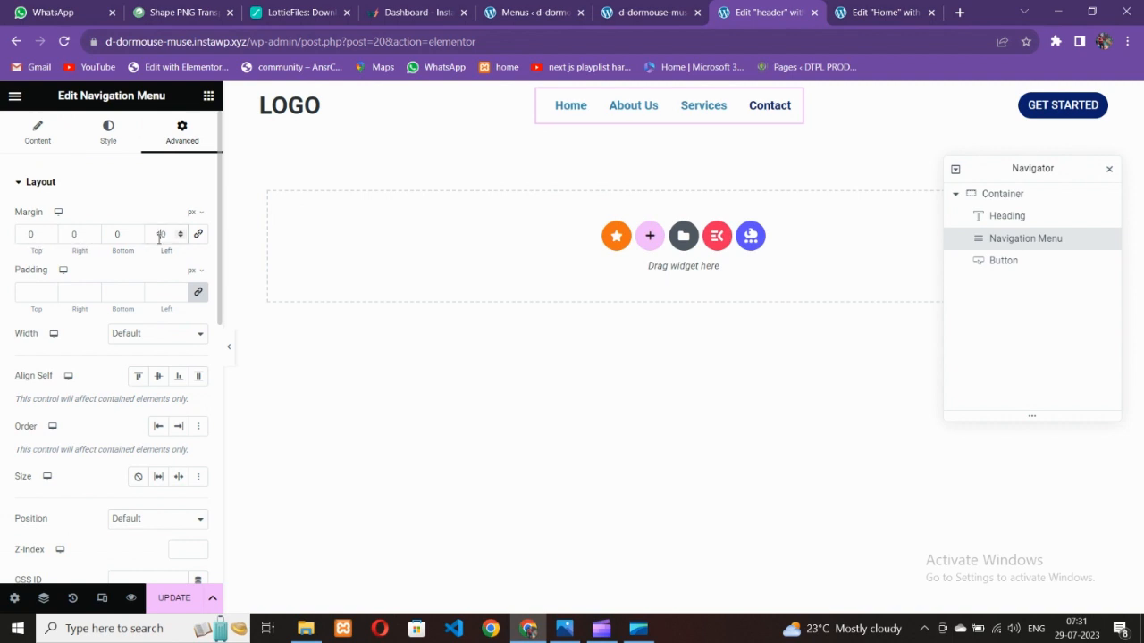
key("BackSpace")
key("BackSpace")
key("BackSpace")
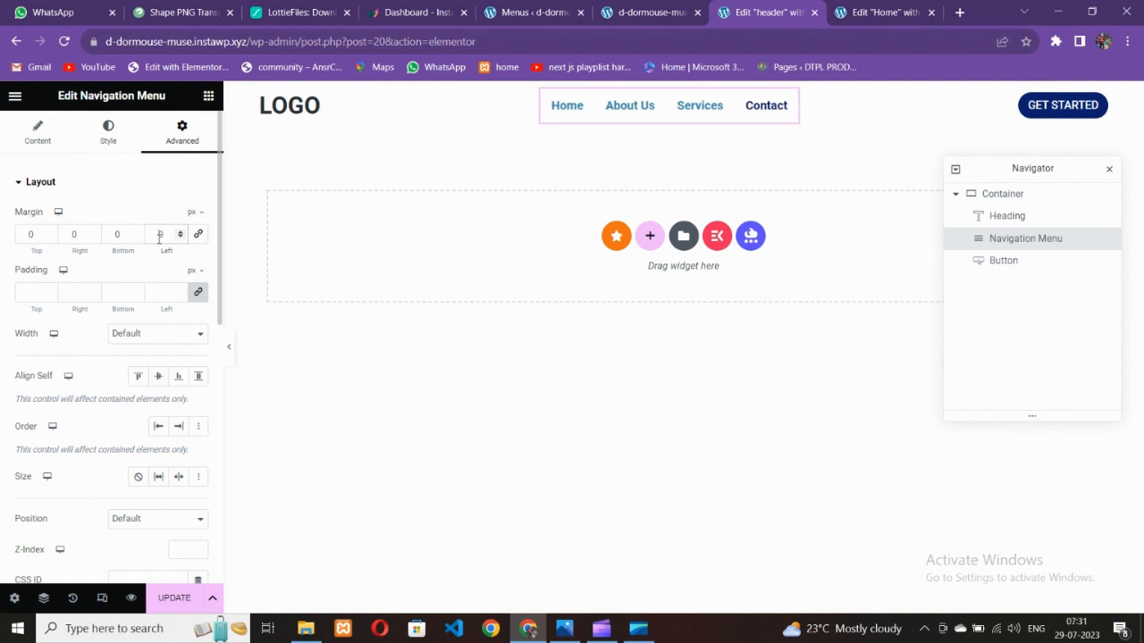
type("200")
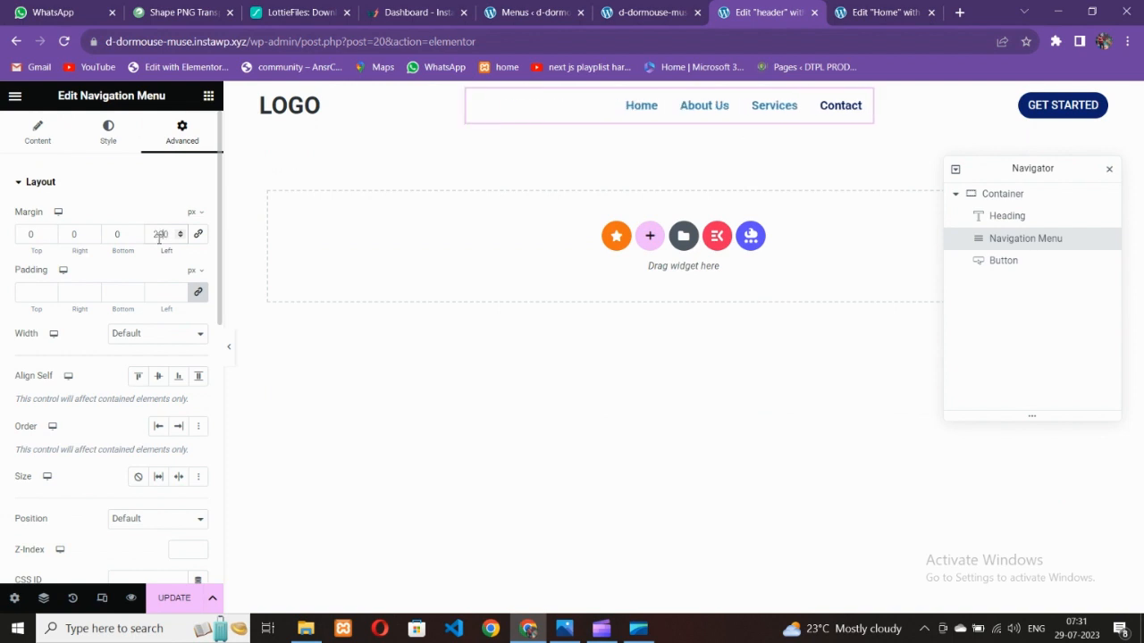
Step: Try a left margin of 300 px on the navigation menu, settle on 400 px and save the header
key("BackSpace")
key("BackSpace")
key("BackSpace")
type("300")
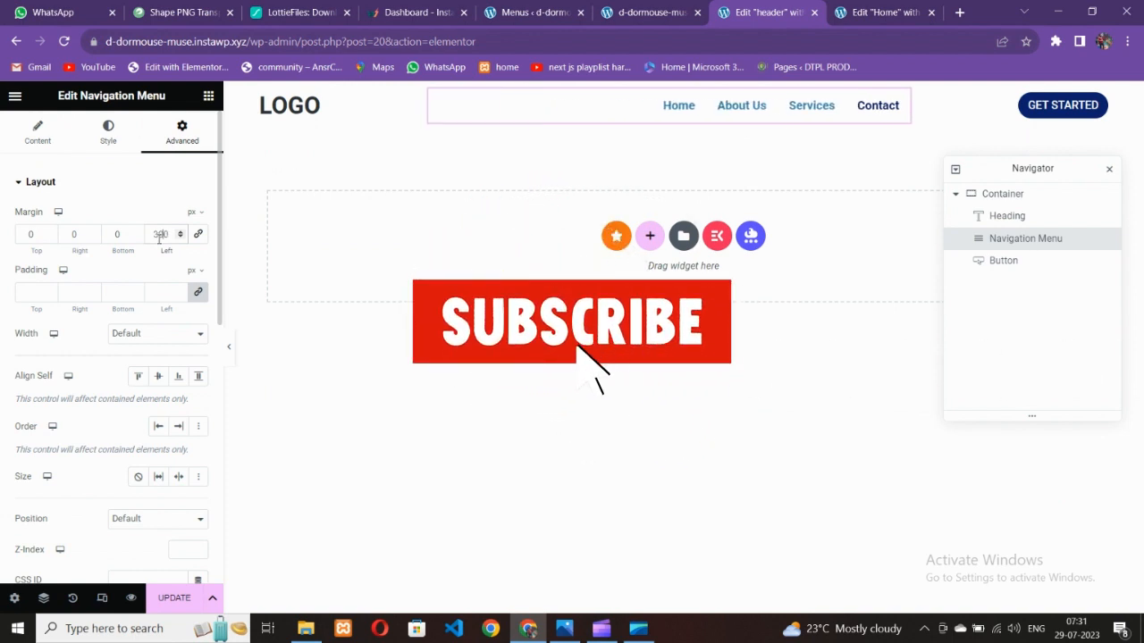
key("BackSpace")
key("BackSpace")
key("BackSpace")
type("400")
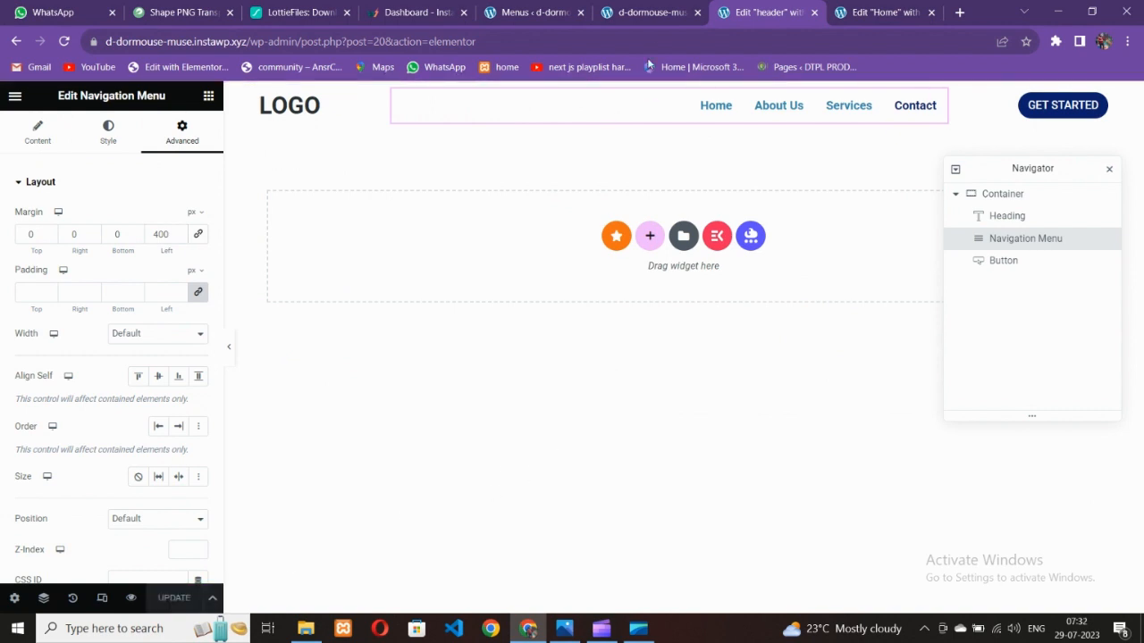
Step: Check the navigation menu's position in the header on the live site
left_click(651, 12)
left_click(71, 81)
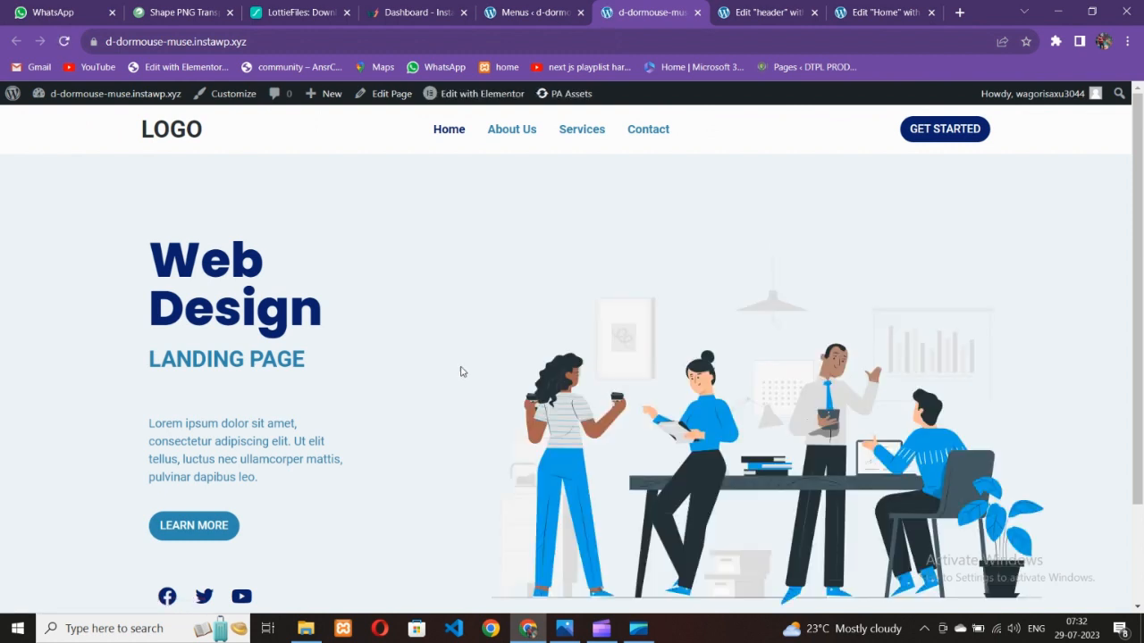
scroll(464, 372, "down", 2)
scroll(358, 268, "up", 2)
left_click(125, 96)
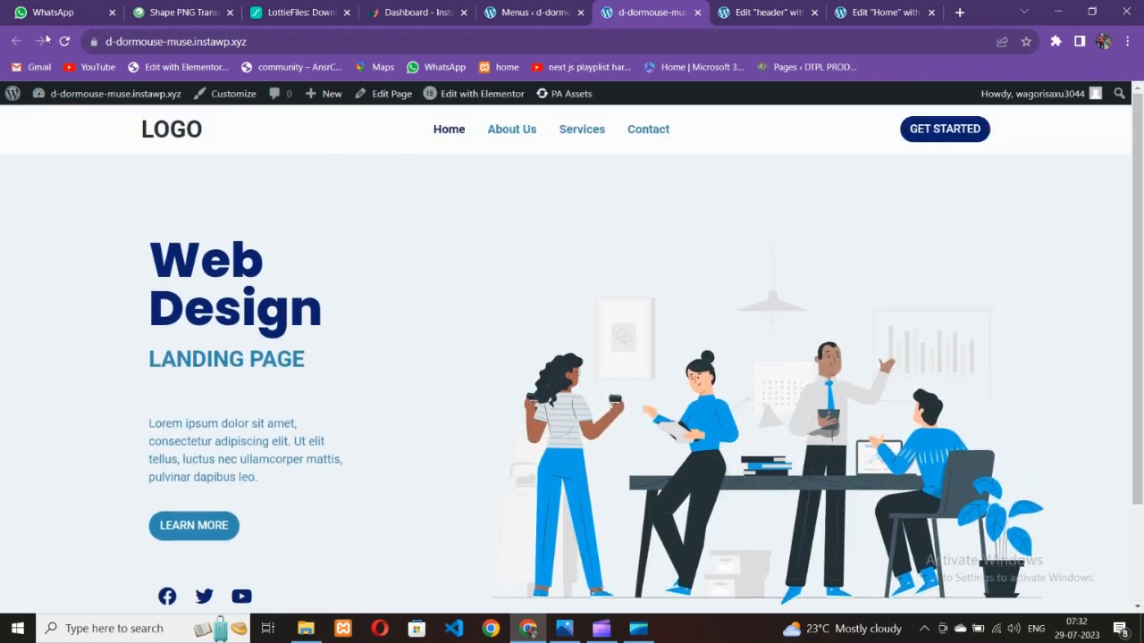
Step: Examine the header container's layout settings and review the whole live page again
left_click(773, 11)
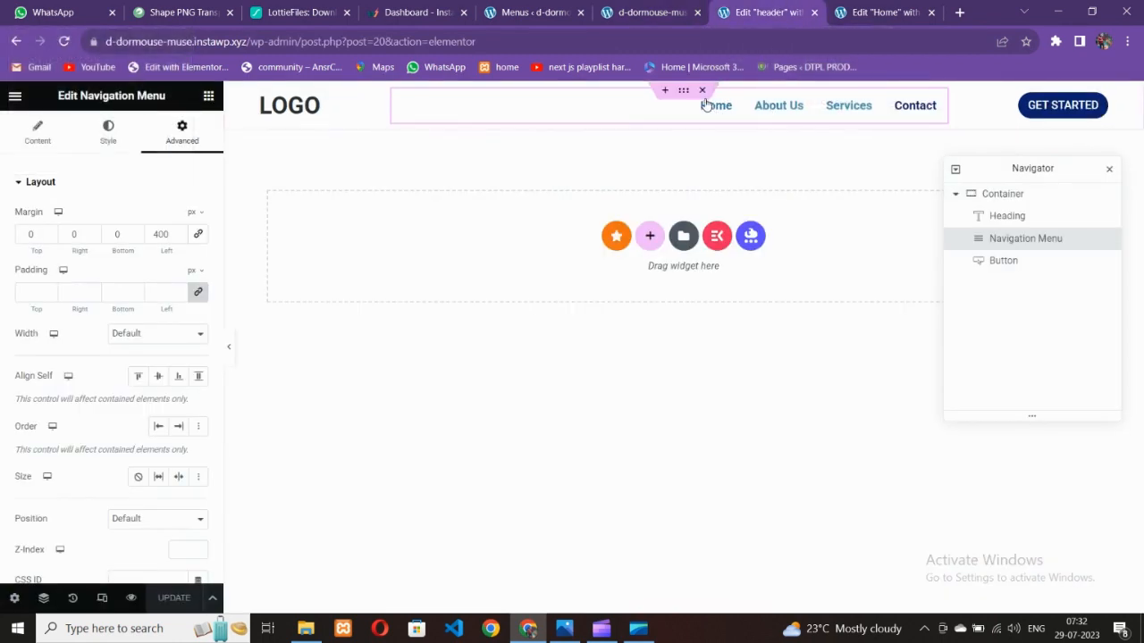
left_click(684, 92)
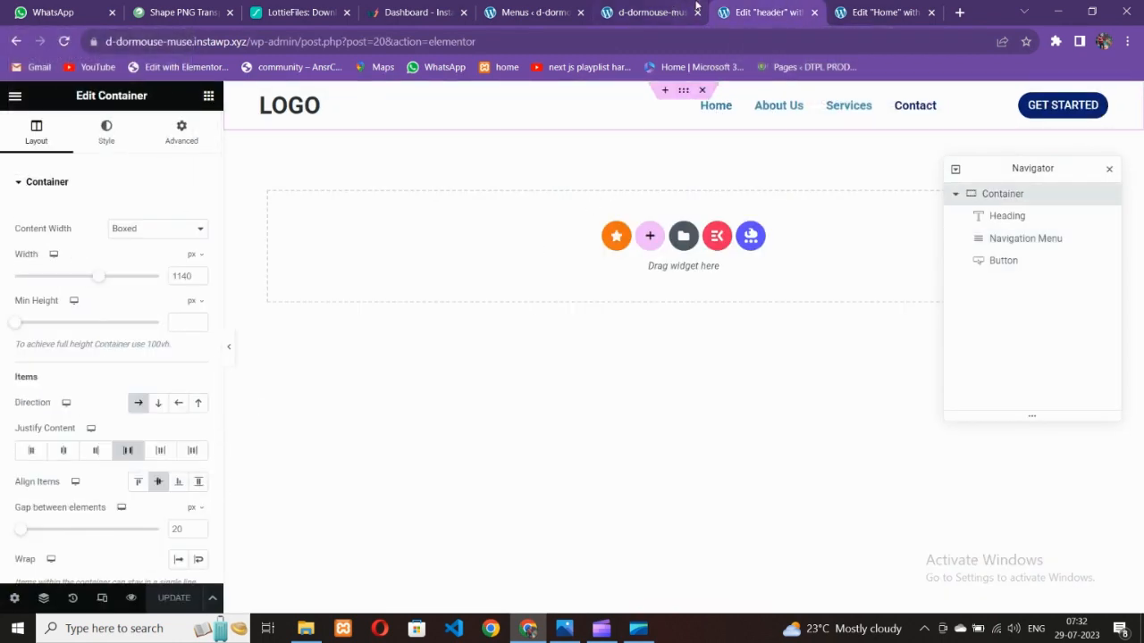
left_click(657, 12)
scroll(383, 322, "down", 1)
scroll(378, 343, "up", 1)
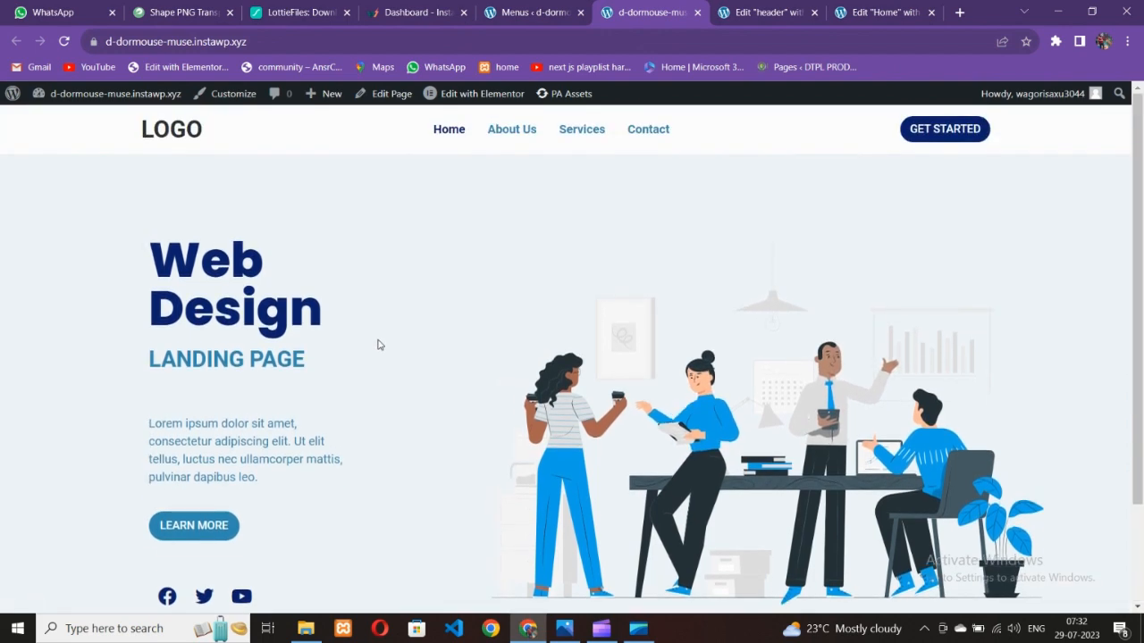
scroll(382, 411, "down", 2)
scroll(382, 413, "up", 2)
Step: Set the navigation menu's left margin to 0 px in the header template
left_click(738, 9)
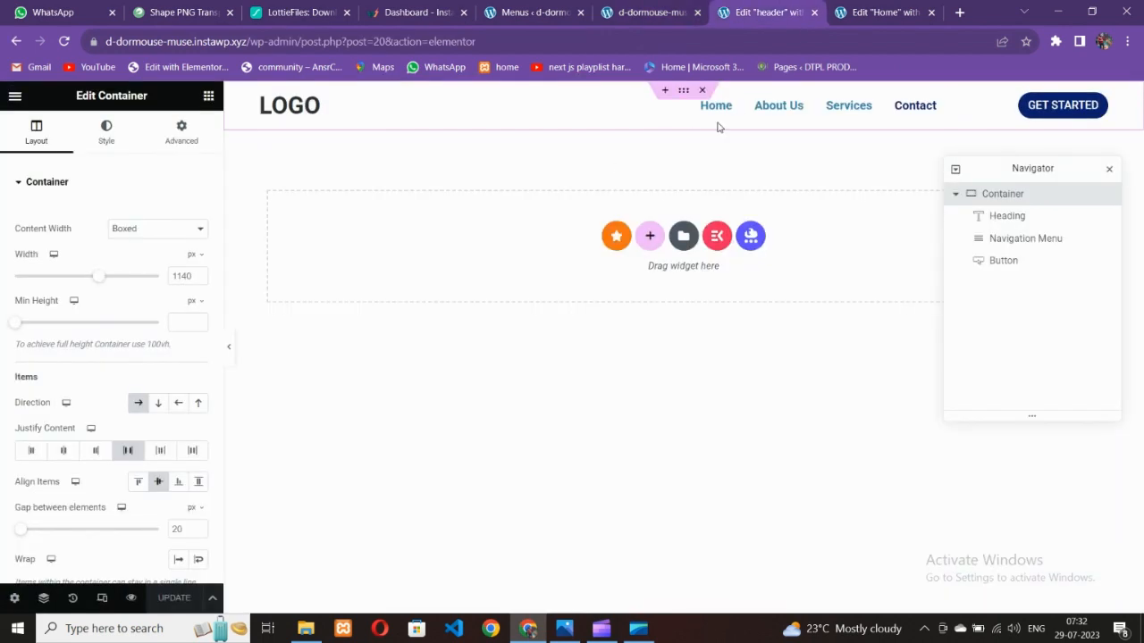
left_click(761, 107)
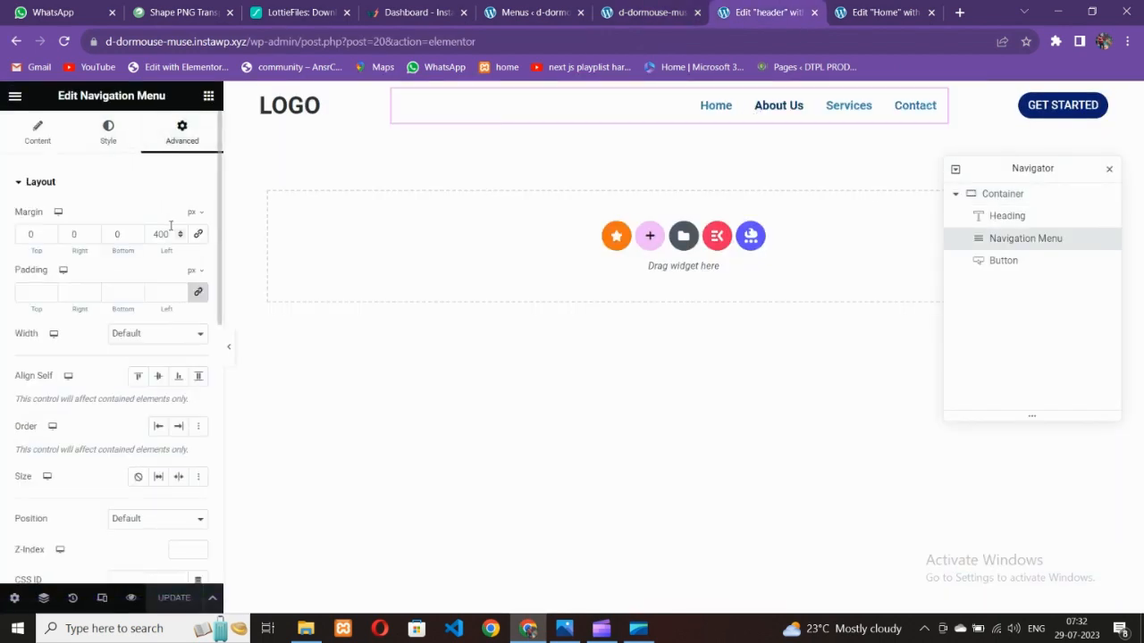
type("0")
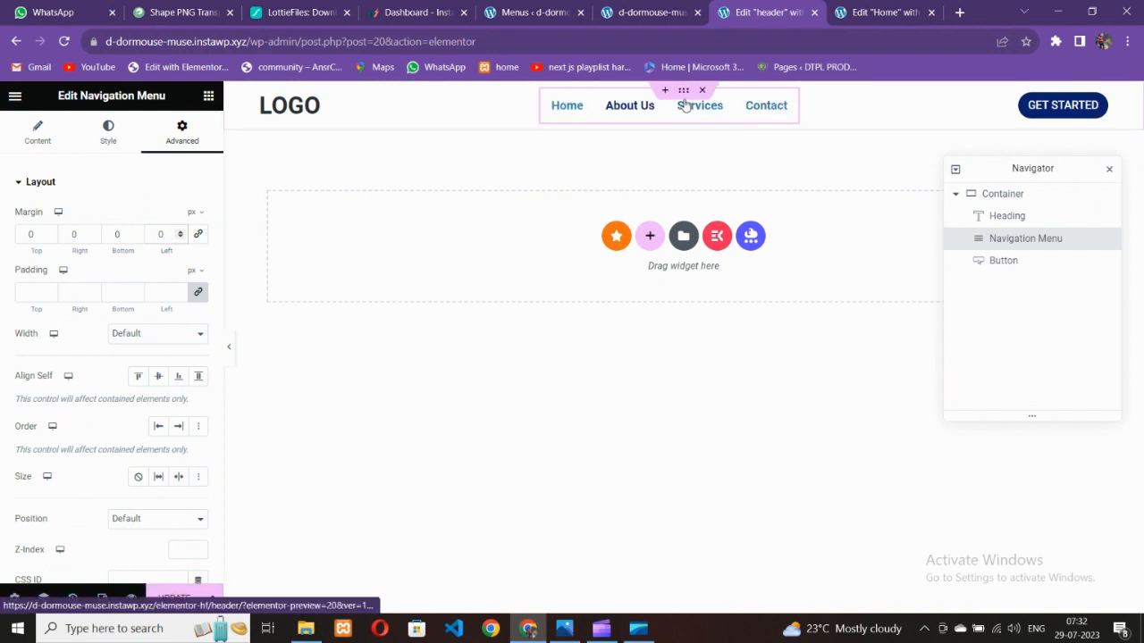
Step: Try Space Around, Space Evenly, End and Center as the header container's content justification, and return to Space Between
left_click(684, 90)
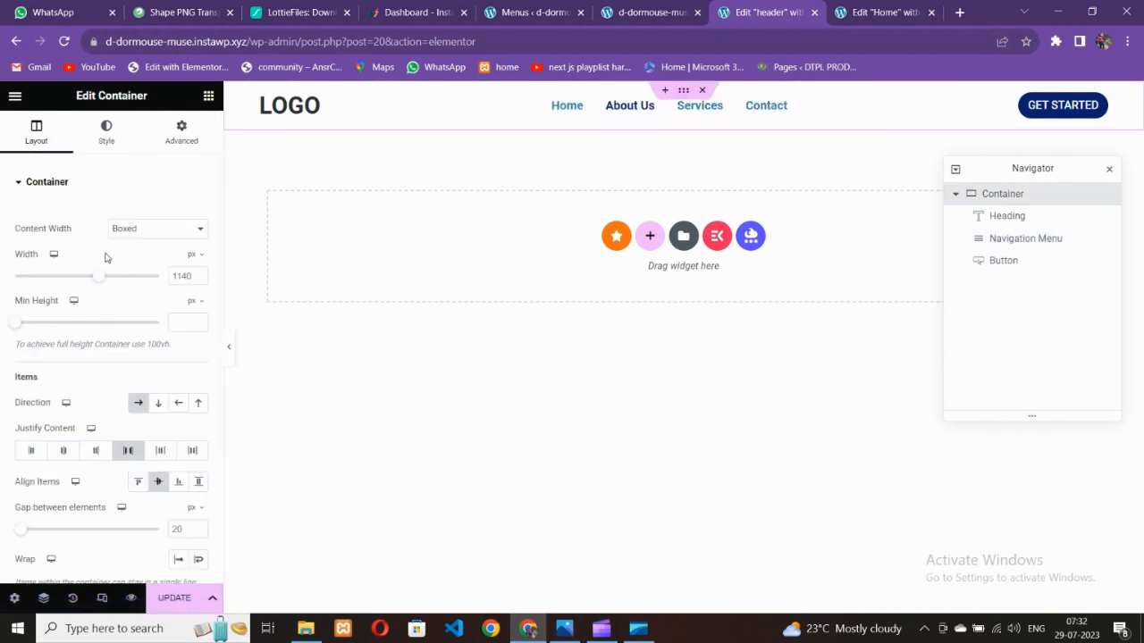
left_click(162, 451)
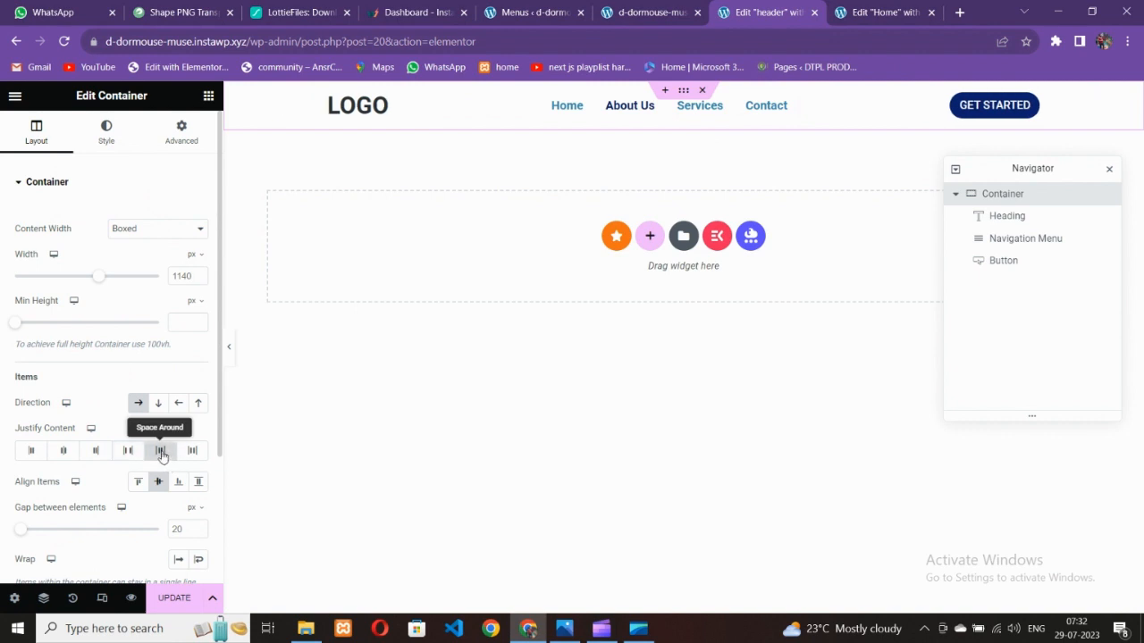
left_click(192, 450)
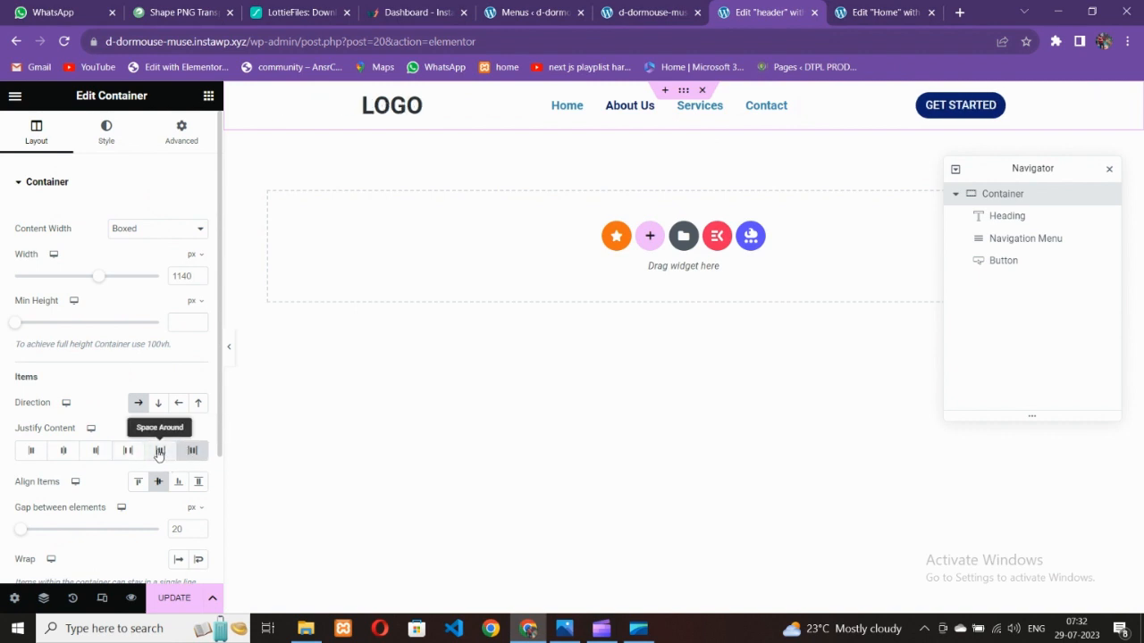
left_click(95, 450)
left_click(63, 451)
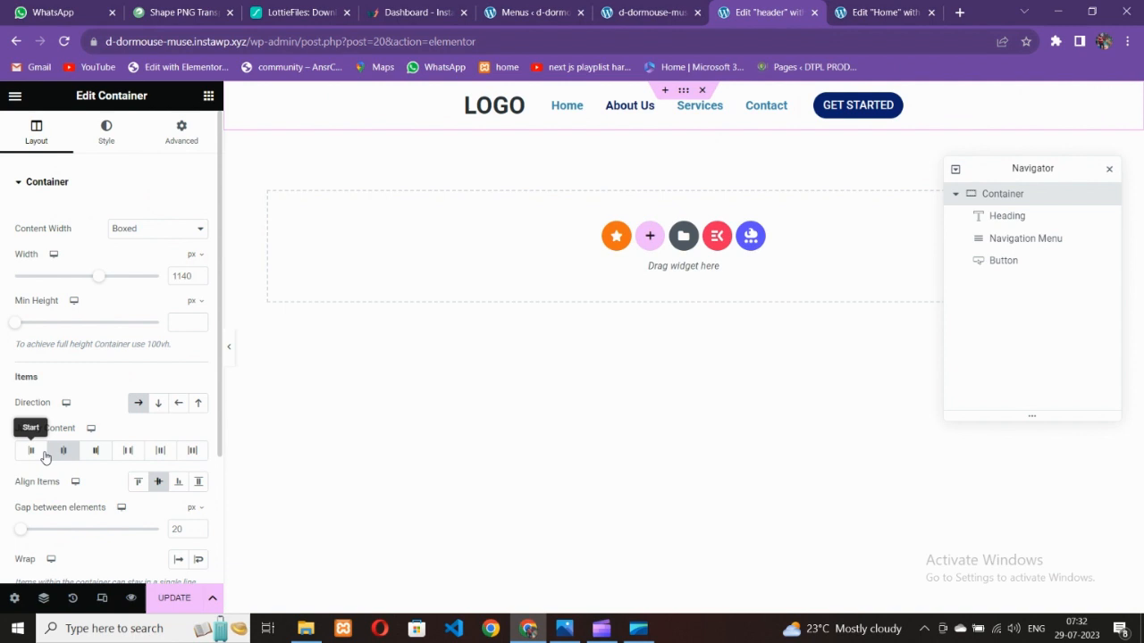
left_click(96, 451)
left_click(128, 450)
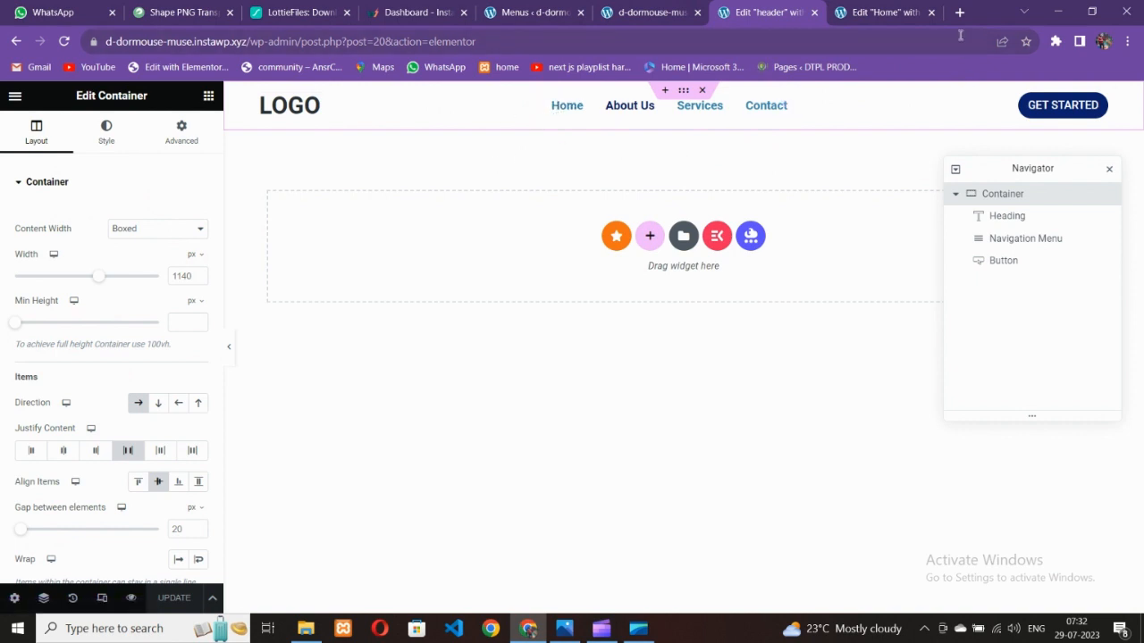
Step: Reload the live site and switch to the Photos app to compare the page with the reference design image
left_click(628, 9)
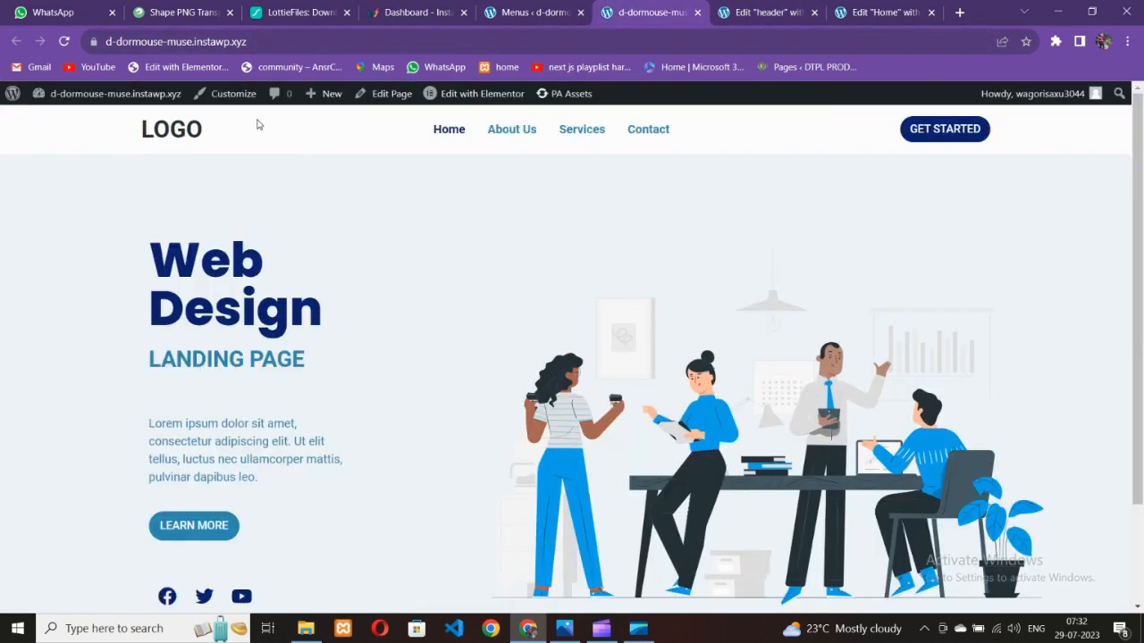
left_click(68, 47)
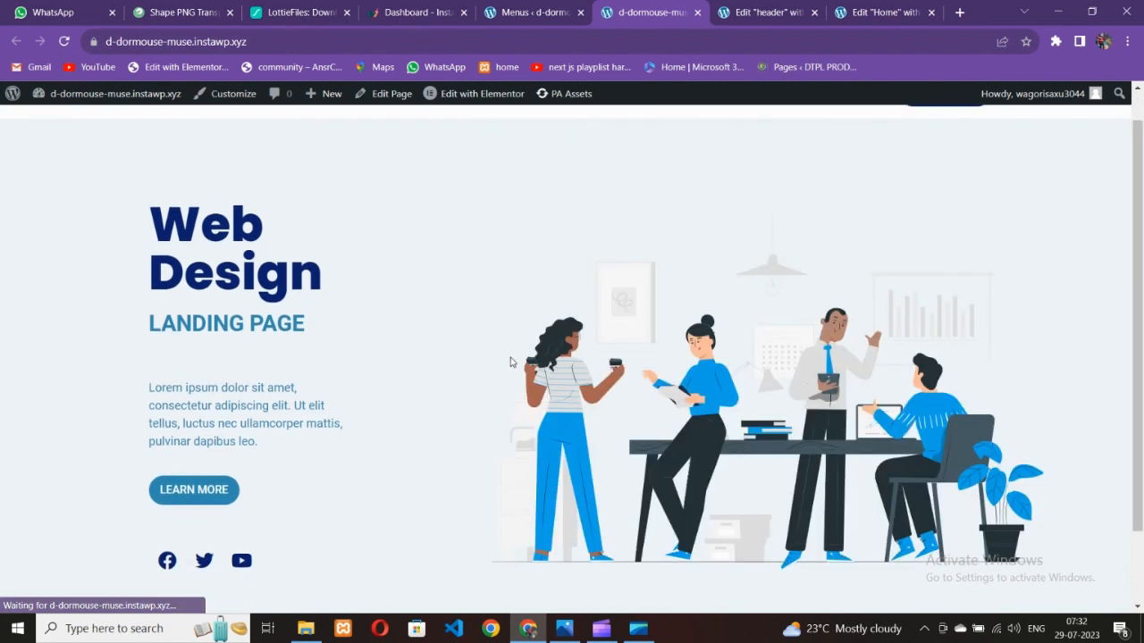
left_click(564, 628)
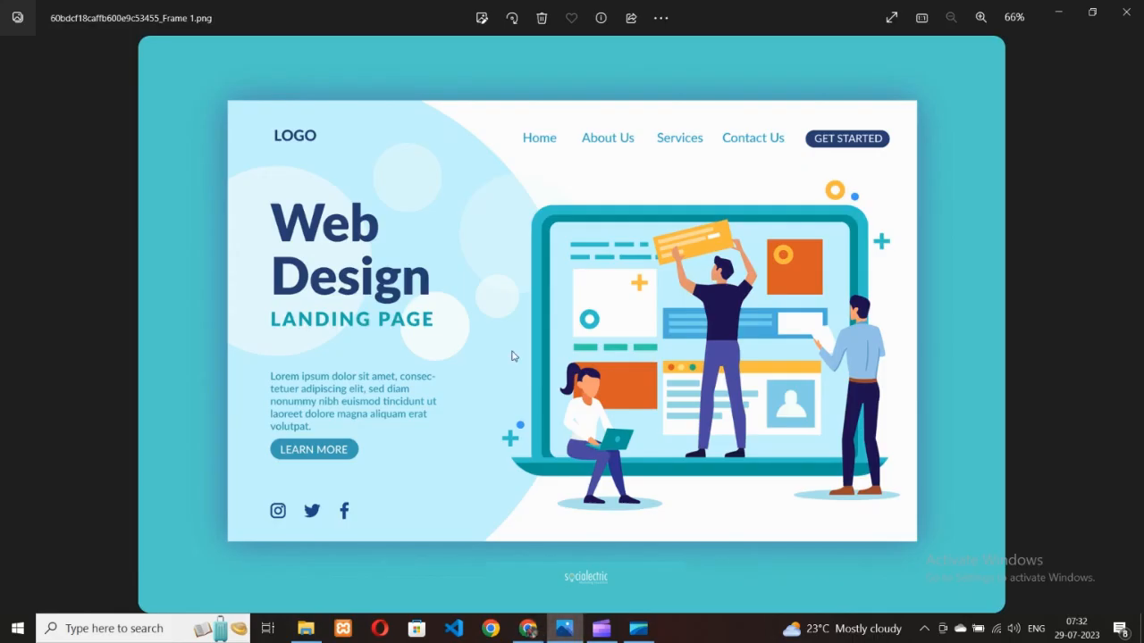
scroll(435, 322, "up", 4)
scroll(440, 330, "down", 3)
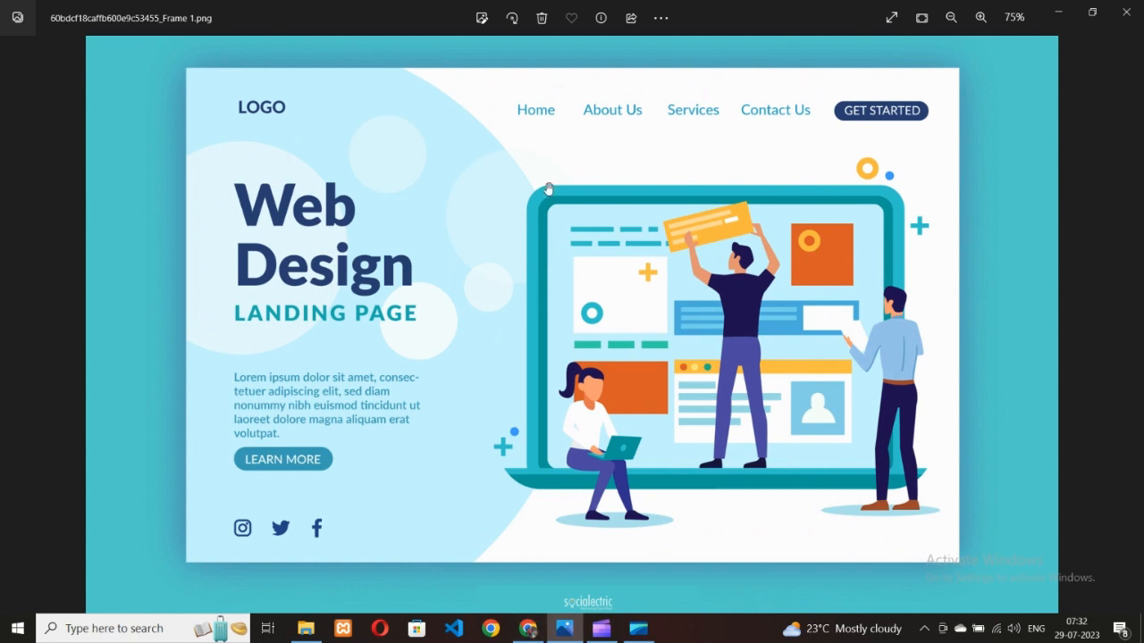
Step: Switch back to the live site in Chrome and review the finished landing page from the header to the footer
left_click(528, 628)
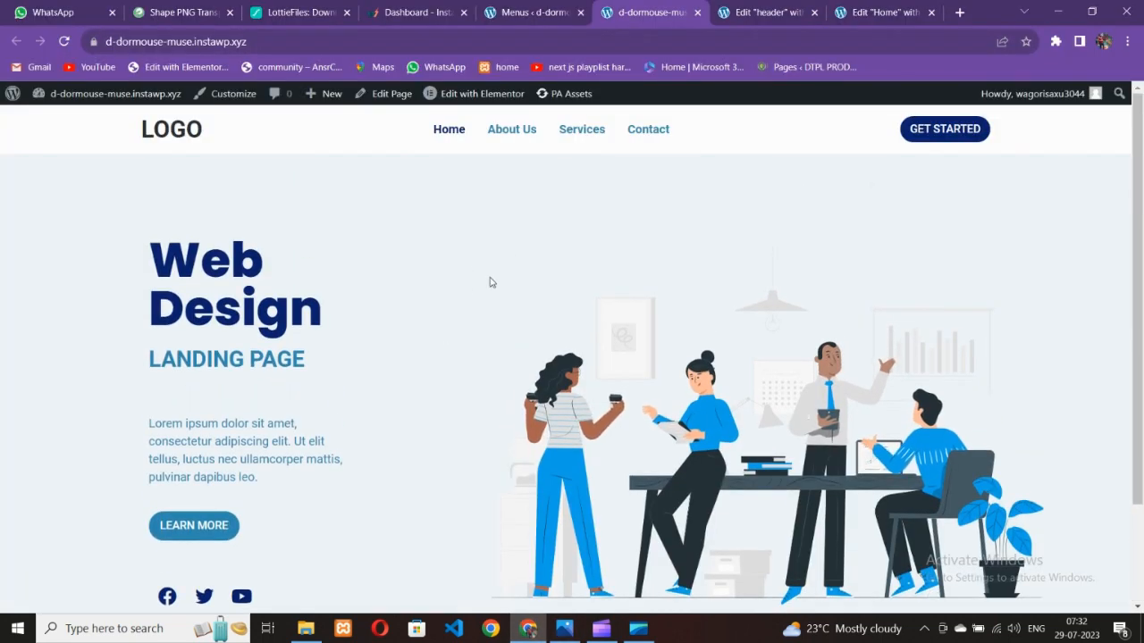
scroll(491, 280, "down", 2)
scroll(526, 336, "up", 2)
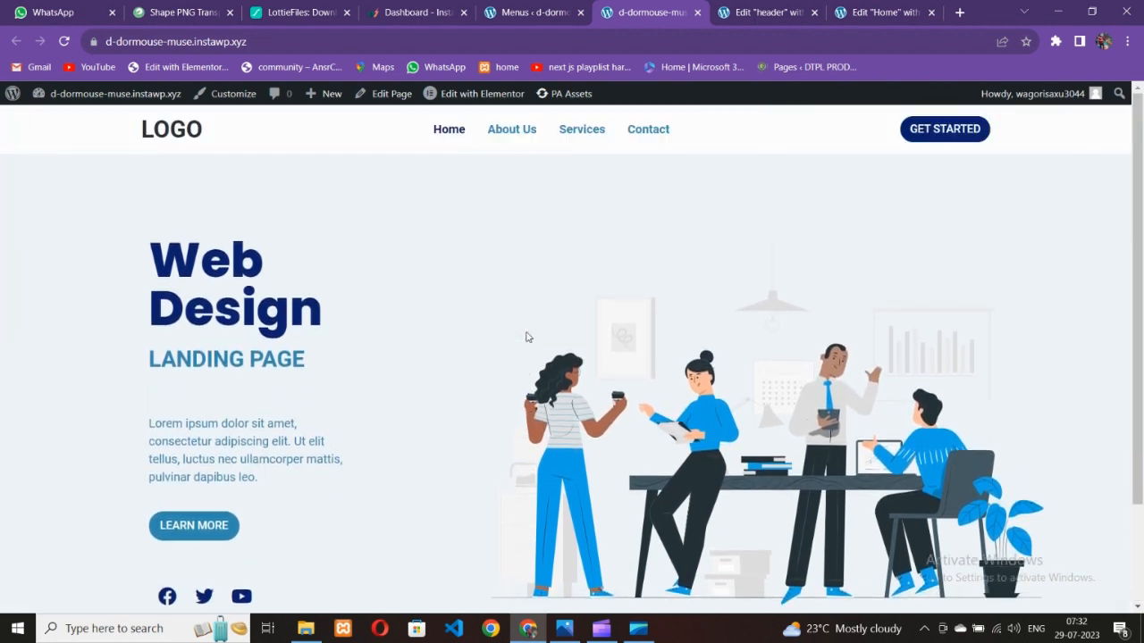
scroll(536, 376, "down", 2)
scroll(572, 500, "up", 2)
scroll(442, 406, "down", 2)
scroll(439, 414, "up", 2)
scroll(438, 418, "down", 2)
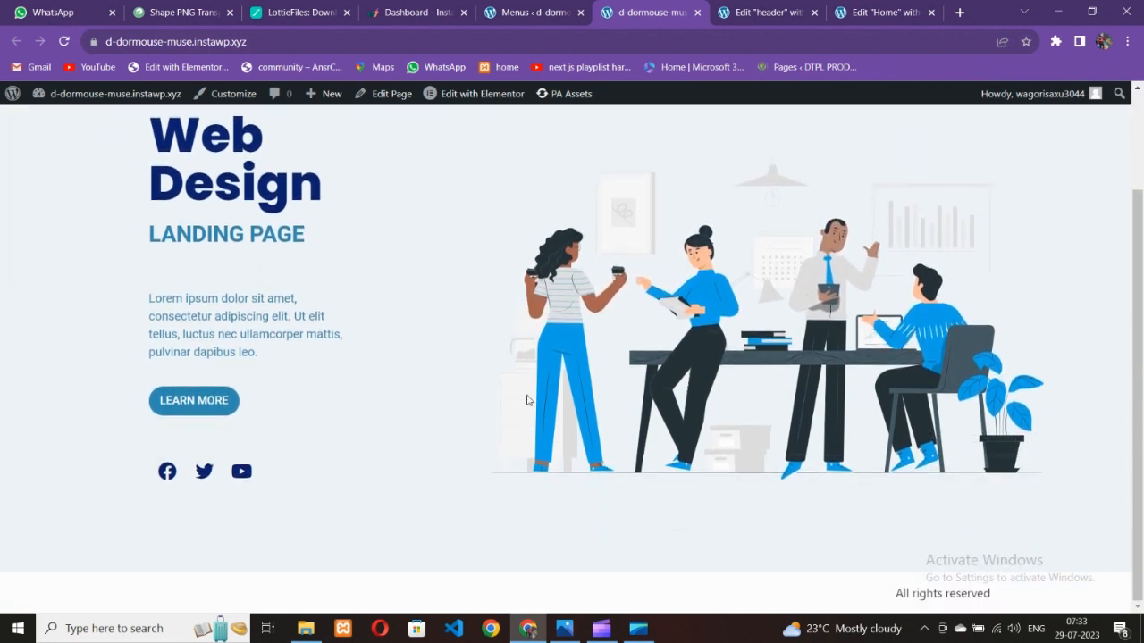
scroll(536, 399, "up", 1)
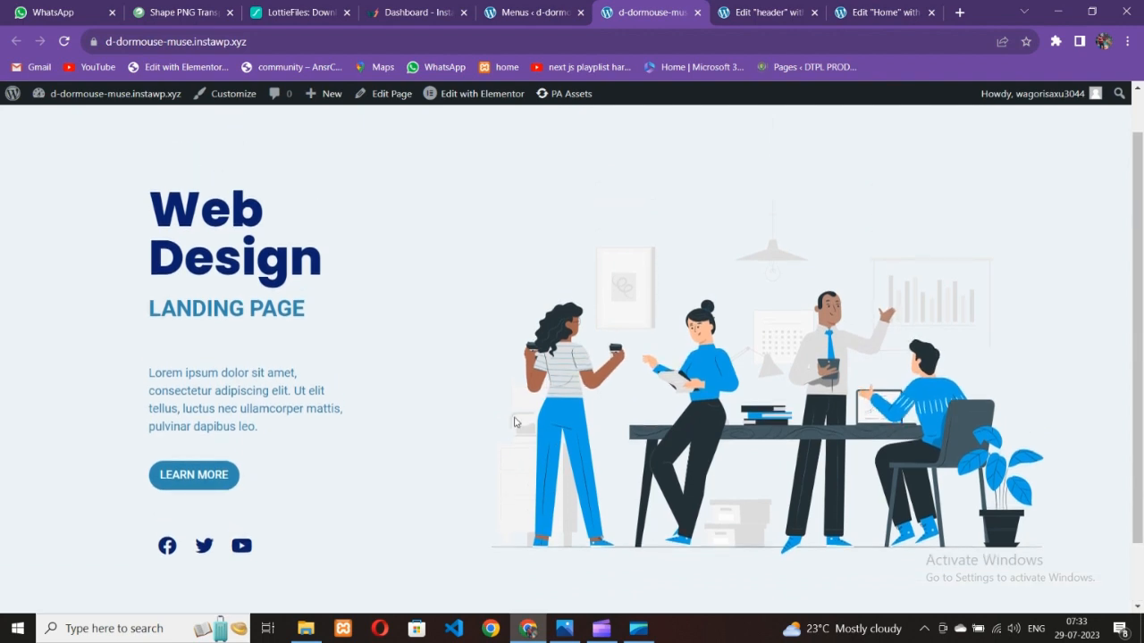
scroll(465, 411, "up", 1)
scroll(411, 385, "down", 2)
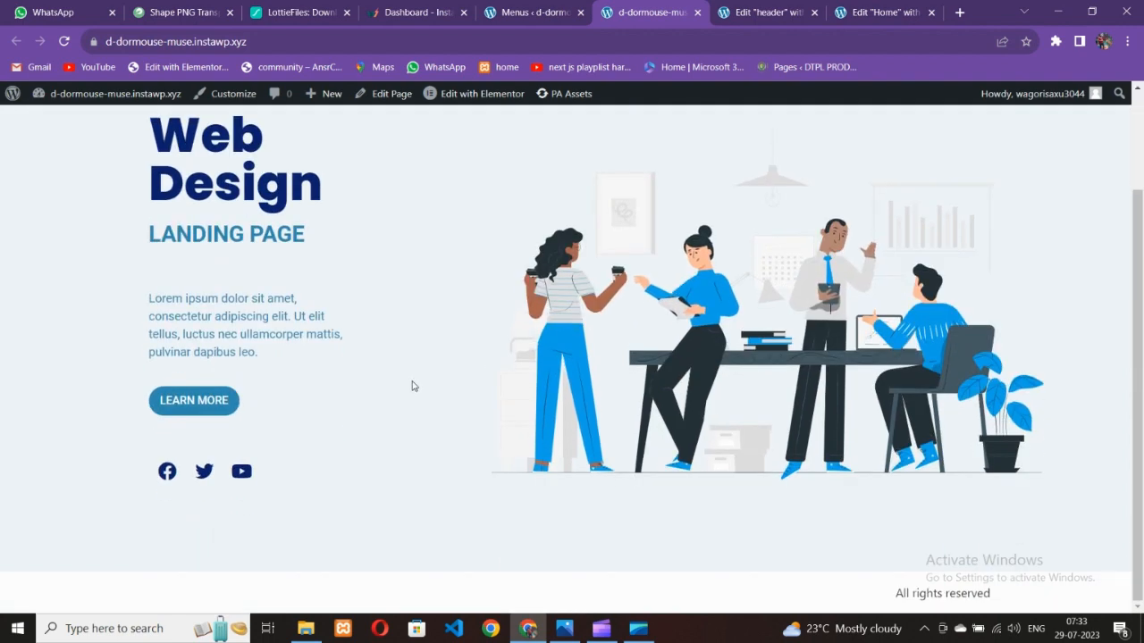
left_click(601, 626)
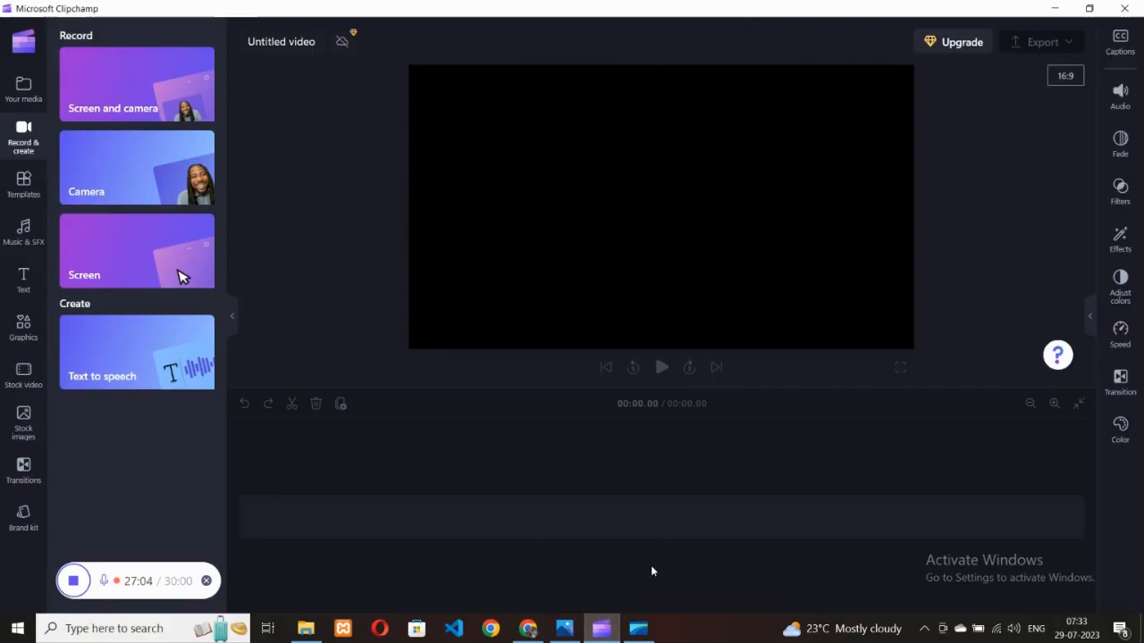